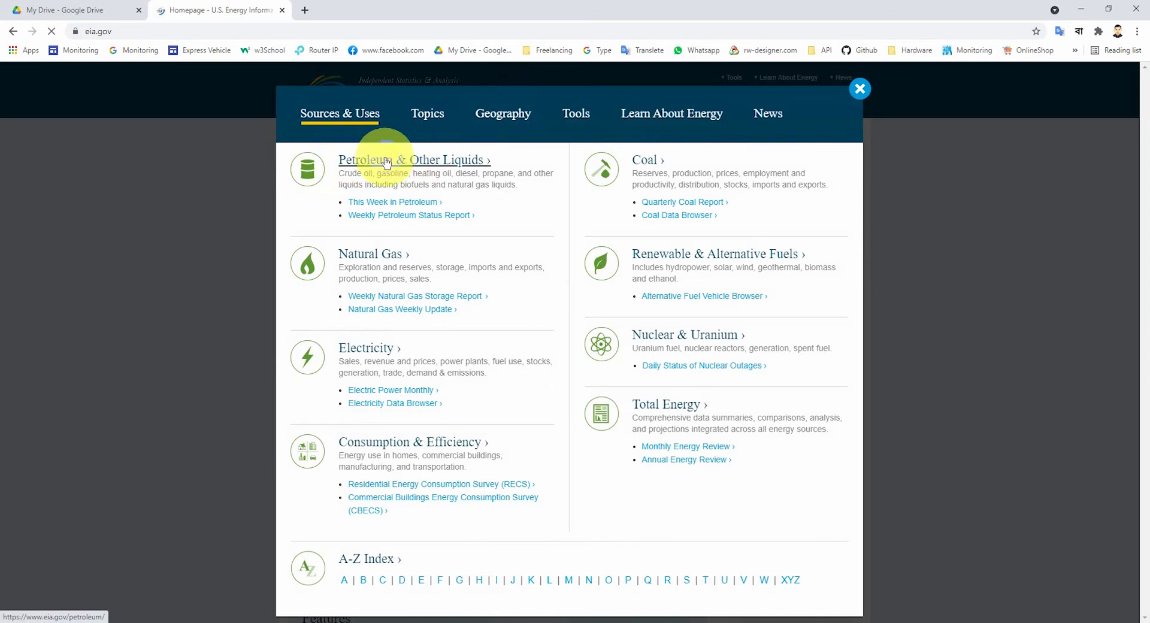
- Open the Petroleum & Other Liquids page on eia.gov and bring up its Recent Data section
left_click(387, 163)
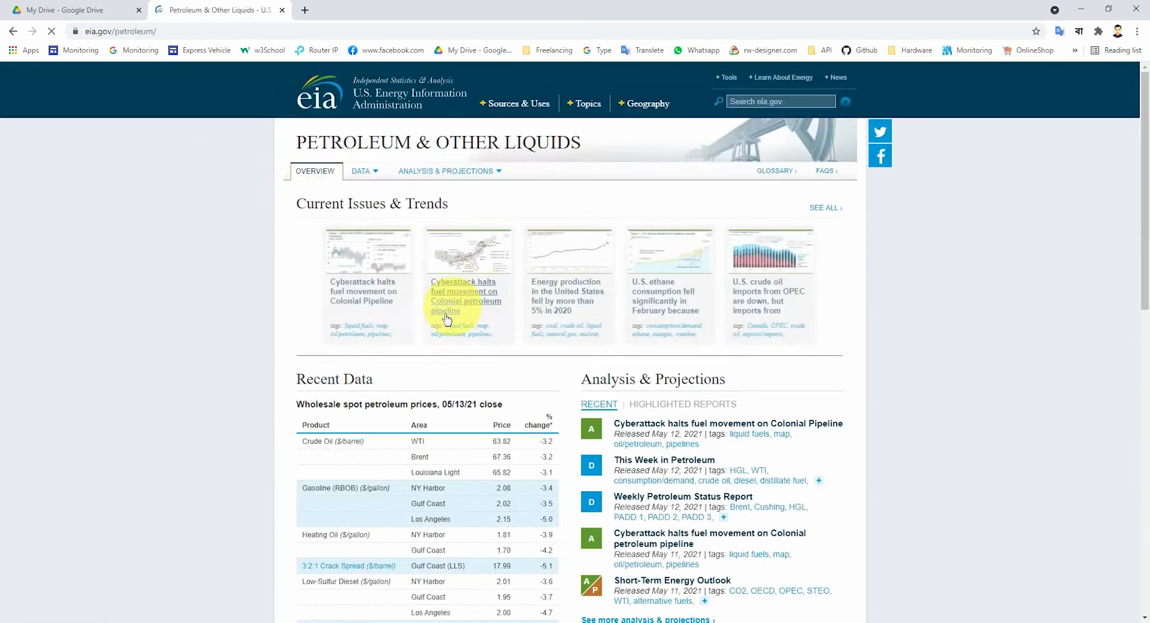
scroll(447, 319, "down", 4)
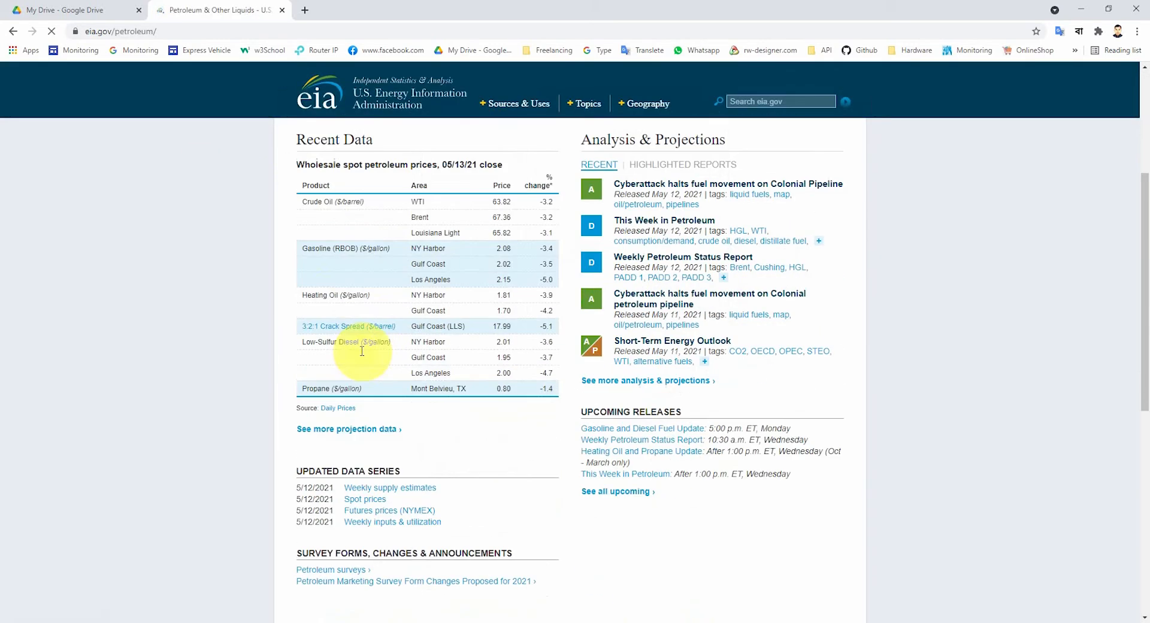
left_click(171, 29)
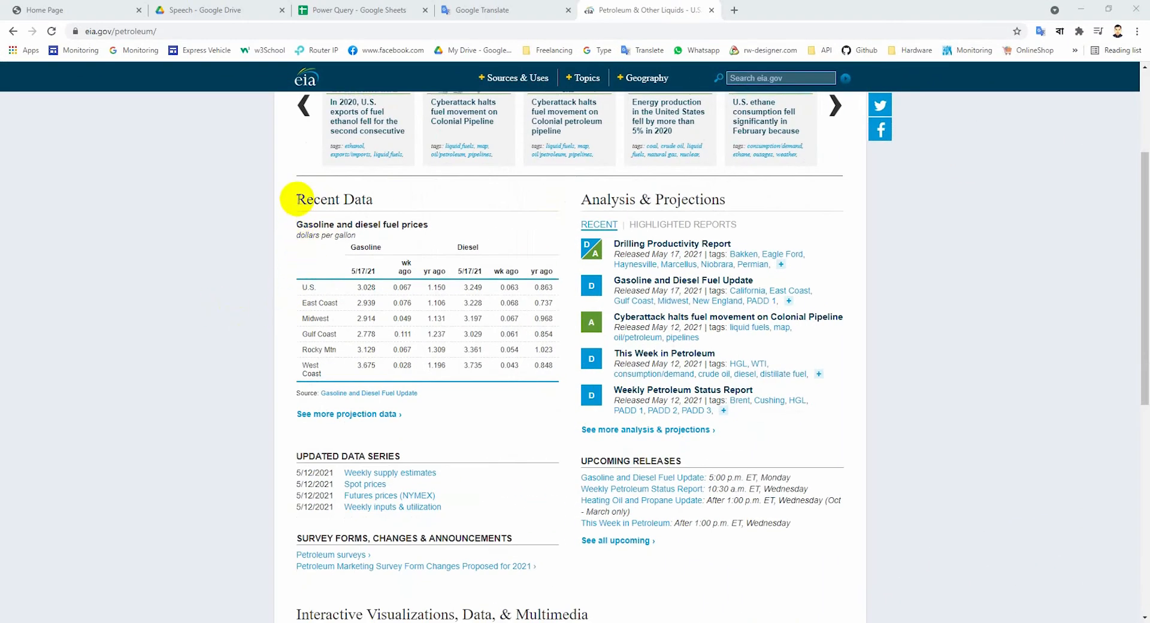
- Copy the entire gasoline and diesel fuel prices table from the Recent Data section
left_click_drag(299, 251, 527, 367)
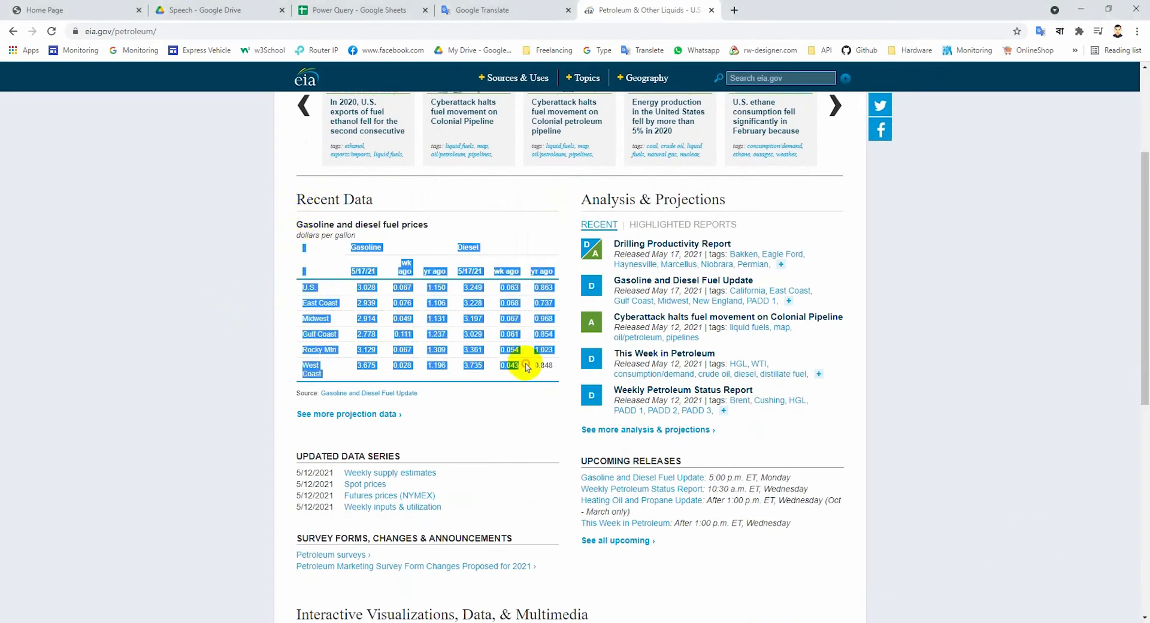
right_click(470, 316)
left_click(498, 322)
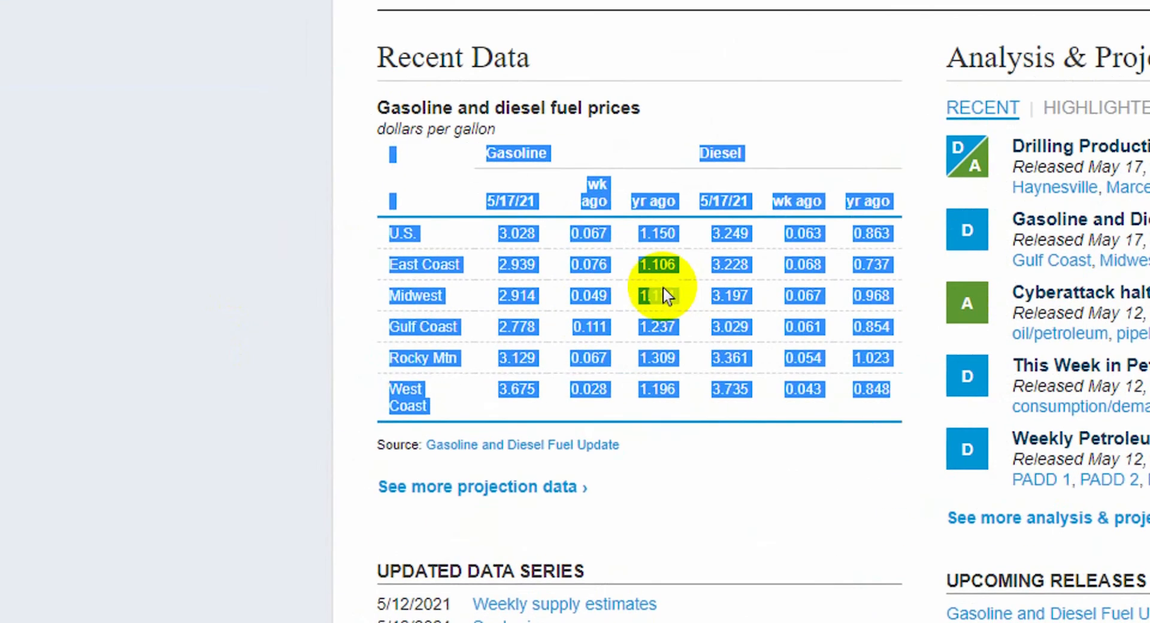
right_click(435, 306)
left_click(706, 292)
scroll(763, 573, "down", 2)
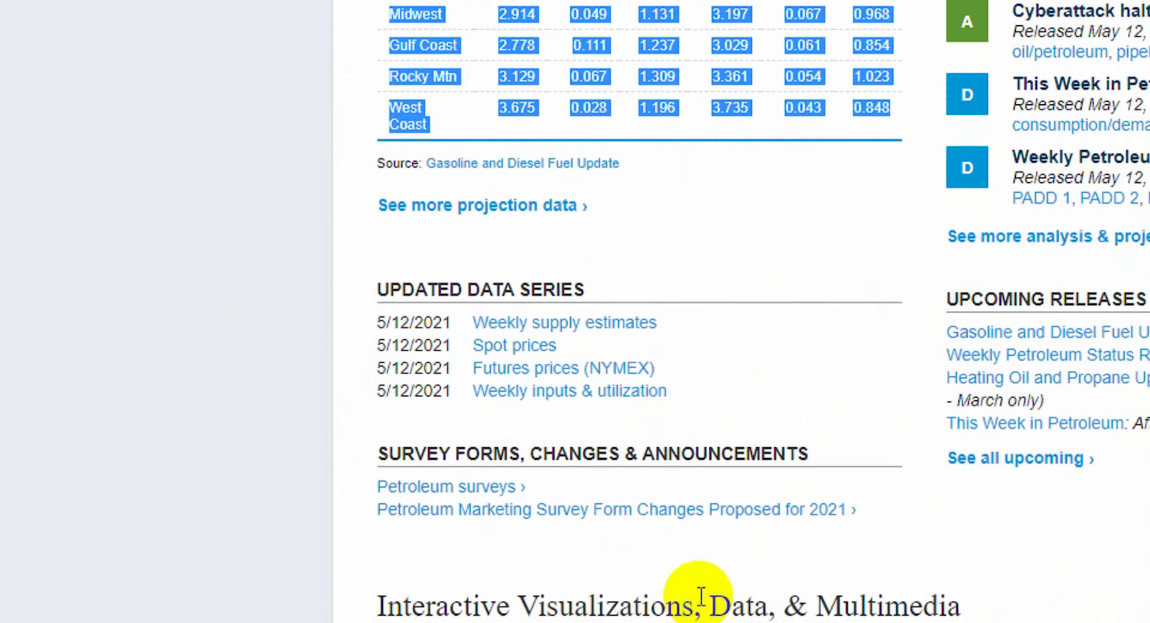
- Switch to Excel, paste the copied table at cell A1 with destination formatting, and undo the paste
left_click(689, 621)
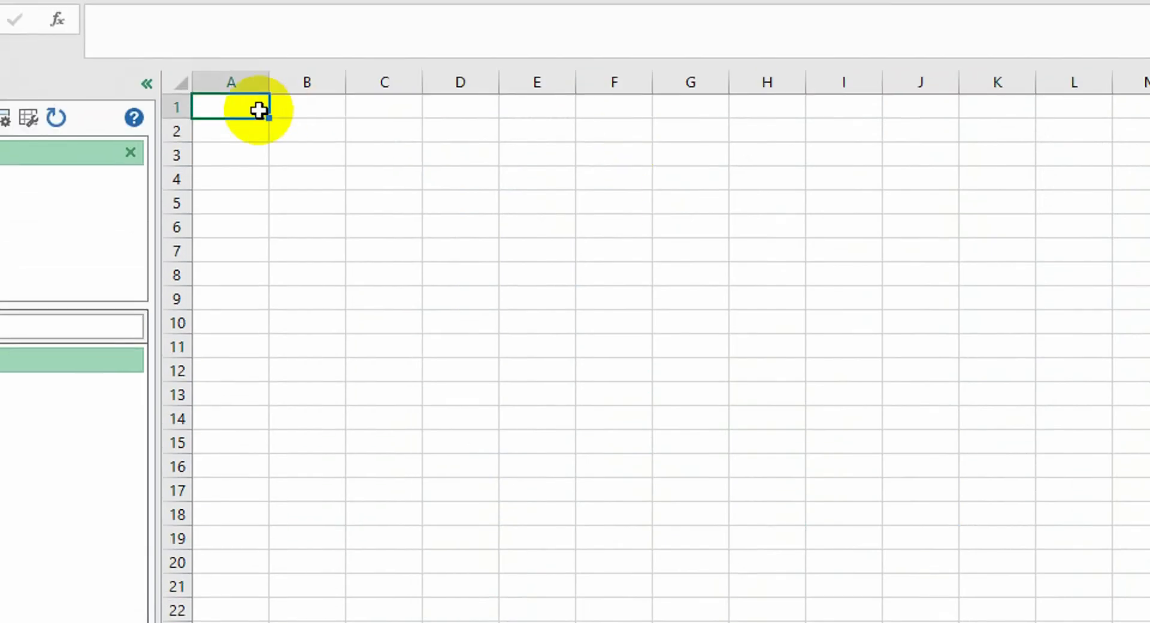
right_click(244, 159)
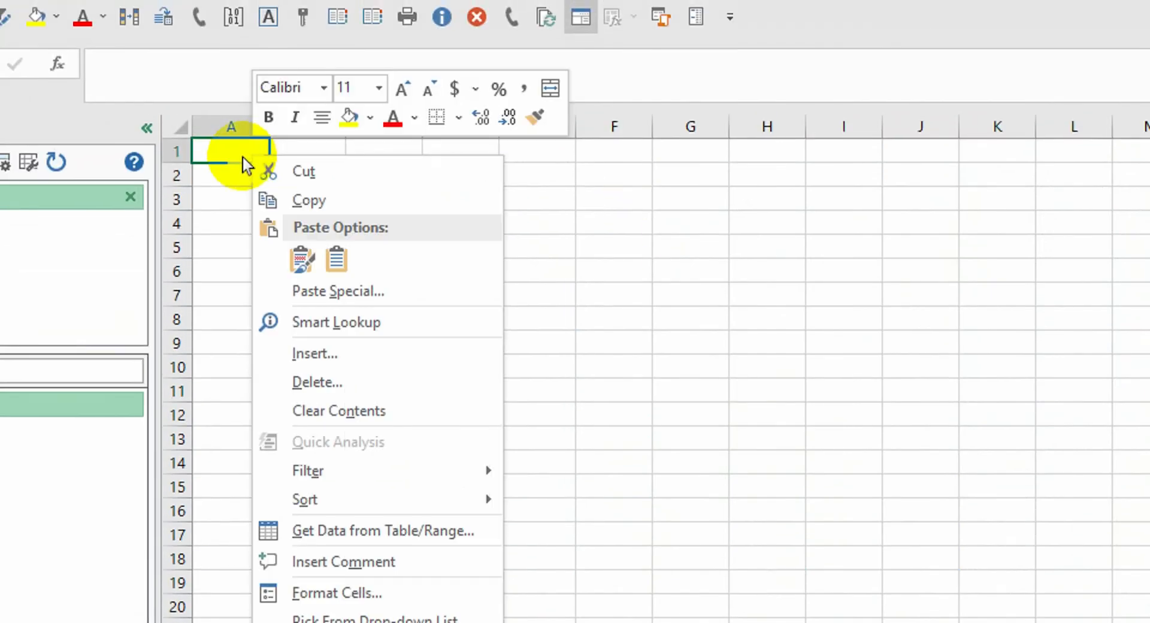
left_click(337, 260)
left_click(337, 264)
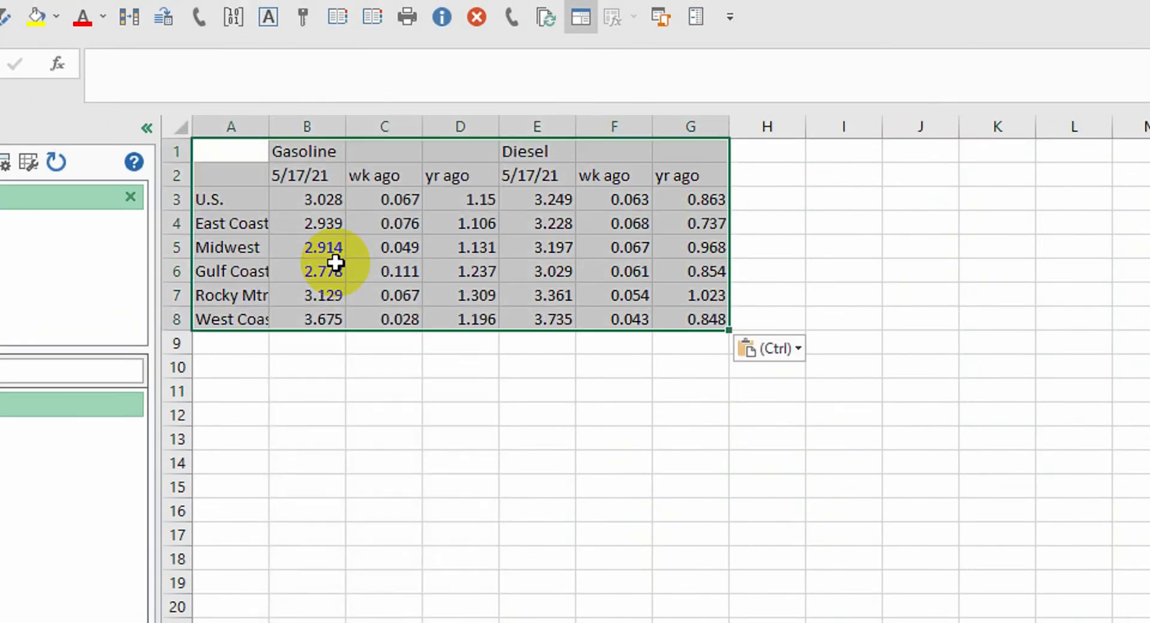
key("ctrl")
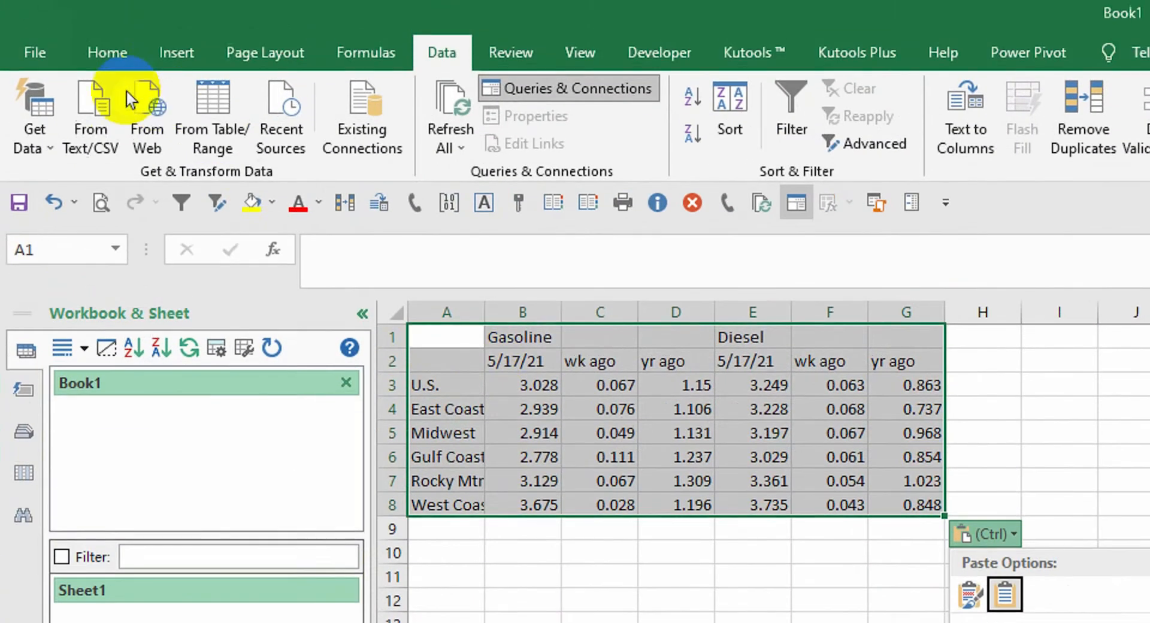
left_click(54, 202)
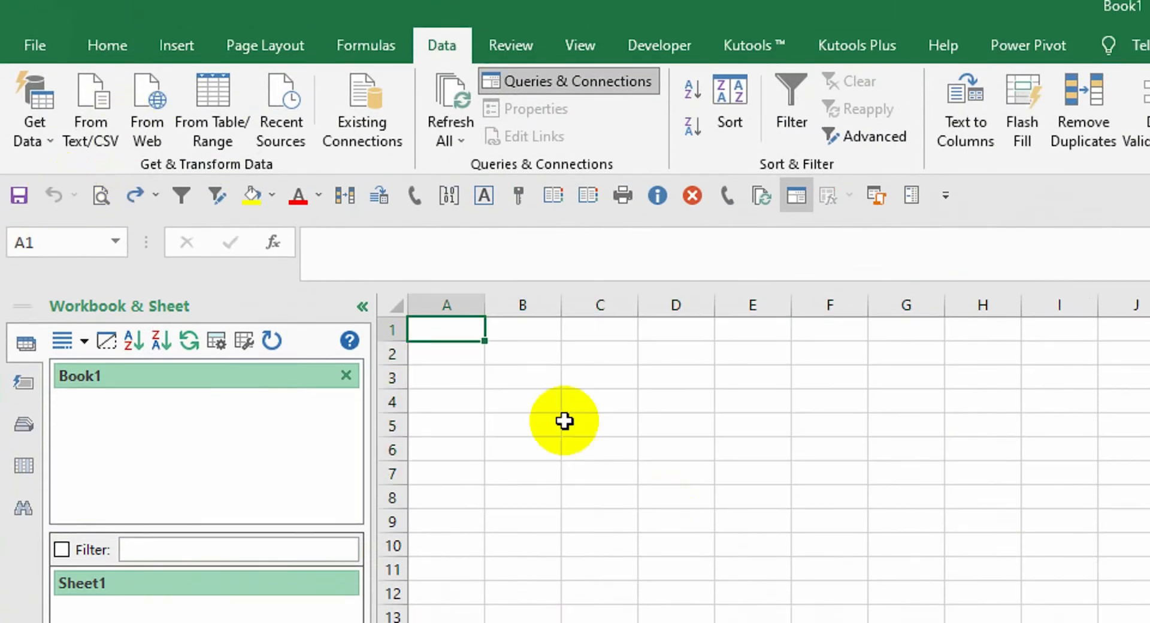
- Paste the copied fuel prices table at cell A1 with its source formatting and check its cells
right_click(454, 332)
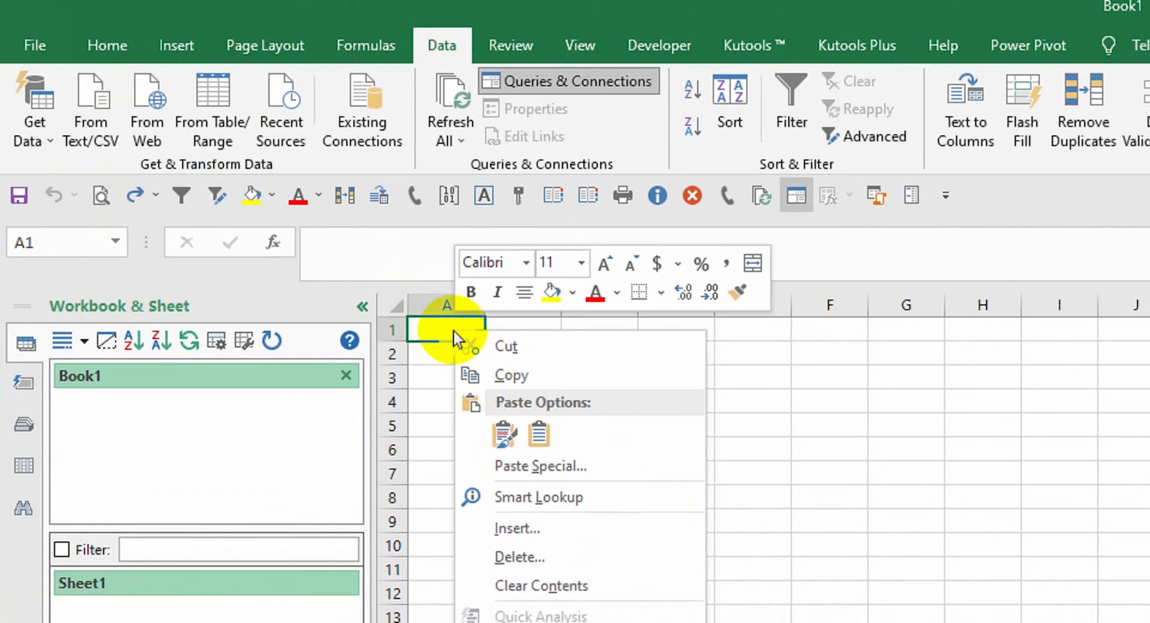
left_click(510, 432)
left_click(606, 470)
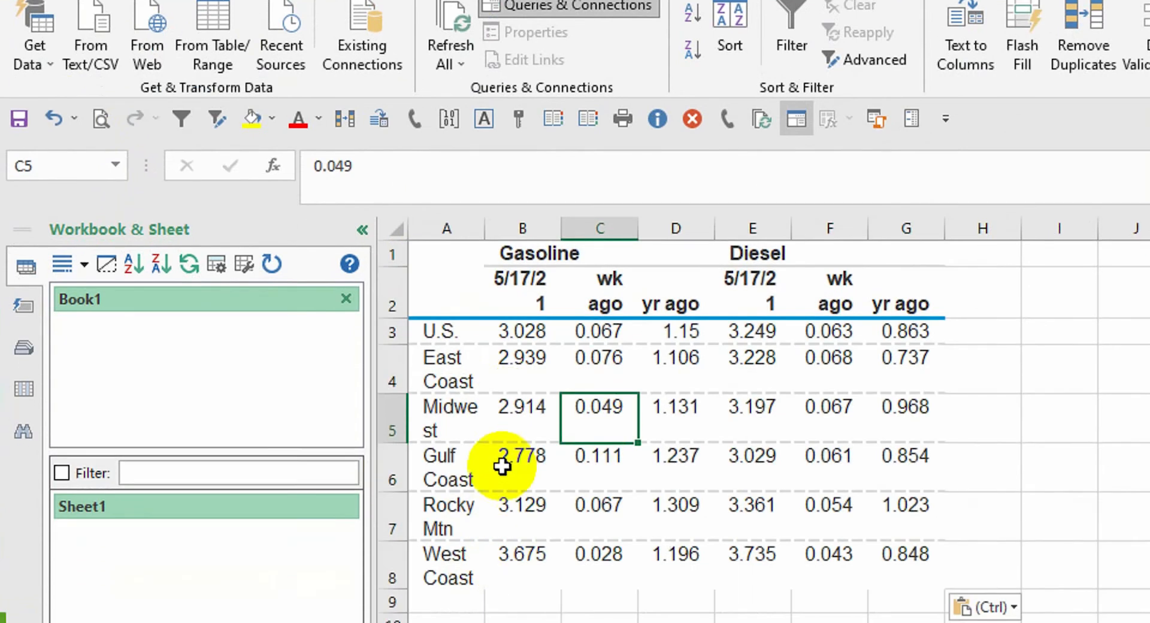
left_click(488, 443)
left_click(683, 413)
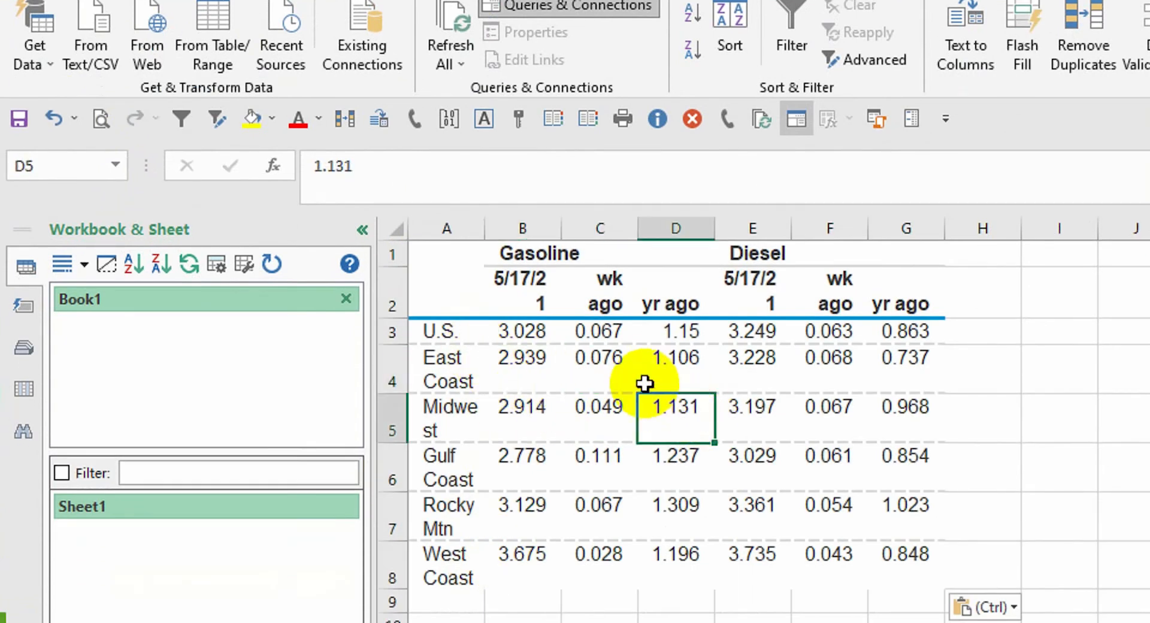
left_click(563, 363)
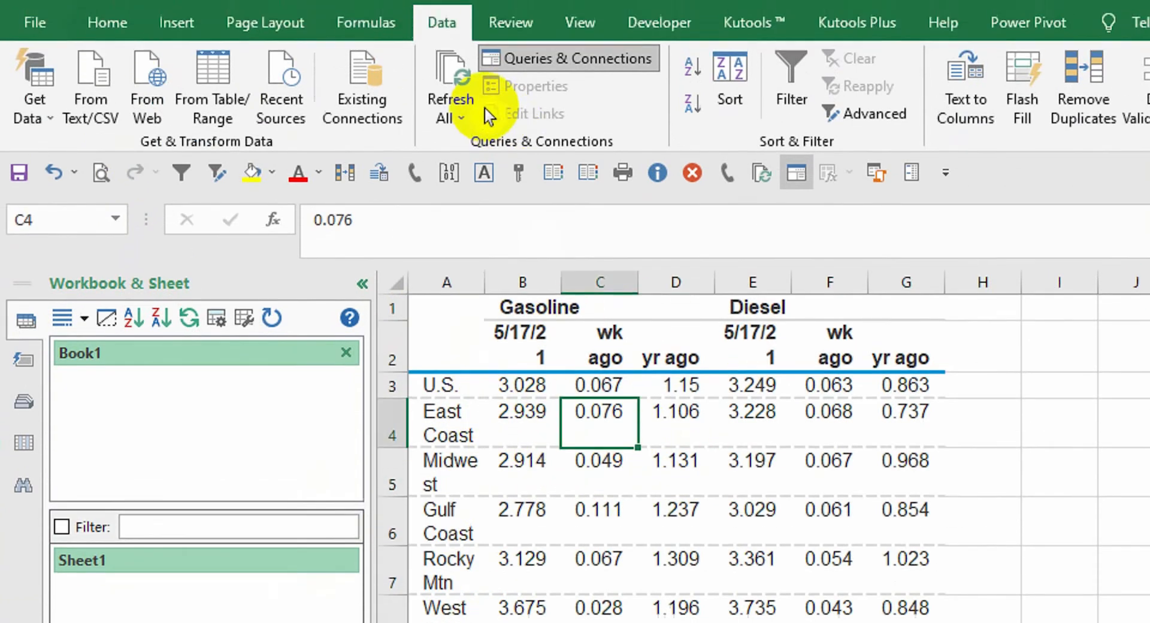
- Try to update the pasted fuel prices table by refreshing all of the workbook's data
left_click(469, 60)
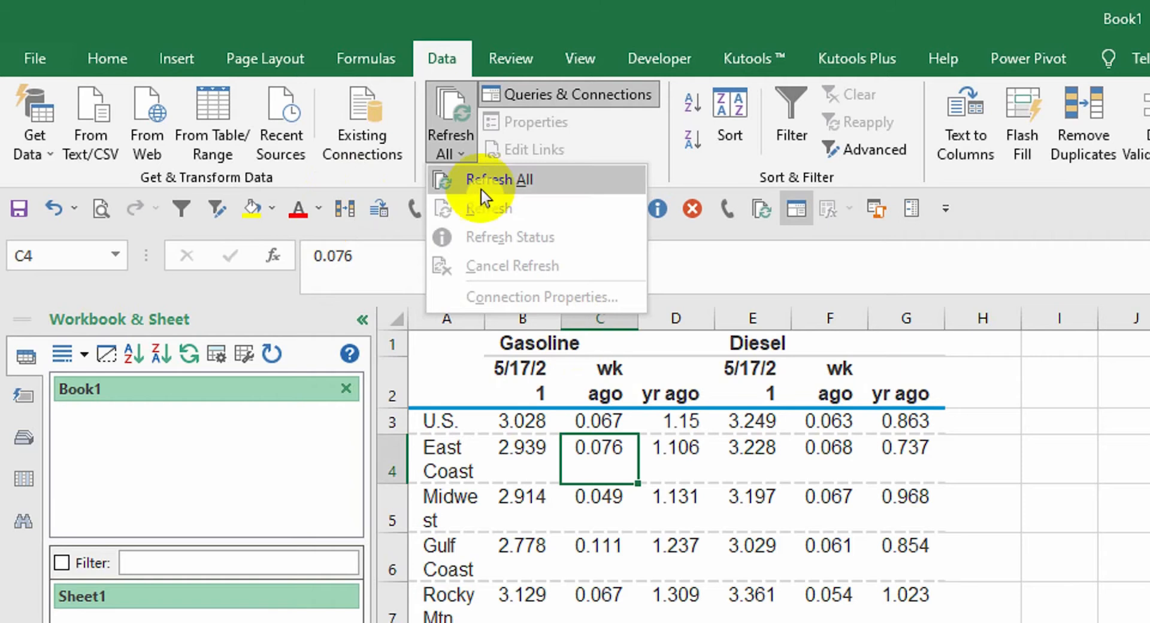
left_click(479, 177)
left_click(683, 476)
left_click(590, 522)
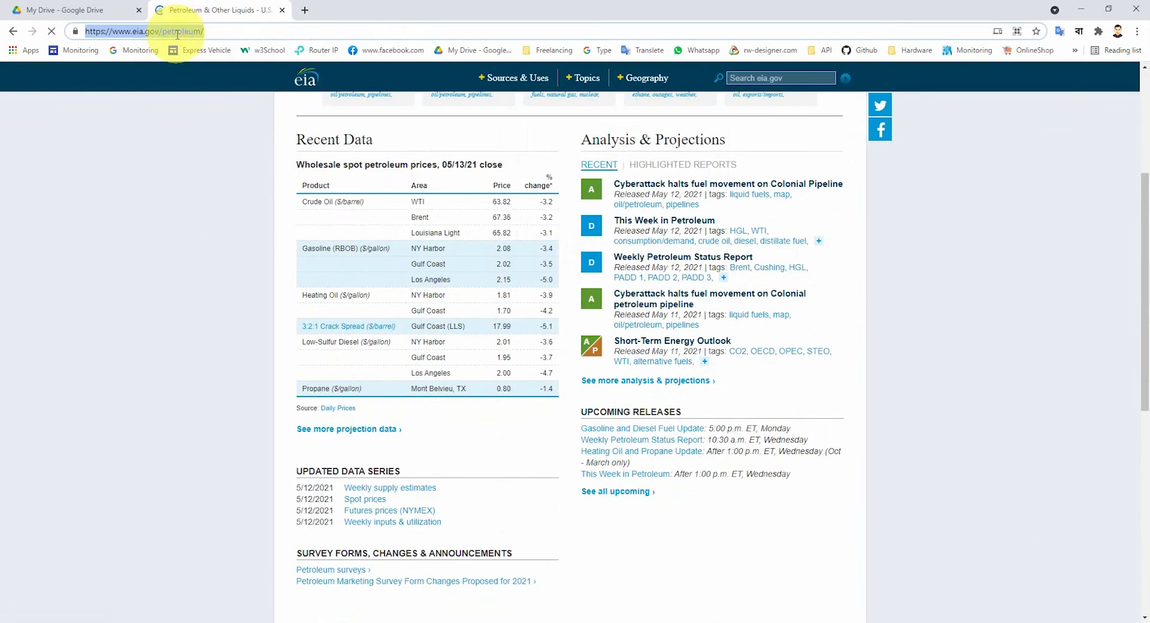
right_click(178, 31)
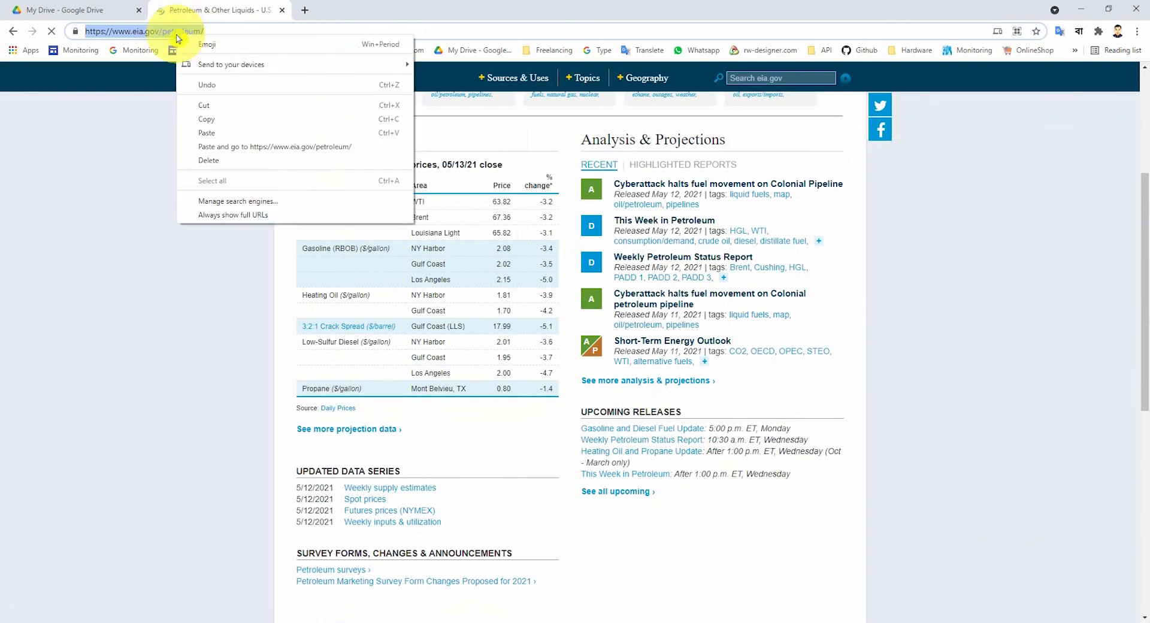
left_click(217, 123)
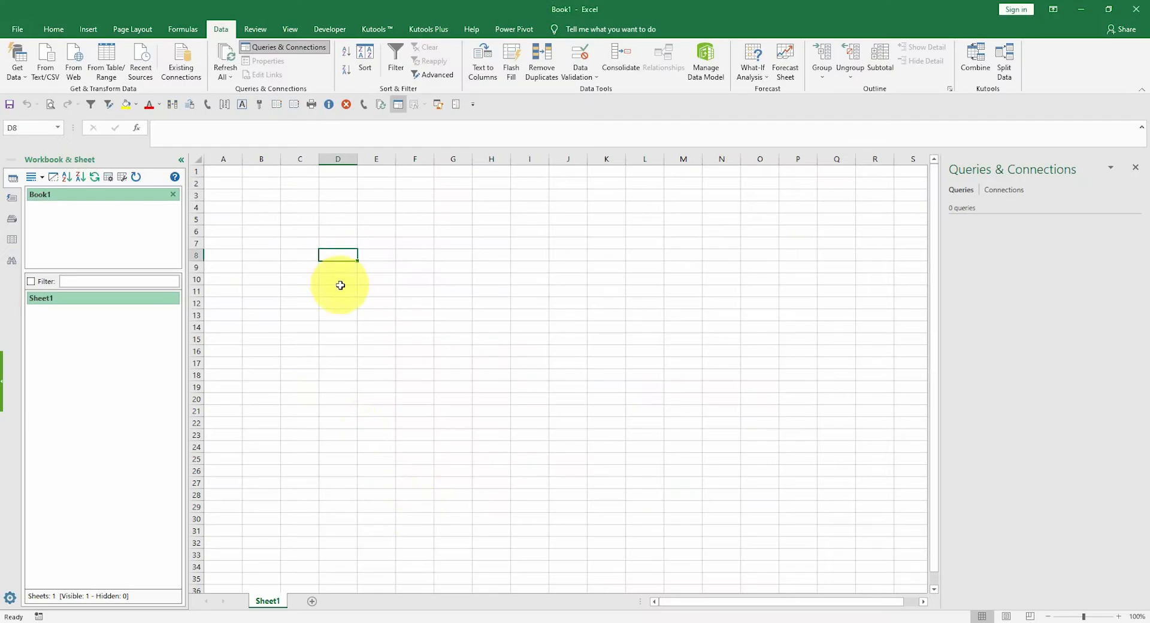
left_click(300, 218)
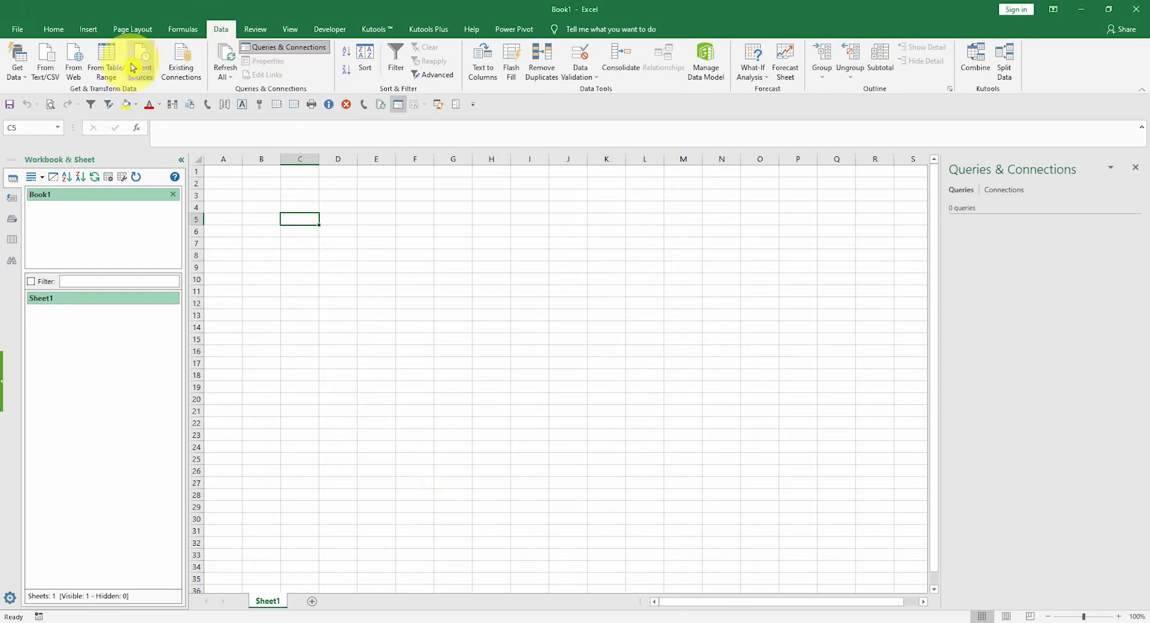
left_click(75, 66)
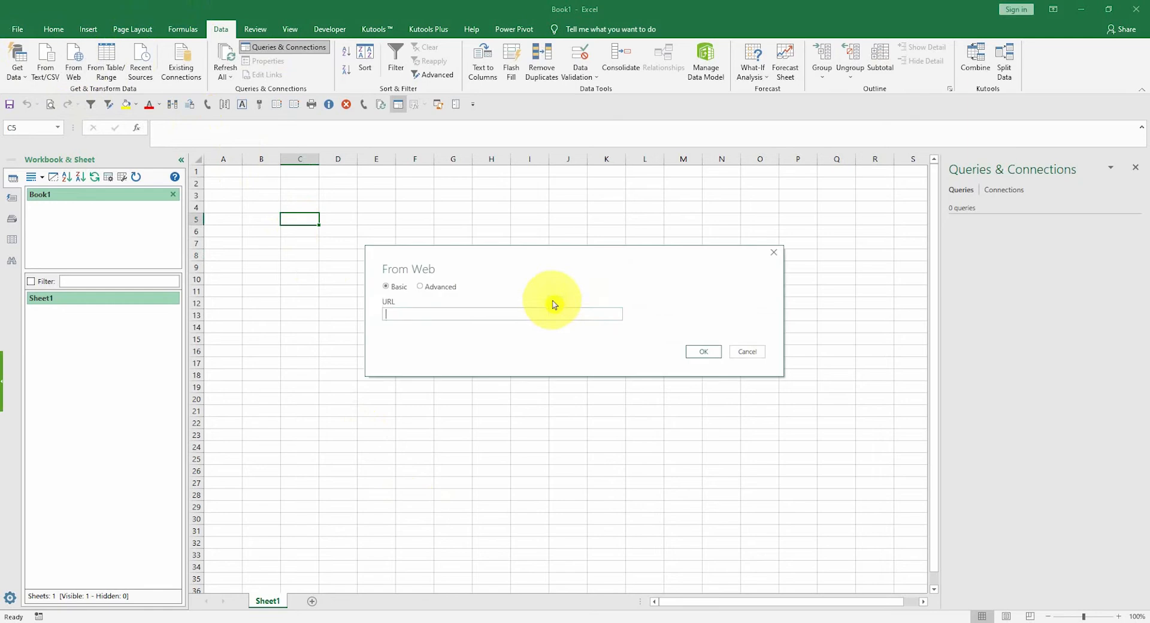
right_click(452, 316)
left_click(486, 371)
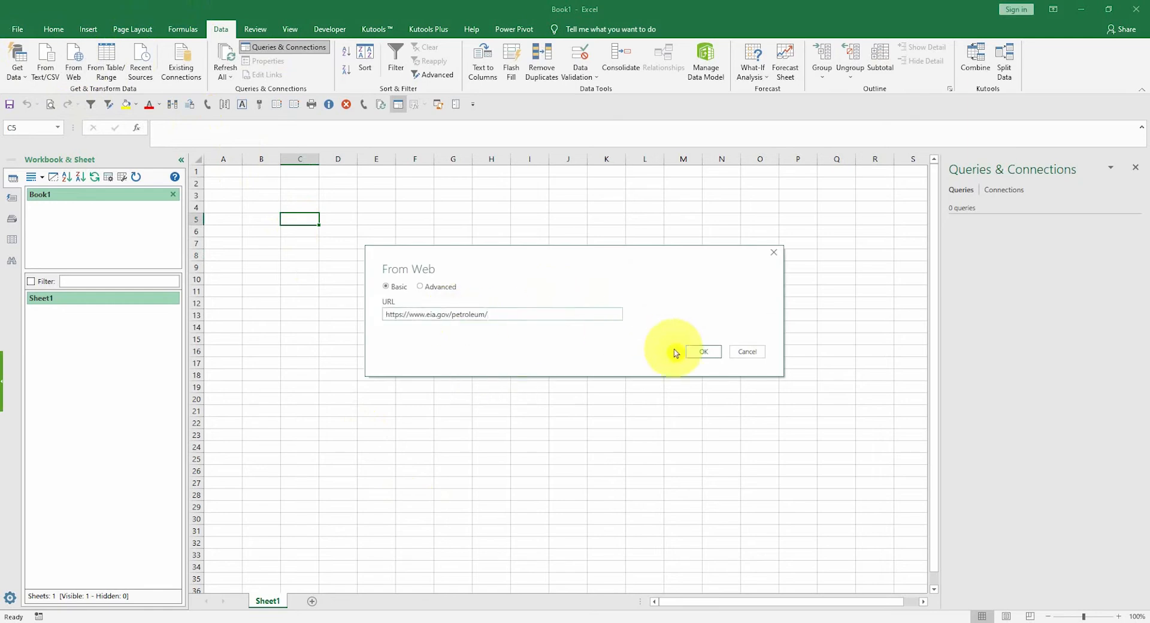
left_click(705, 353)
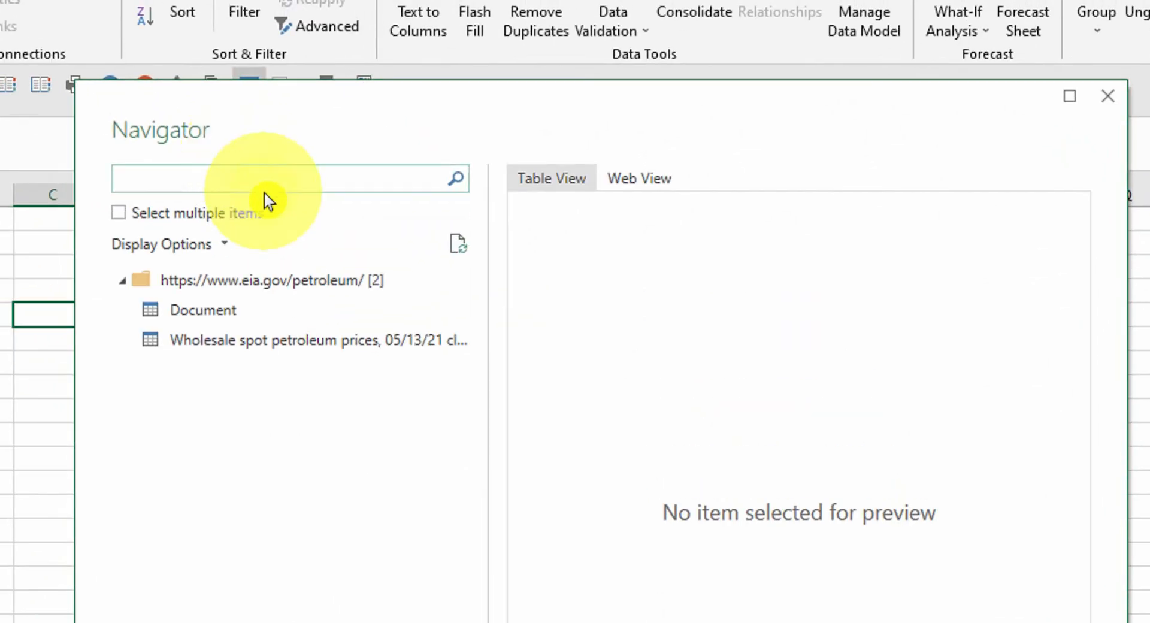
- Open the wholesale spot petroleum prices table in the Power Query Editor and compare it with the table on the web page
left_click(249, 352)
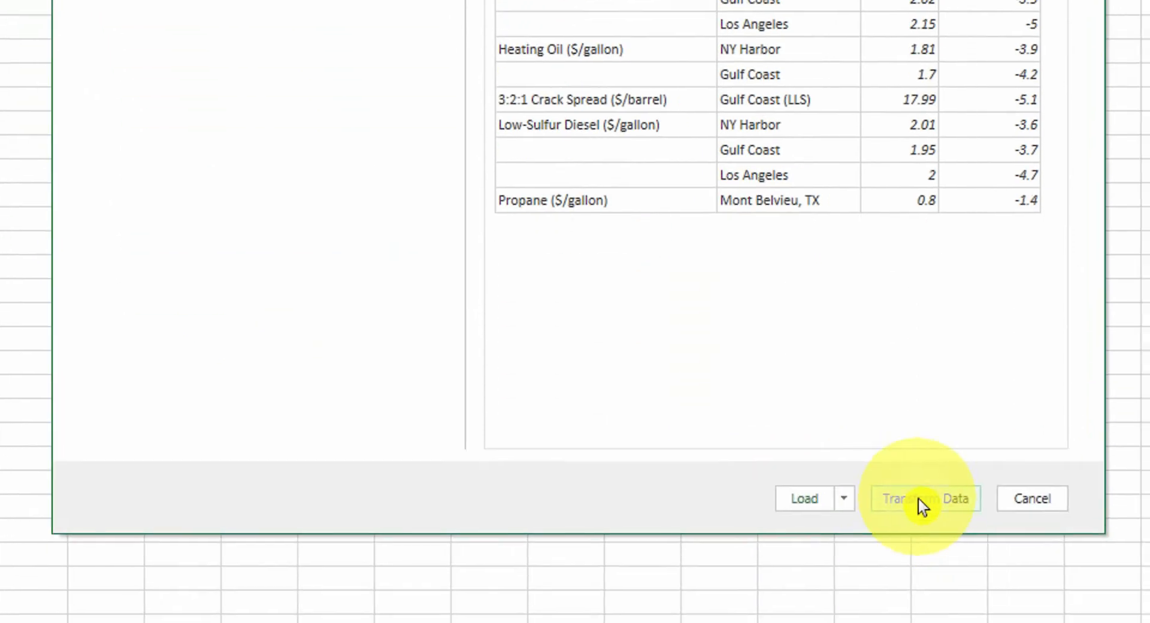
left_click(939, 572)
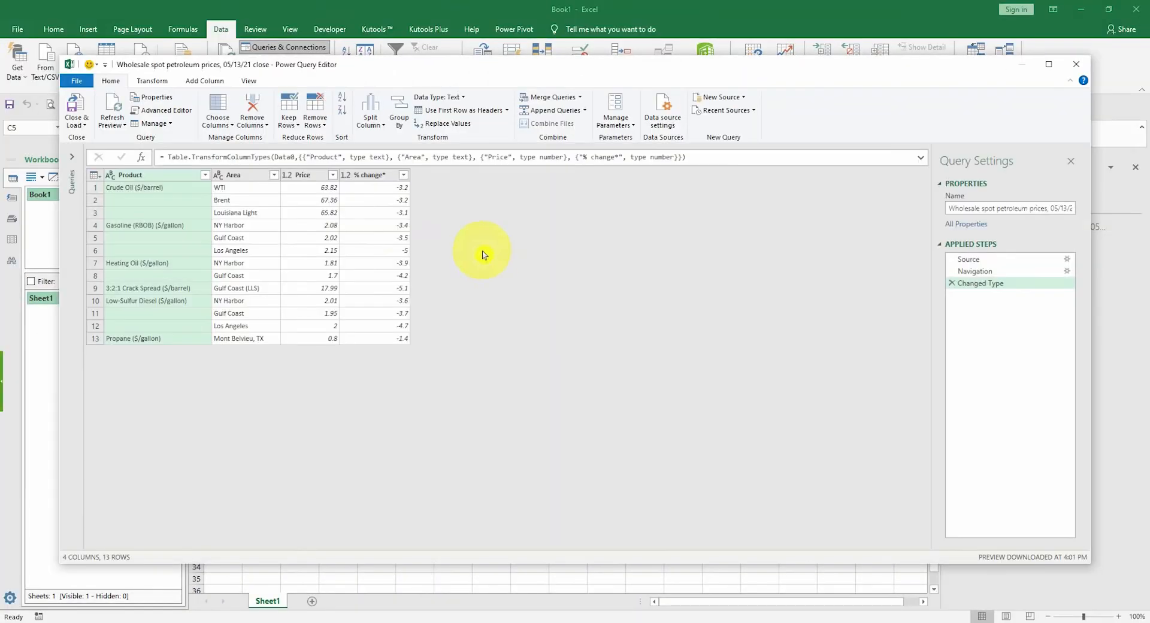
left_click(308, 213)
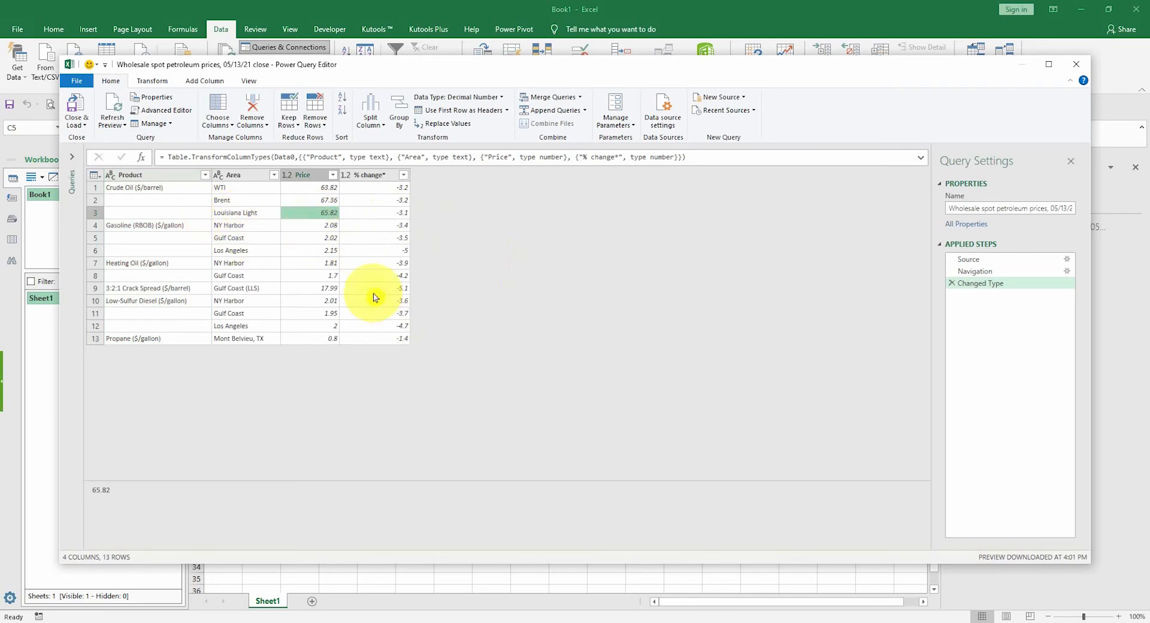
left_click(379, 622)
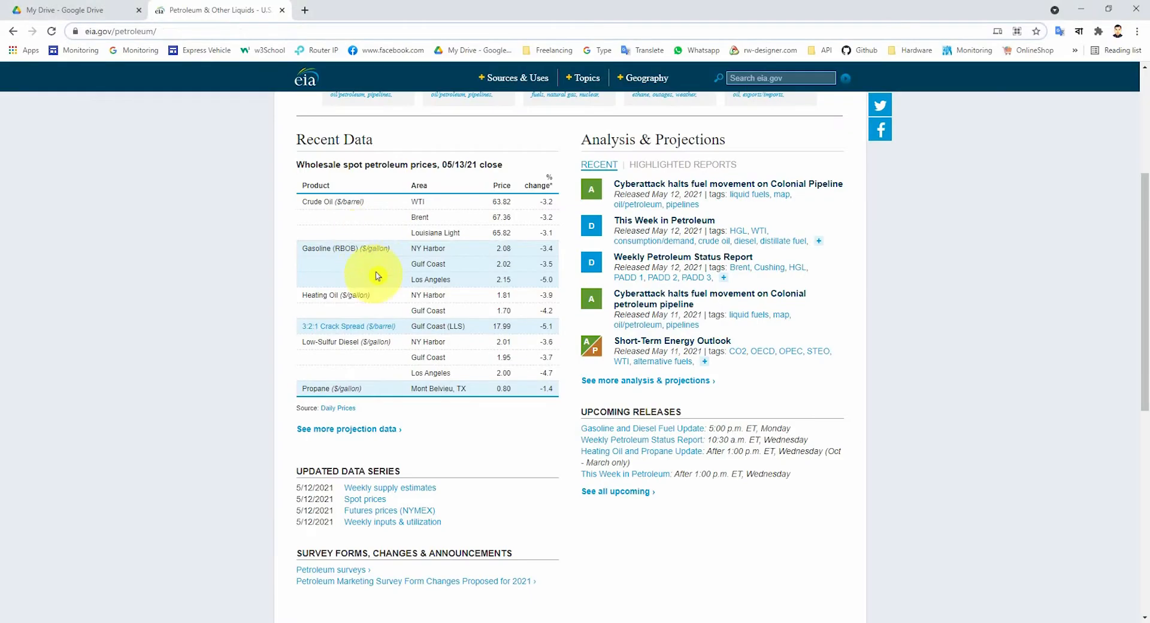
key("alt+Tab")
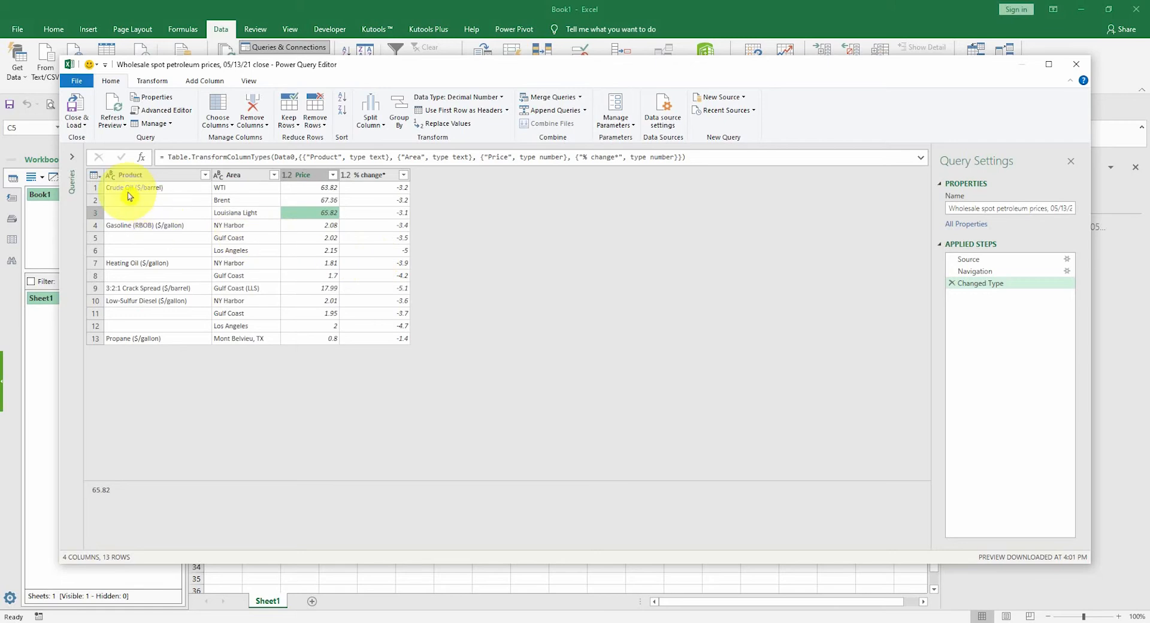
- Load the query as a table on a new worksheet and look over the imported petroleum prices
left_click(76, 123)
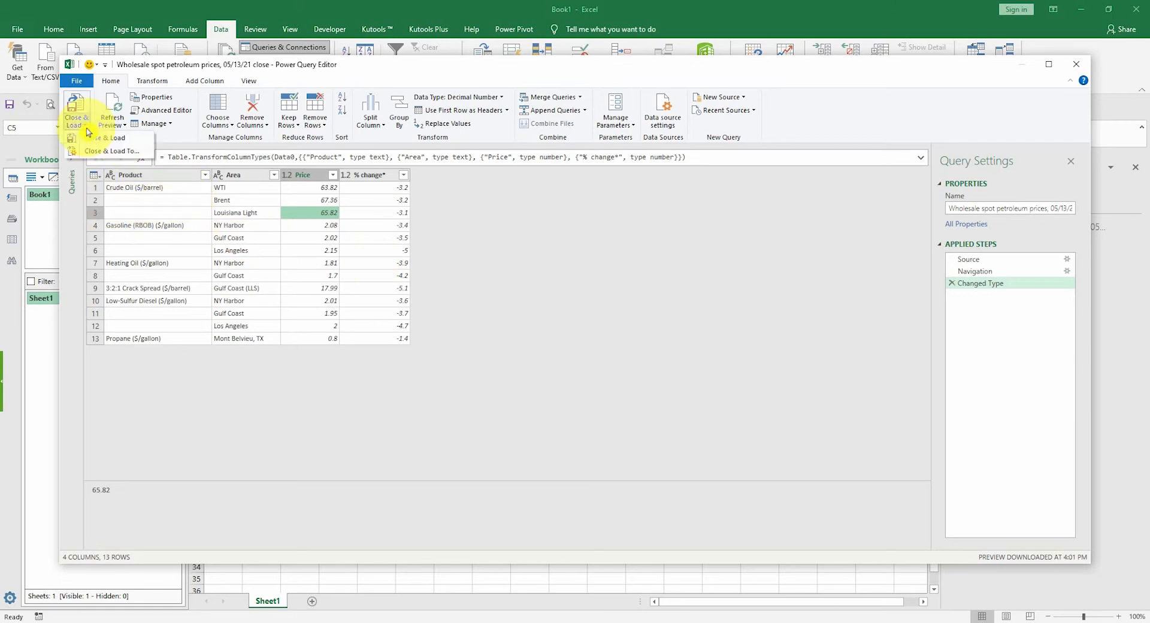
left_click(108, 153)
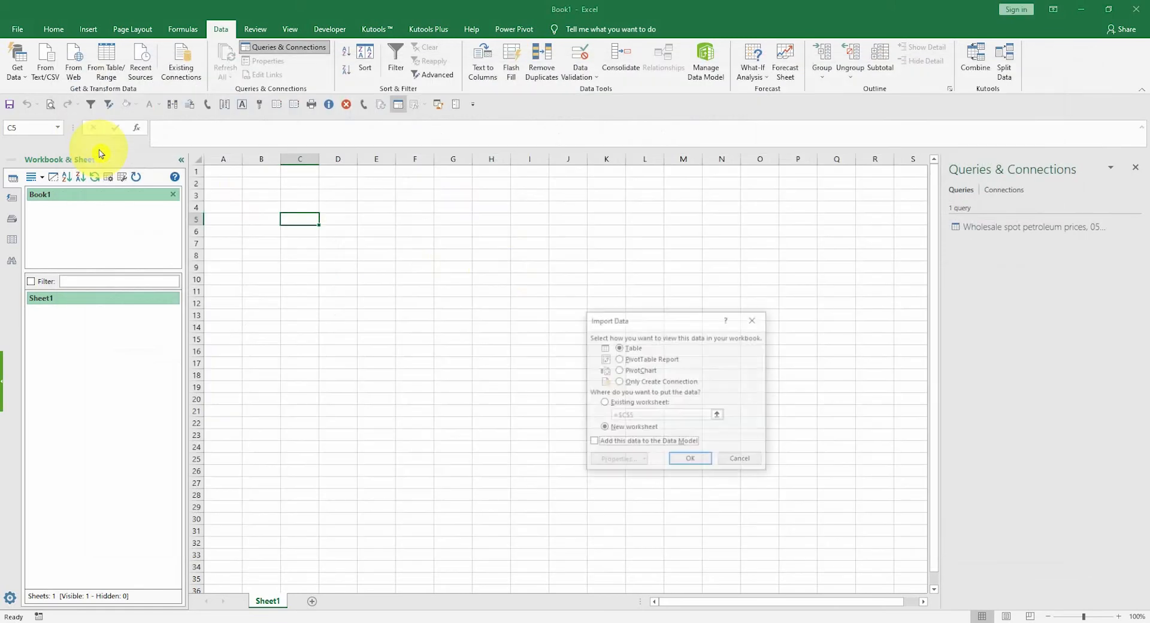
left_click_drag(675, 324, 611, 255)
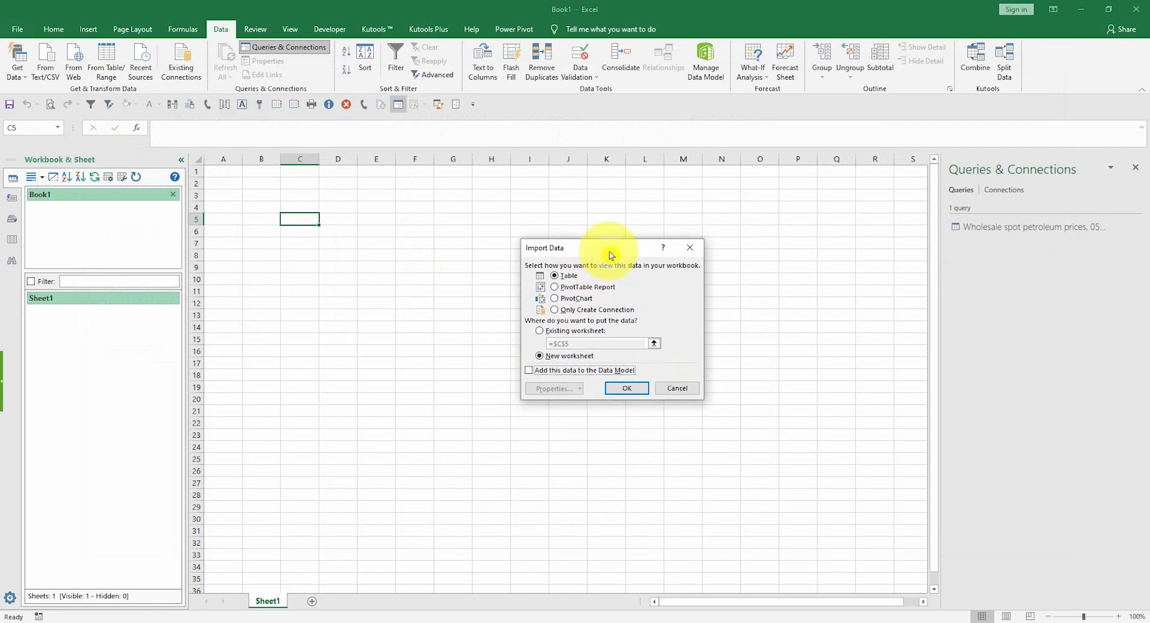
left_click(625, 389)
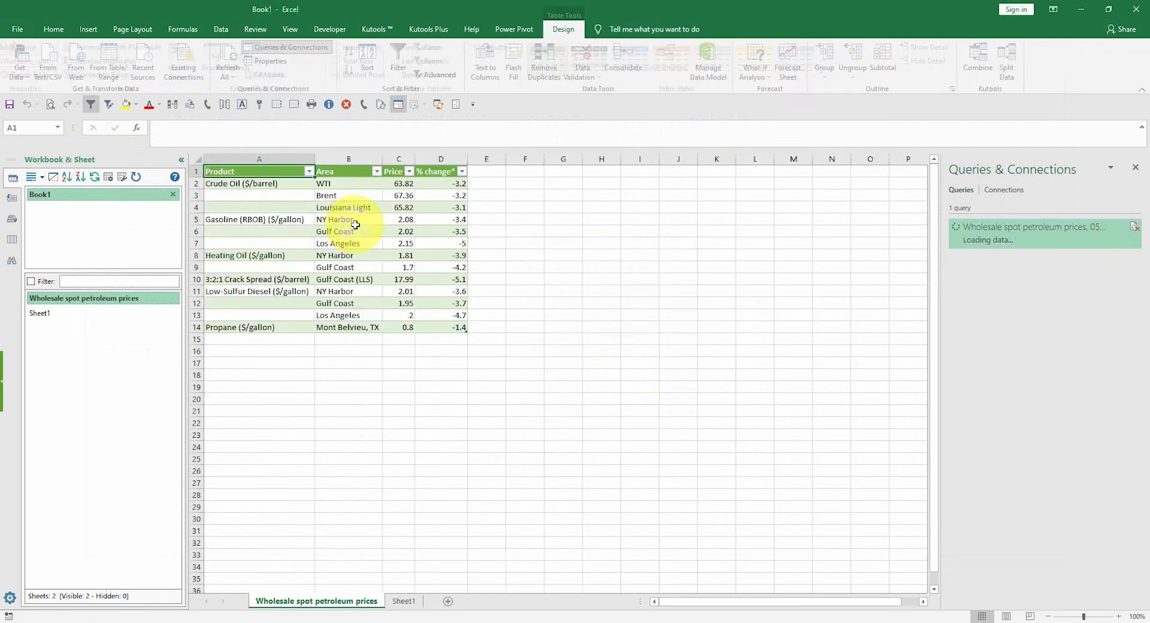
left_click(342, 222)
left_click(297, 198)
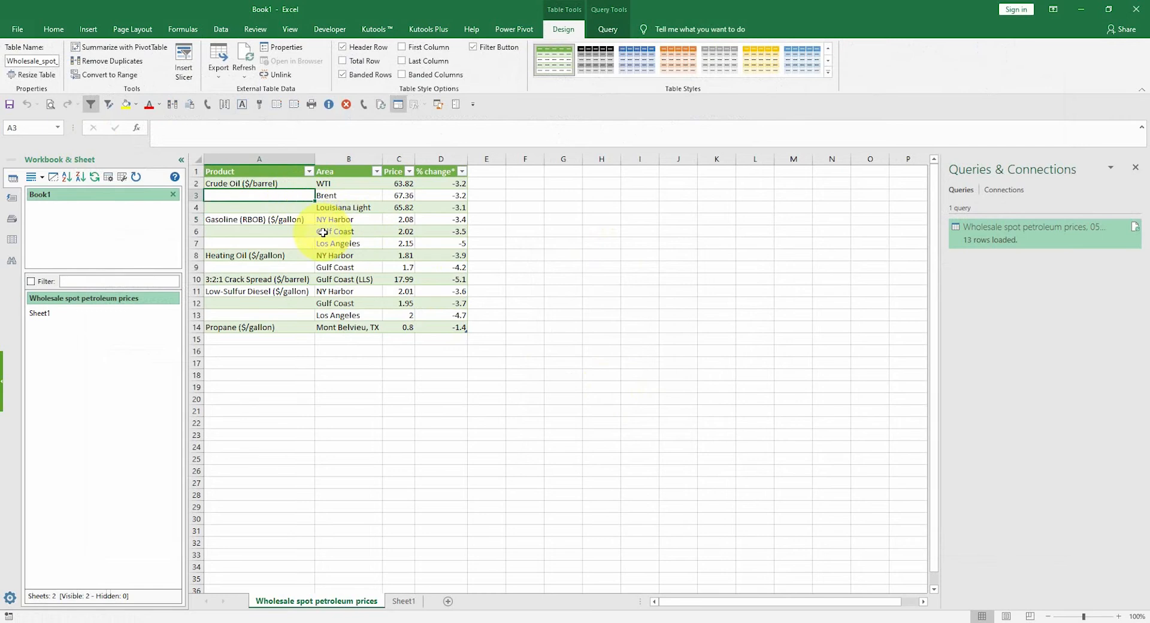
left_click(339, 231)
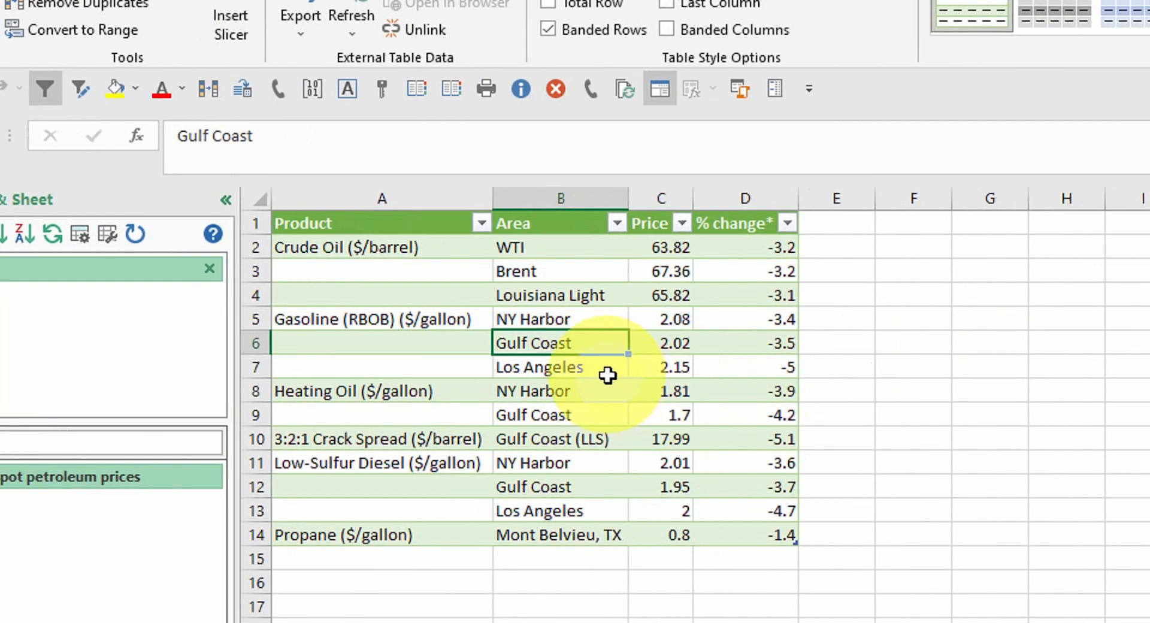
left_click(671, 276)
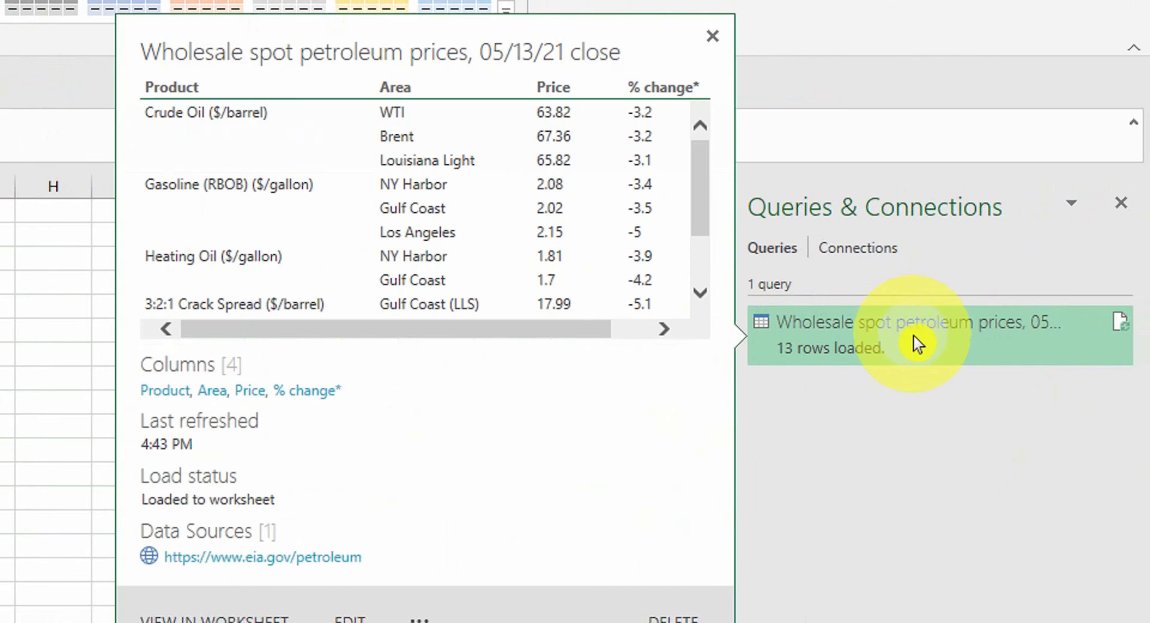
- Open the wholesale spot petroleum prices query for editing and fill the Product column down
right_click(915, 334)
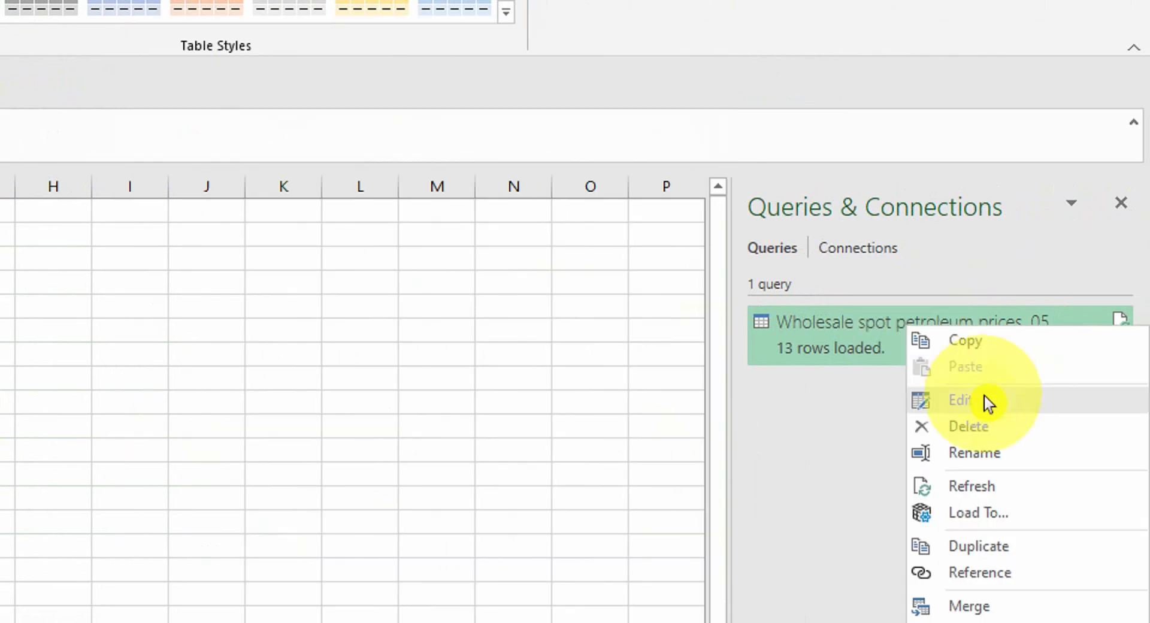
left_click(966, 404)
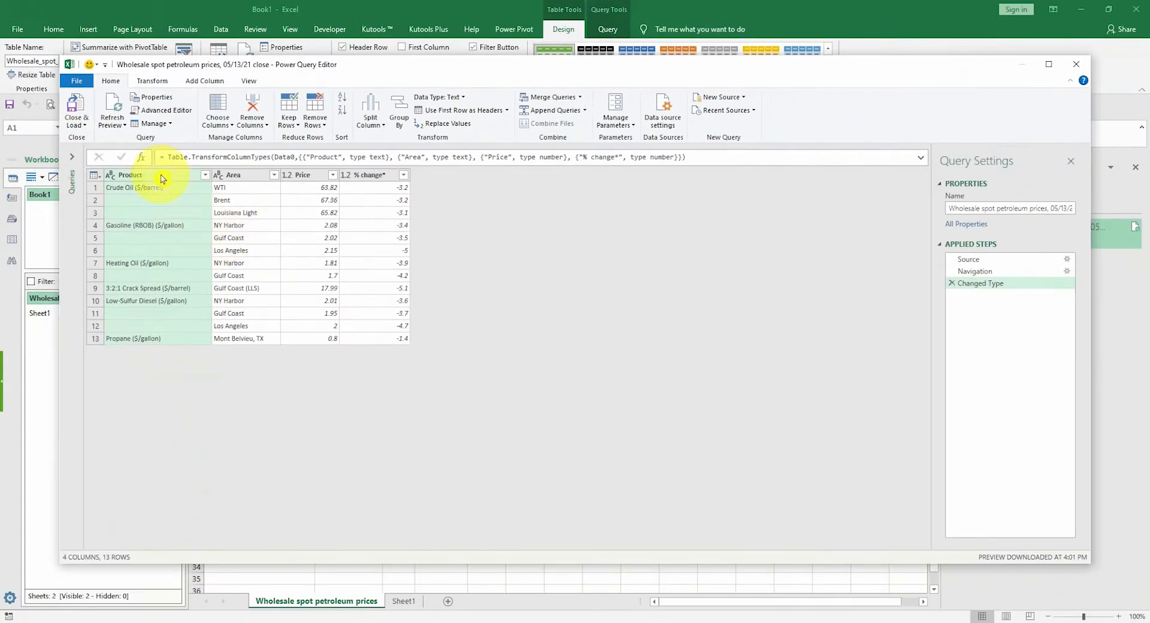
left_click(181, 202)
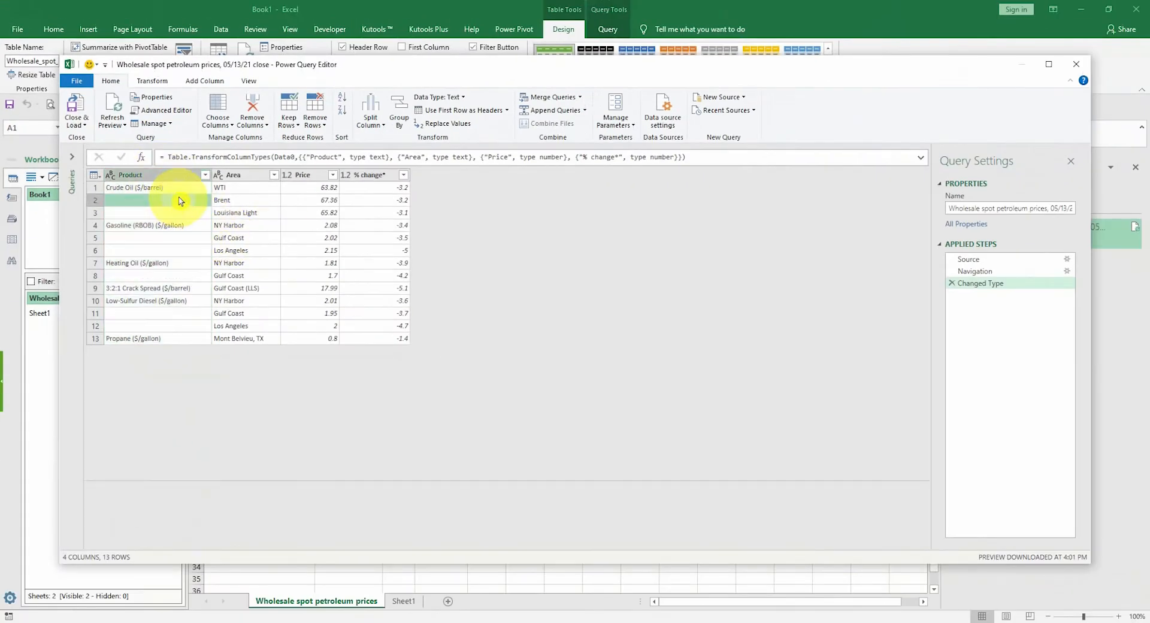
left_click(170, 177)
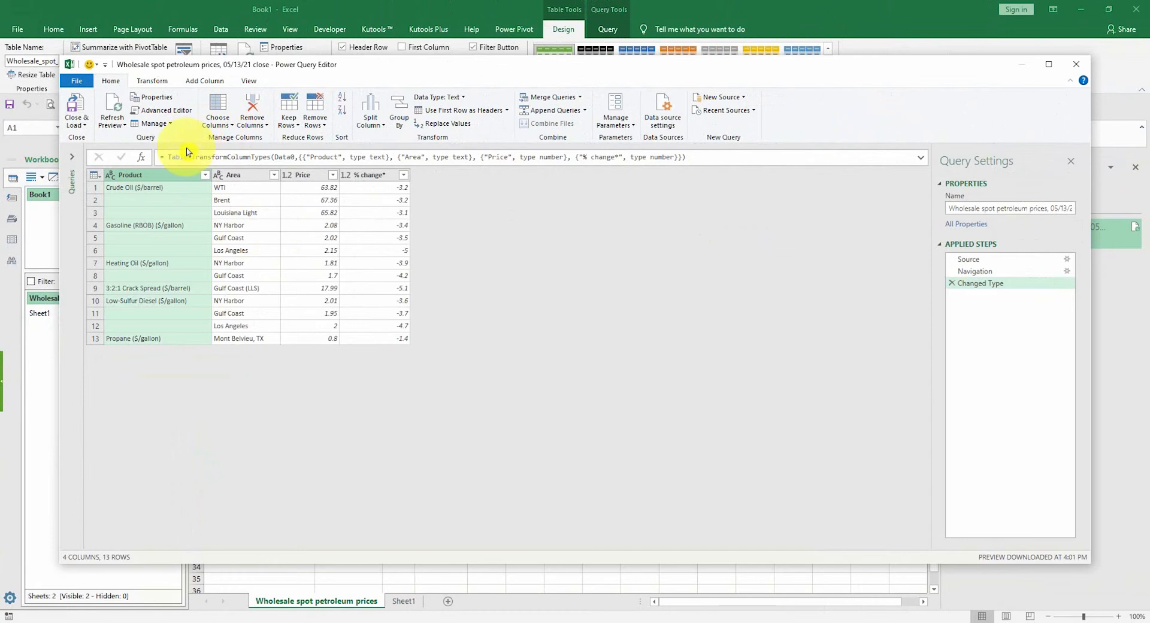
left_click(150, 81)
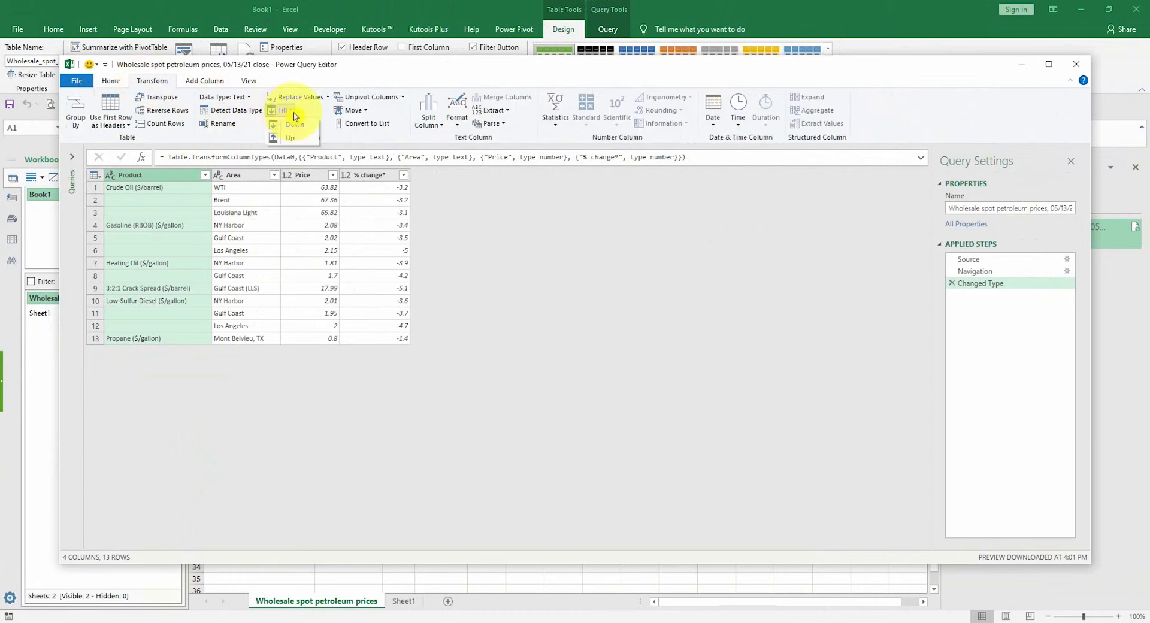
left_click(294, 127)
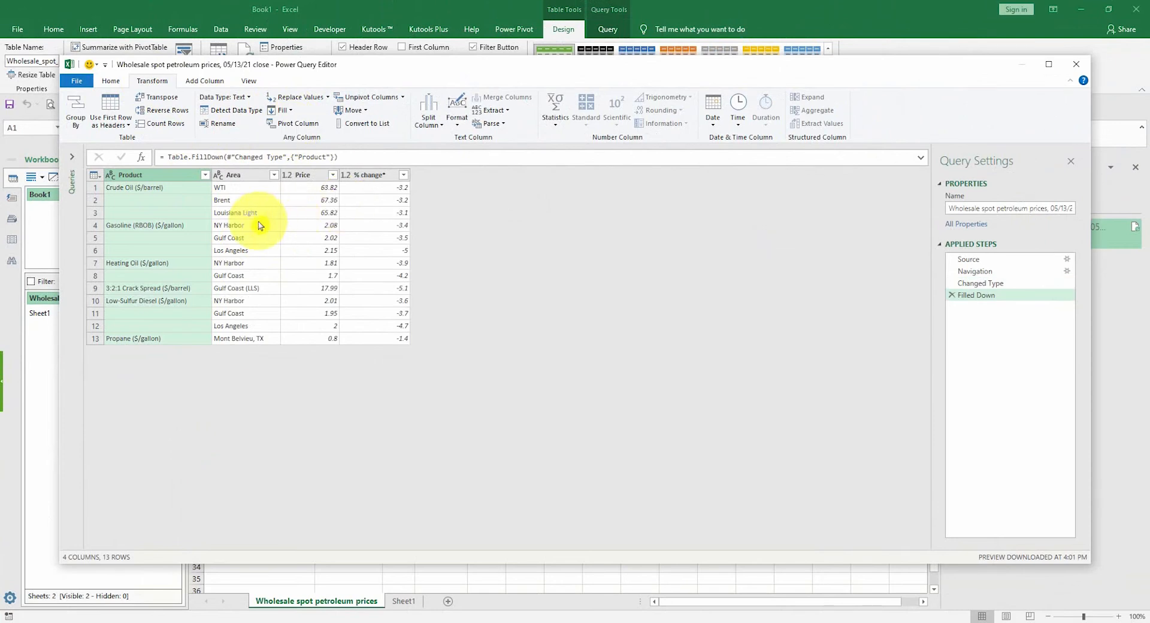
- Insert a Replace Values step after Changed Type that turns the Product column's blank cells into null, and check the Filled Down step
left_click(142, 216)
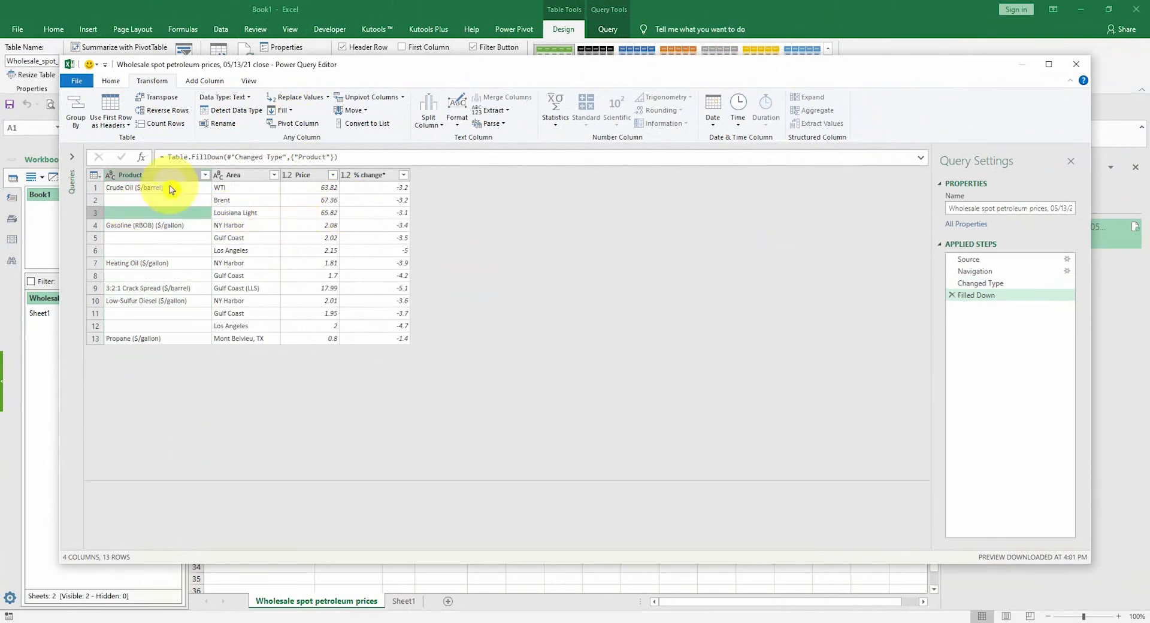
left_click(981, 288)
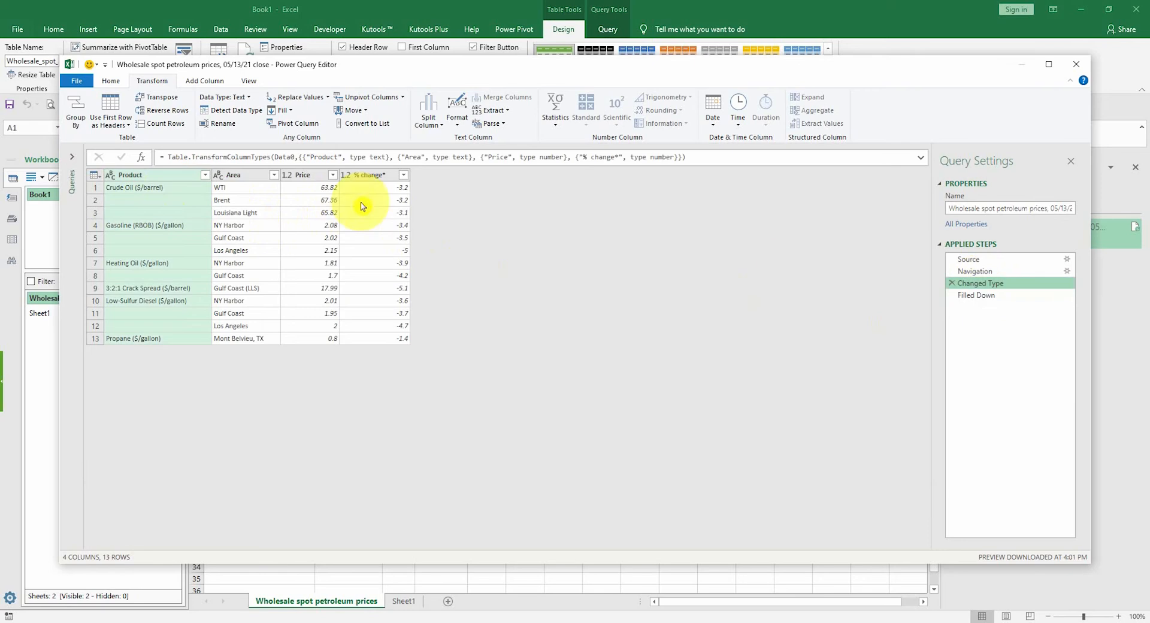
left_click(177, 203)
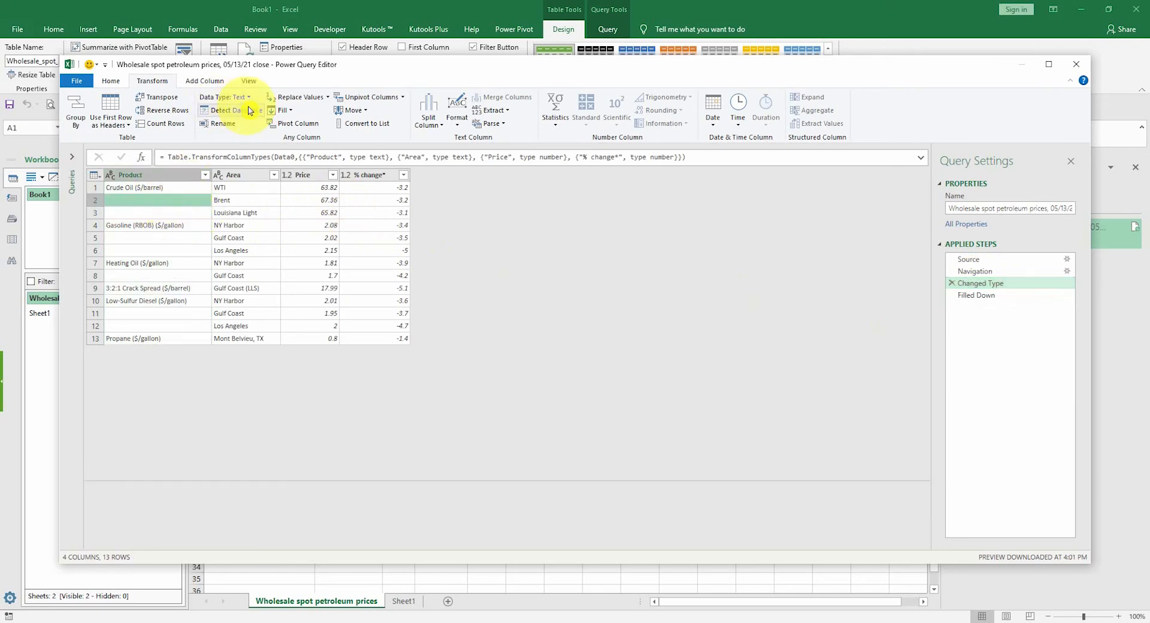
left_click(173, 176)
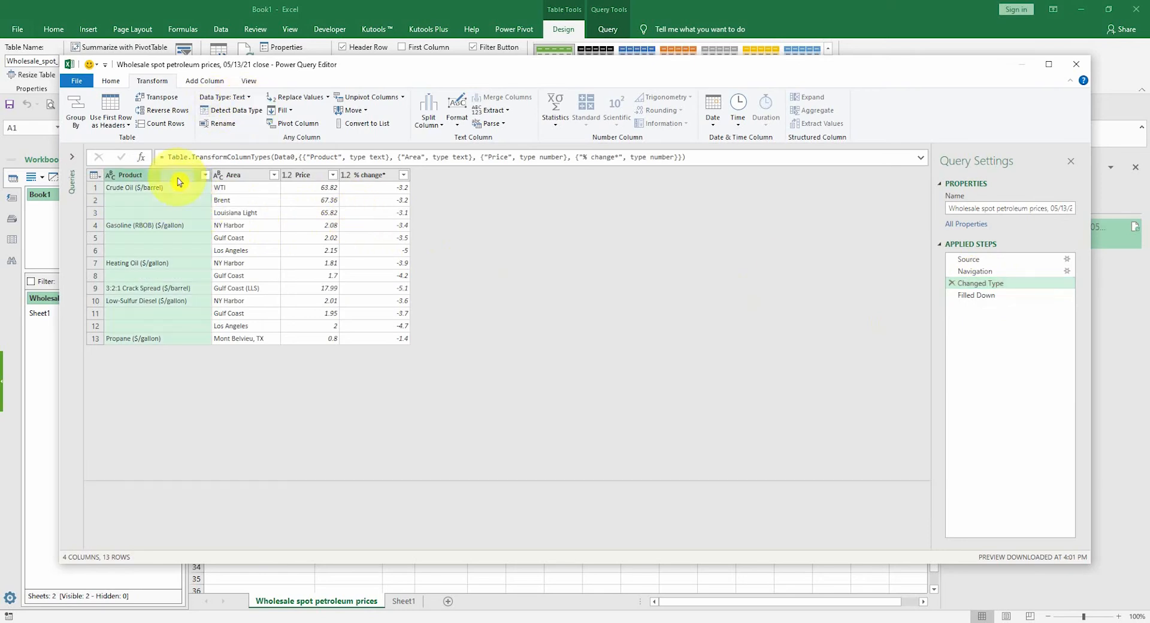
left_click(303, 101)
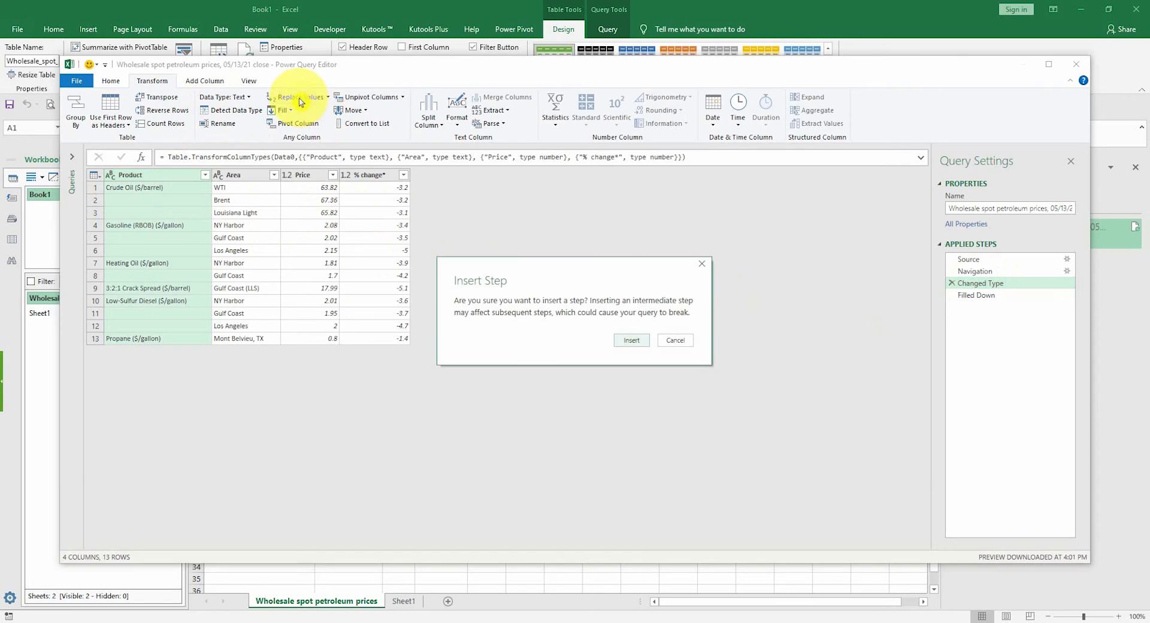
left_click(631, 339)
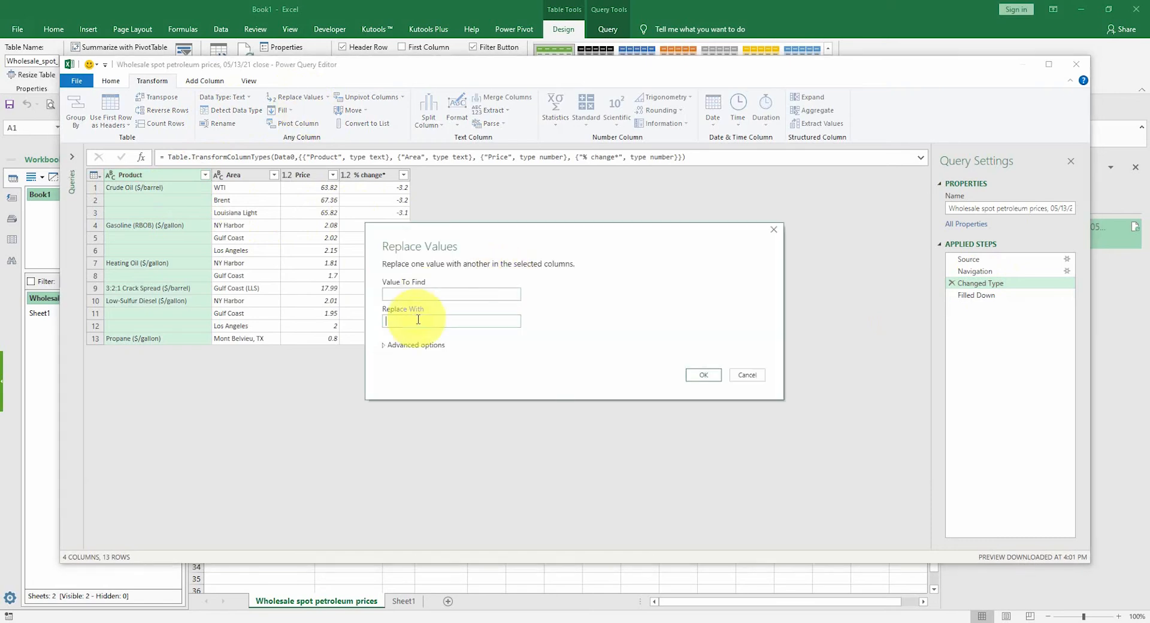
left_click(418, 319)
type("null")
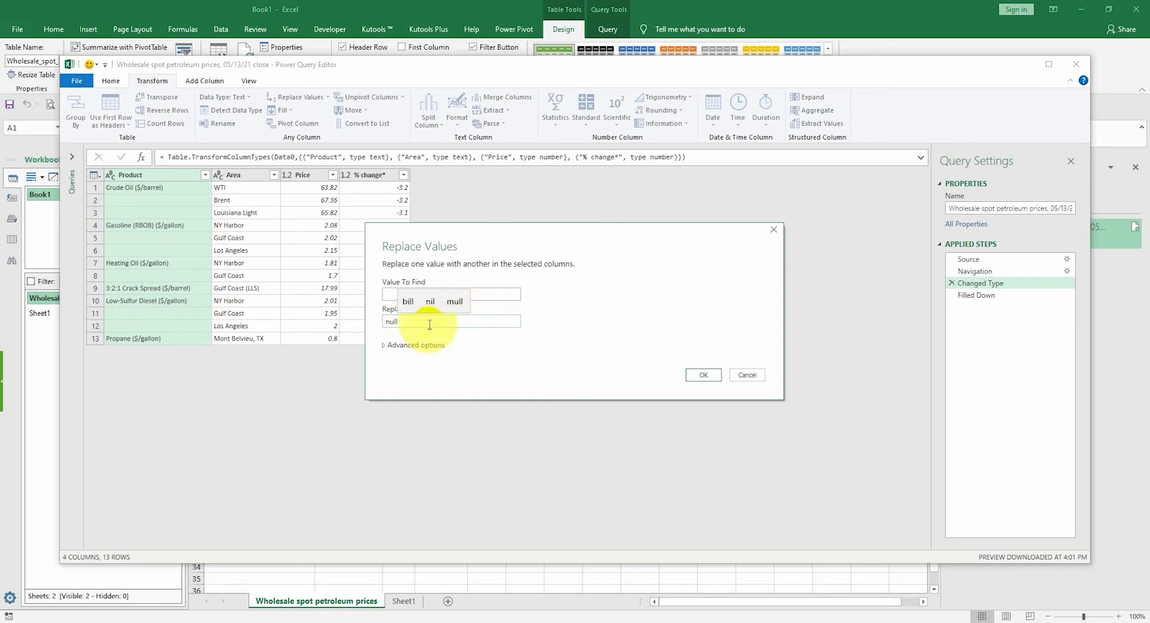
left_click(704, 375)
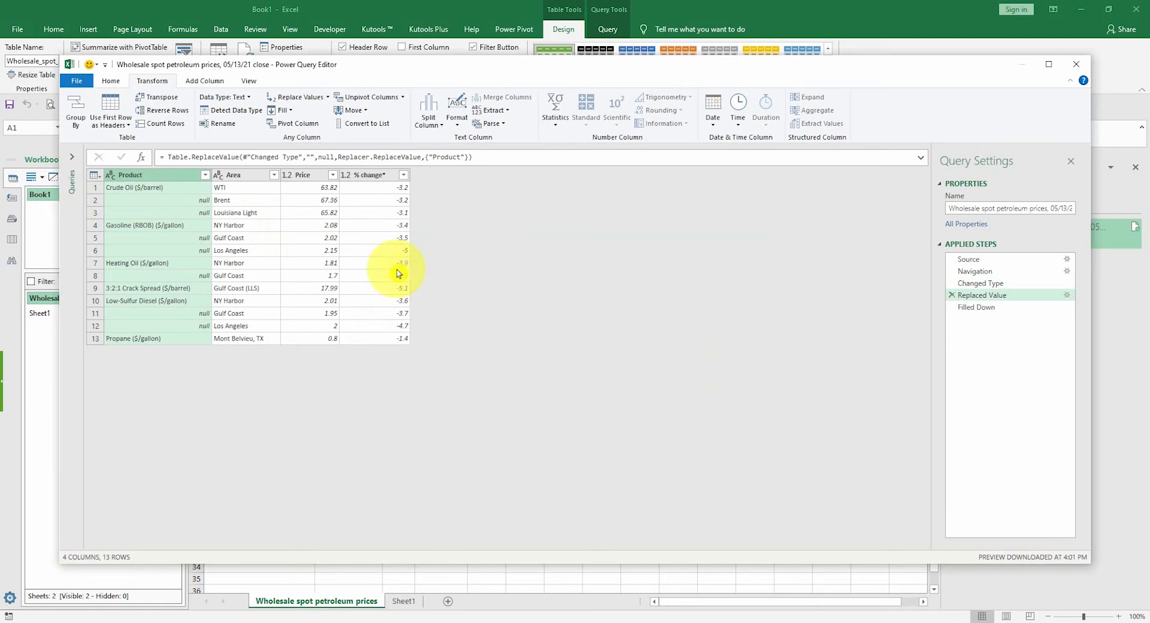
left_click(995, 310)
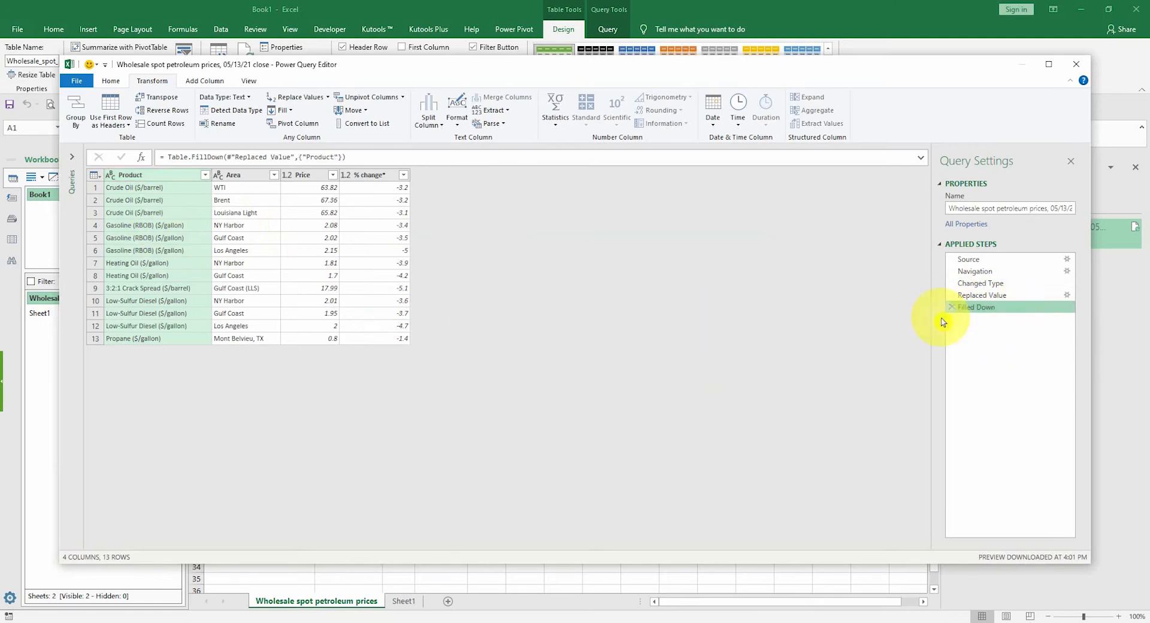
- Rename the applied step Replaced Value as Replaced blank to null Value
right_click(974, 309)
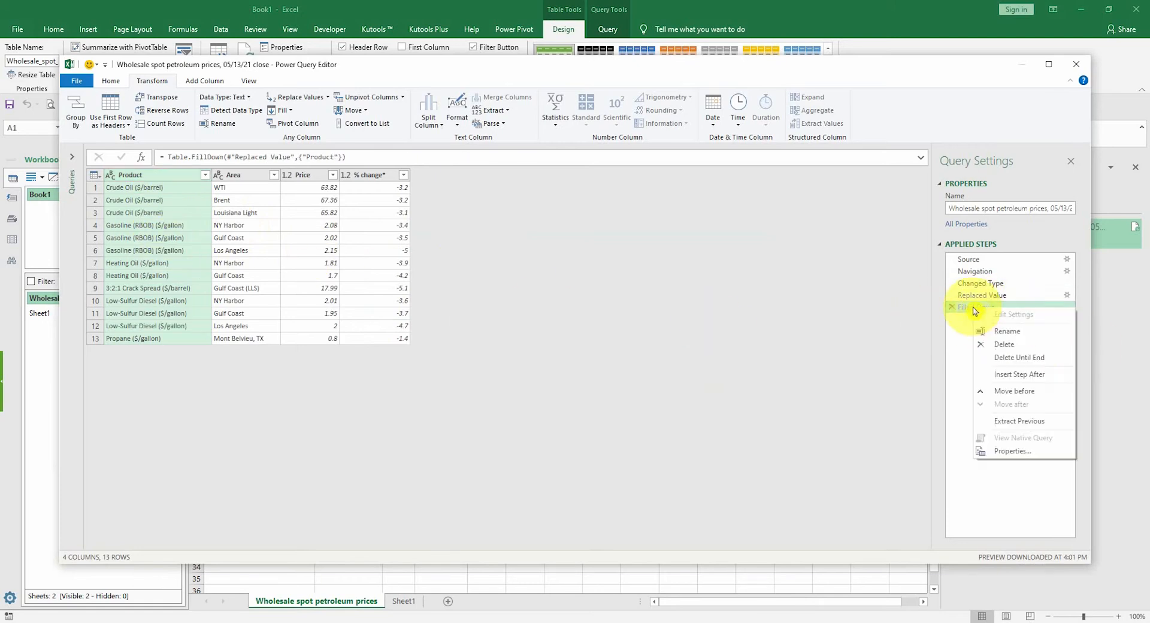
left_click(1008, 334)
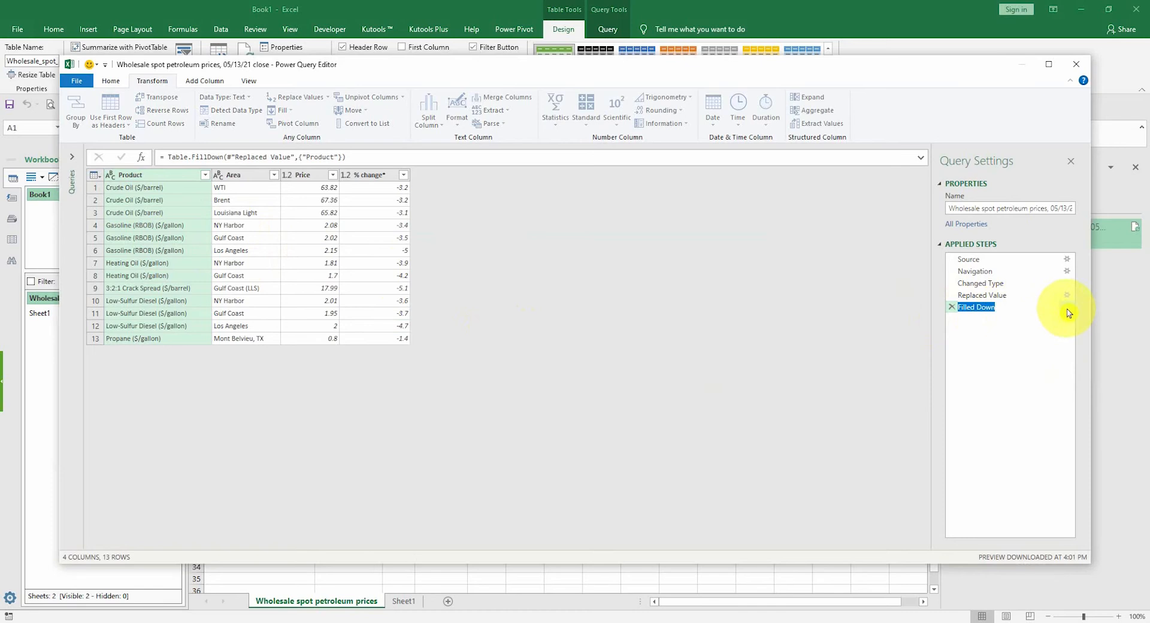
left_click(993, 296)
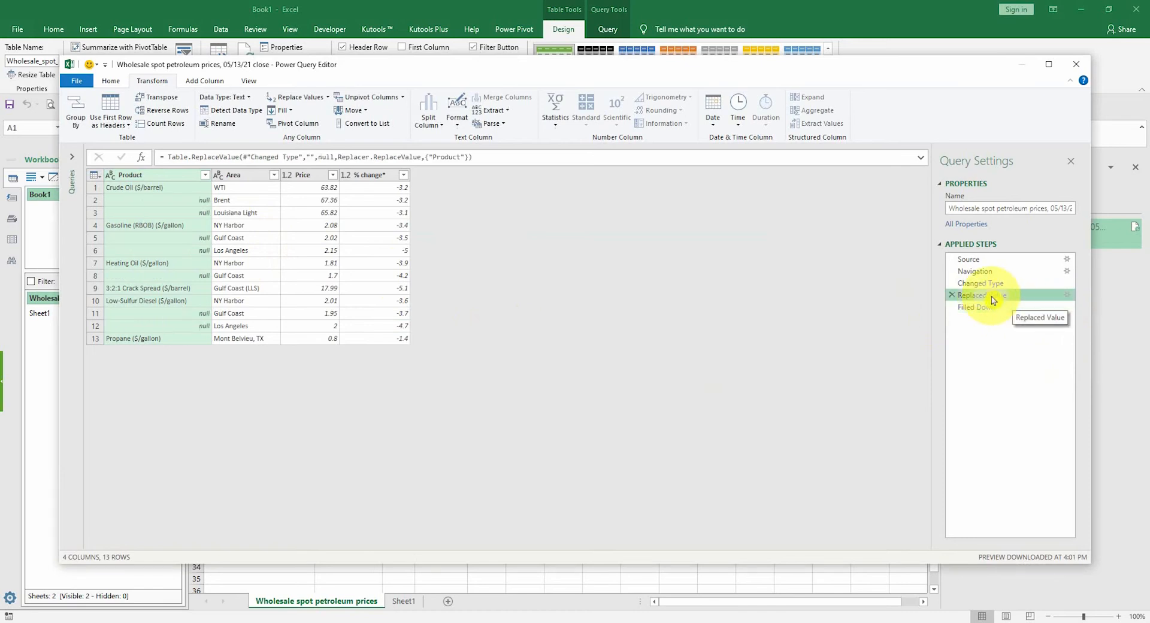
right_click(989, 299)
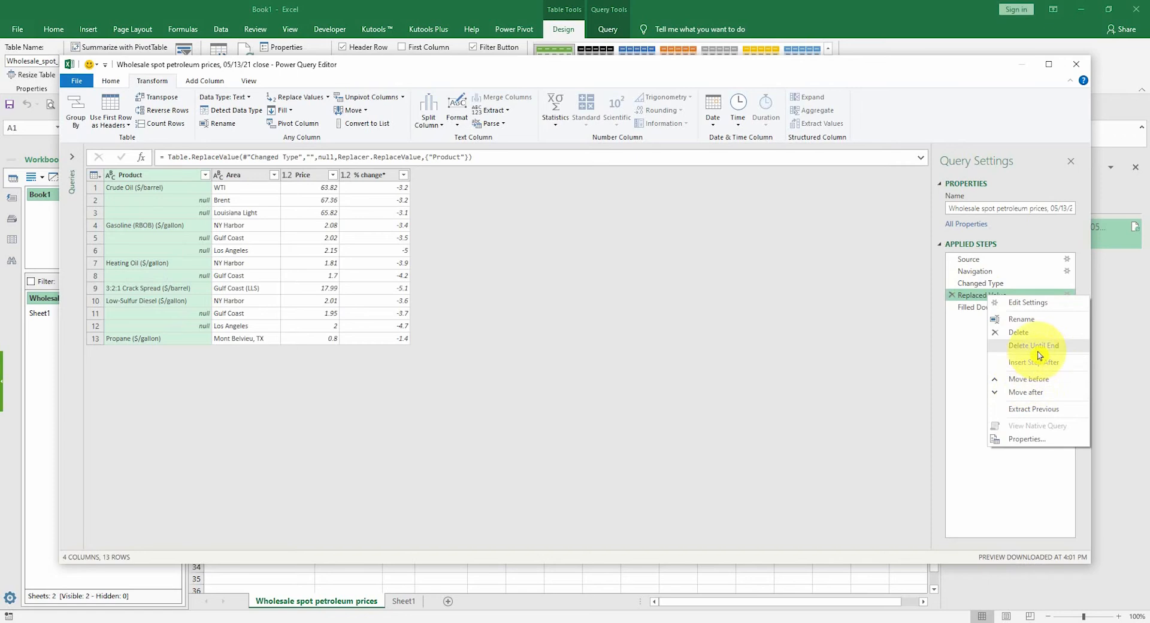
left_click(1026, 319)
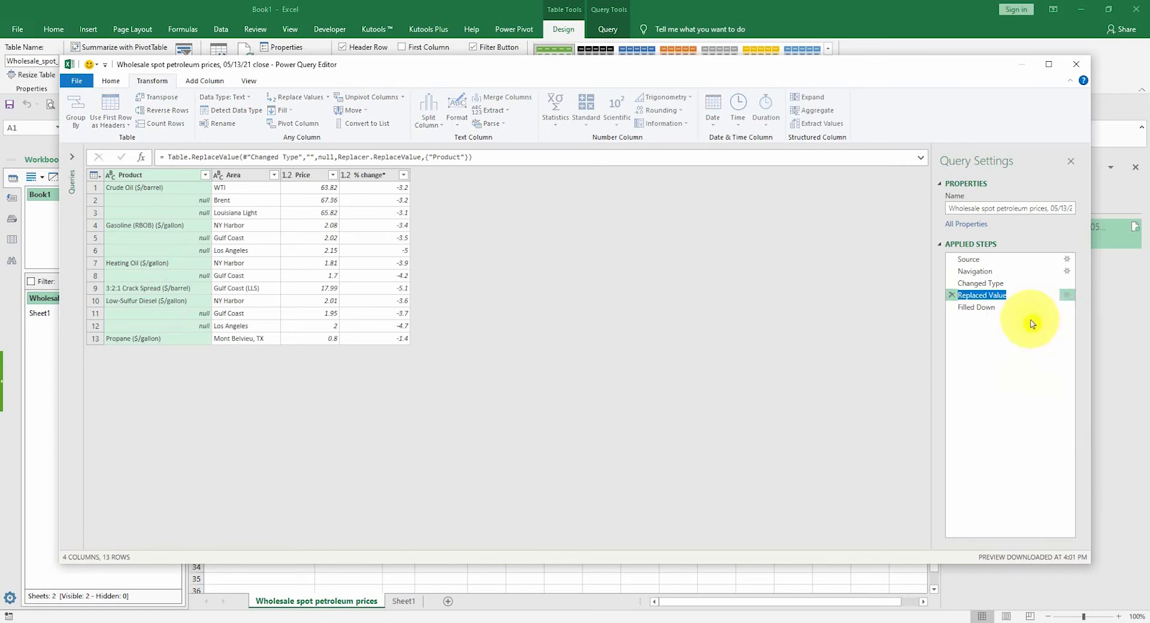
left_click(1015, 296)
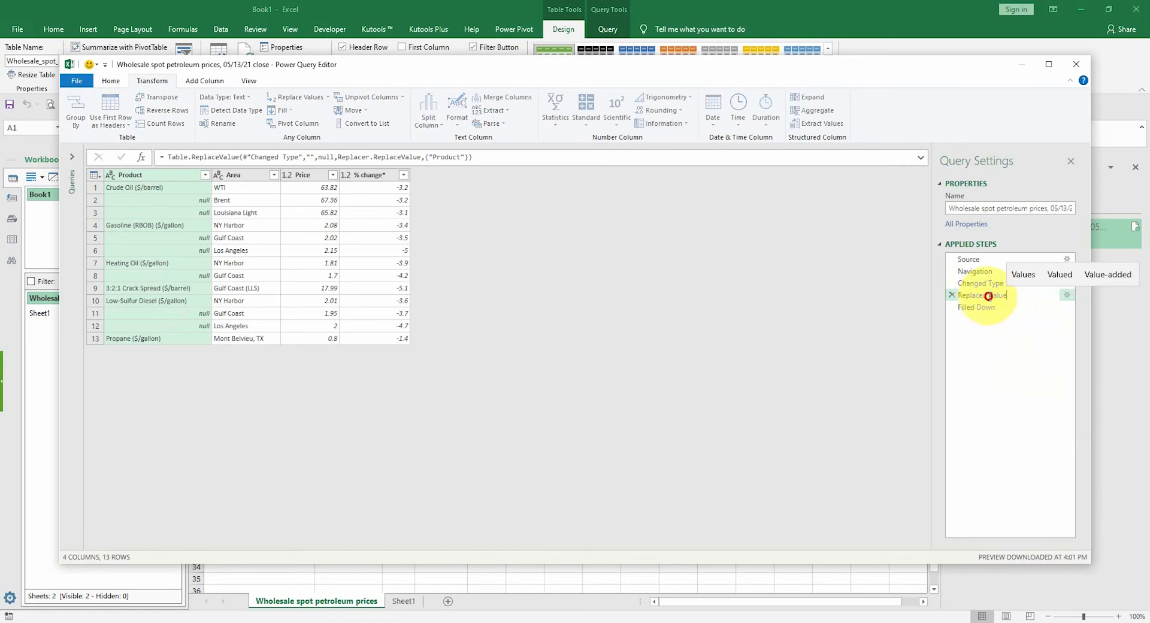
left_click(989, 296)
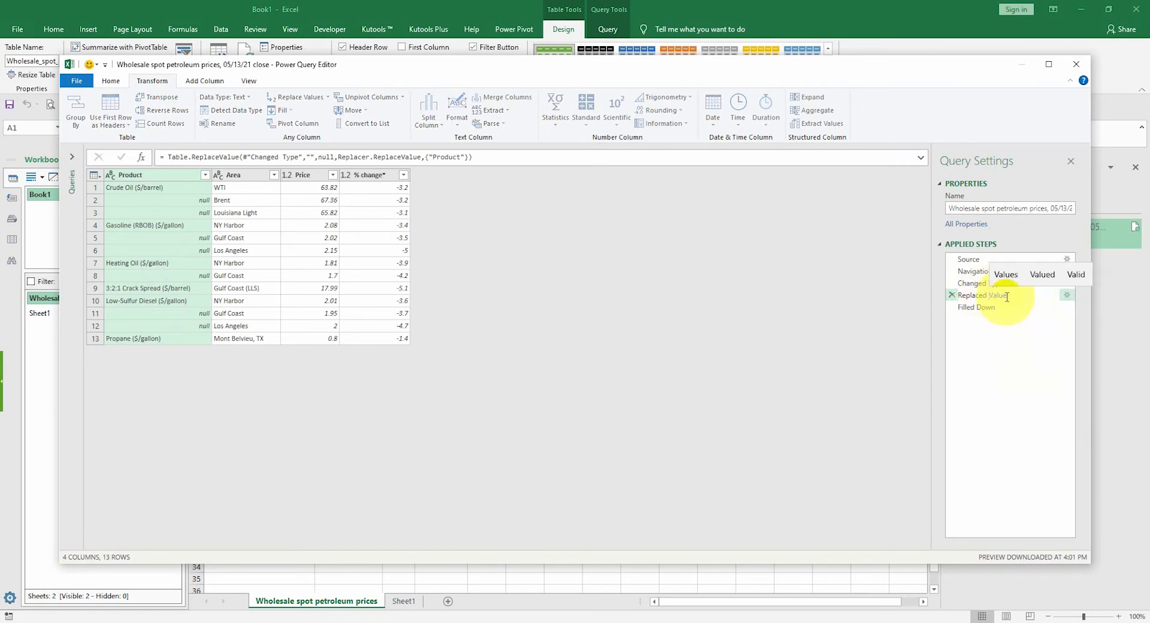
type("blank to null")
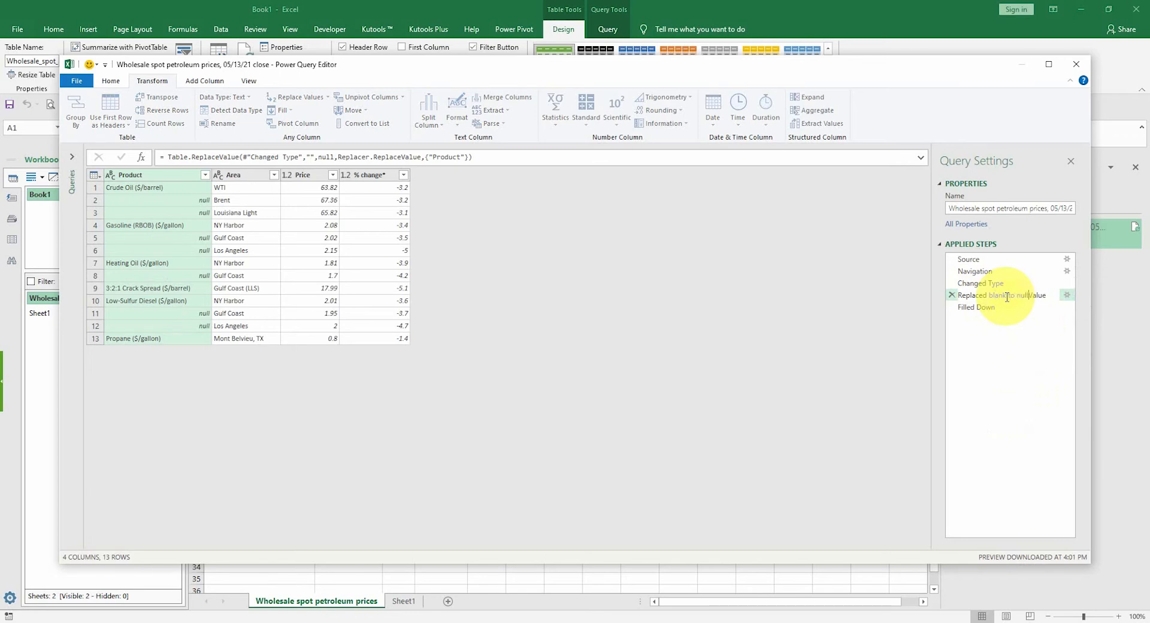
key("Return")
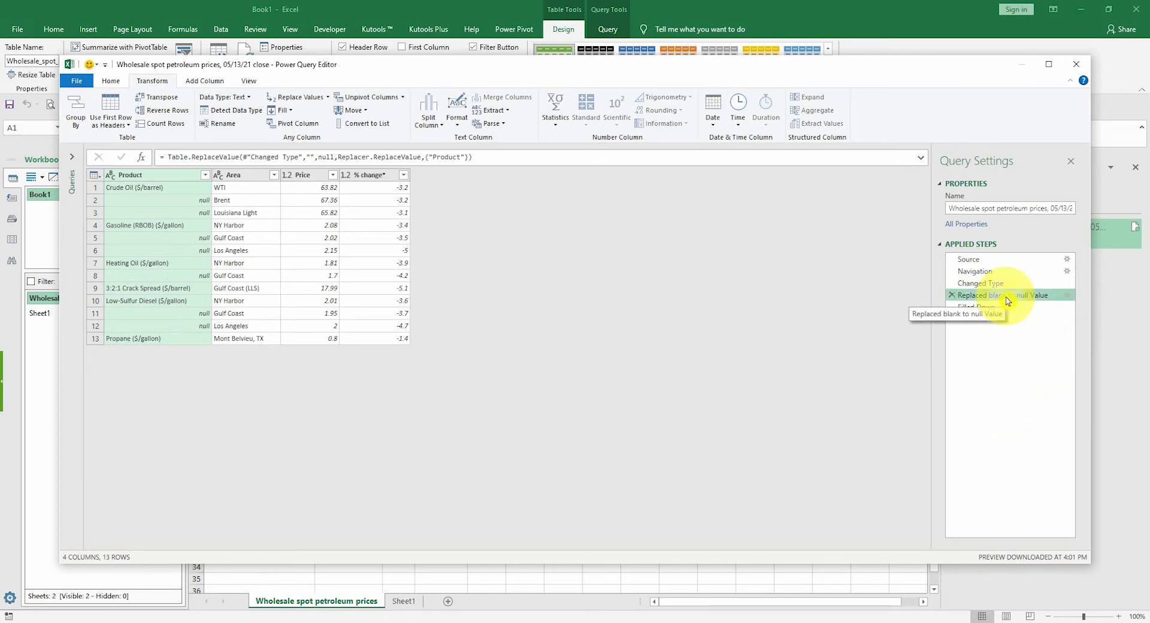
- Close and load the query with the Filled Down step selected, and look over the updated Product column on the worksheet
left_click(977, 306)
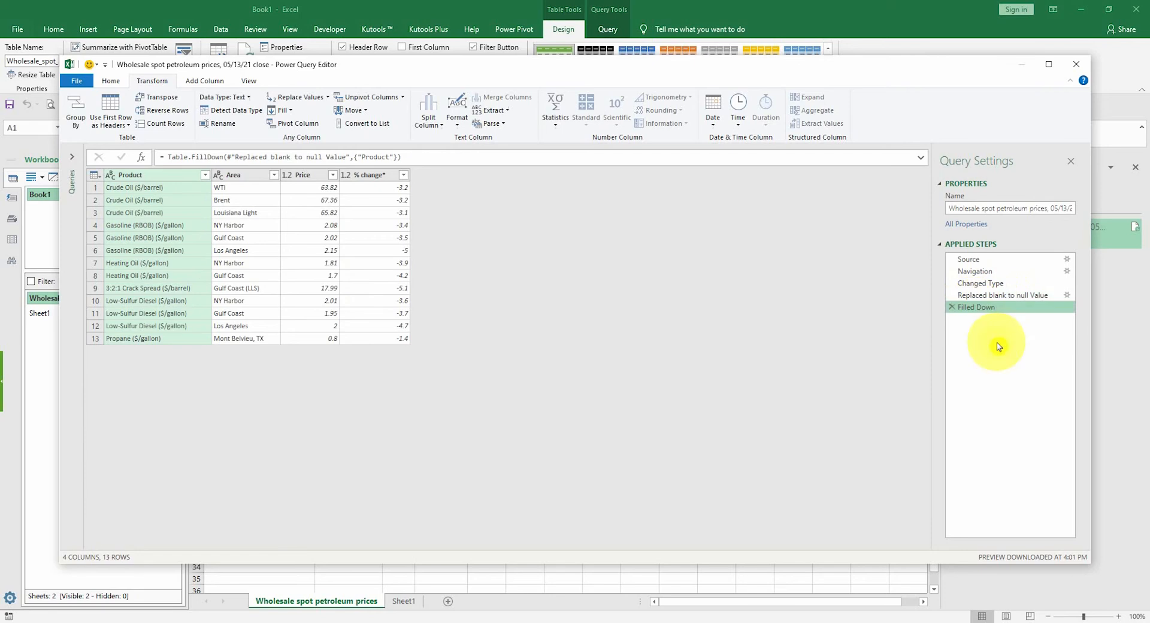
left_click(110, 80)
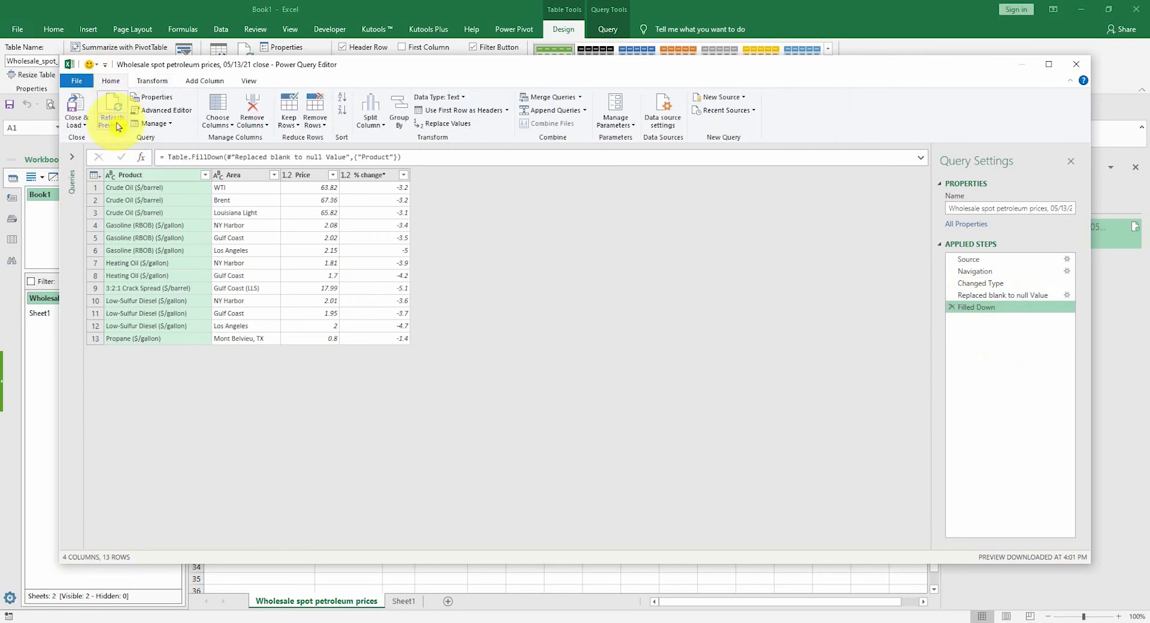
left_click(81, 107)
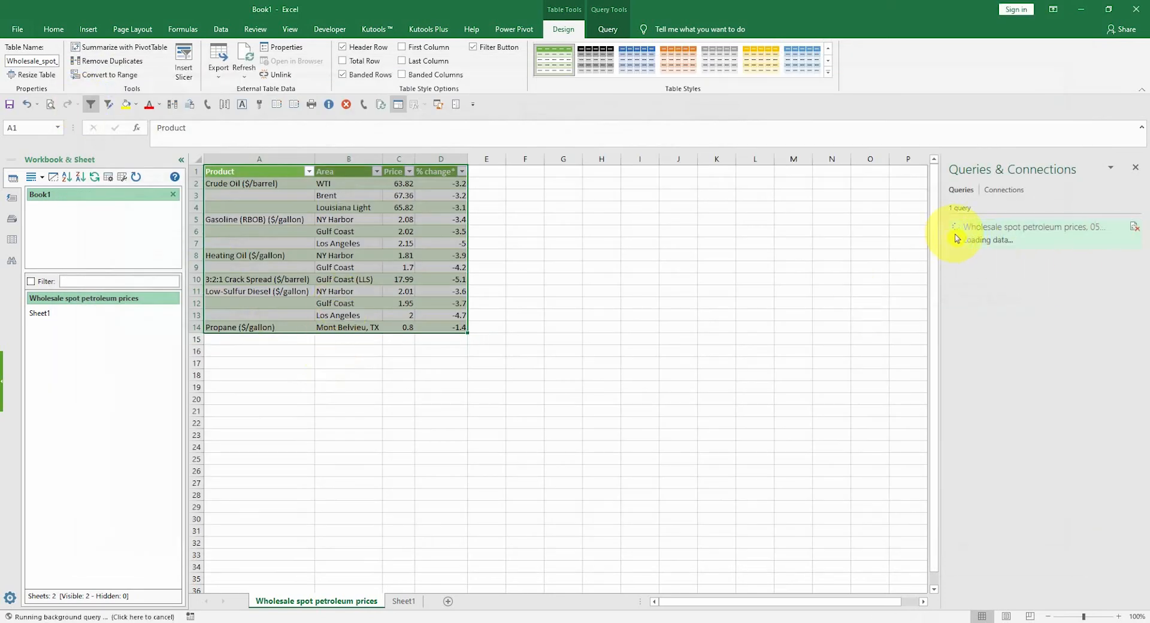
key("ctrl+q")
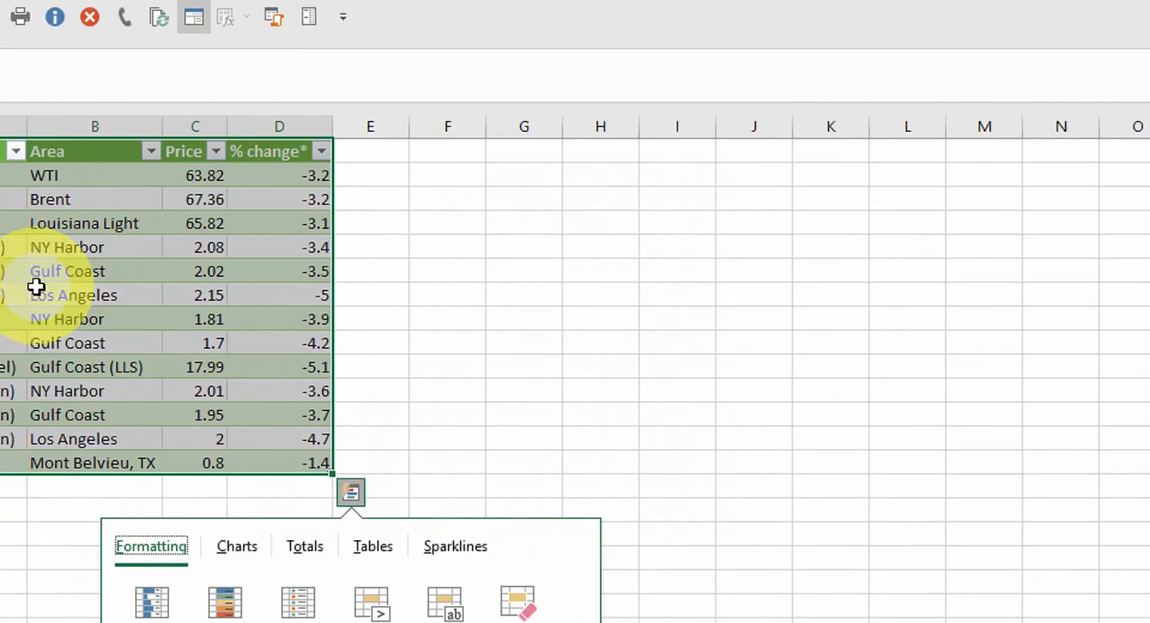
left_click(281, 274)
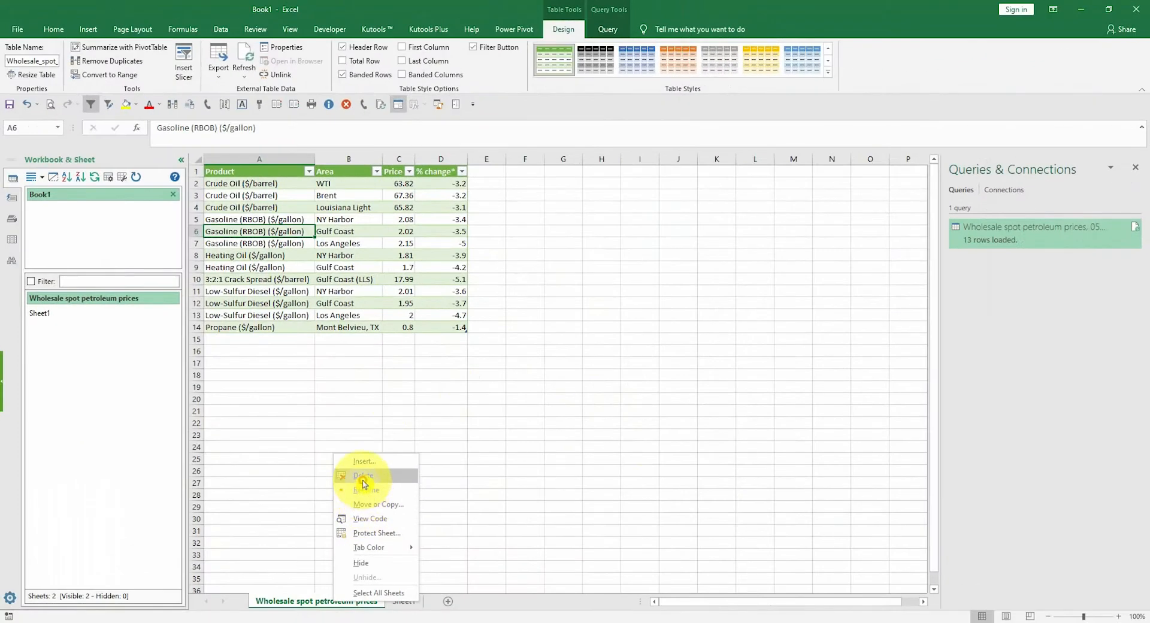
- Delete the Wholesale spot petroleum prices worksheet and open the management commands of the remaining query
left_click(365, 483)
left_click(606, 354)
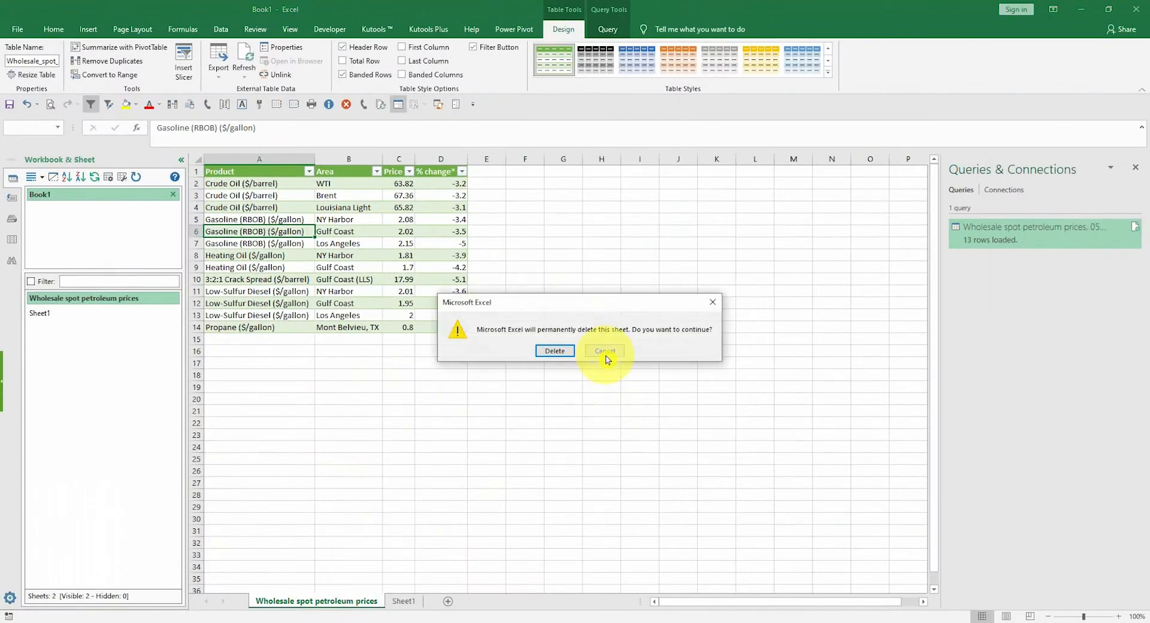
left_click(569, 354)
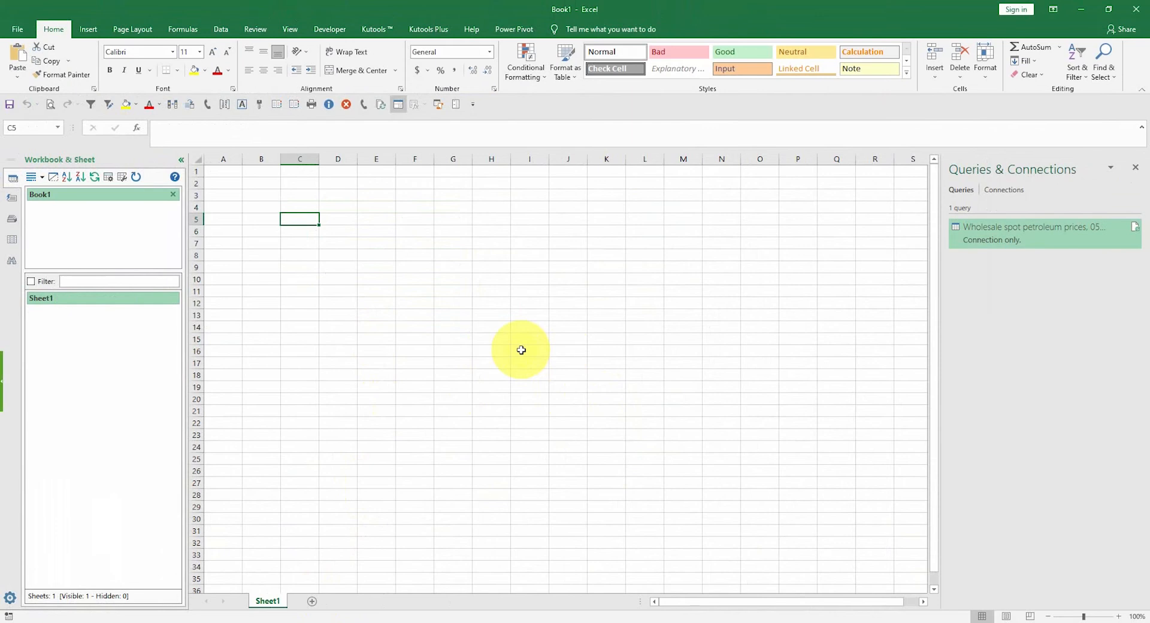
right_click(1026, 227)
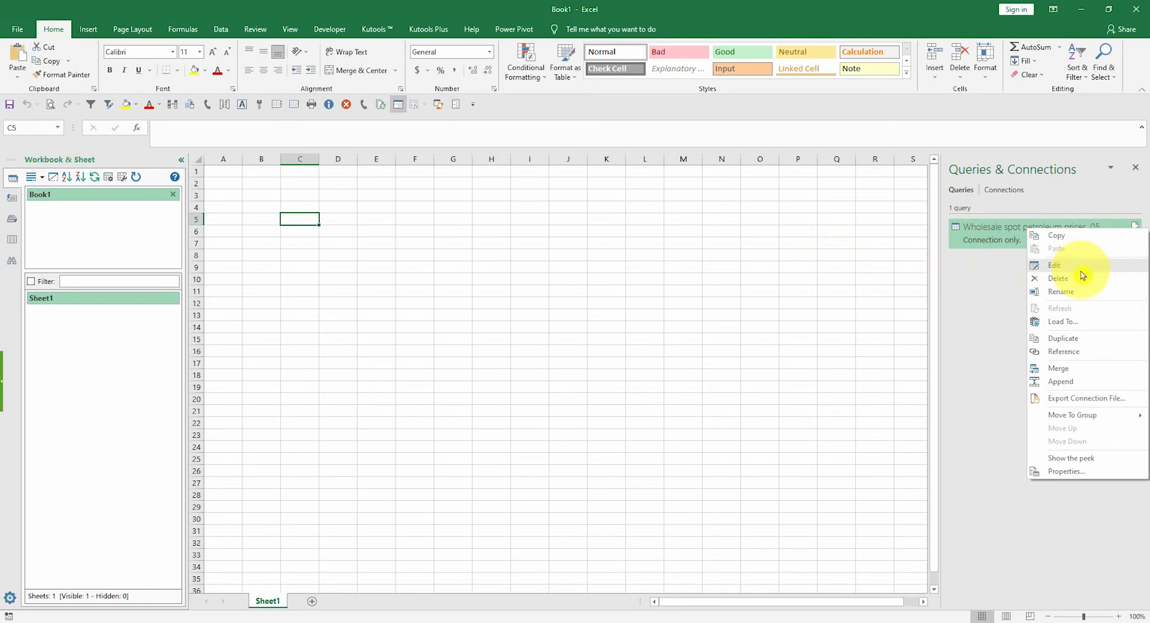
left_click(1072, 291)
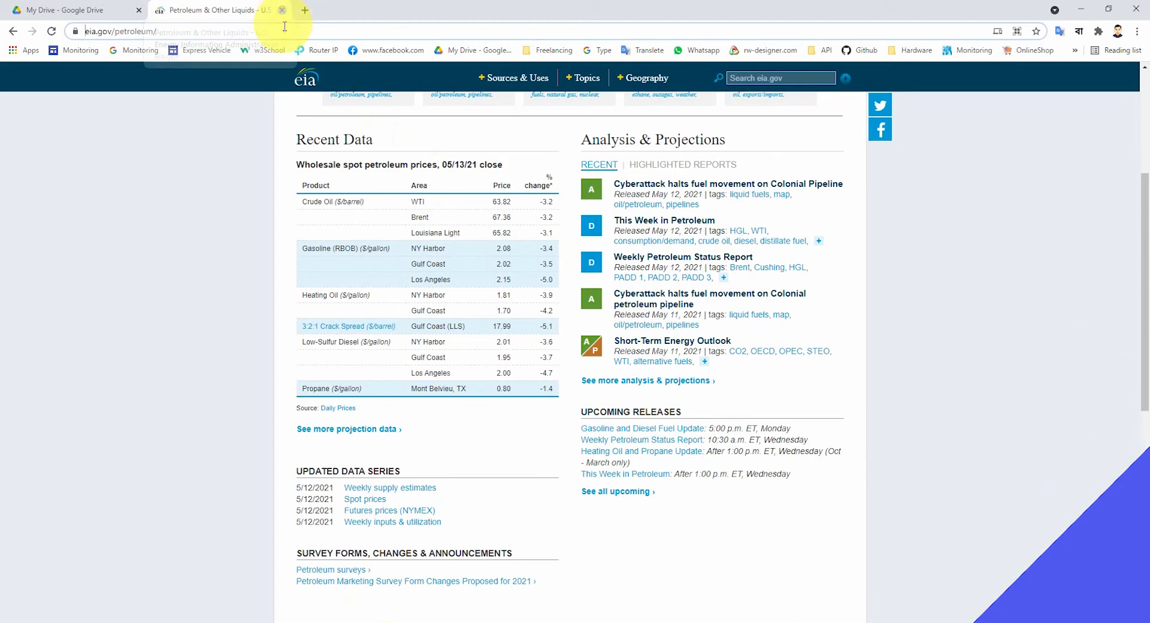
- Switch to the browser, close the EIA petroleum page and ready a blank new tab for a search
left_click(281, 11)
left_click(156, 11)
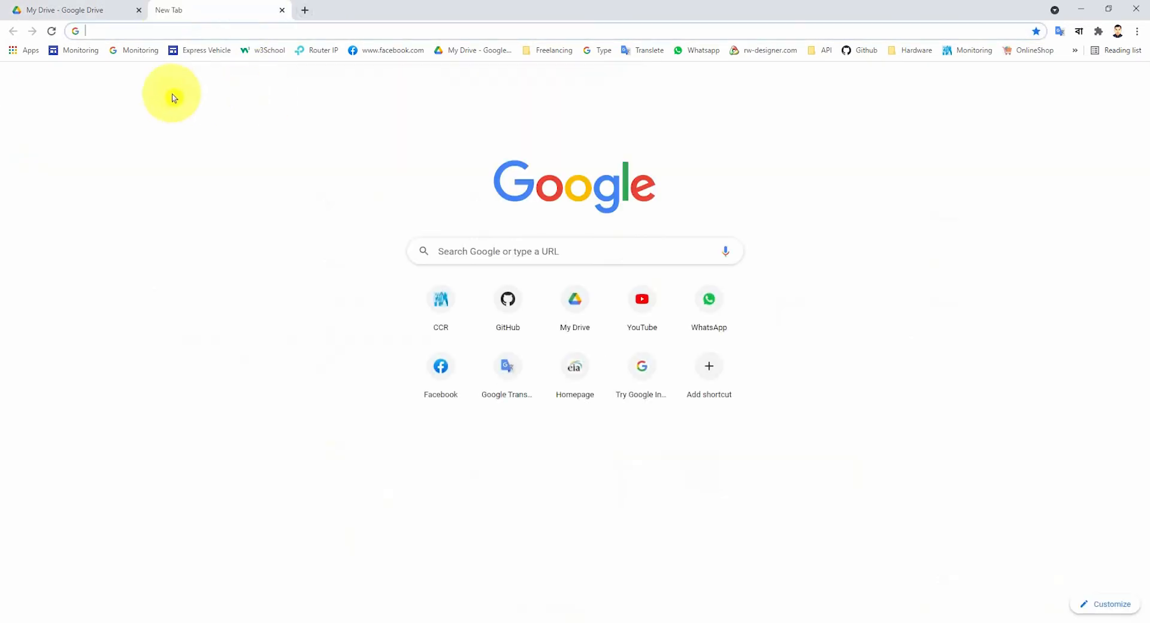
left_click(144, 33)
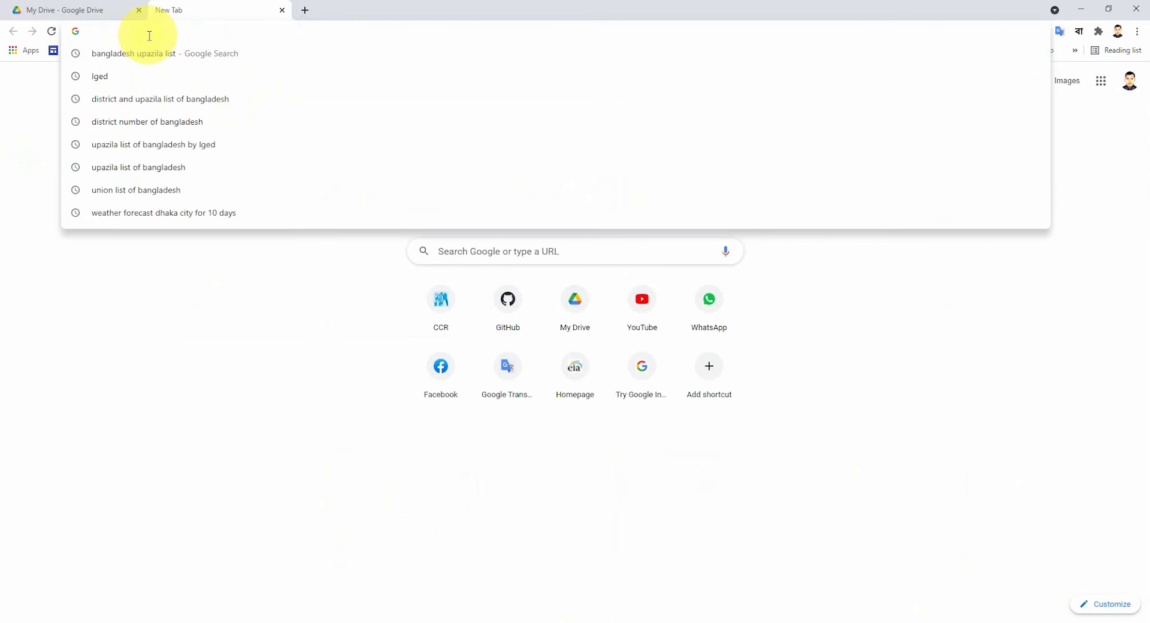
type("b")
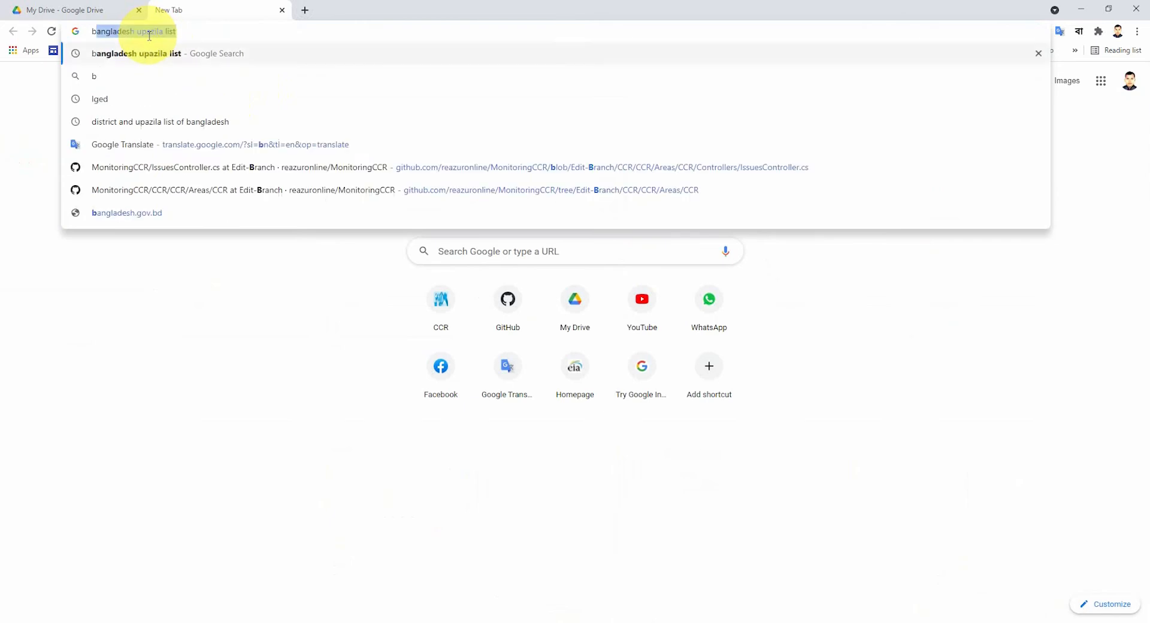
key("BackSpace")
key("BackSpace")
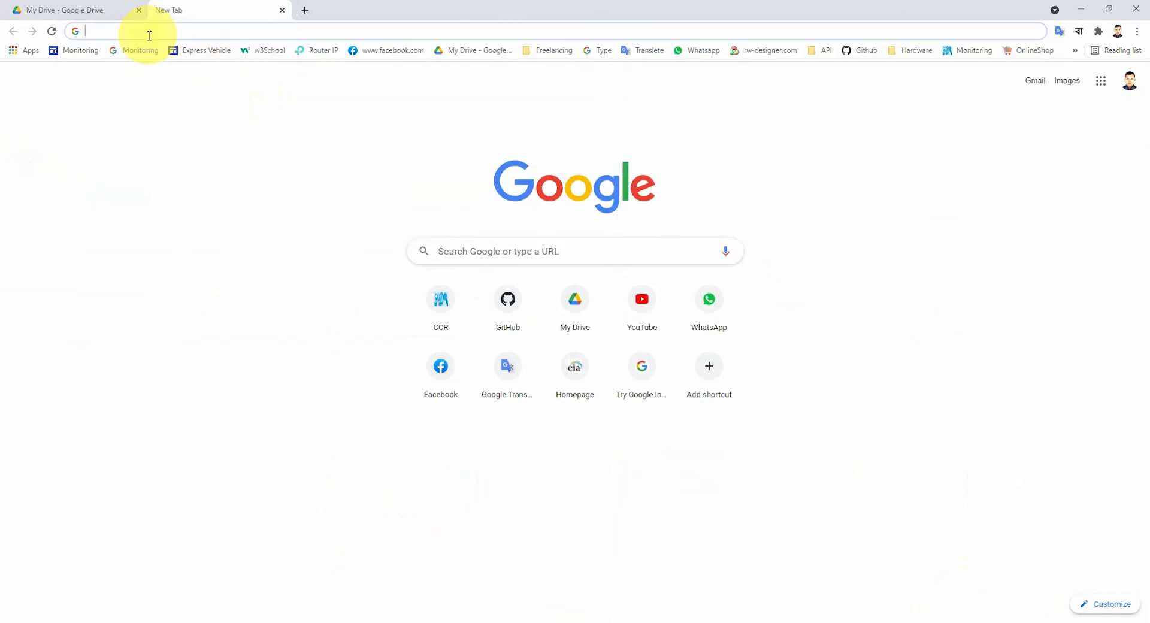
- Search Google for "upazila list of bangladesh"
type("upazila")
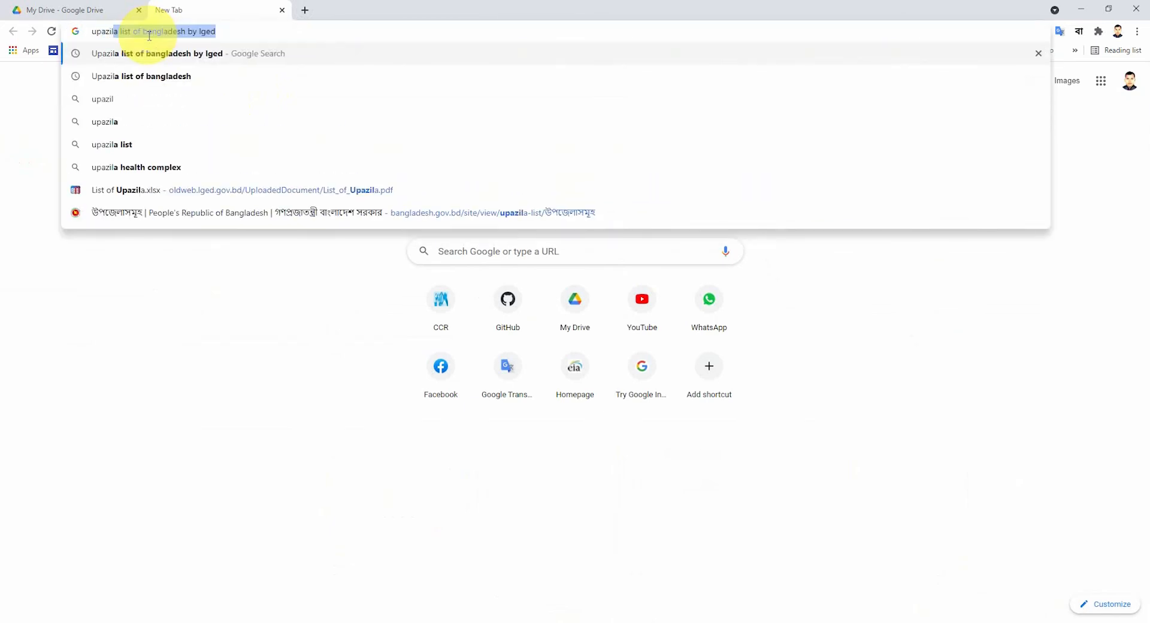
type(" list")
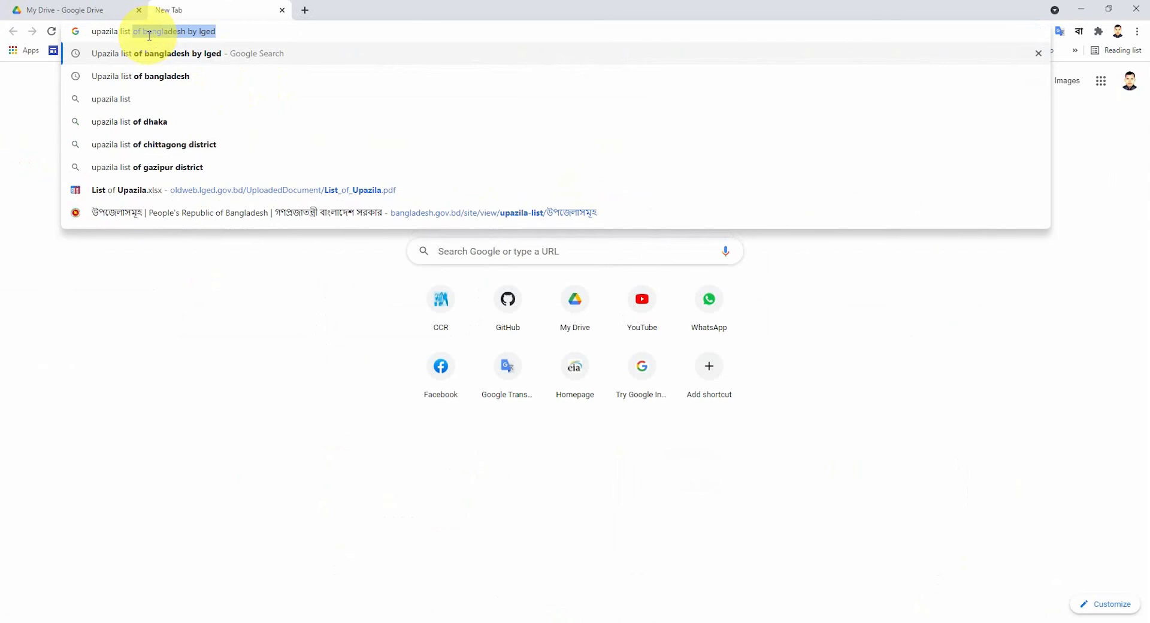
type(" of")
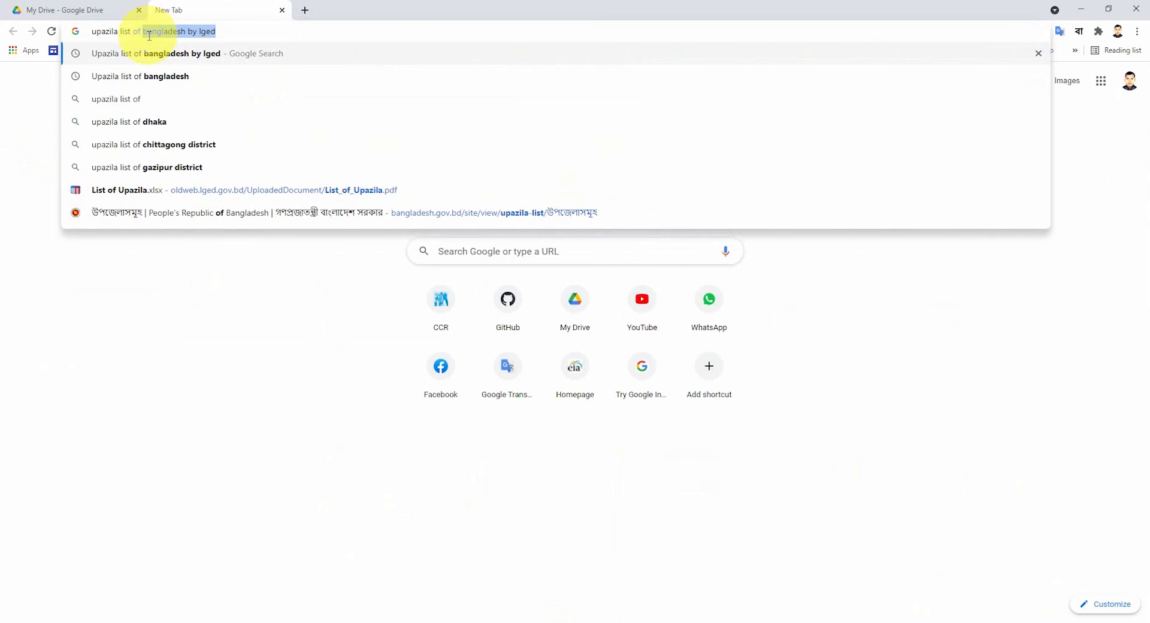
key("BackSpace")
type("bangla")
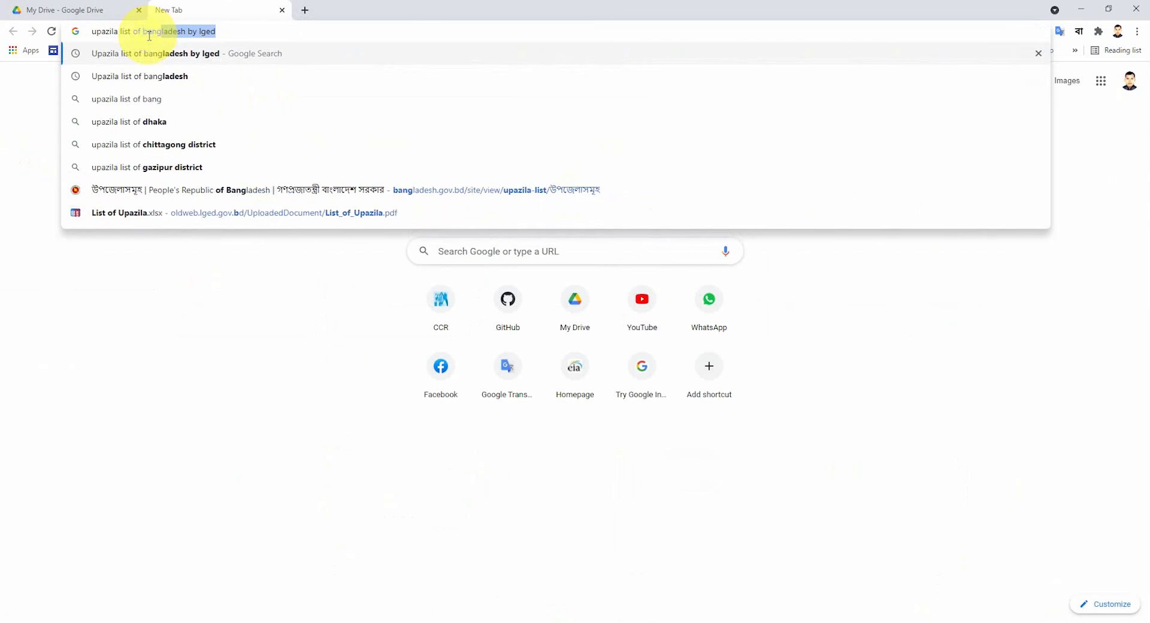
type("desh")
key("Delete")
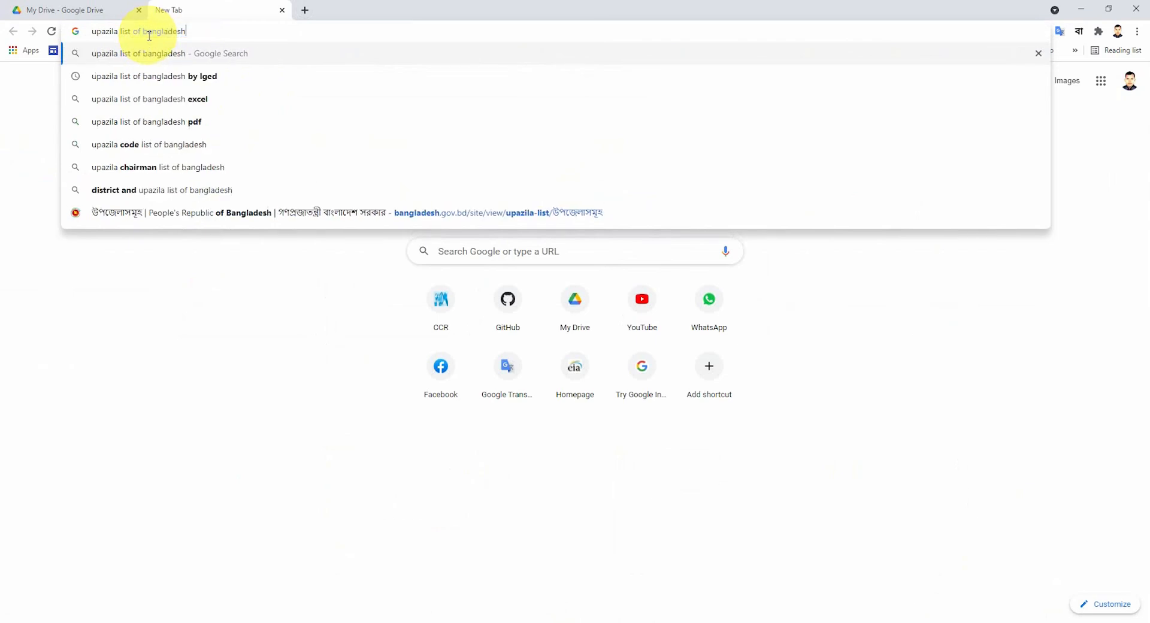
key("Return")
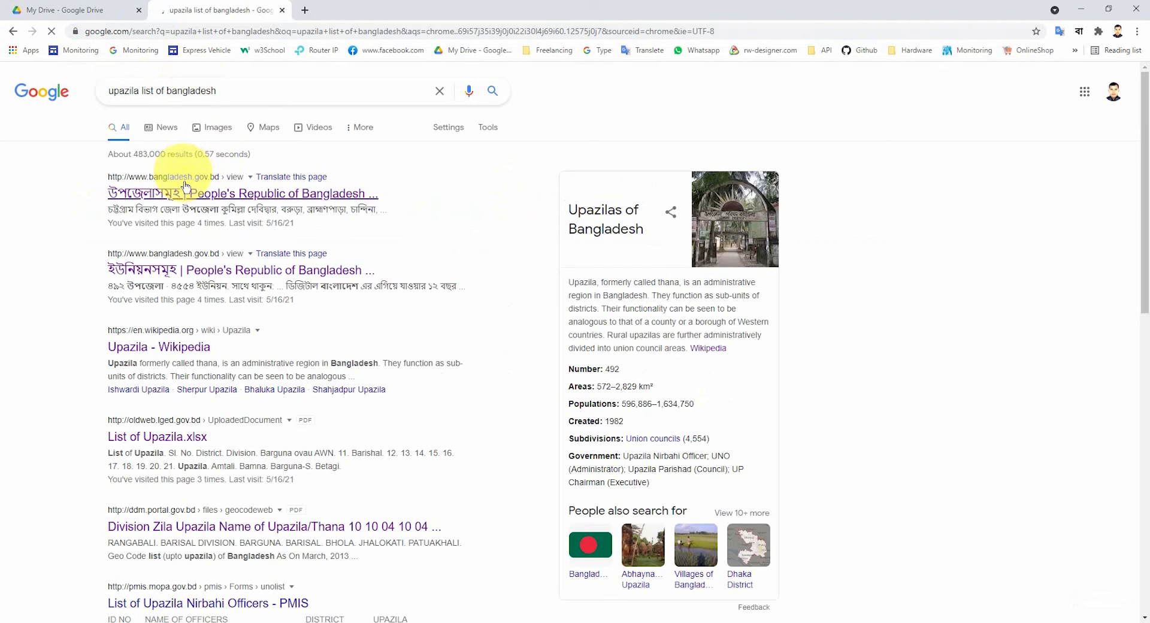
- Open the bangladesh.gov.bd উপজেলাসমূহ search result in a new tab and look over its district and upazila tables
right_click(206, 195)
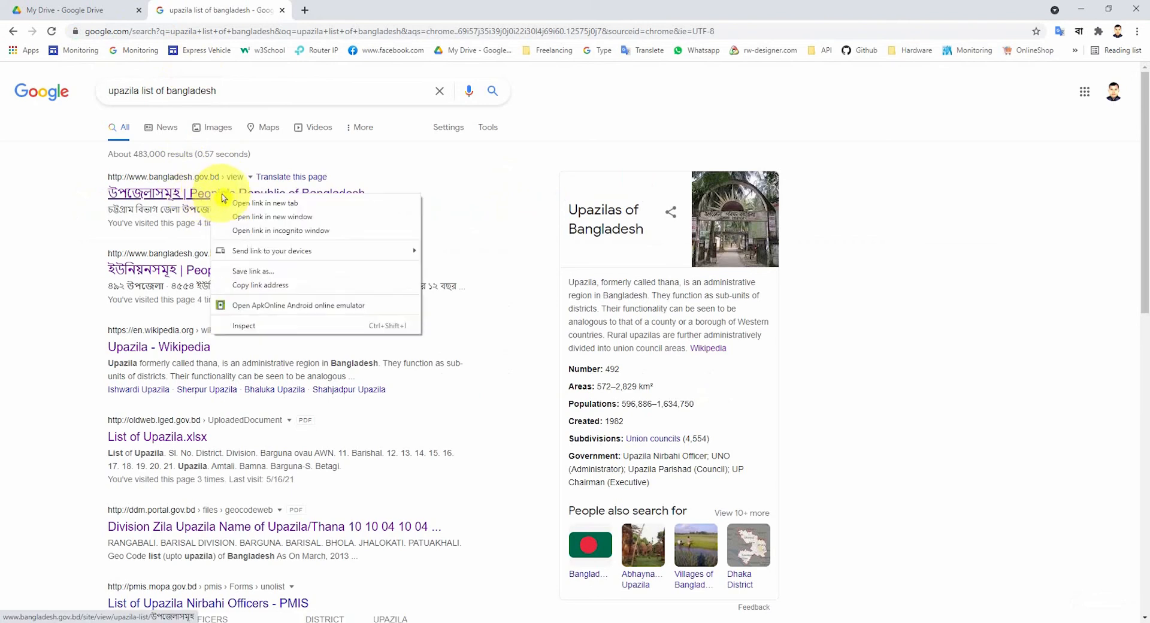
left_click(239, 199)
left_click(320, 8)
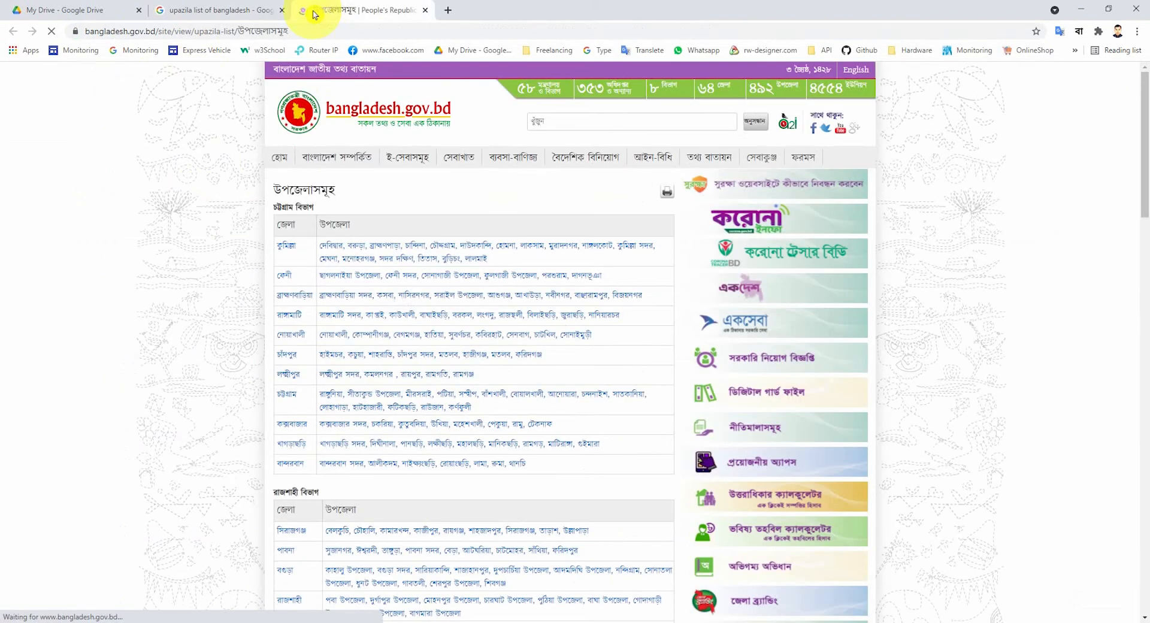
mouse_move(337, 157)
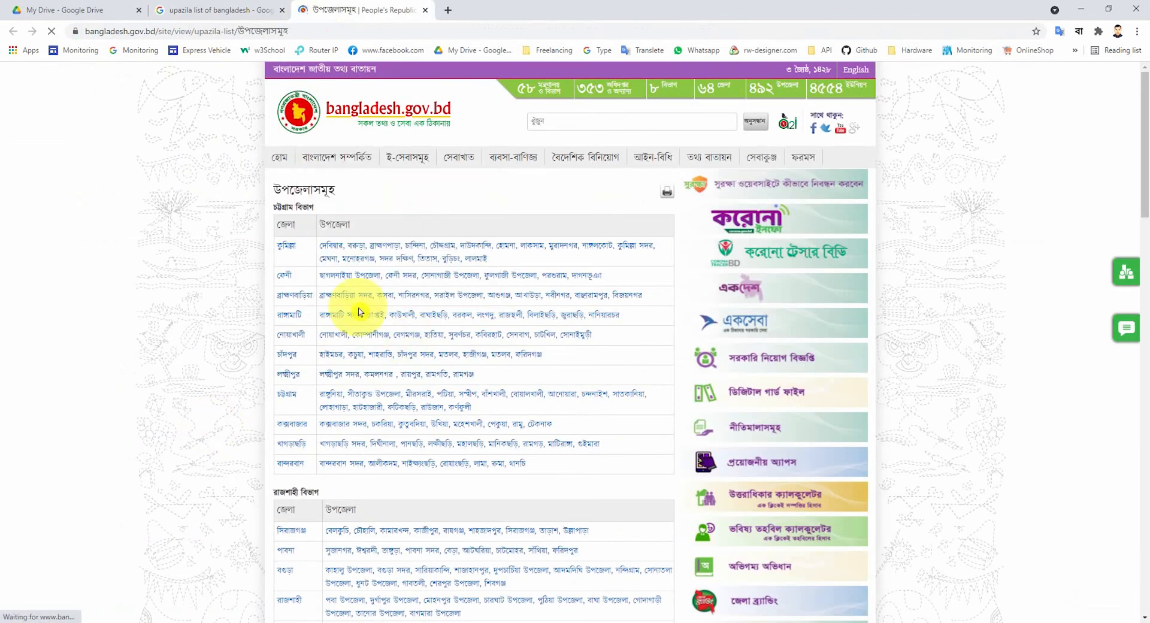
scroll(413, 303, "down", 3)
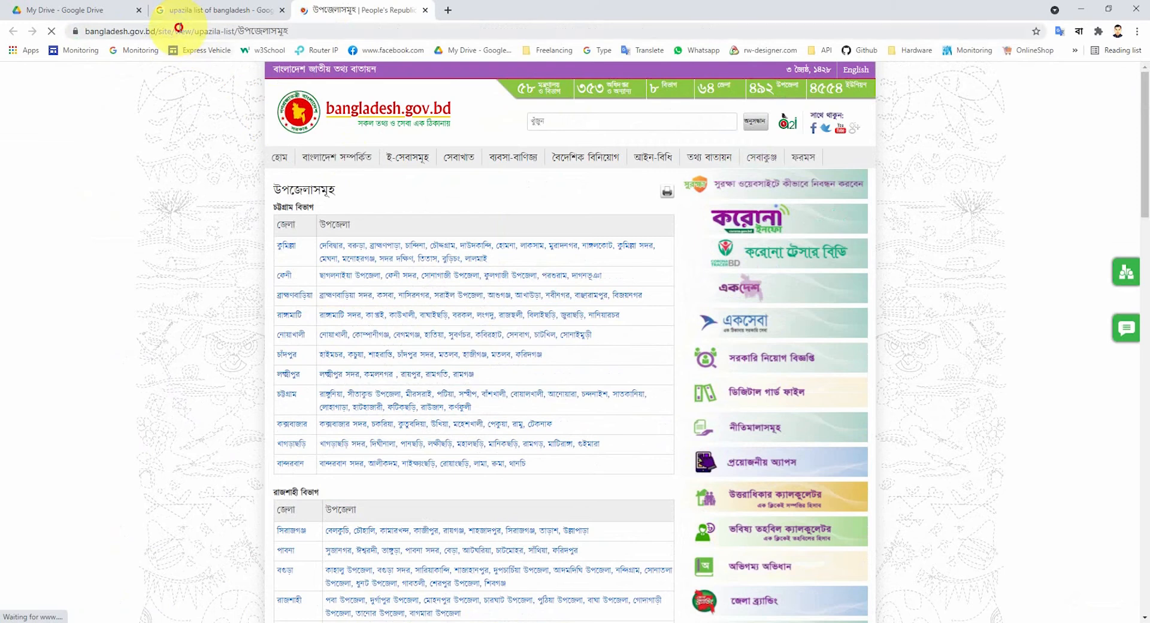
- Copy the upazila list page's address and connect to it in Excel as a new From Web data source
left_click(180, 31)
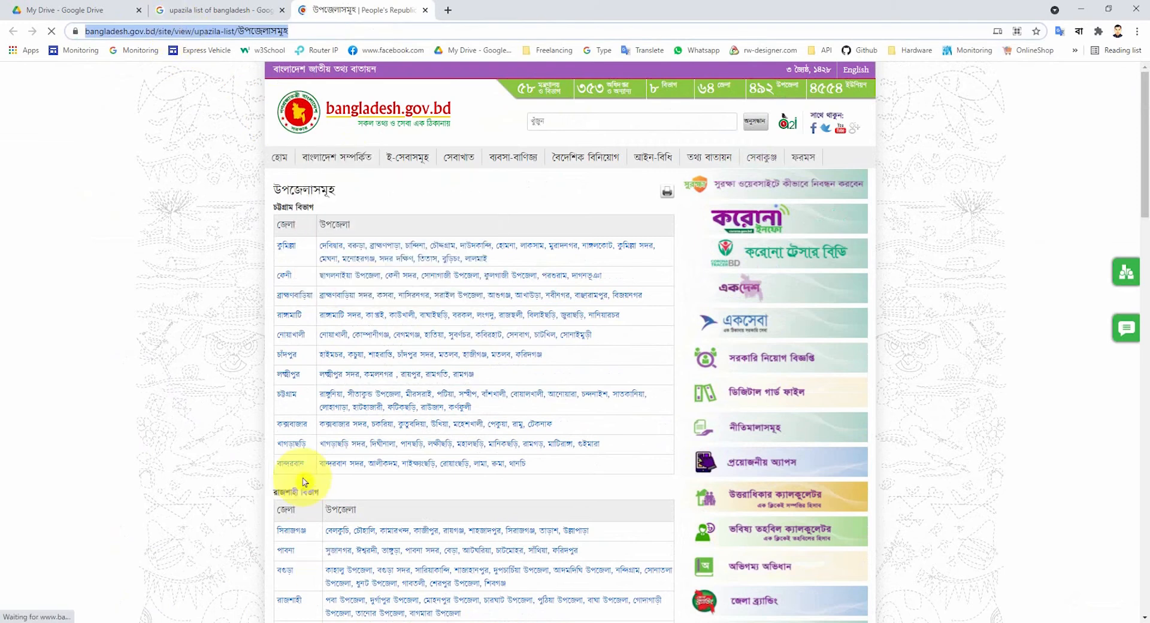
key("alt+Tab")
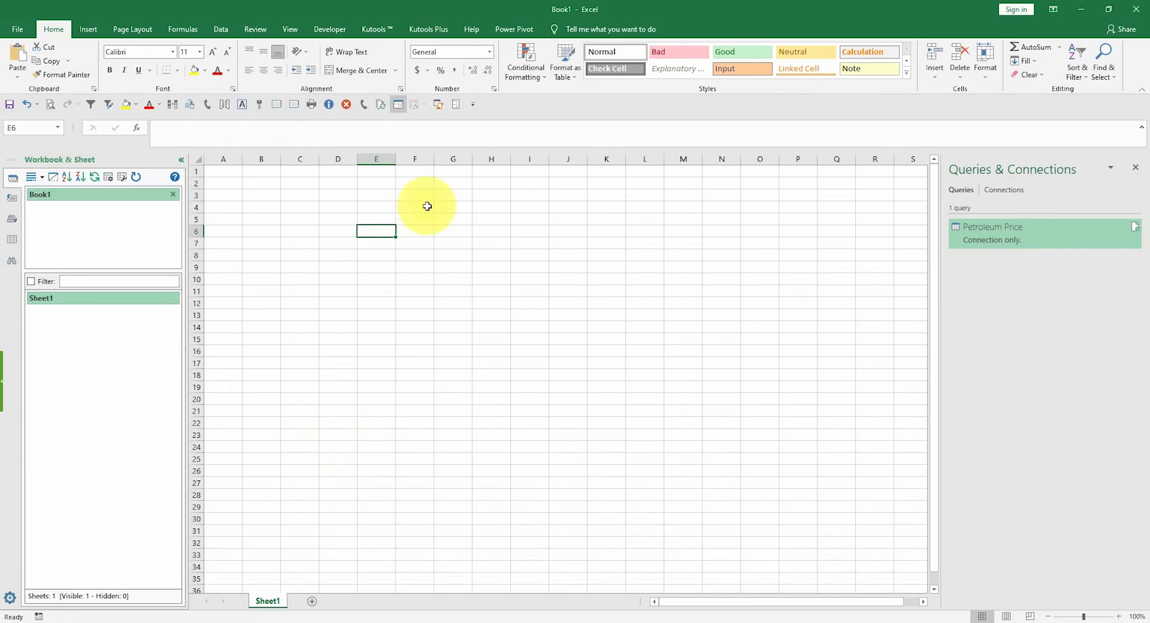
left_click(220, 29)
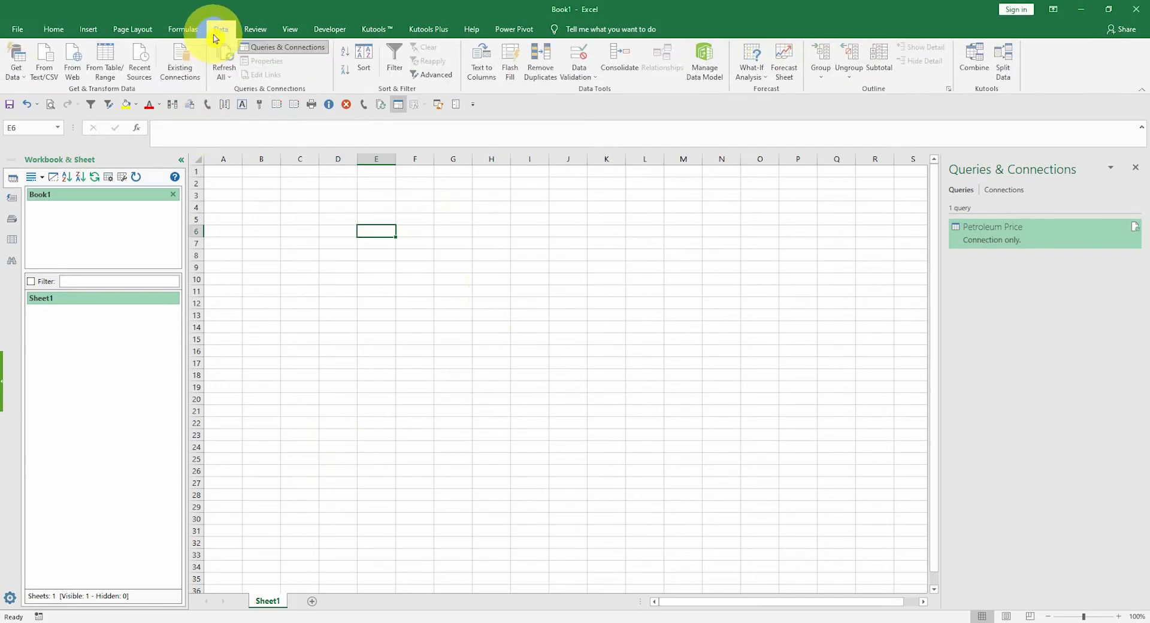
left_click(75, 57)
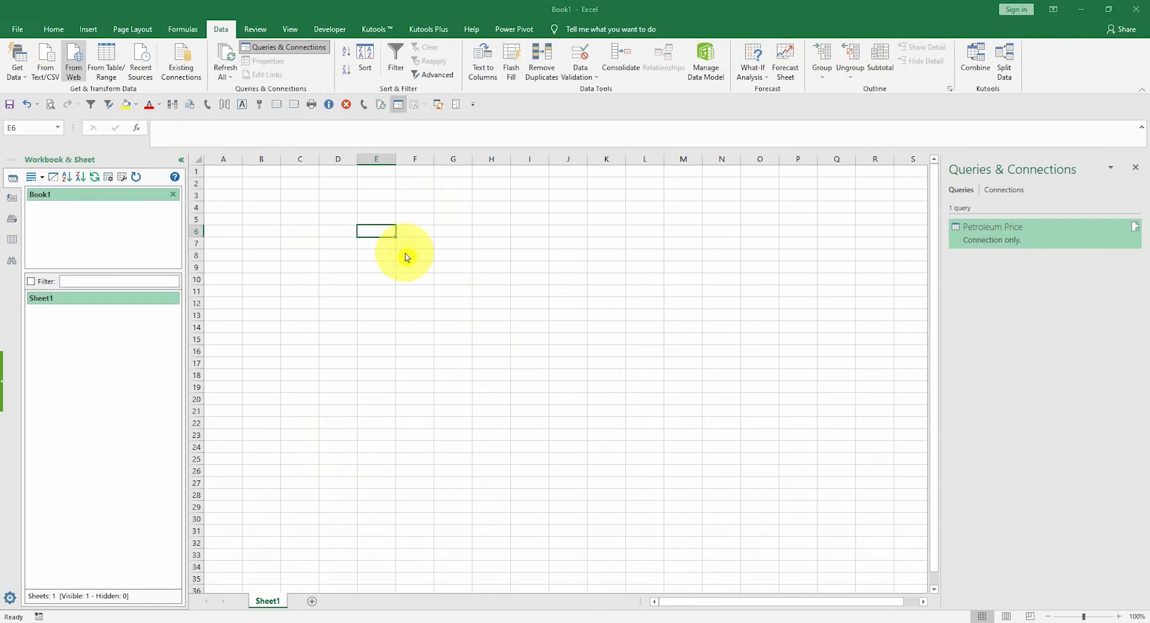
key("ctrl+v")
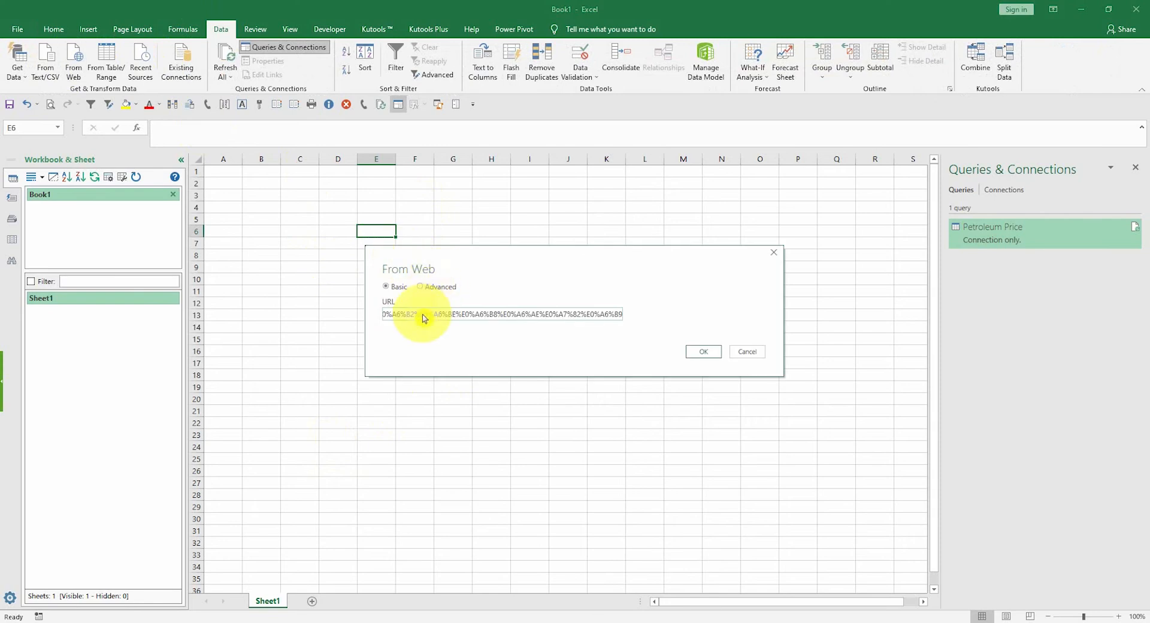
left_click(704, 351)
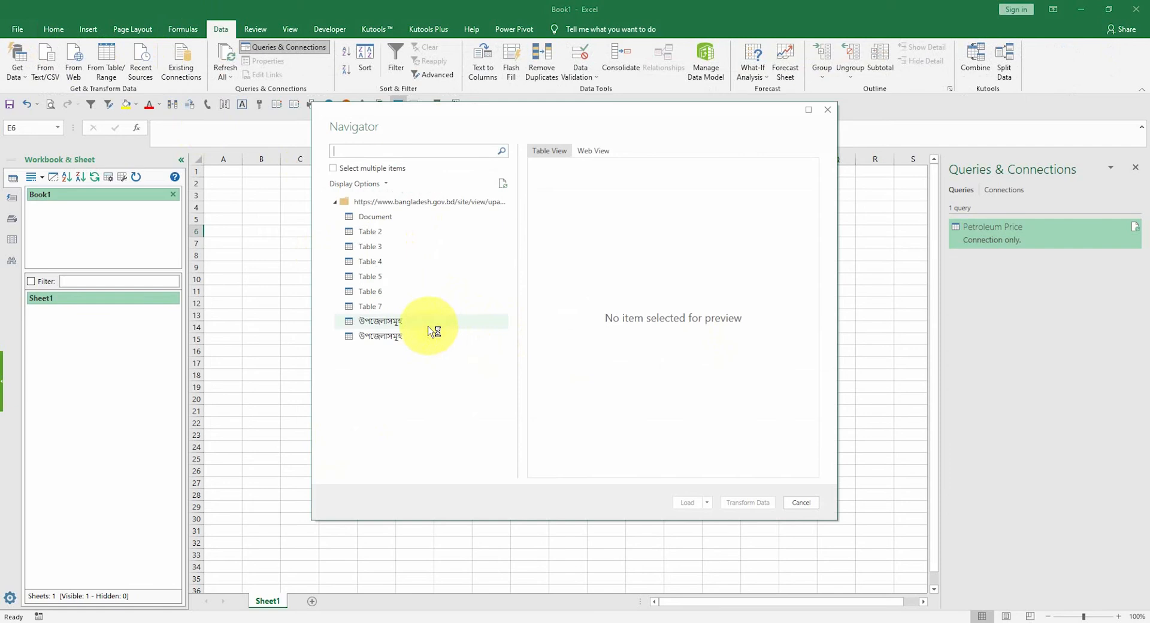
- Preview Table 2 and Table 3 in the Navigator and compare them with the upazila list web page
left_click(372, 231)
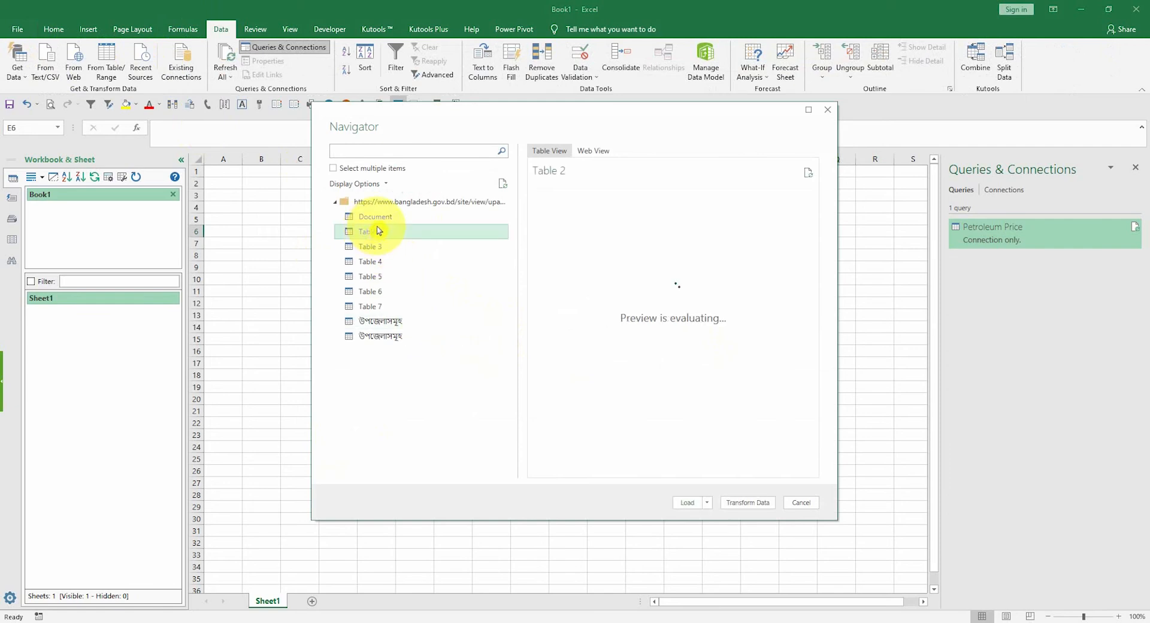
left_click(379, 246)
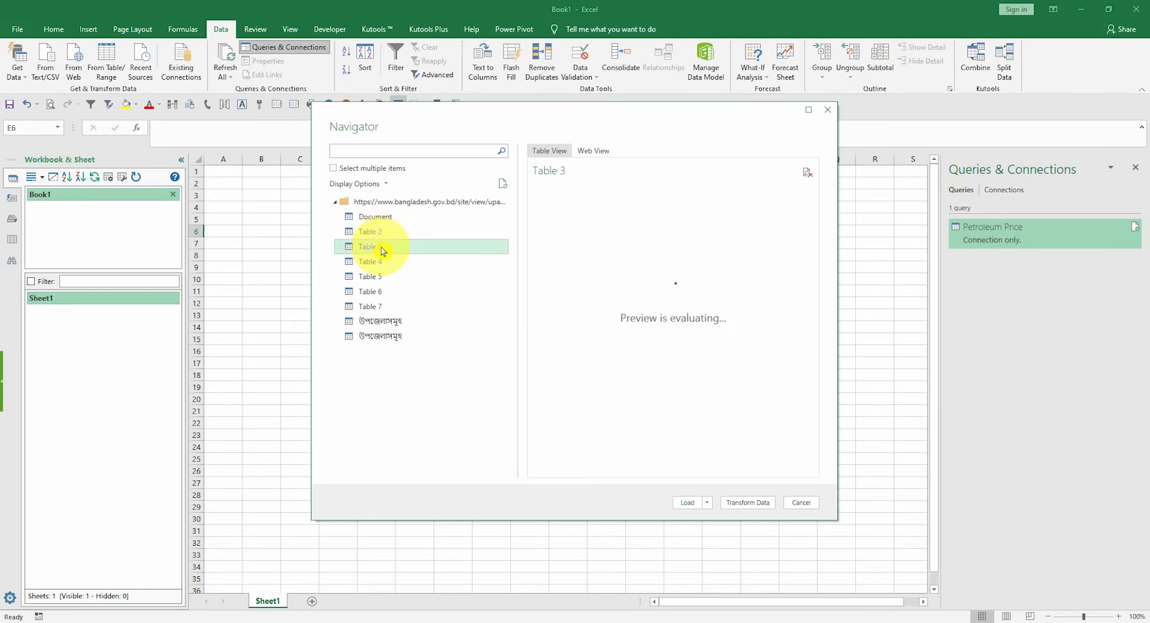
key("alt+Tab")
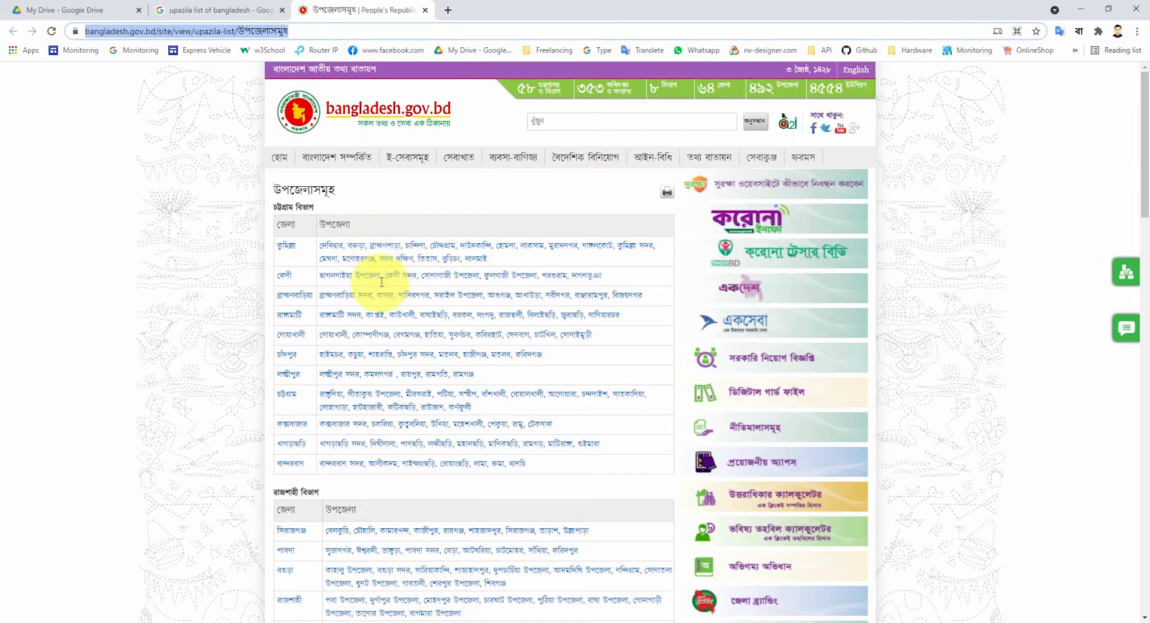
key("alt+Tab")
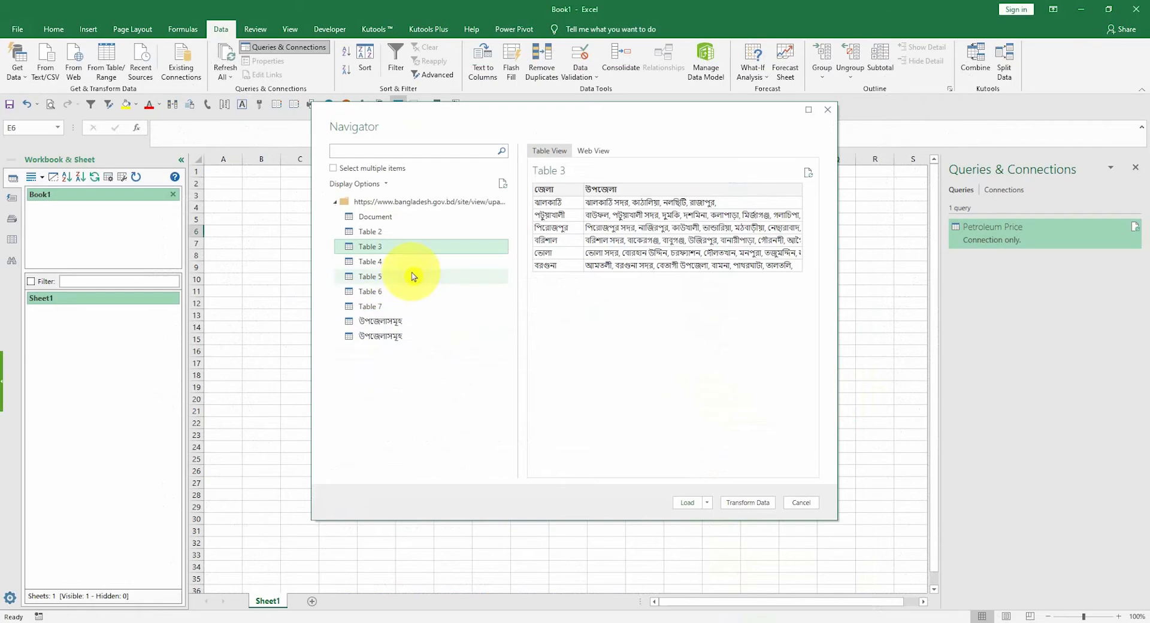
- Allow selecting multiple items in the Navigator and include Table 2 through Table 7 and both উপজেলাসমূহ tables
left_click(333, 169)
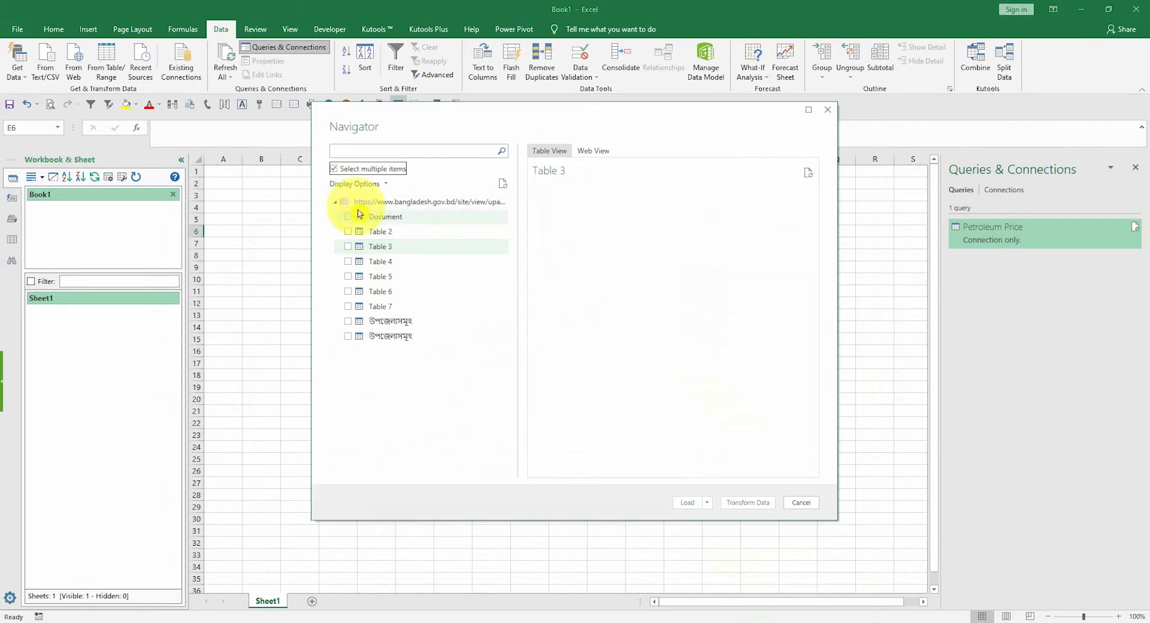
left_click(349, 233)
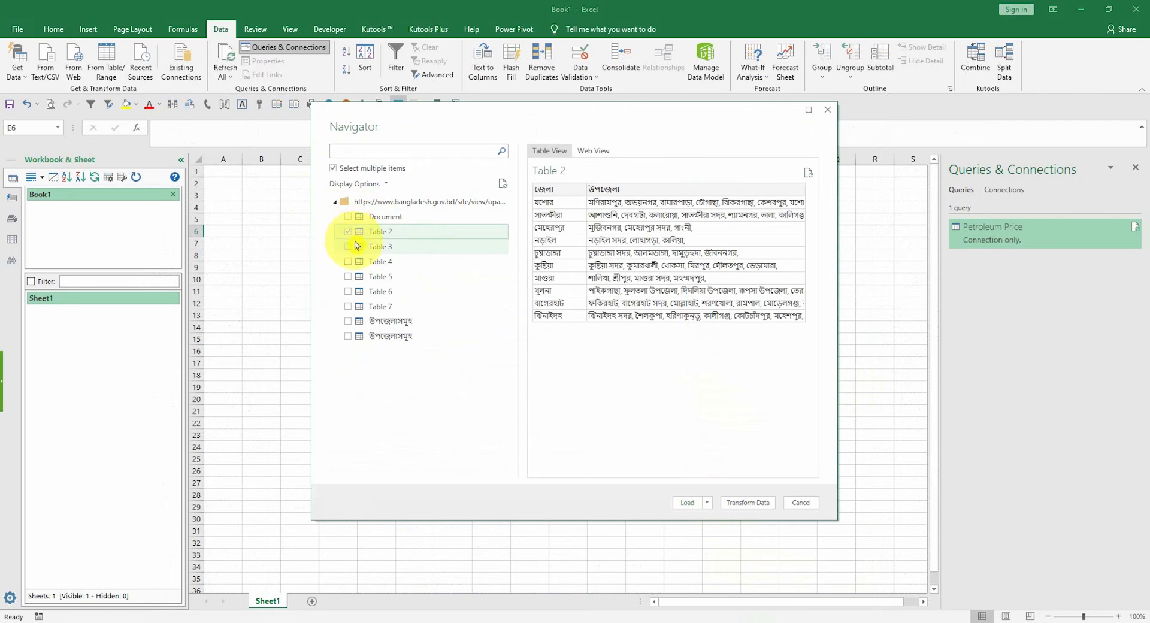
left_click(349, 247)
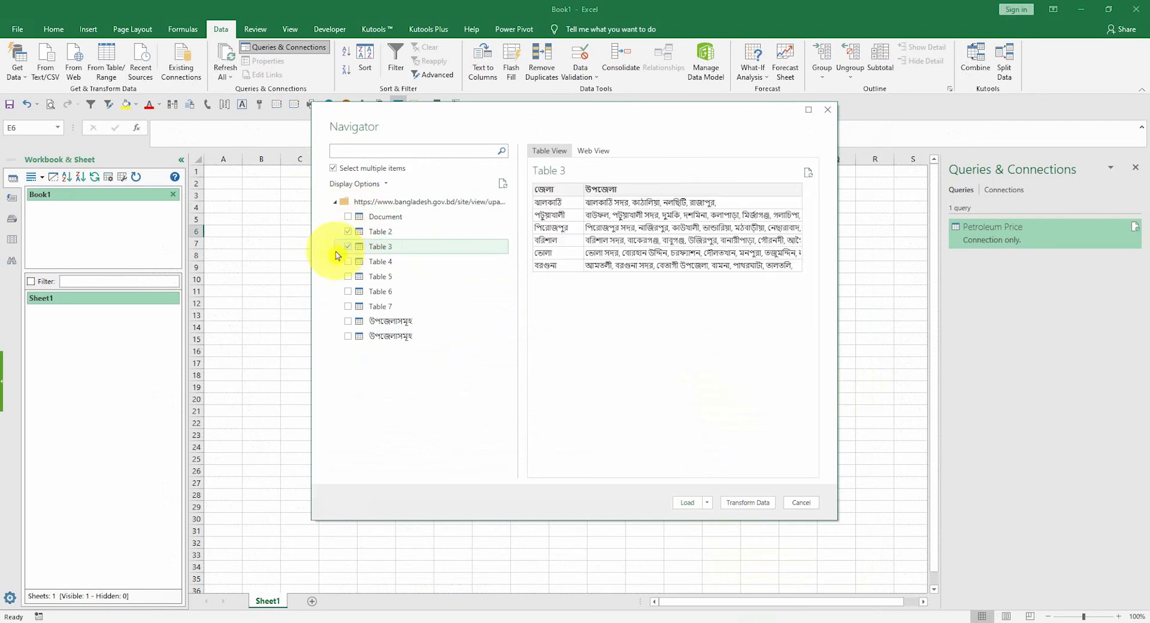
left_click(347, 262)
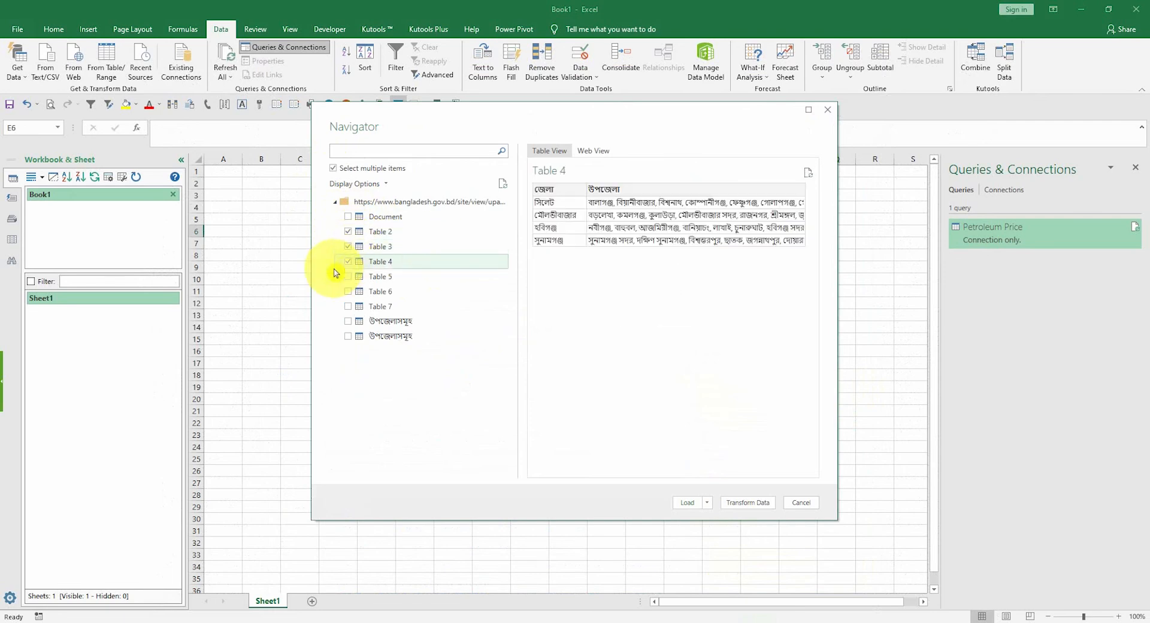
left_click(349, 277)
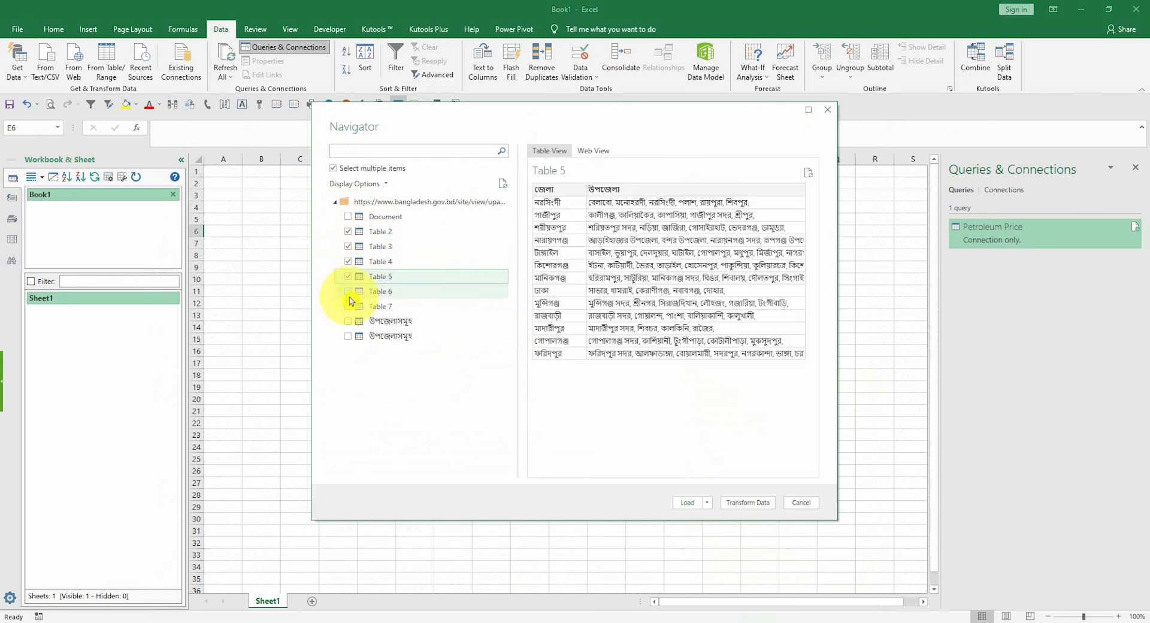
left_click(349, 292)
left_click(348, 307)
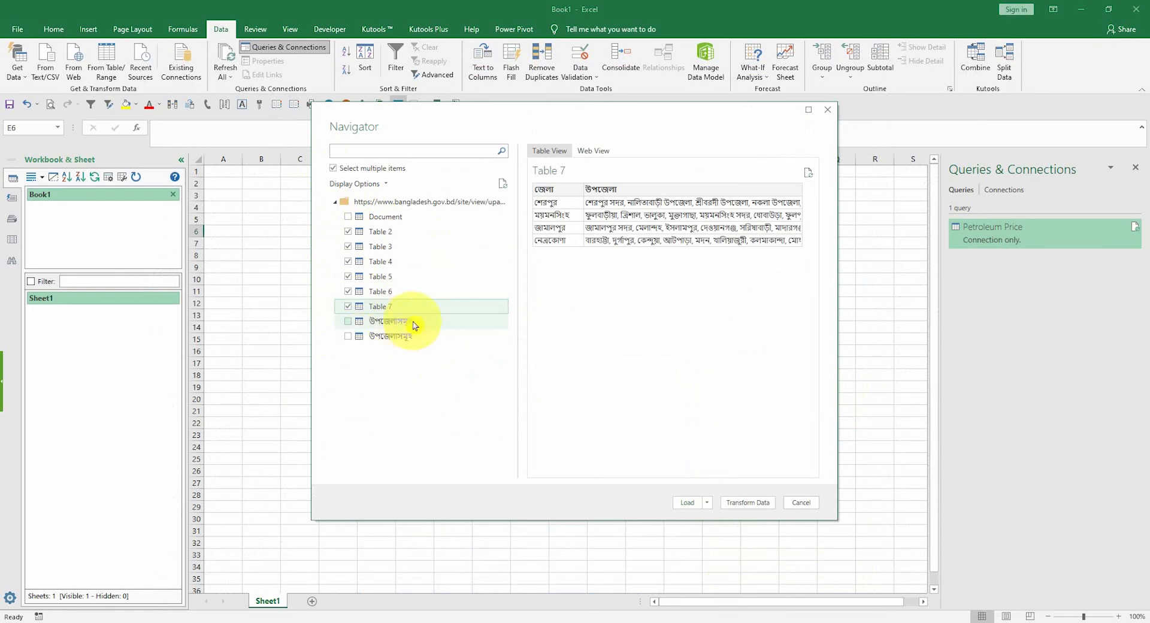
left_click(372, 323)
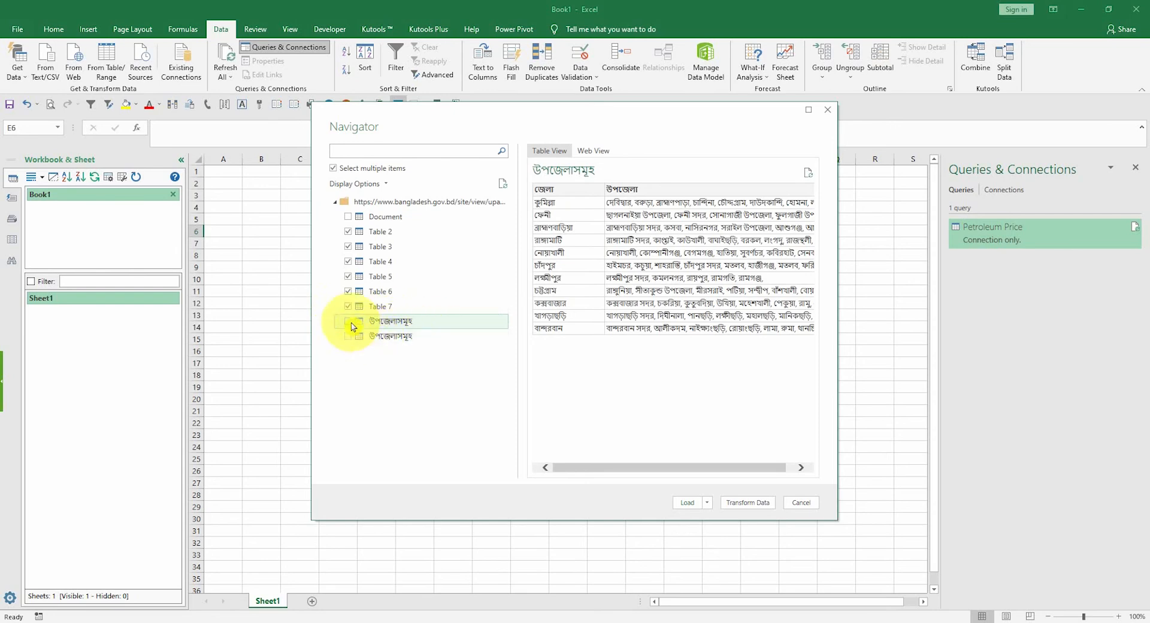
left_click(382, 337)
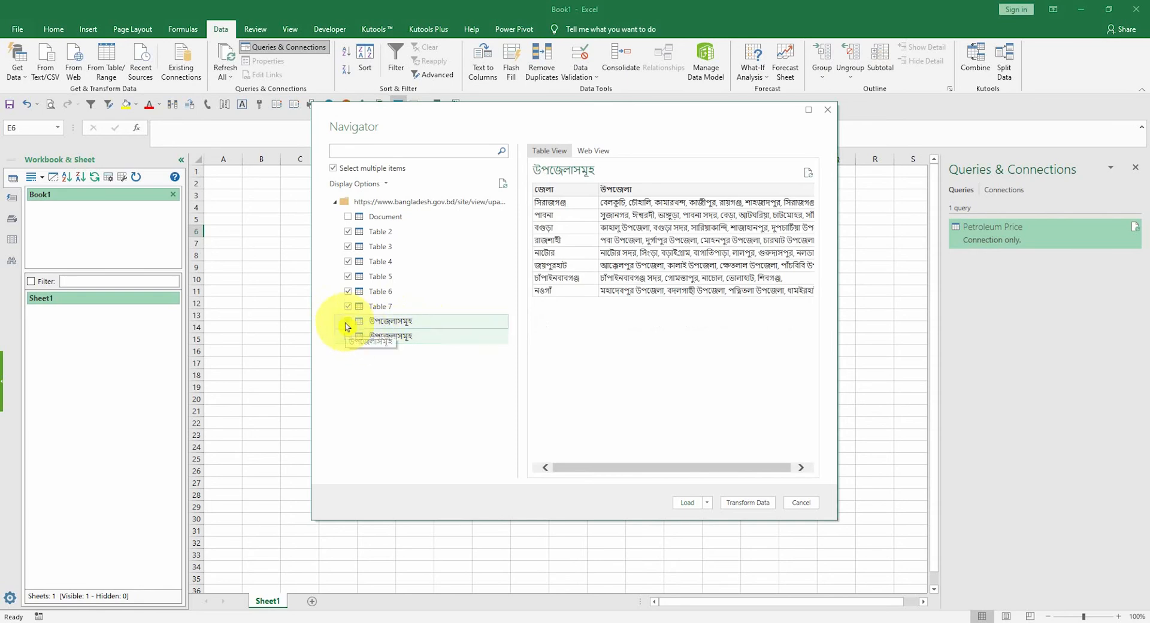
- Preview Table 2 through Table 7 and both উপজেলাসমূহ tables one by one in the Navigator to check their districts and upazilas
left_click(381, 232)
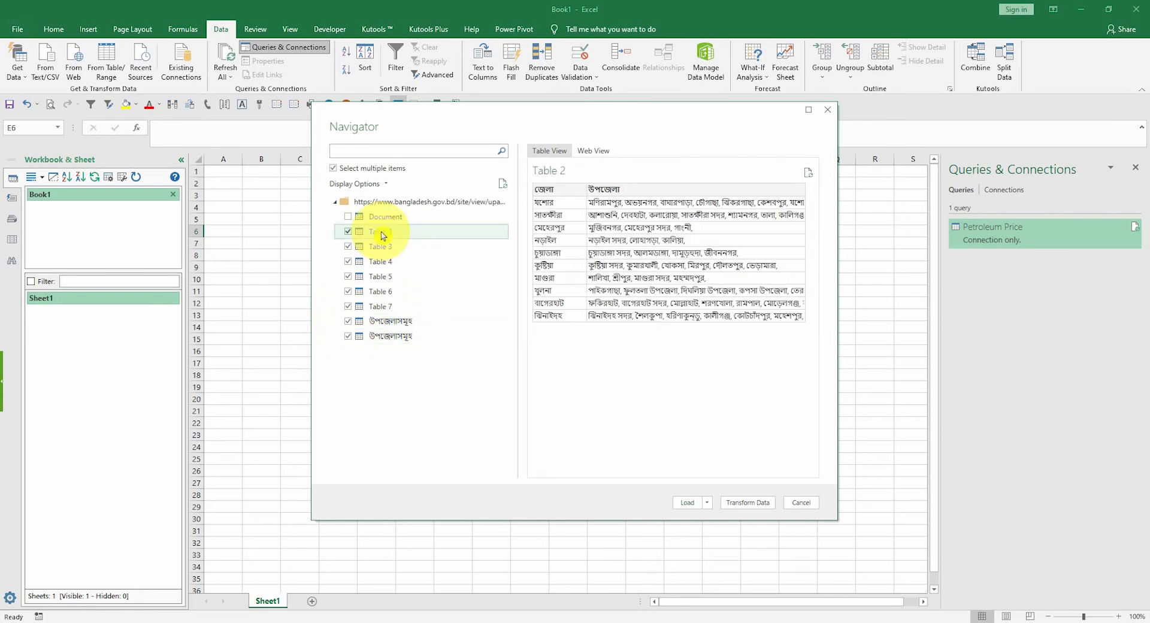
left_click(384, 248)
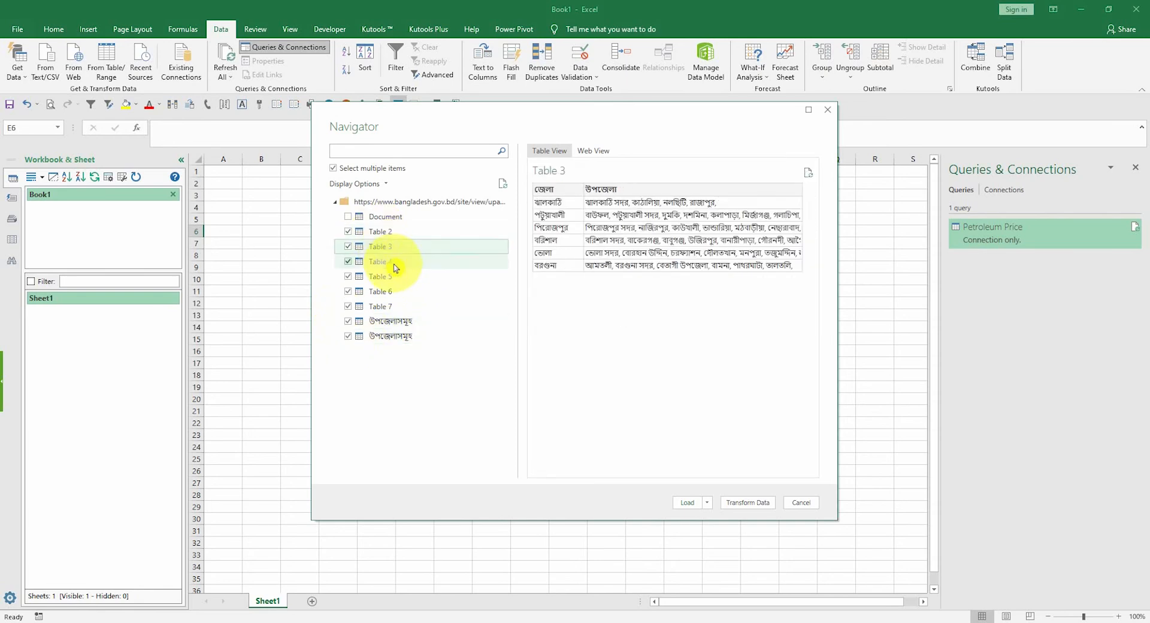
left_click(391, 264)
left_click(384, 280)
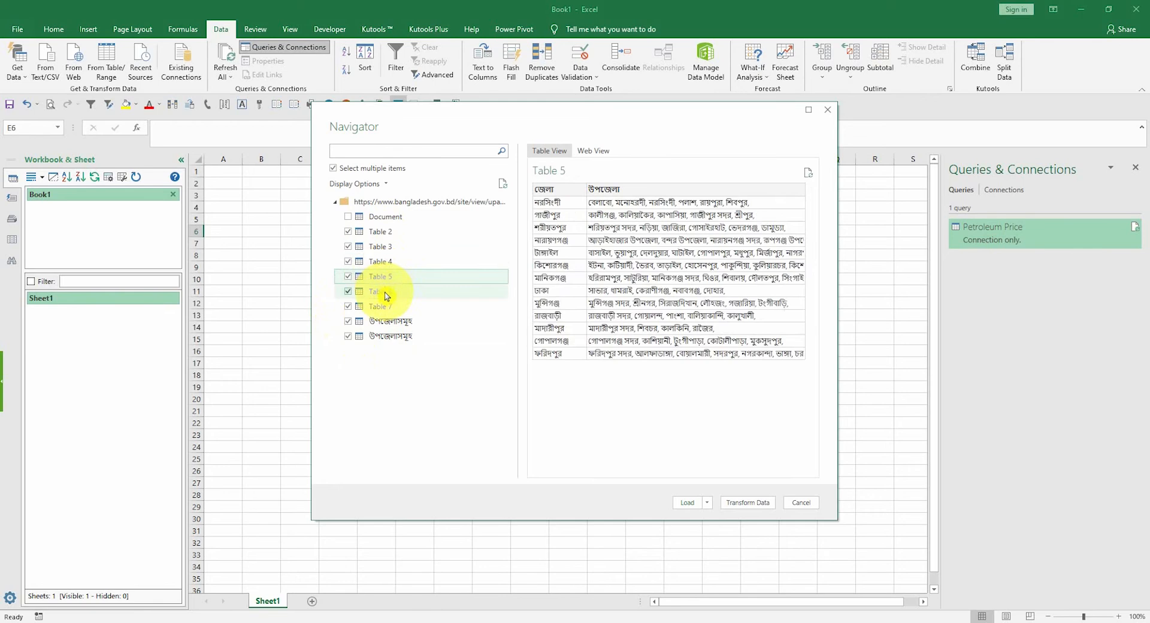
left_click(388, 293)
left_click(392, 308)
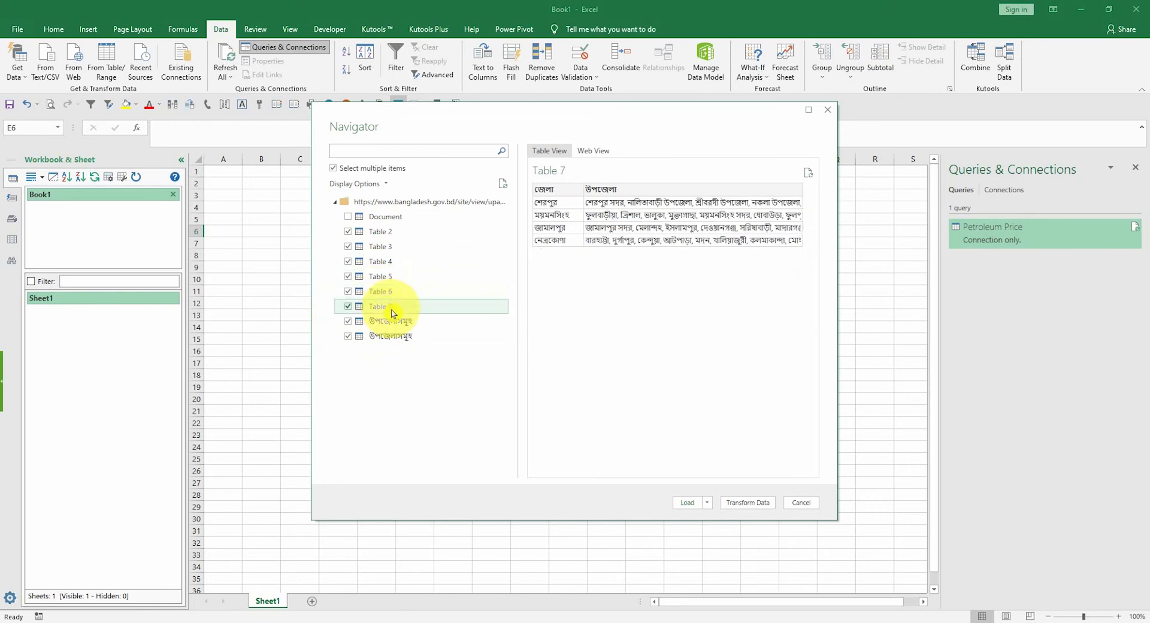
left_click(395, 324)
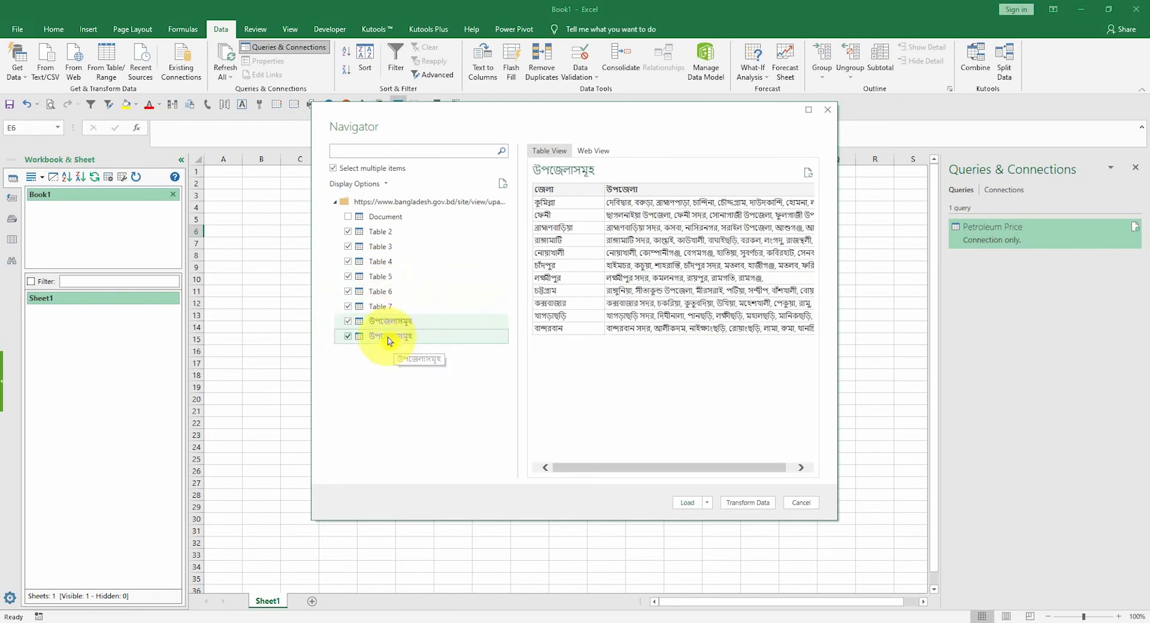
left_click(387, 339)
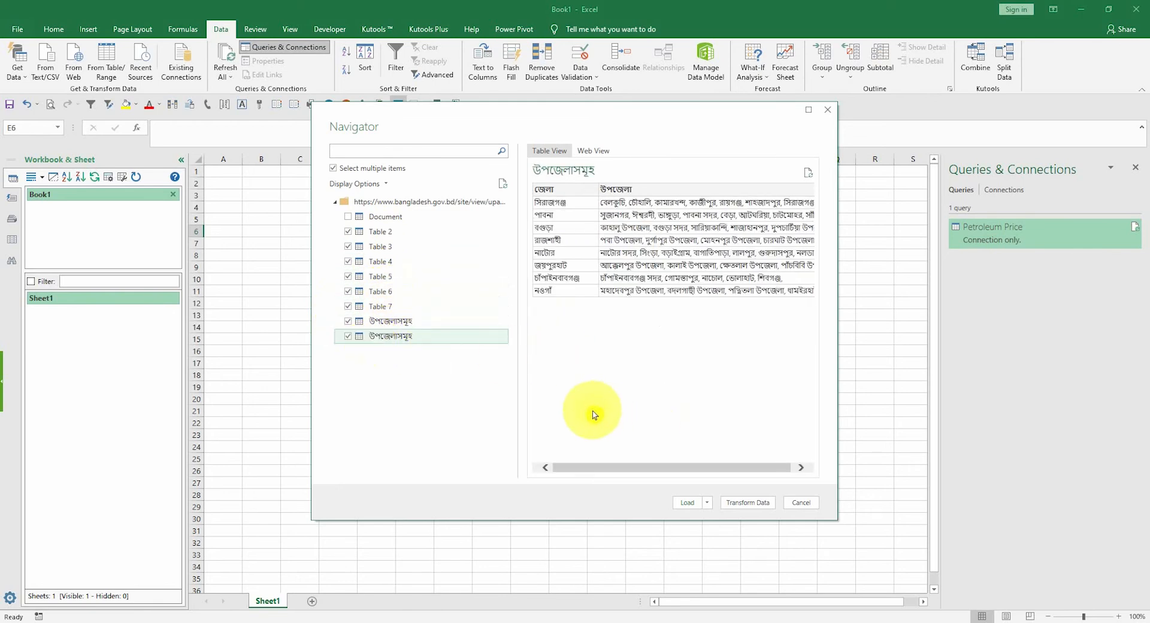
- Send the selected tables to the Power Query Editor with Transform Data and look over the Table 2 and Table 3 queries
left_click(750, 504)
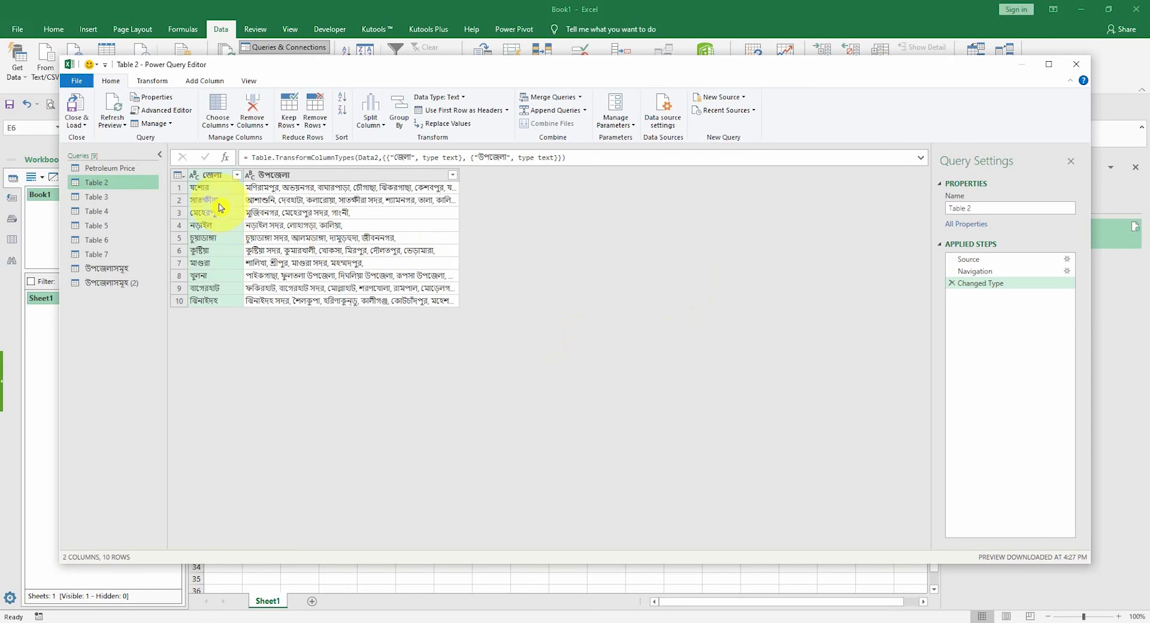
left_click(102, 198)
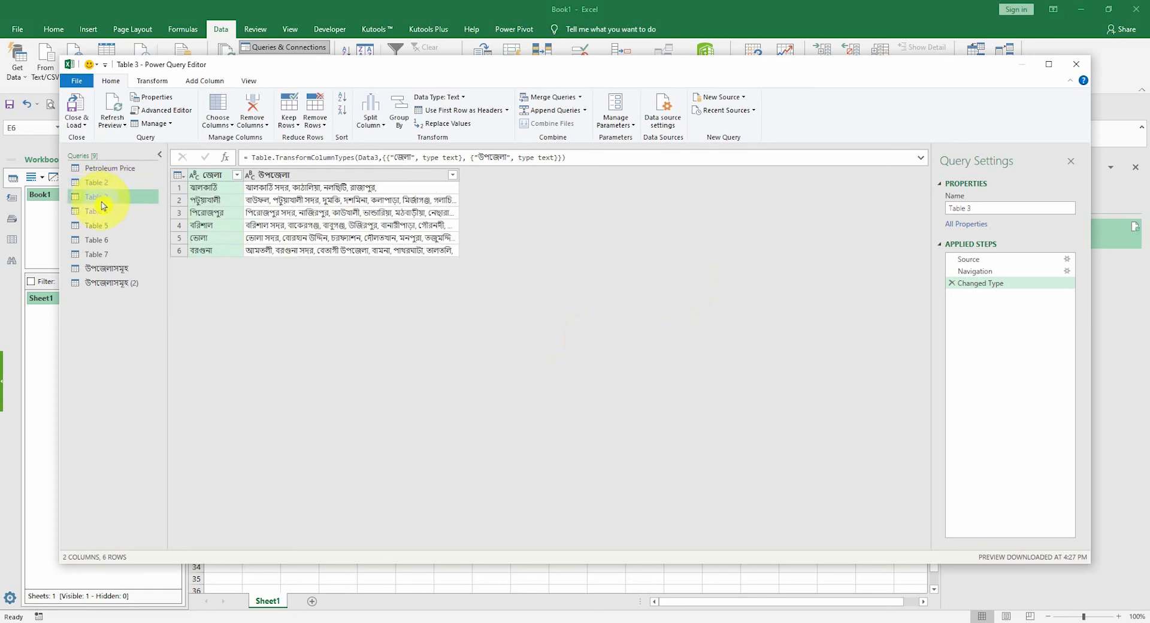
left_click(97, 182)
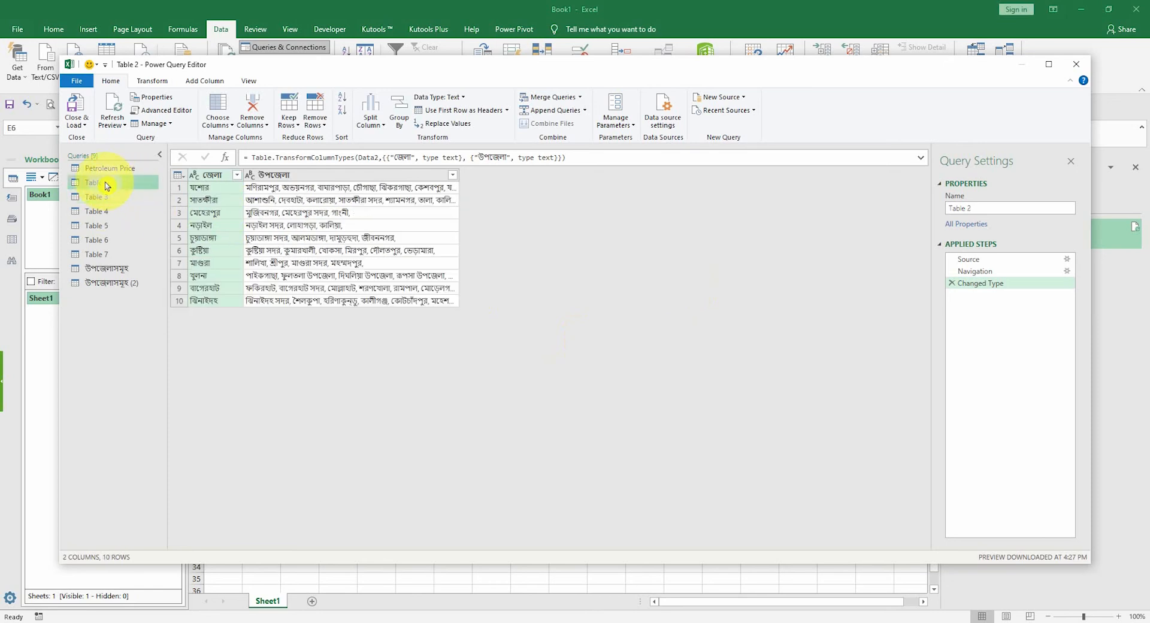
left_click(120, 199)
left_click(103, 182)
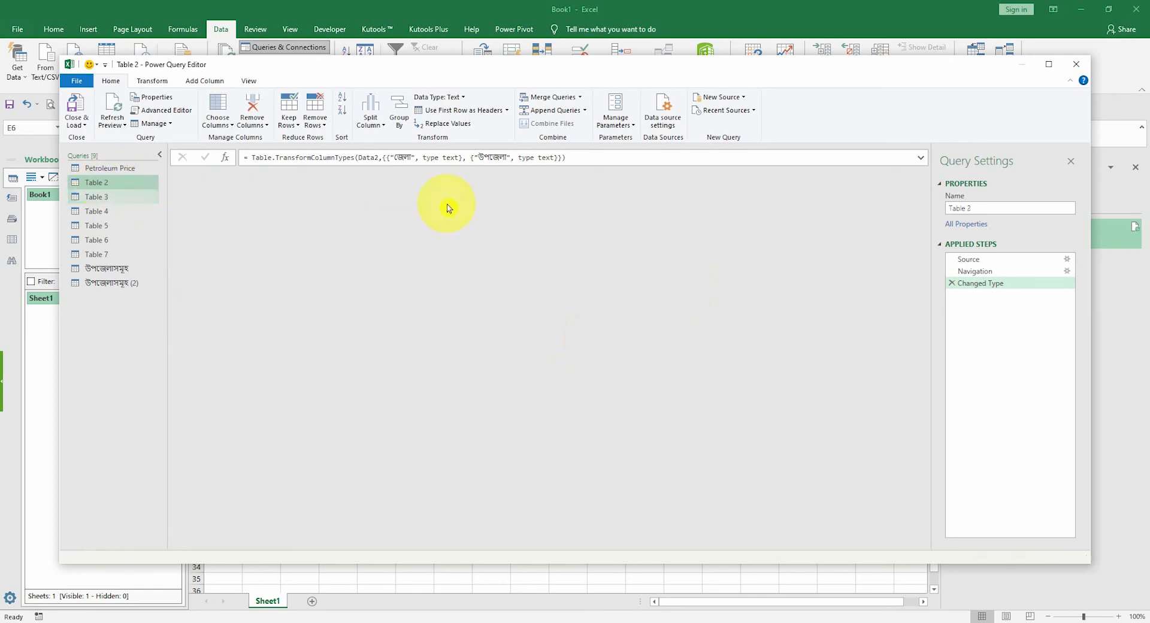
- Rename the Table 2 query as Khulna Division
left_click(978, 210)
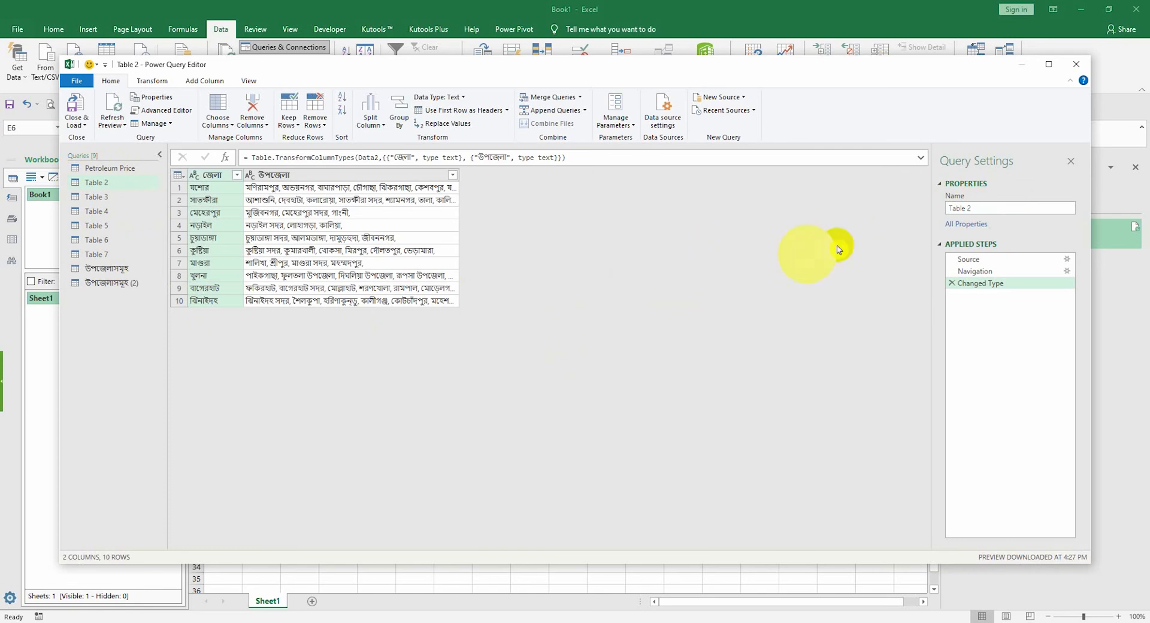
left_click(982, 207)
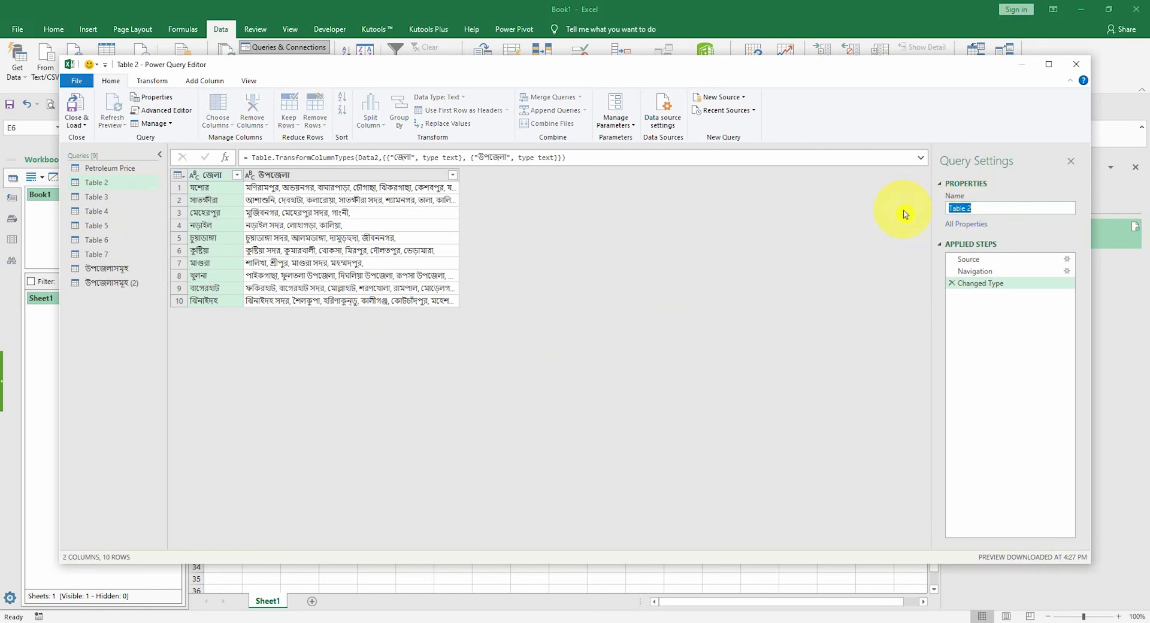
type("Khulna ")
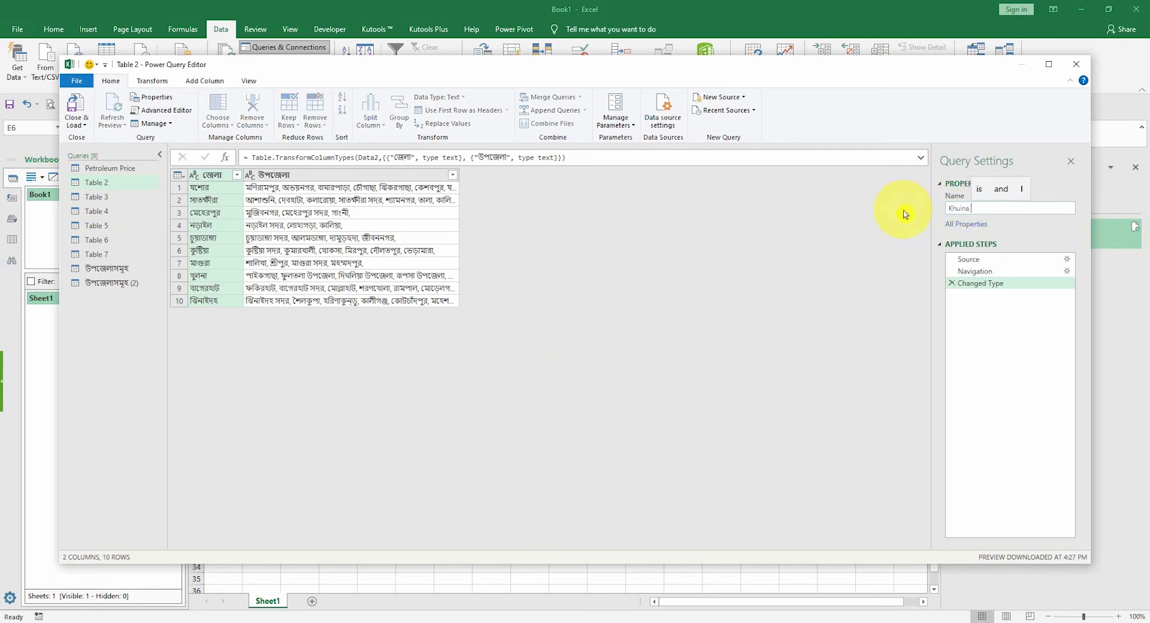
type("Division")
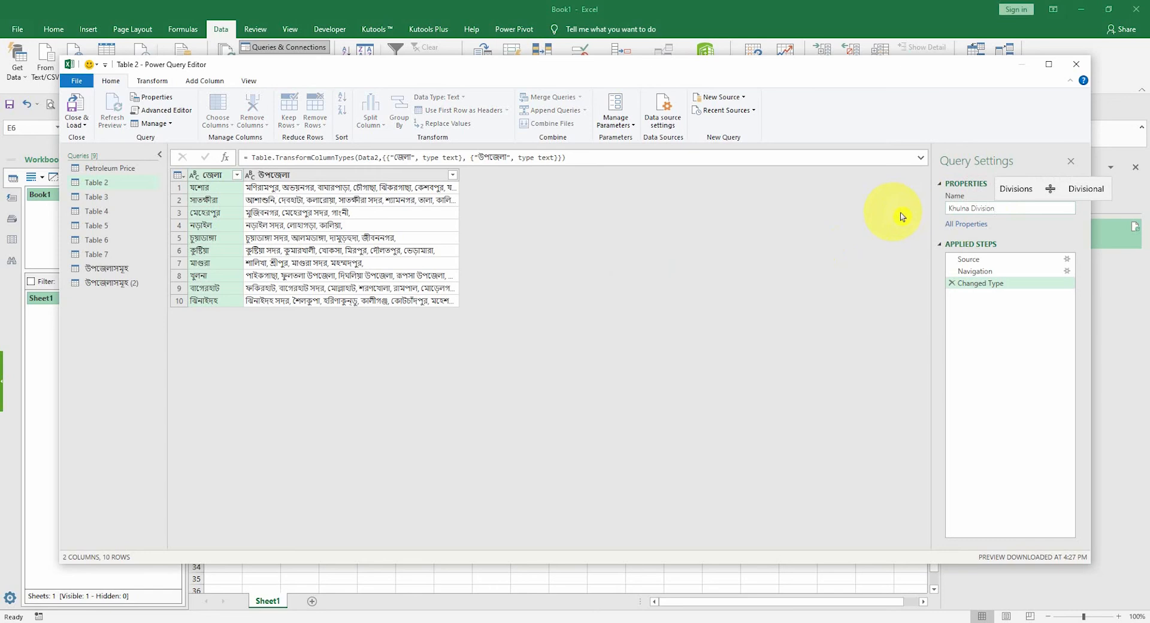
key("Return")
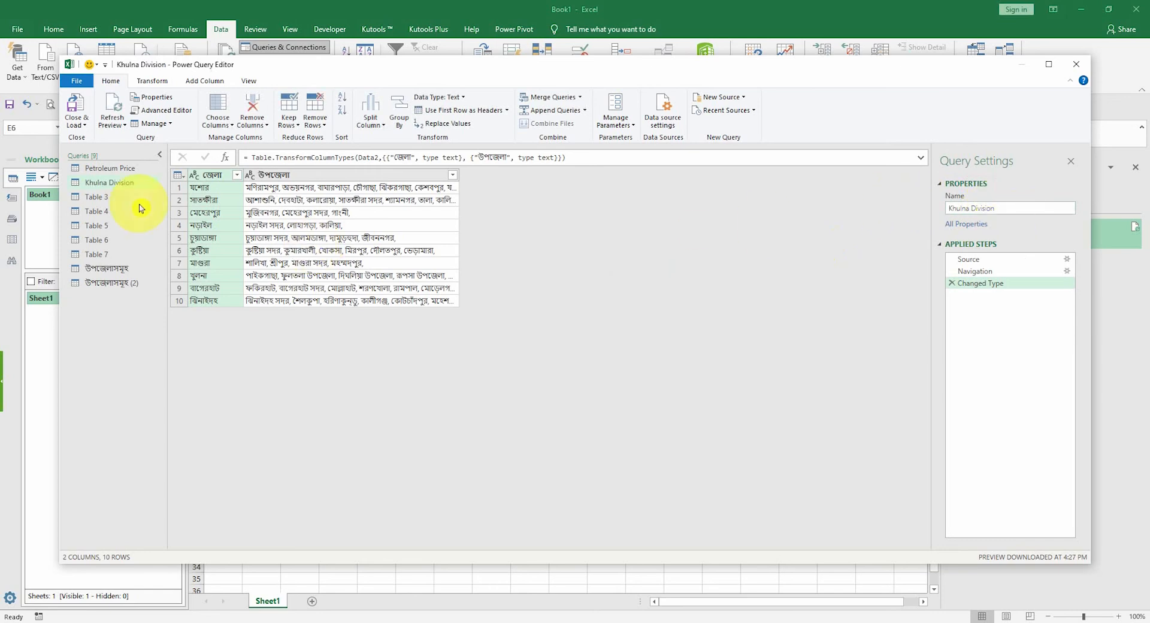
- Rename the Table 3 query as Barishal Division
left_click(108, 200)
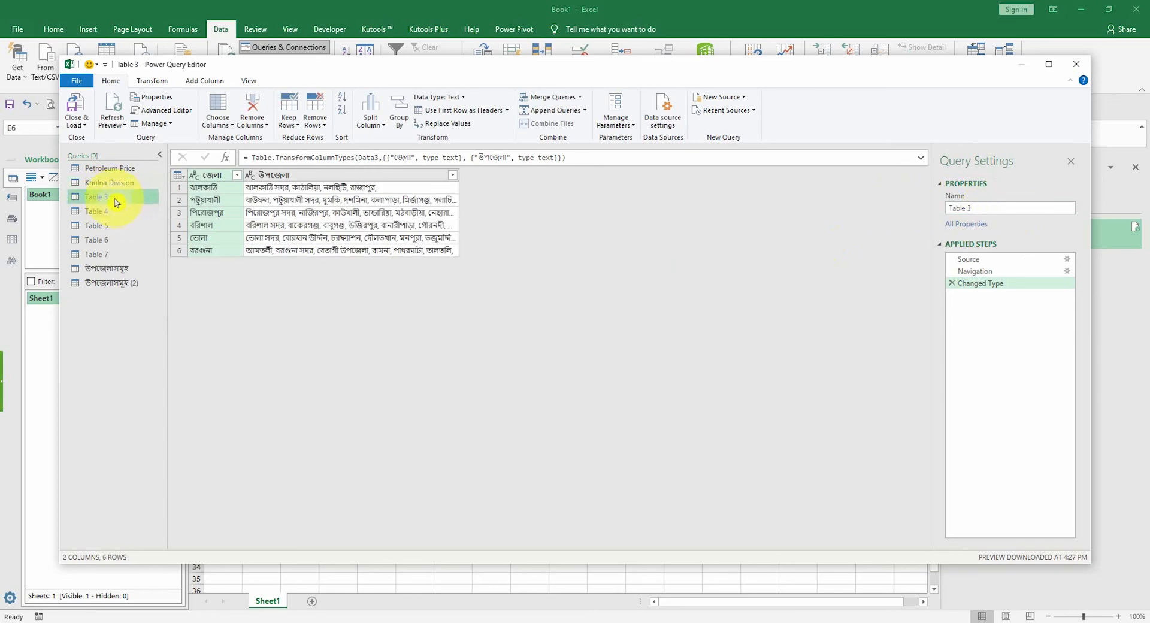
left_click(989, 207)
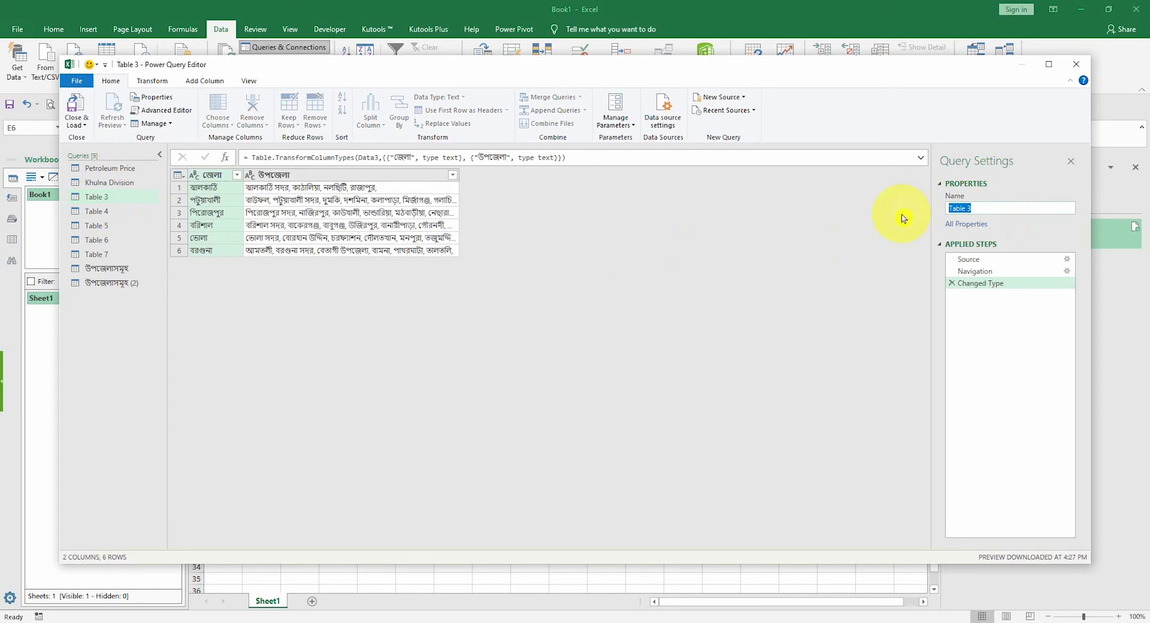
type("Baris")
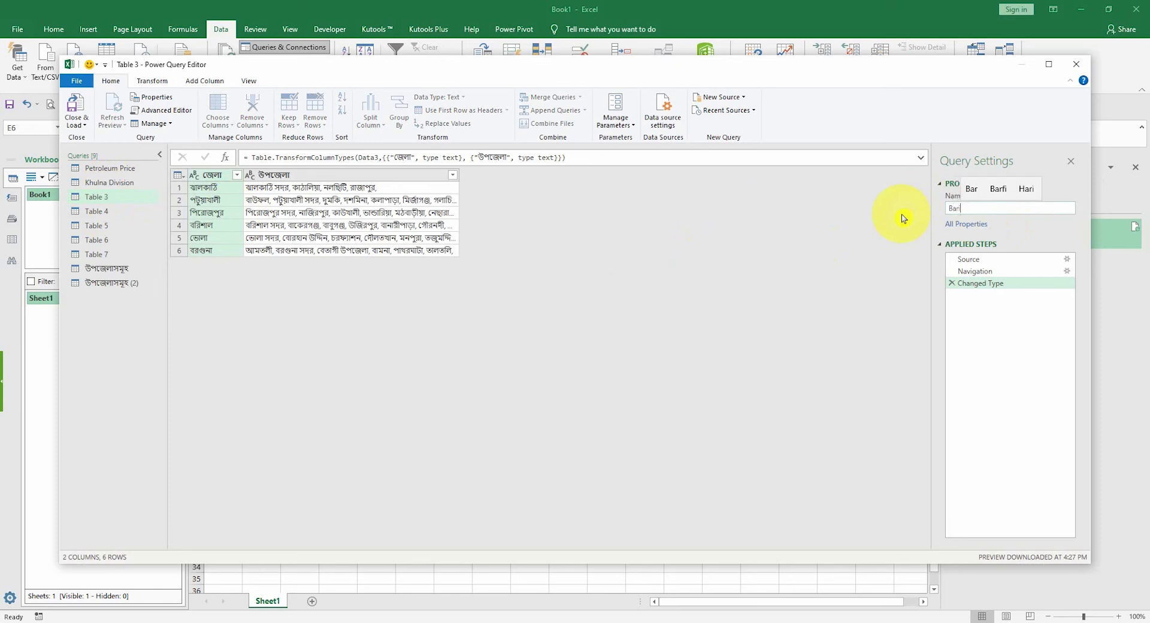
type("hal Div")
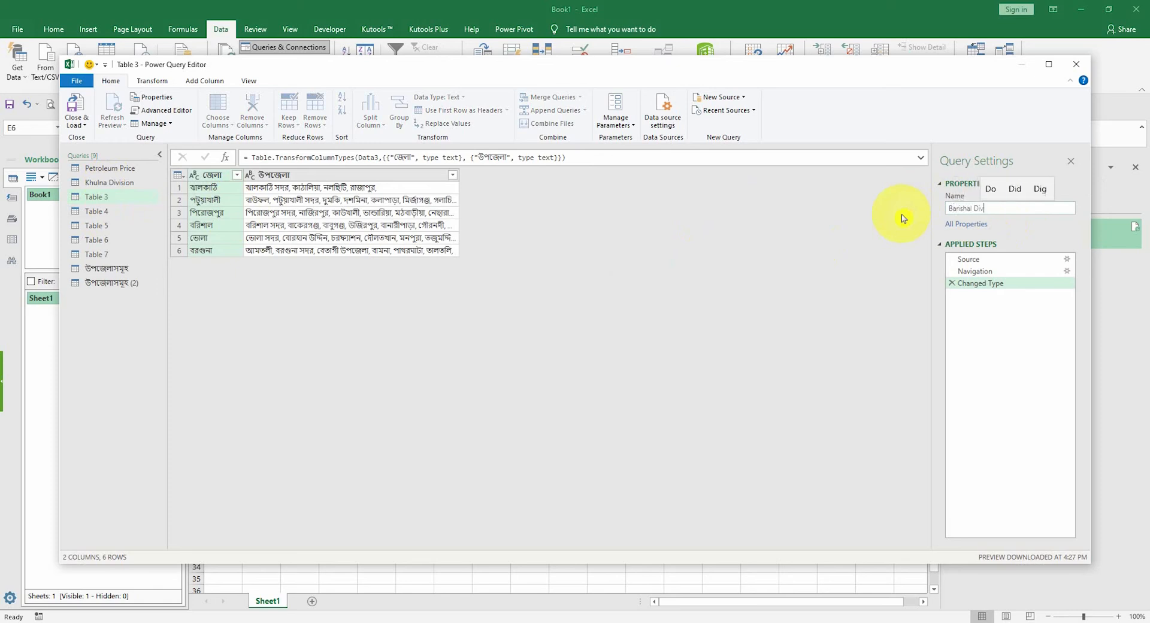
type("ision")
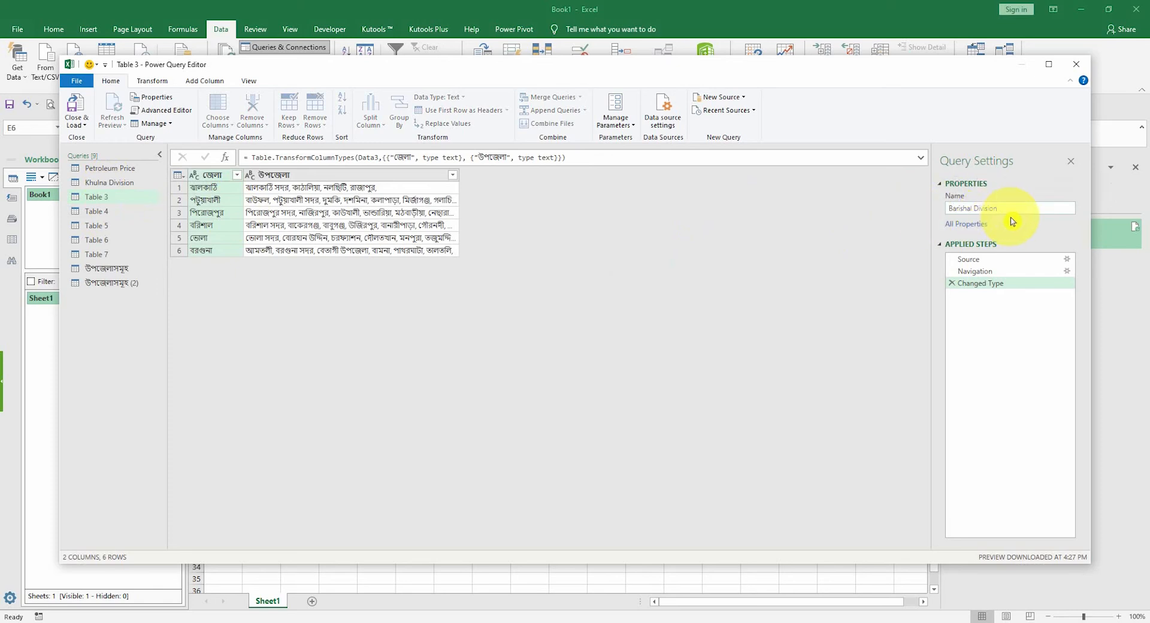
key("Return")
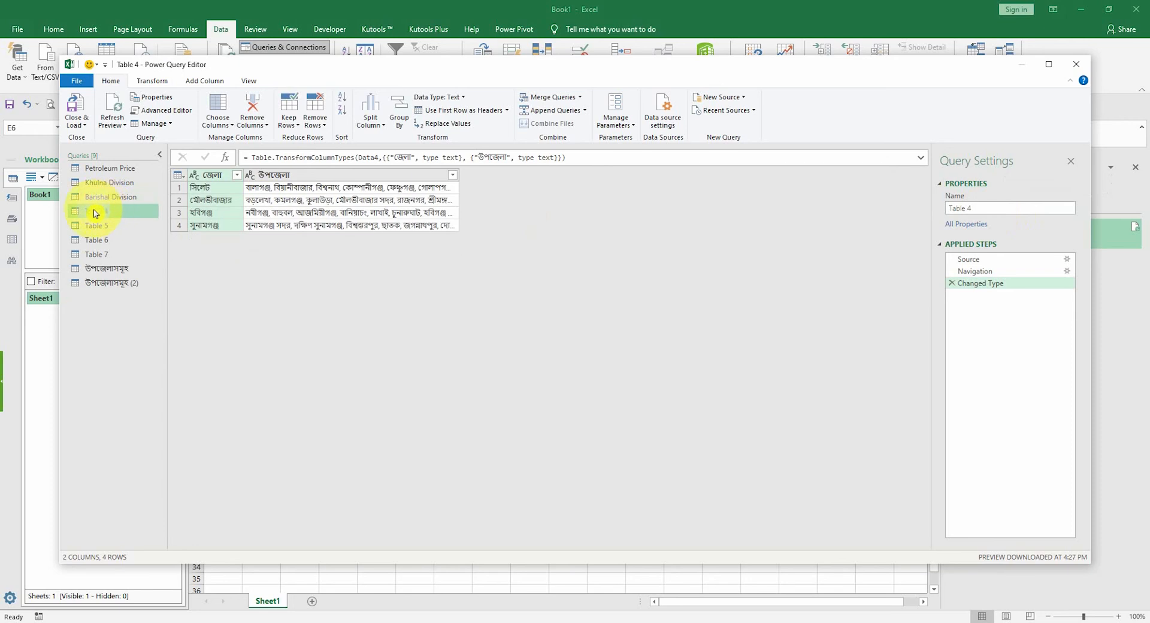
- Rename the Table 4 query as Sylhet Division
left_click(1024, 208)
left_click_drag(1025, 208, 926, 218)
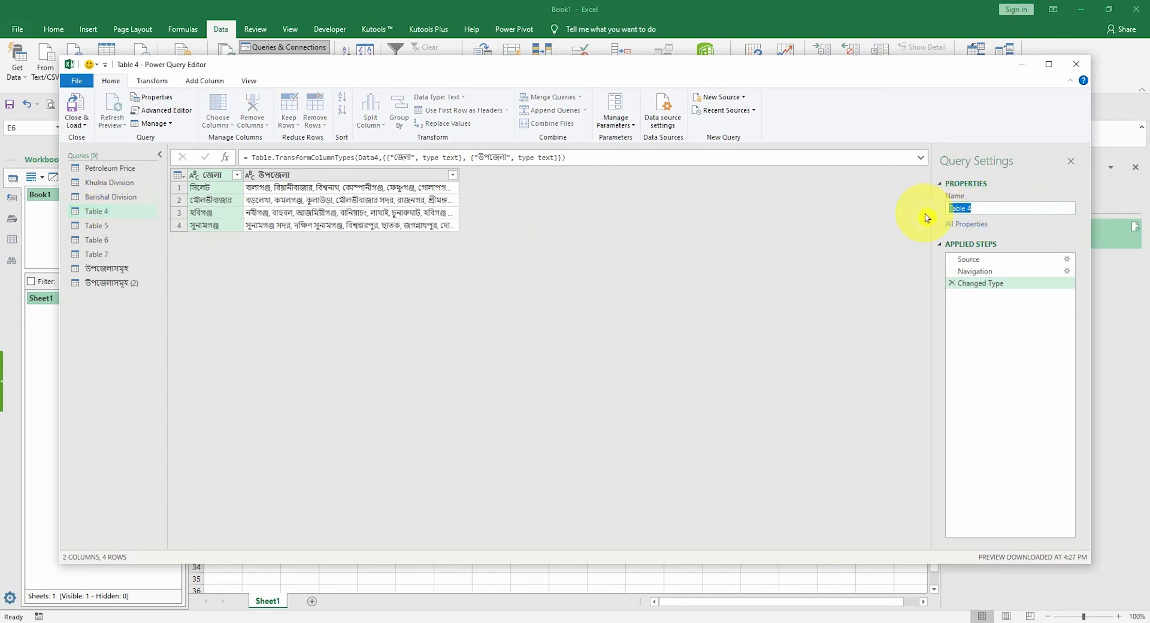
type("Sylhet")
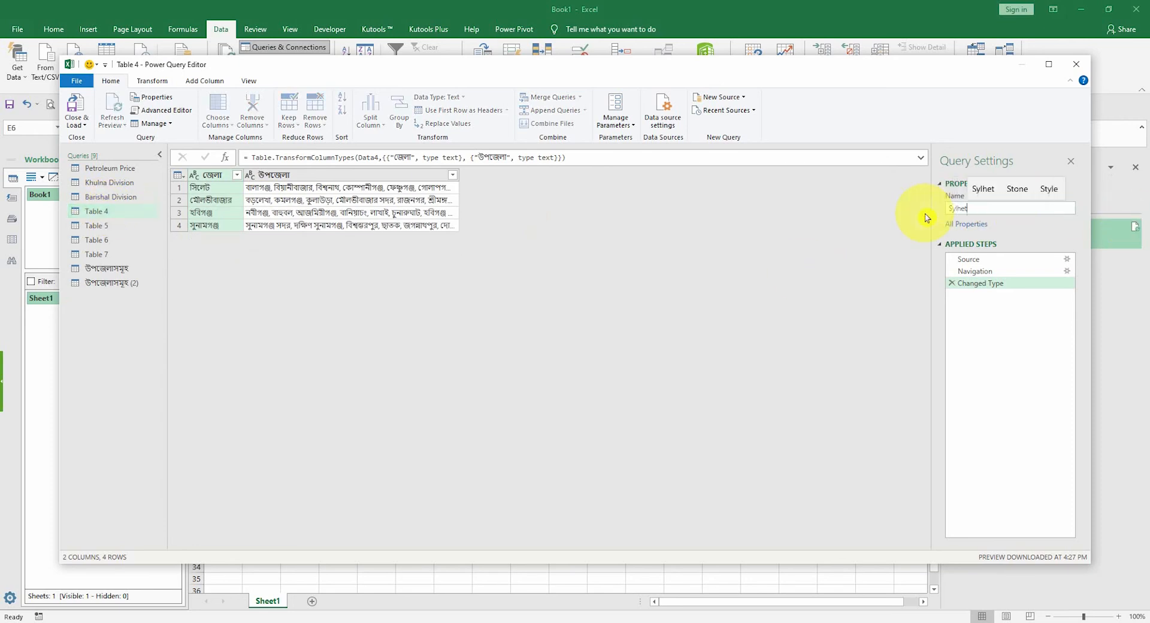
type(" Division")
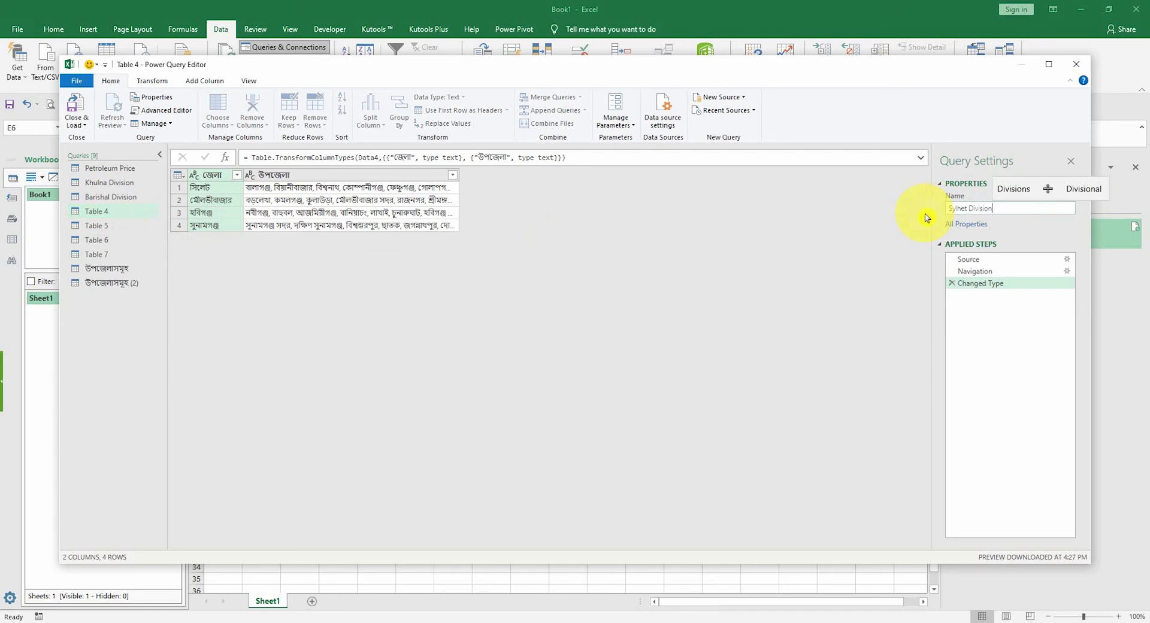
key("Return")
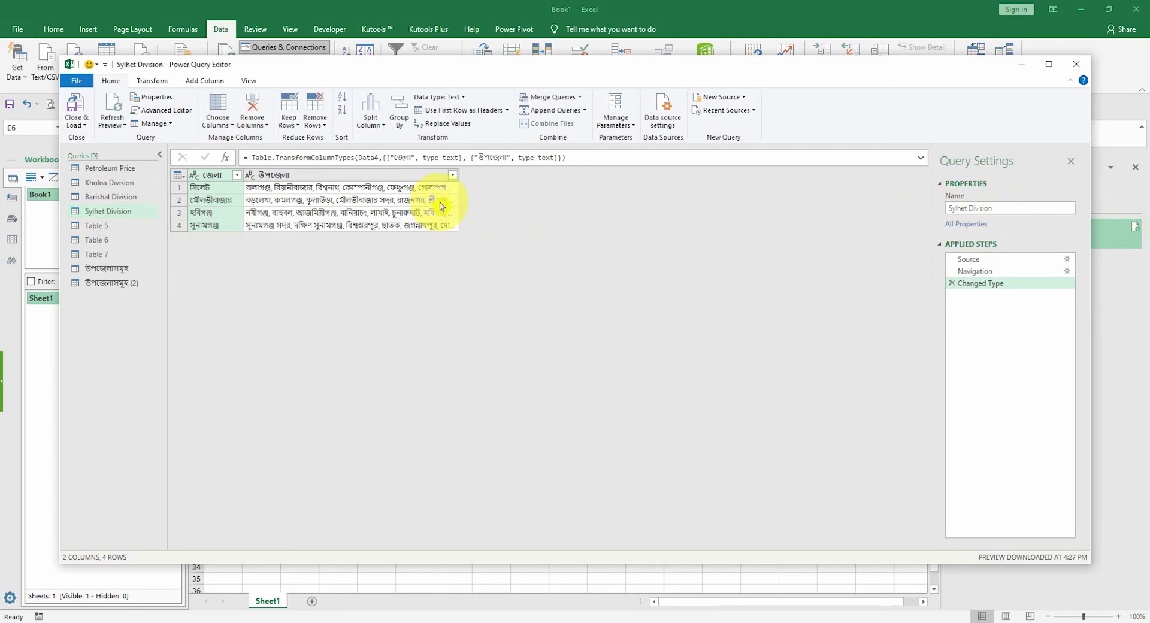
- Rename the Table 5 query as Dhaka Division
left_click(99, 228)
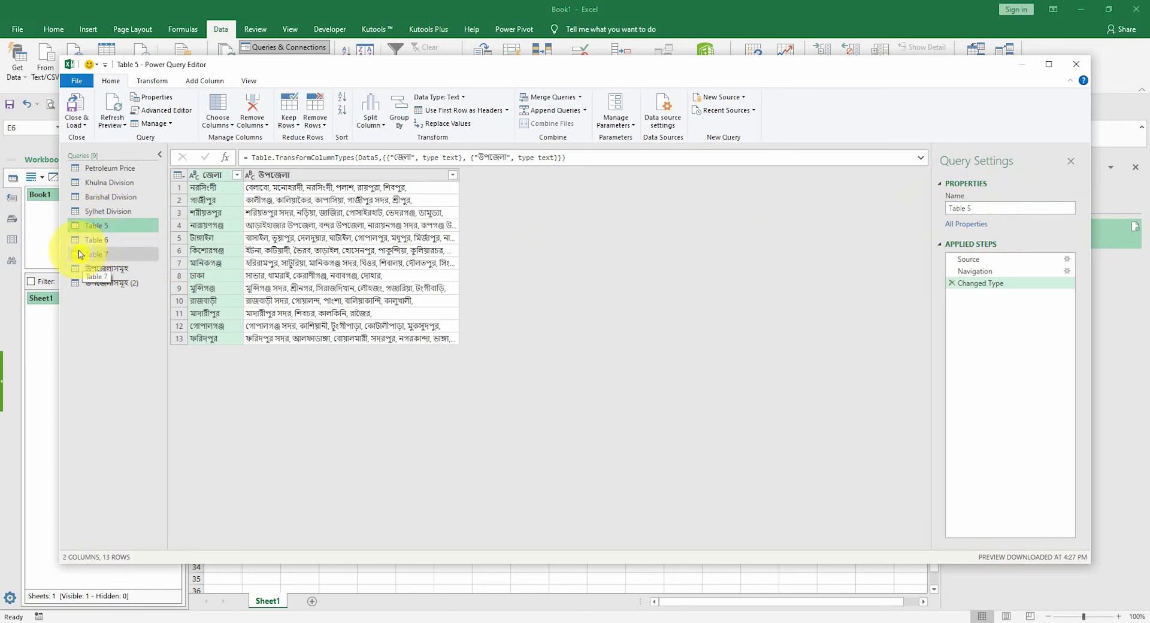
triple_click(973, 208)
type("Dhaka")
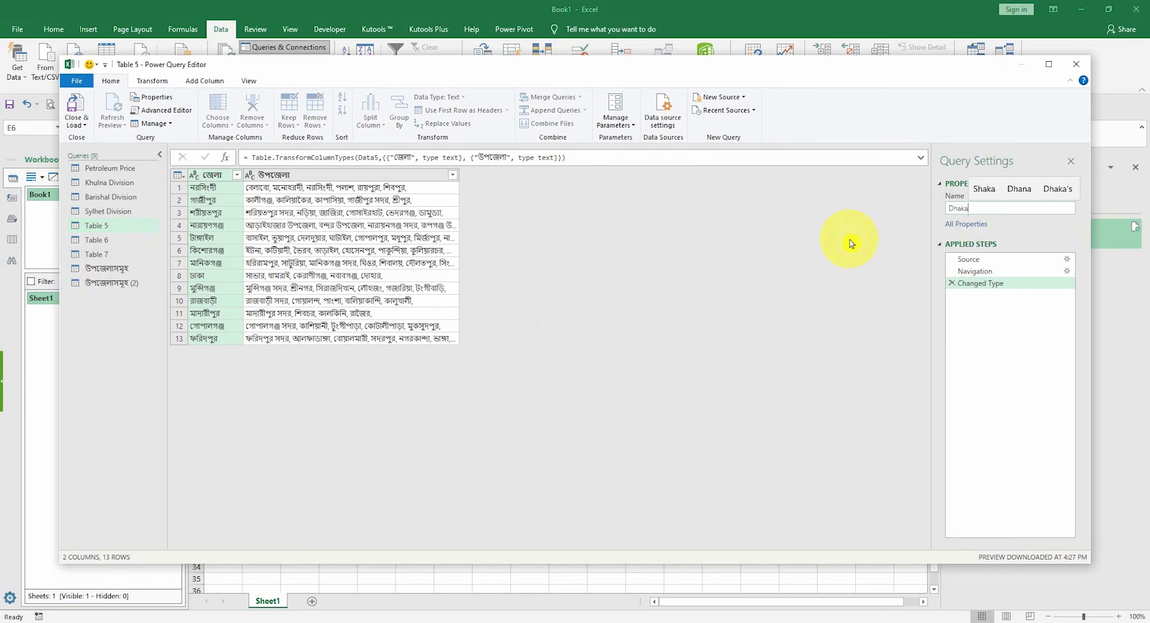
type(" Division")
key("Return")
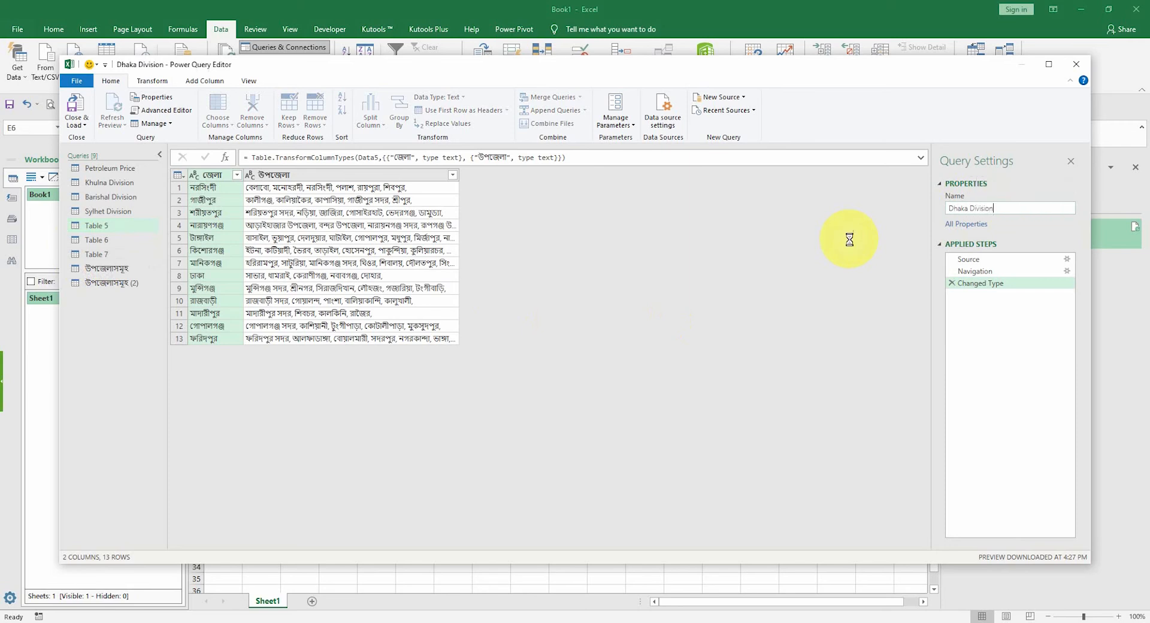
- Rename the Table 6 query as Rangpur Division
left_click(97, 240)
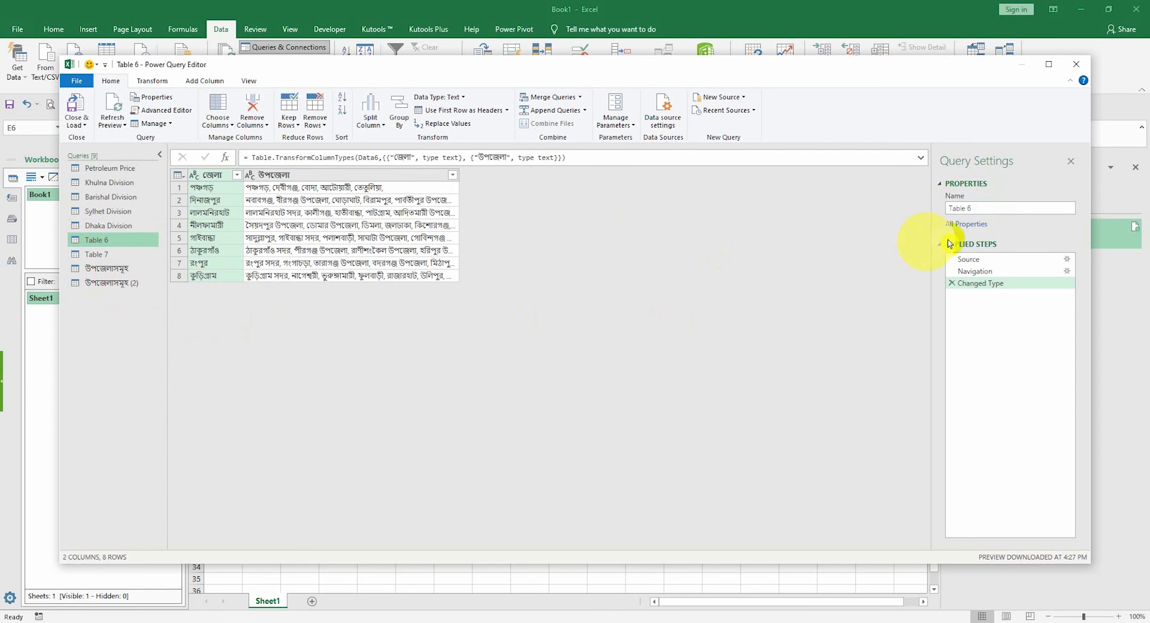
left_click(983, 208)
type("R")
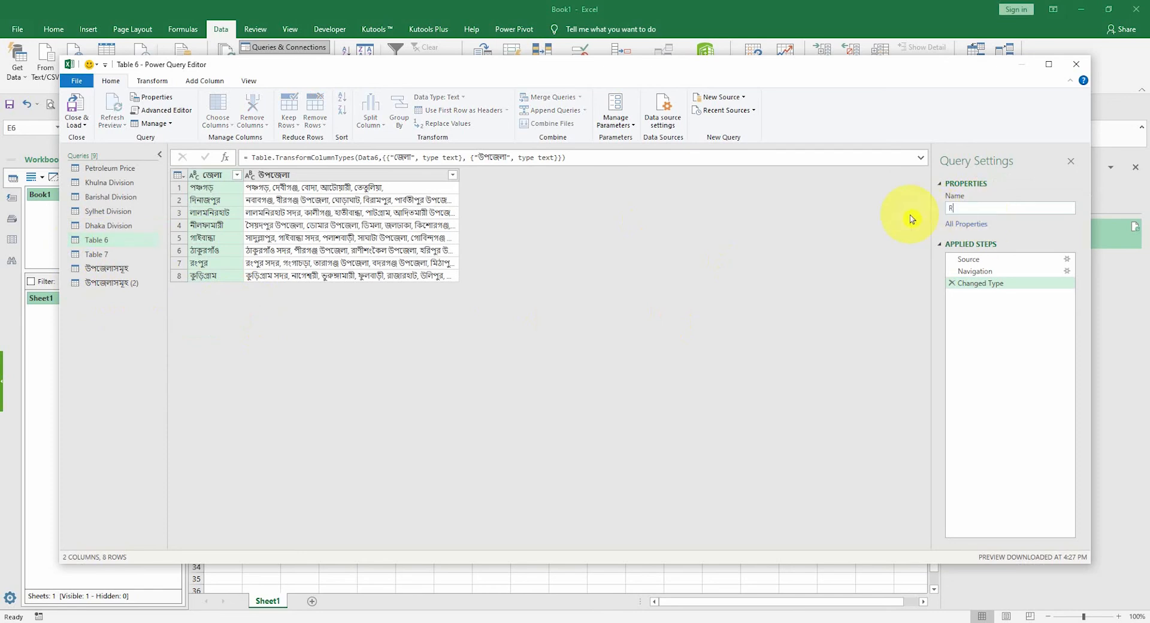
type("ang")
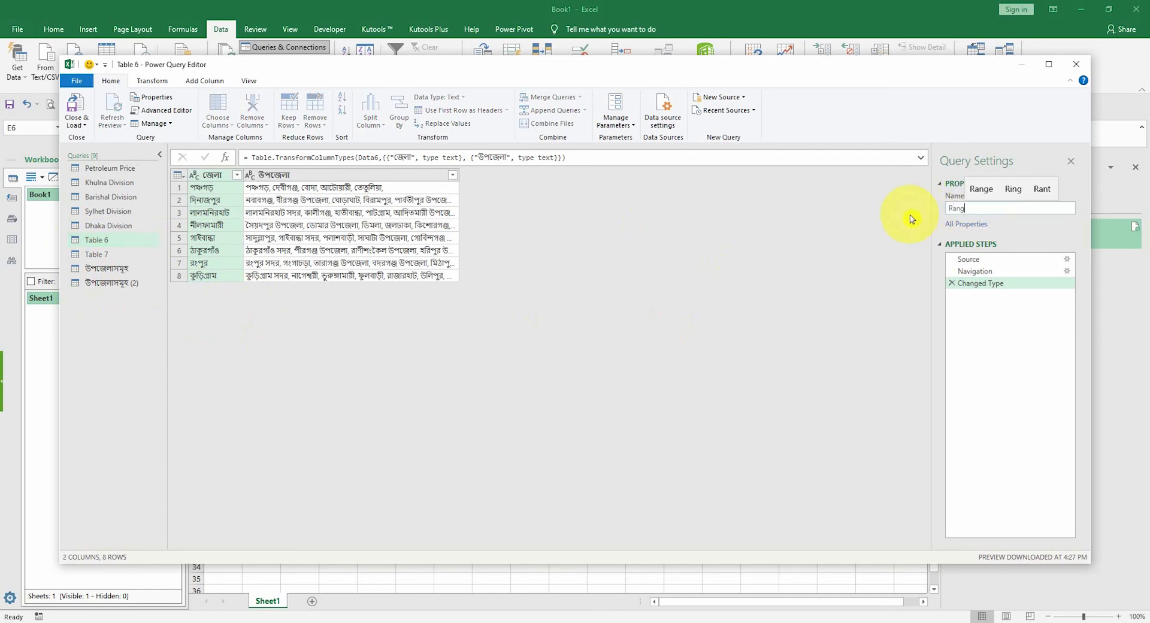
type("pur Dis")
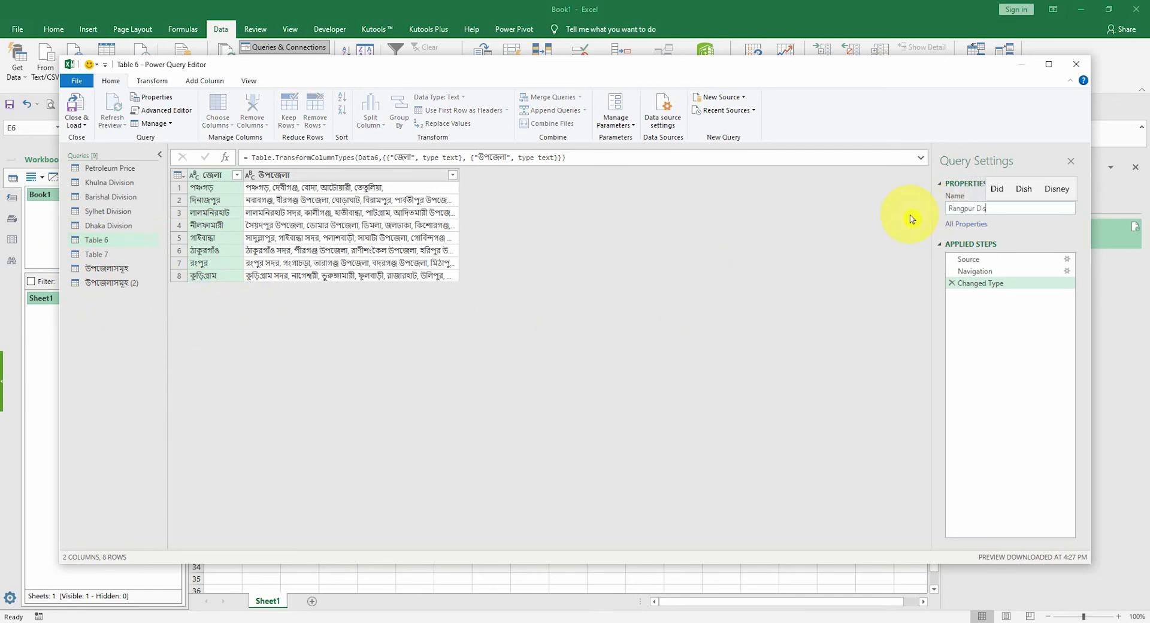
key("BackSpace")
type("visi")
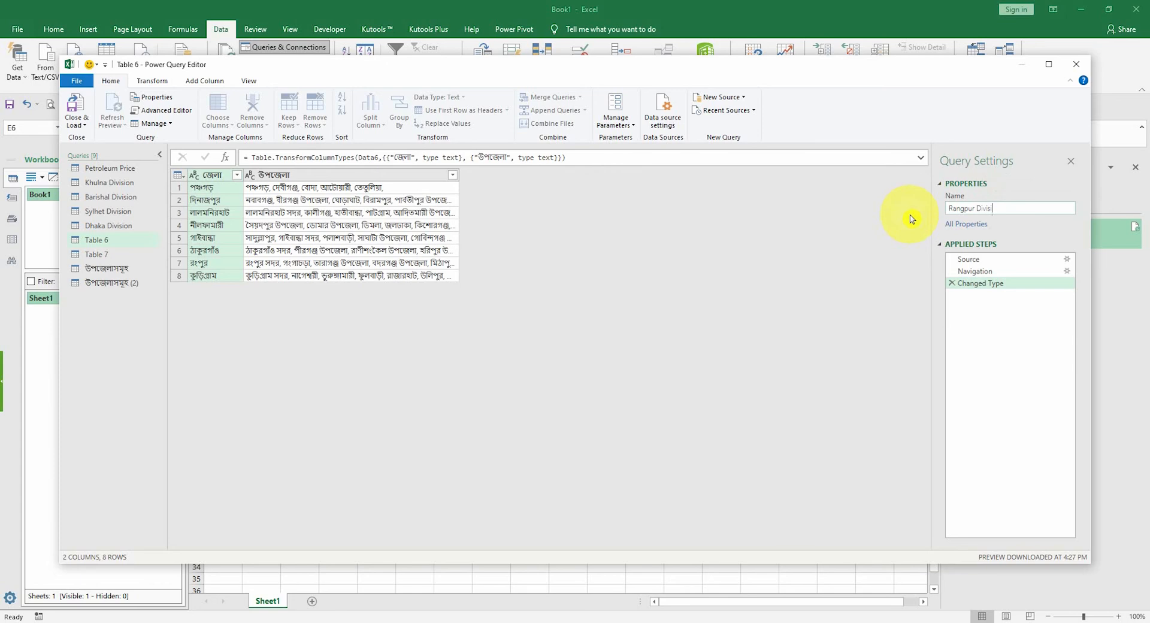
type("on")
key("Return")
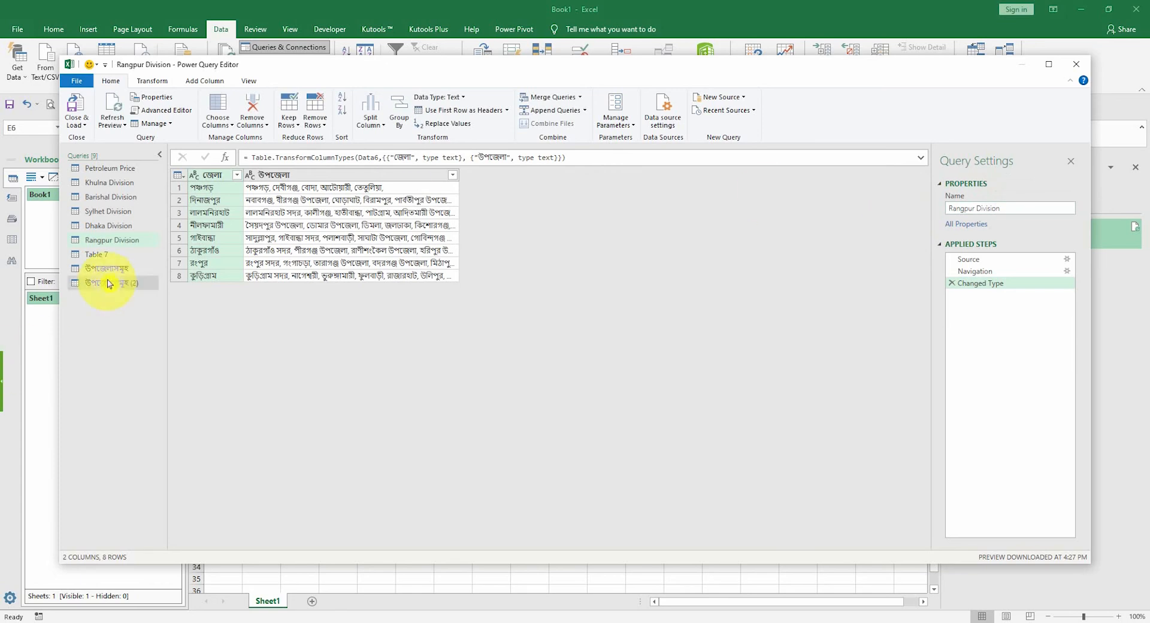
- Rename the Table 7 query as Mymensingh Division
left_click(100, 257)
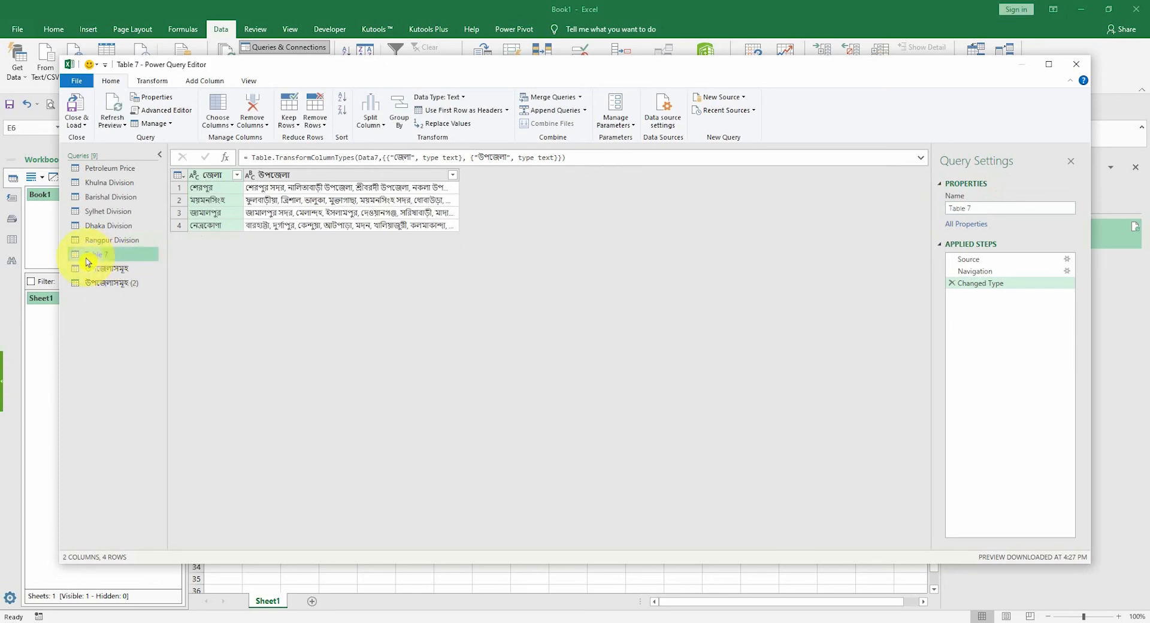
left_click_drag(977, 211, 938, 212)
type("Myme")
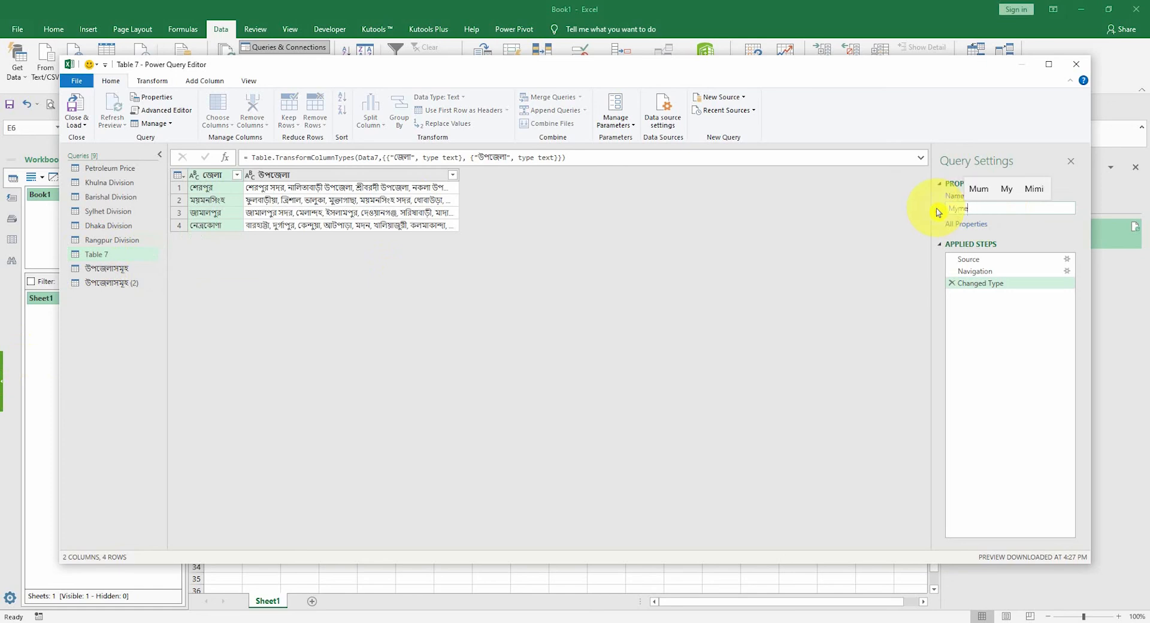
type("nsingh")
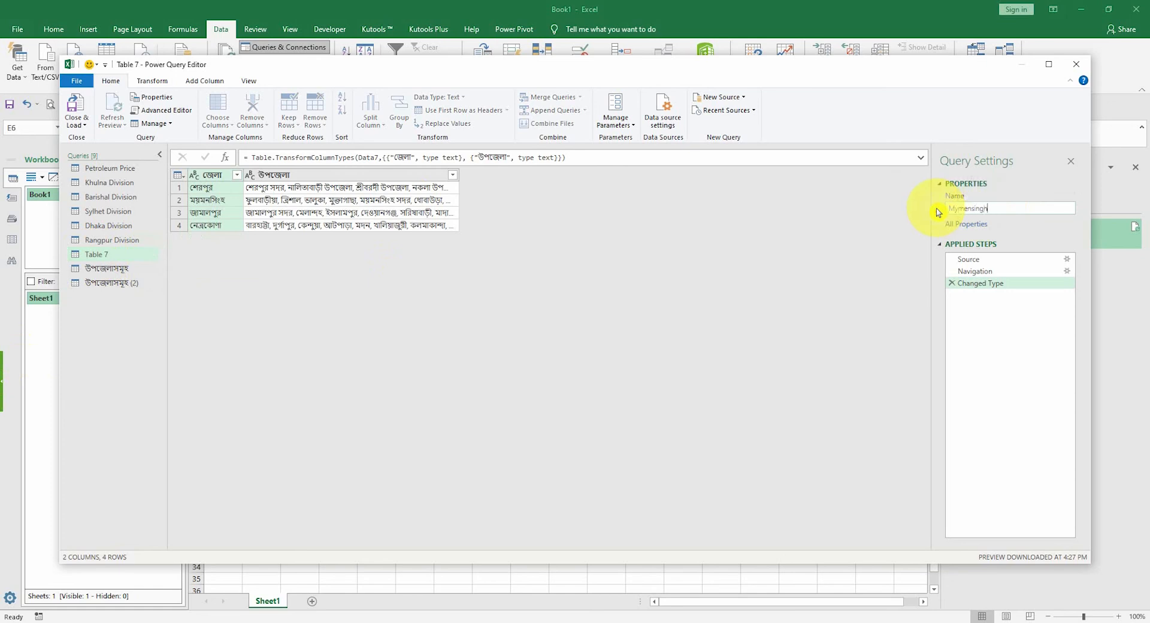
type(" Division")
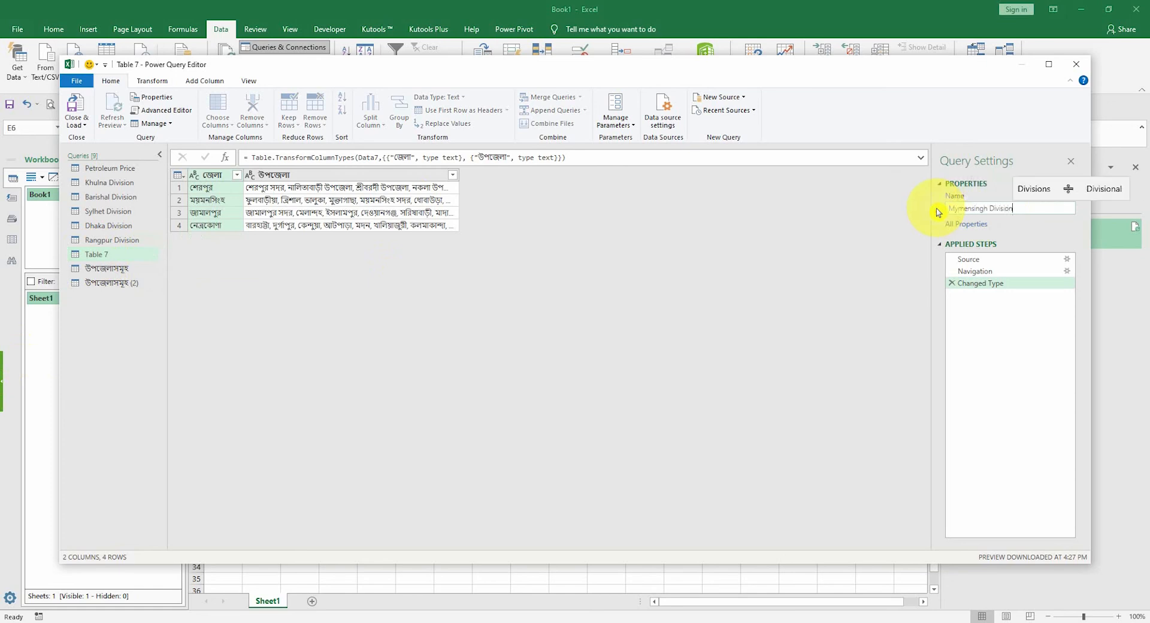
key("Return")
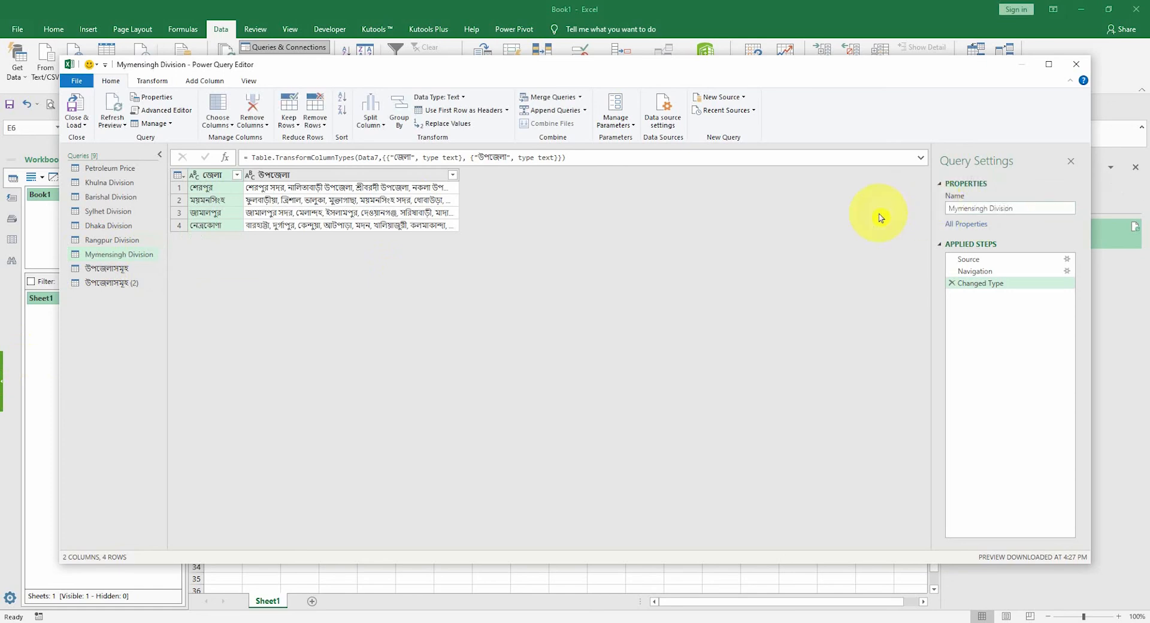
- Rename the উপজেলাসমূহ (2) query as Rajshahi Division
left_click(133, 269)
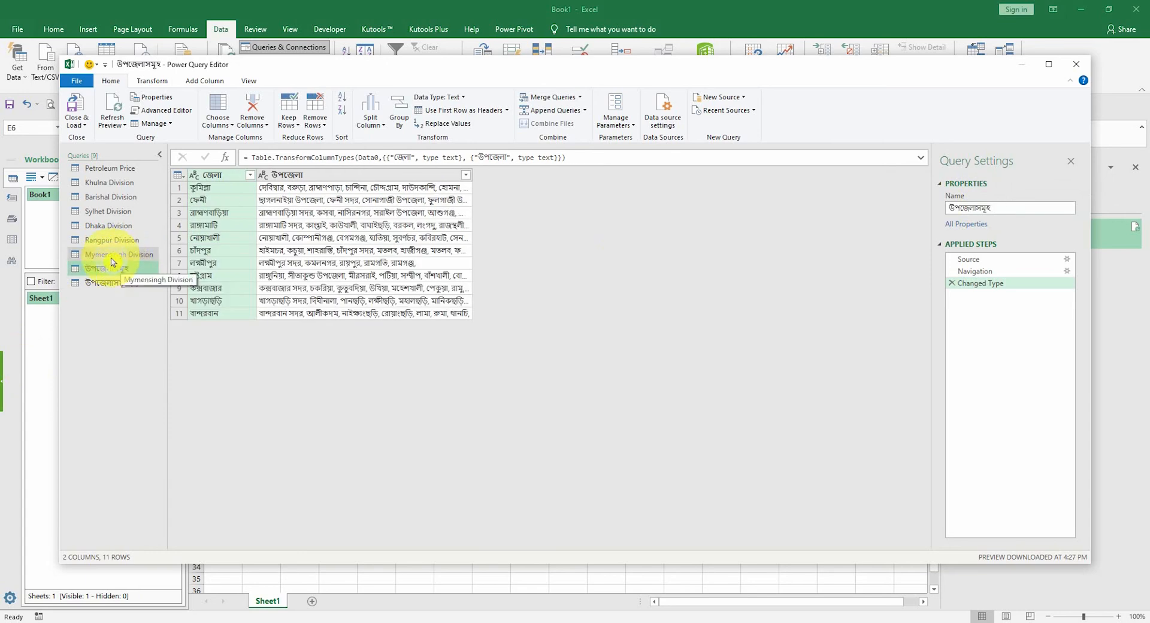
left_click(124, 284)
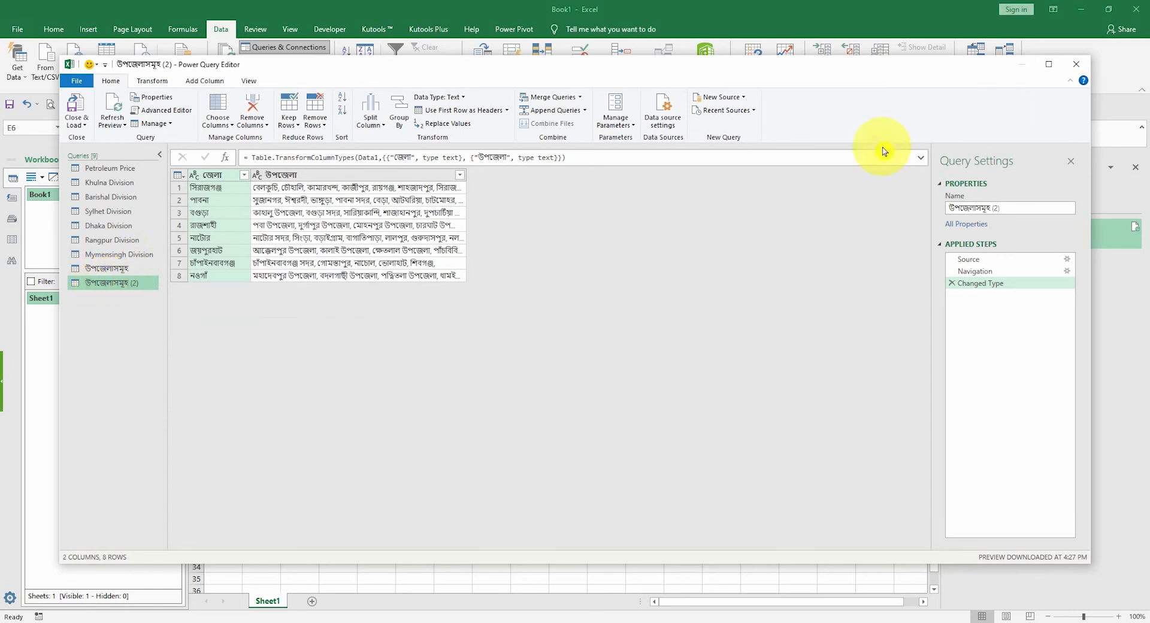
left_click(1013, 208)
left_click_drag(1019, 208, 920, 211)
type("R")
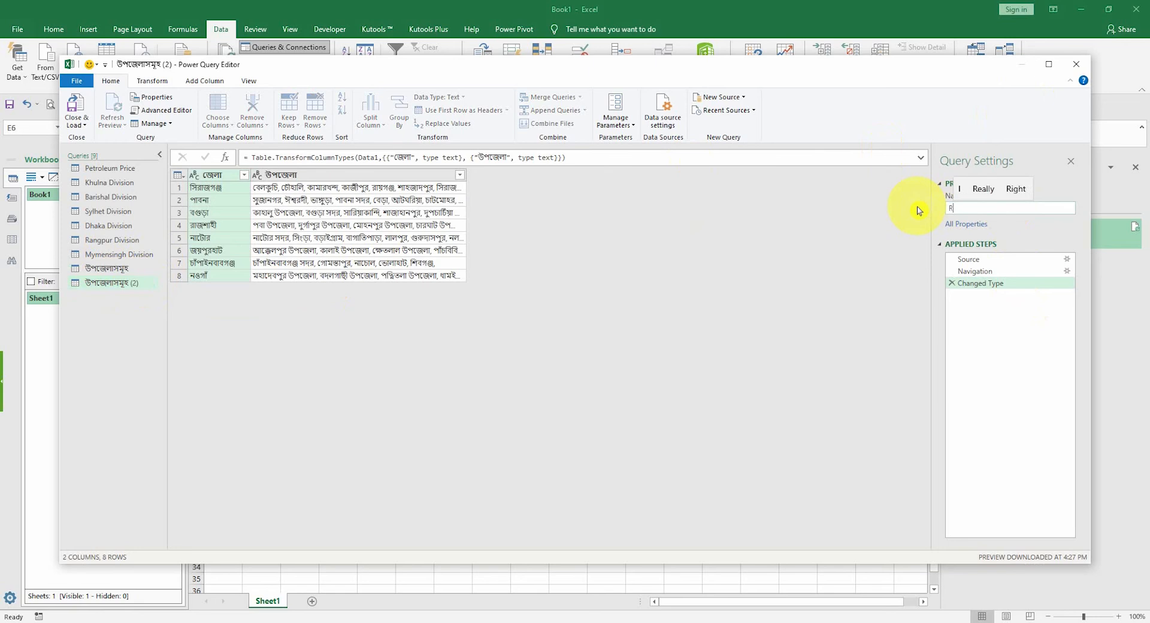
type("ajshahi Division")
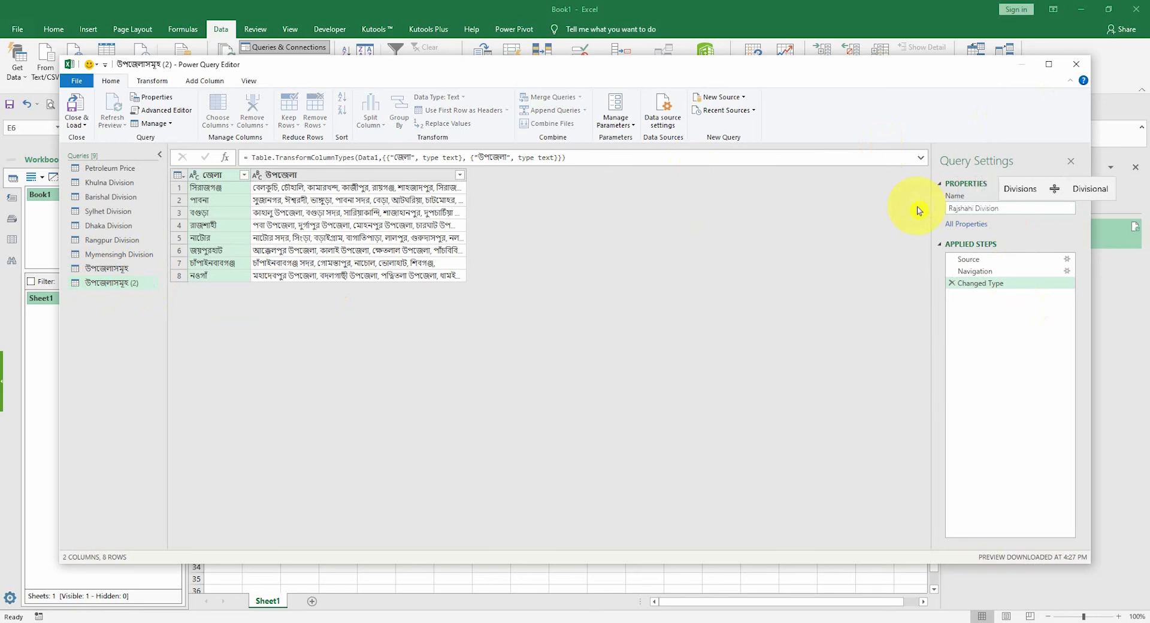
key("Return")
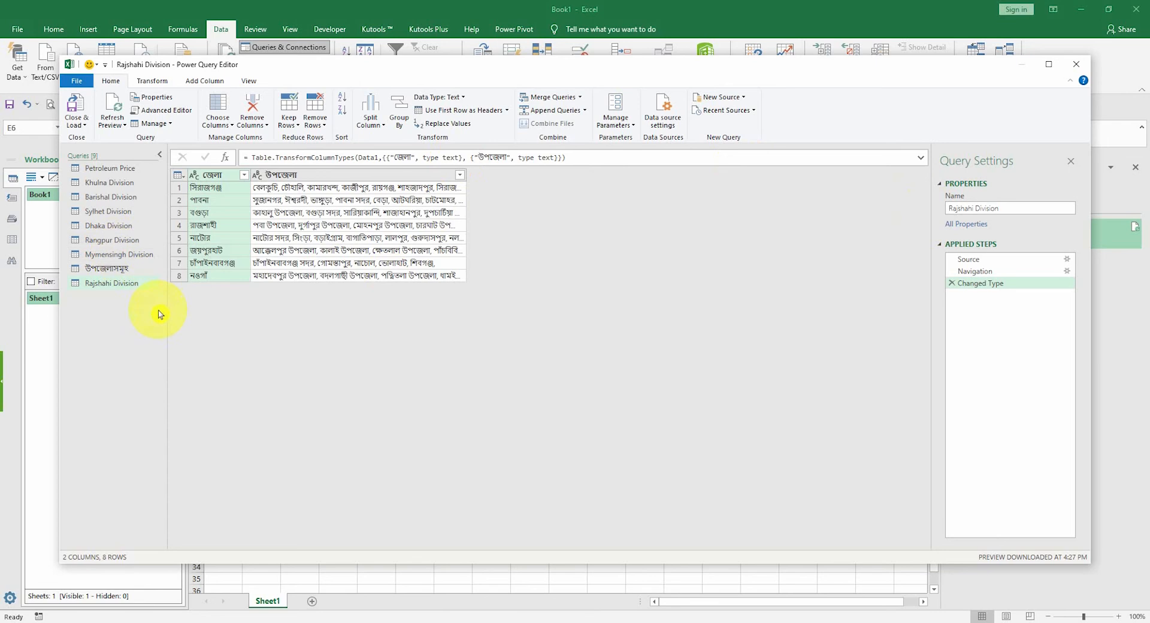
- Rename the remaining উপজেলাসমূহ query as Chittagong Division
left_click(108, 269)
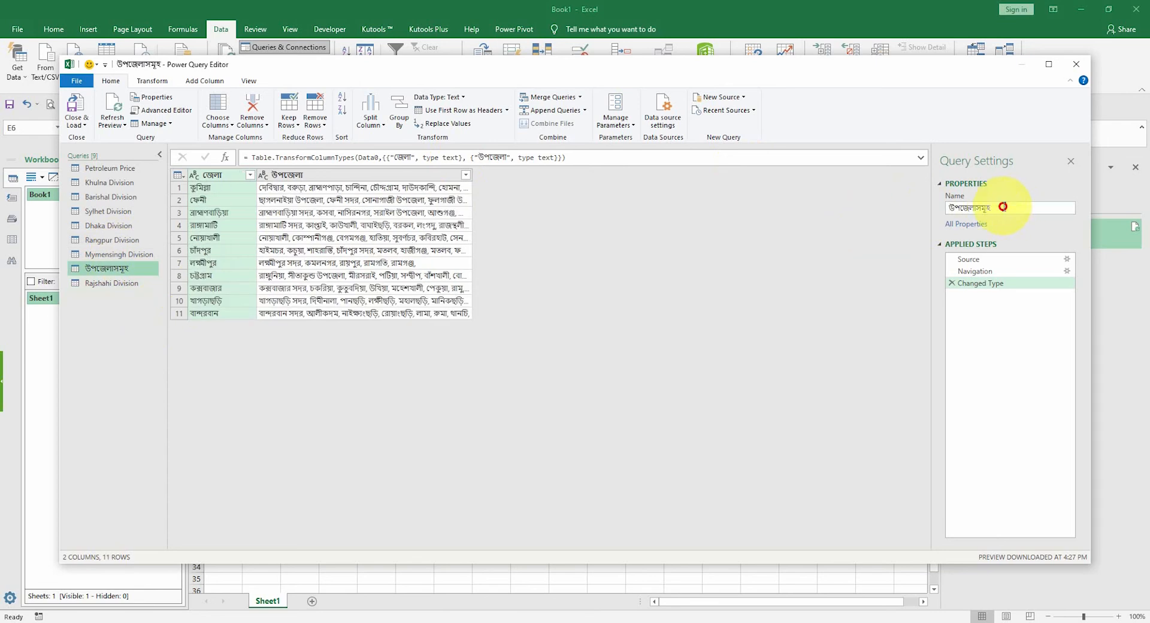
left_click_drag(1001, 206, 930, 214)
type("C")
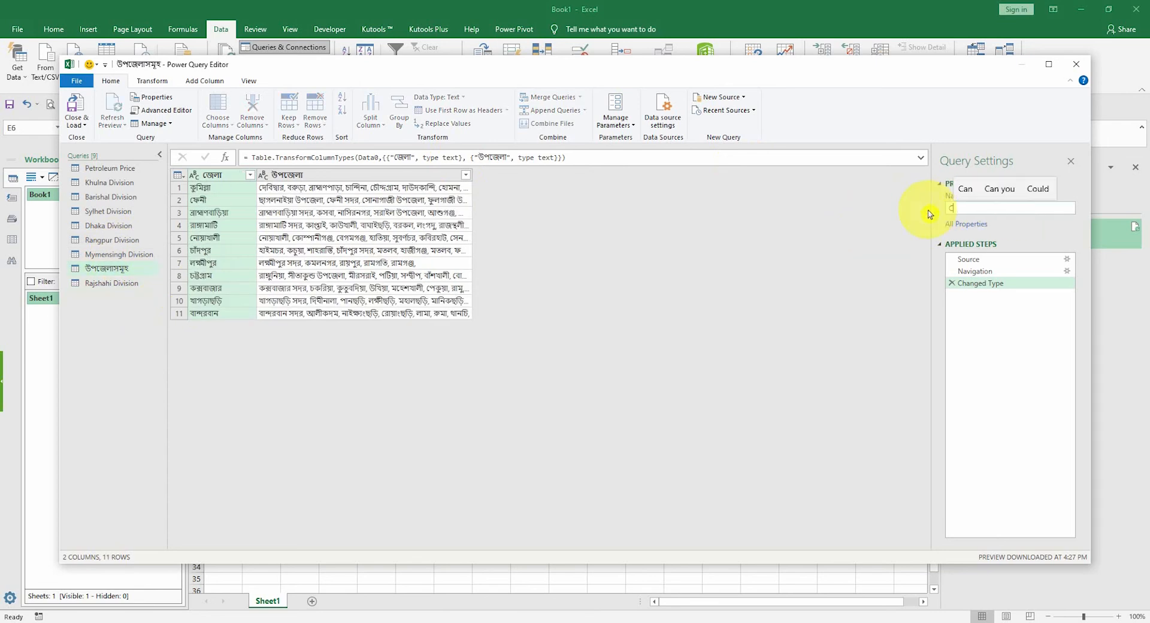
type("hittagong")
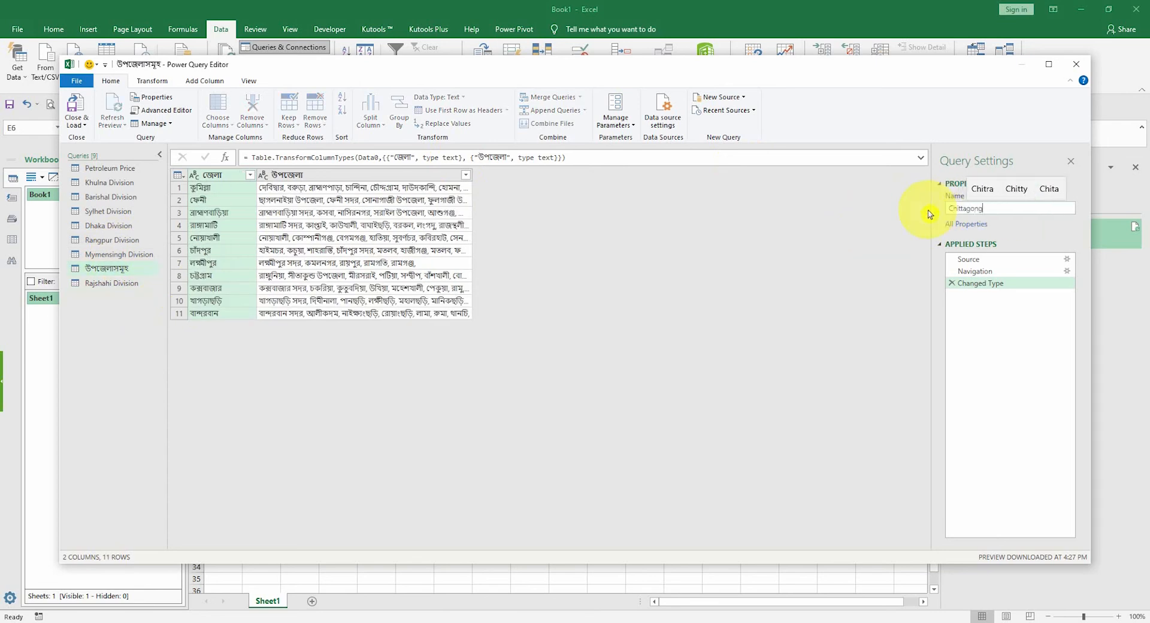
type(" Division")
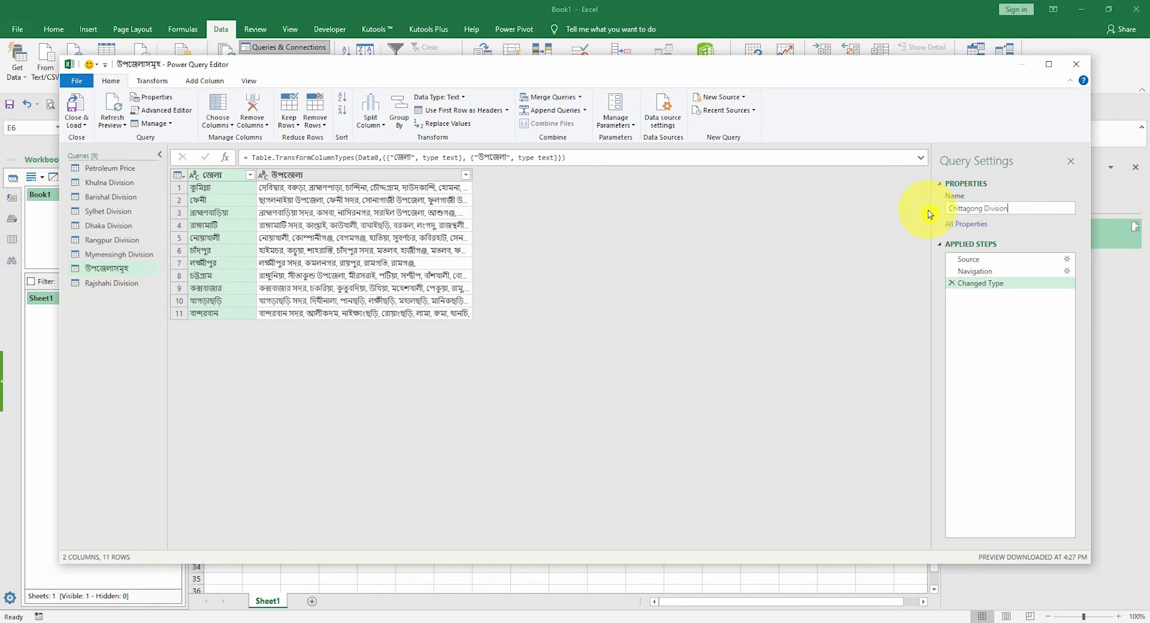
key("Return")
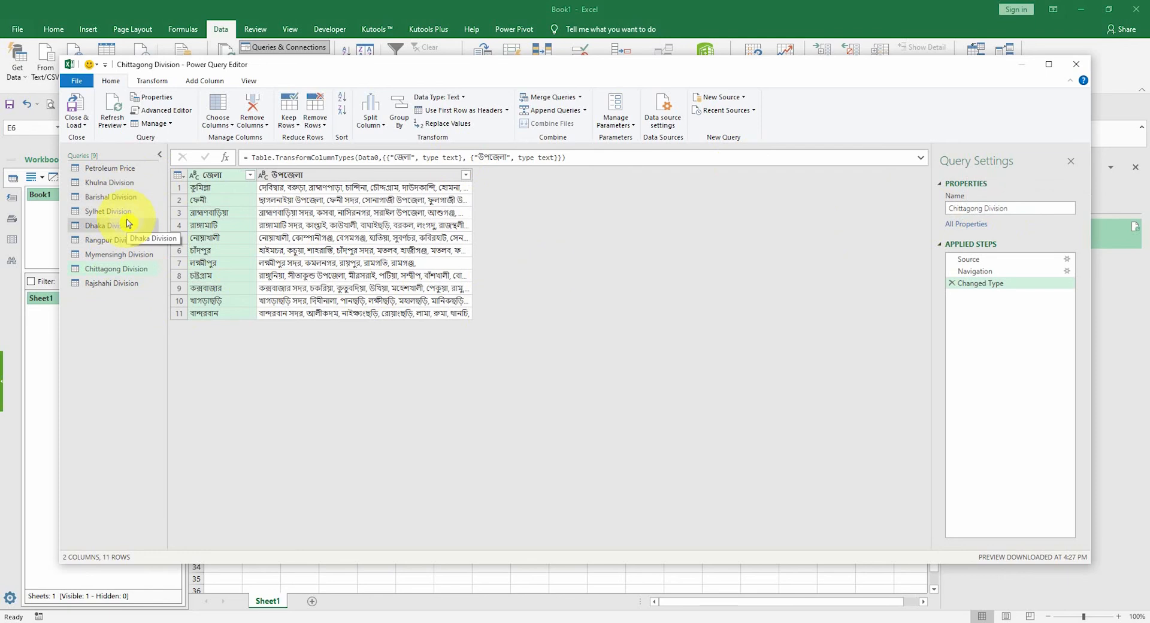
- Close the query editor and load the renamed division queries into worksheets
left_click(123, 186)
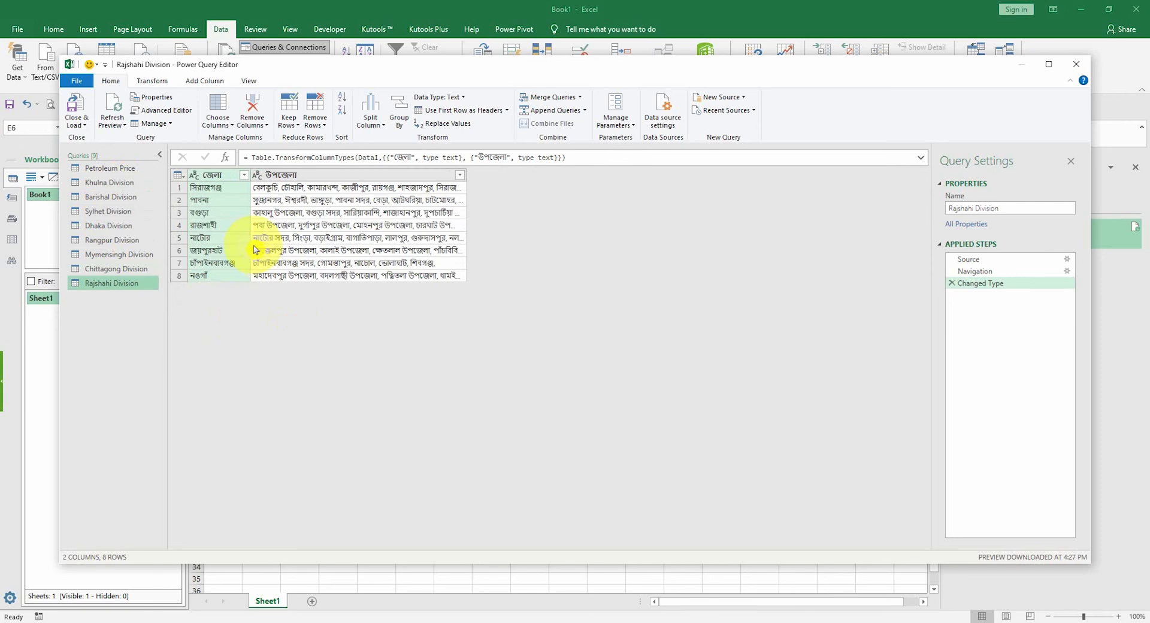
left_click(77, 103)
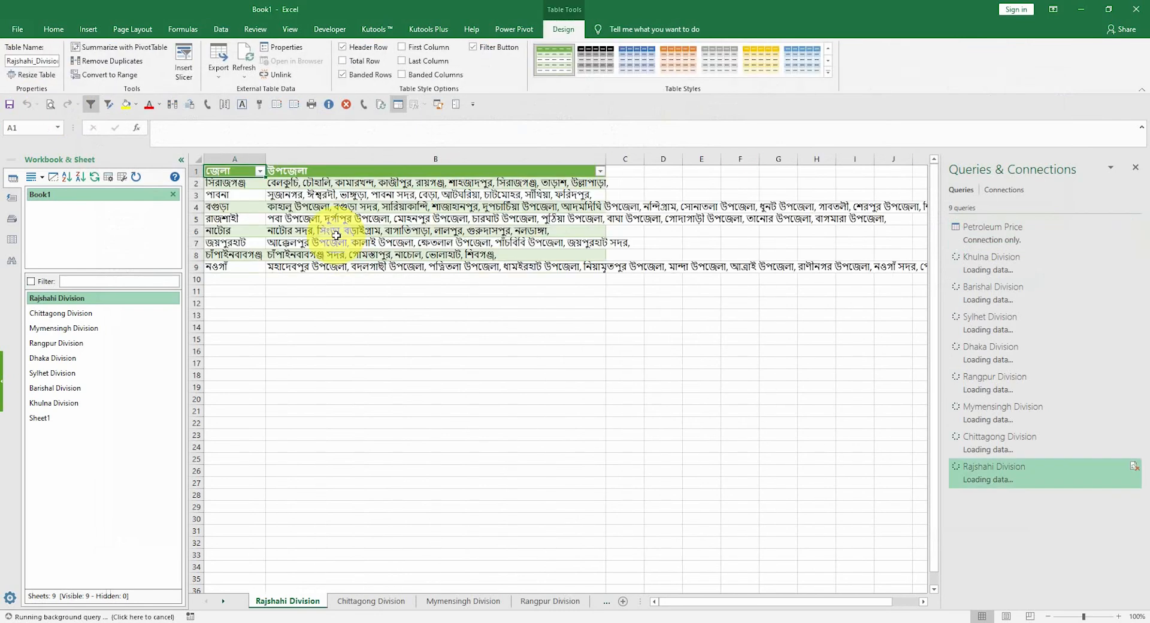
- Look through the loaded division worksheets, including Rajshahi, Chittagong, Mymensingh, Rangpur, Dhaka, Sylhet and Barishal
left_click(359, 230)
left_click(375, 602)
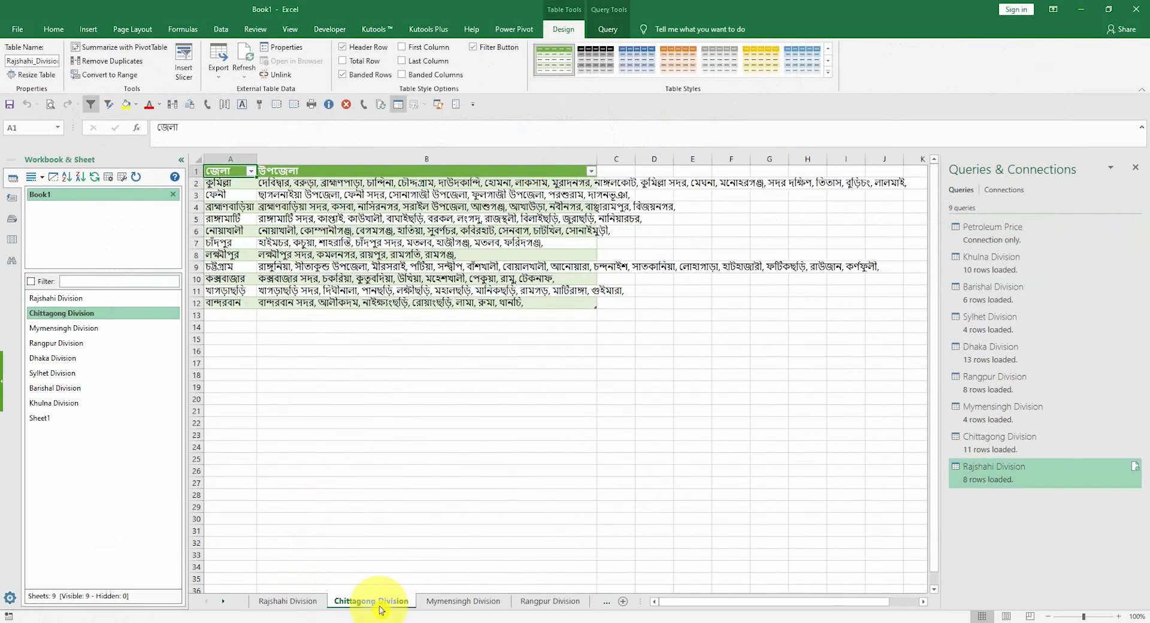
left_click(302, 243)
left_click(440, 601)
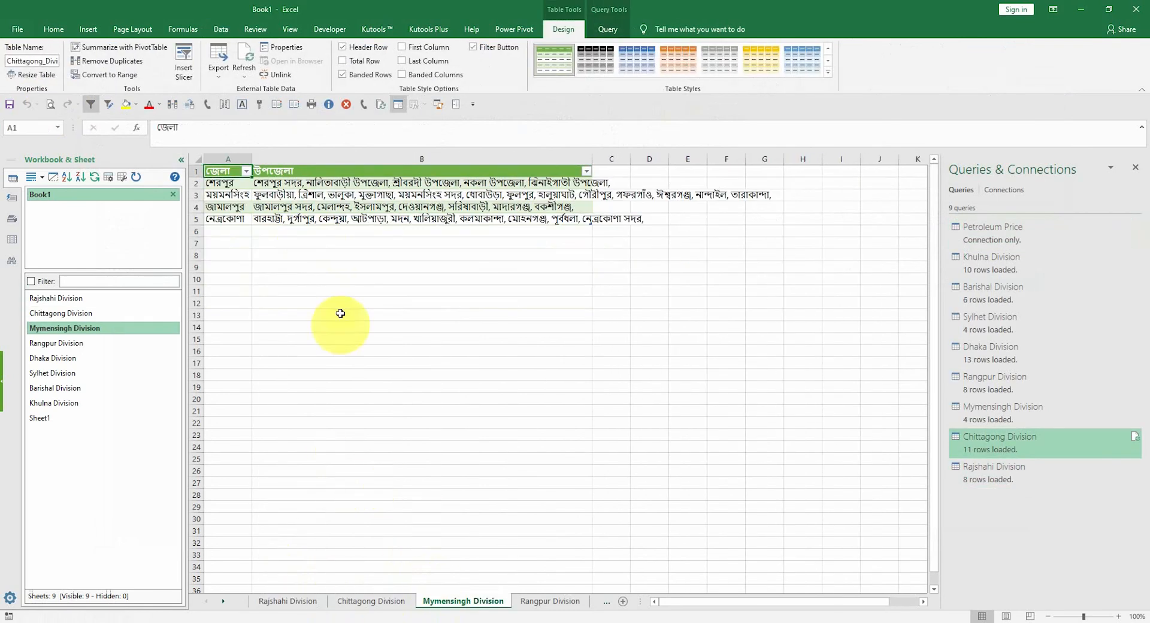
left_click(77, 344)
left_click(73, 358)
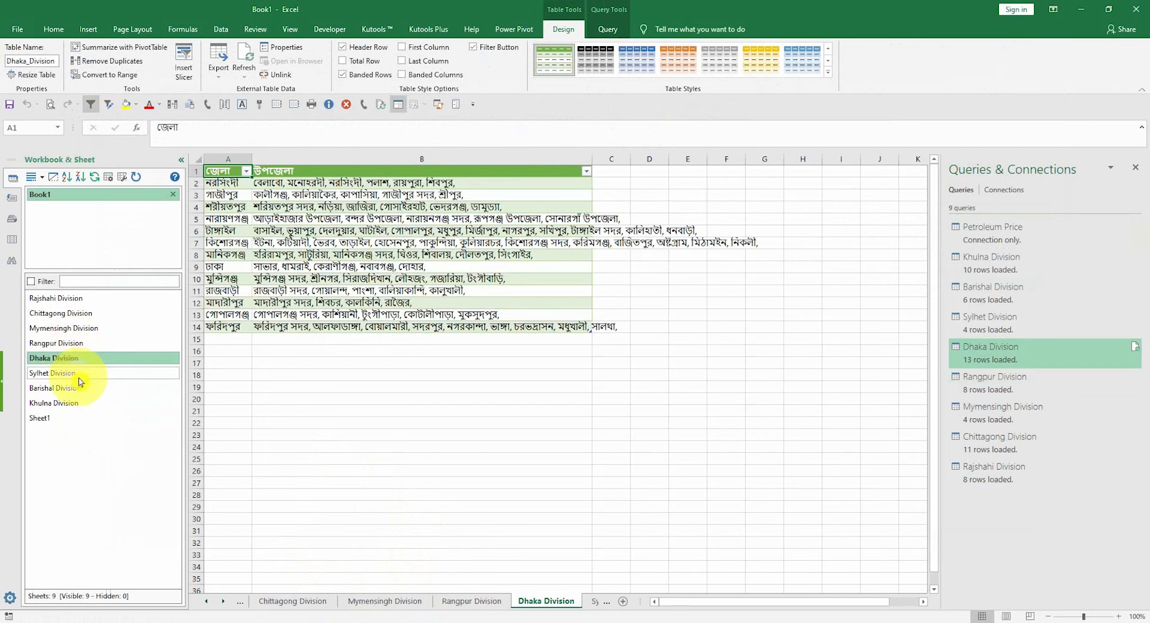
left_click(79, 374)
left_click(77, 388)
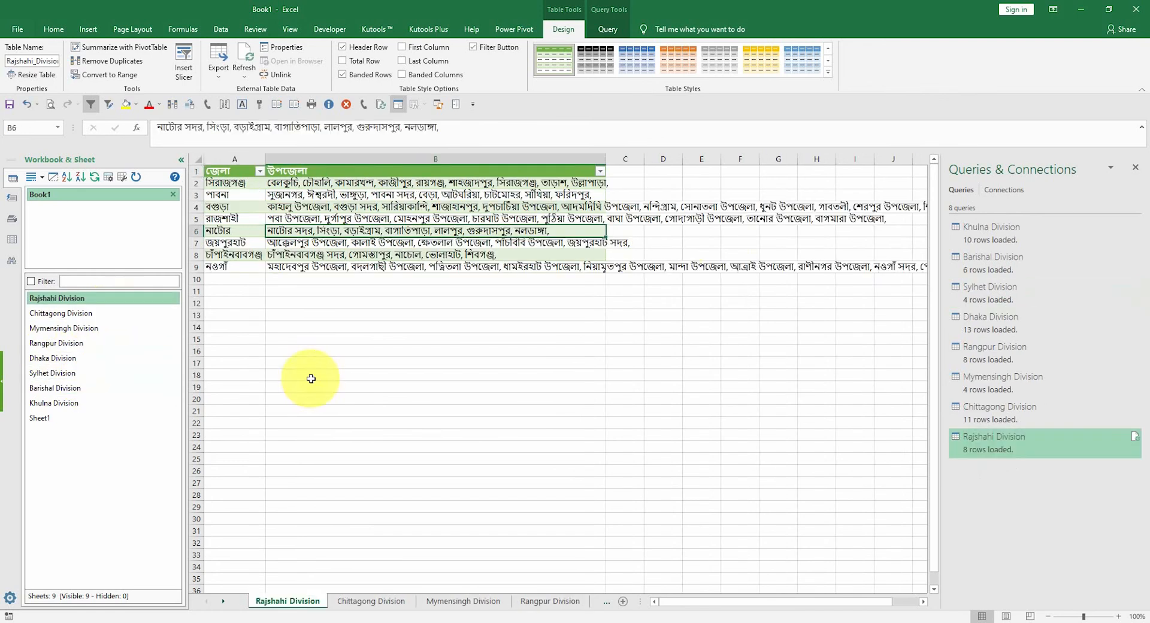
- Open the Khulna Division query for editing and expand the list of queries
left_click(1000, 234)
right_click(994, 236)
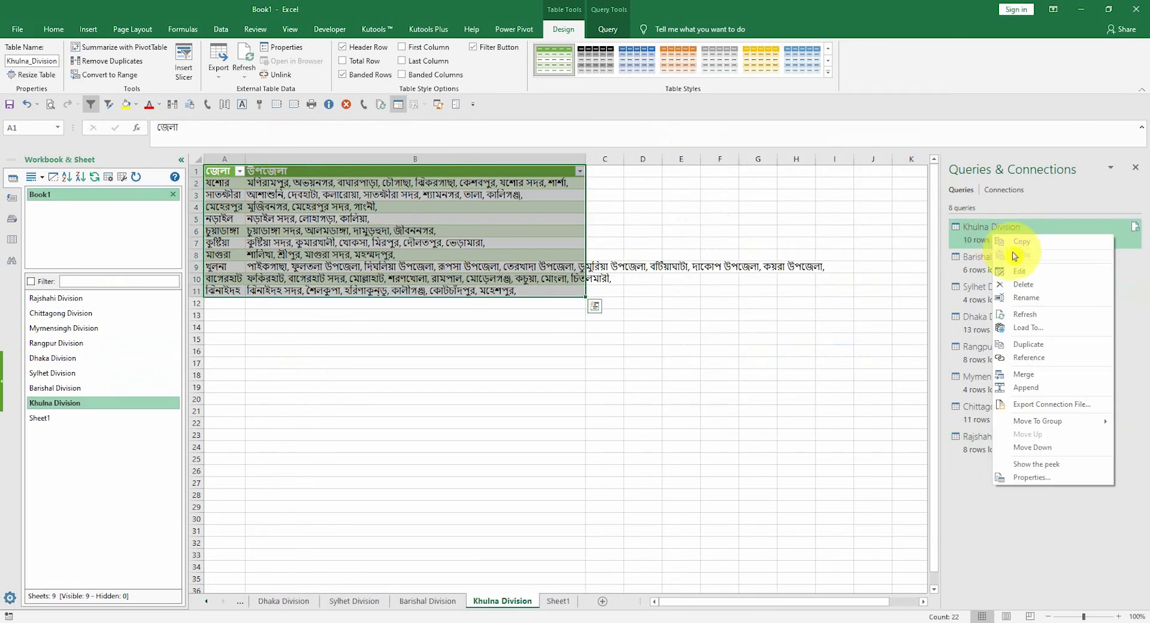
left_click(1035, 275)
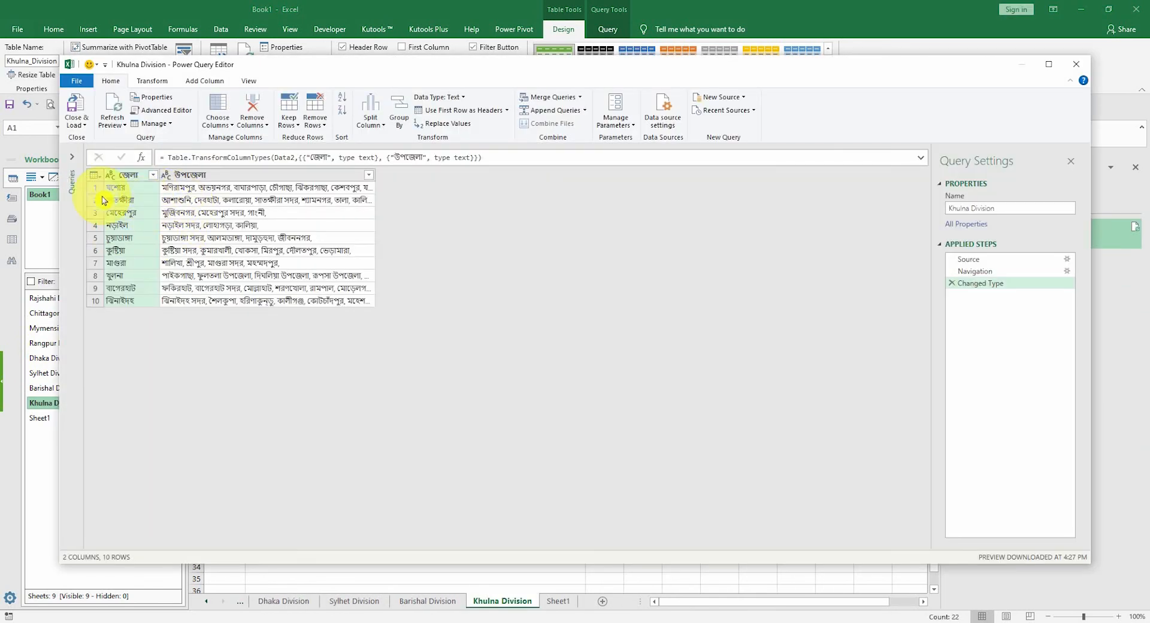
left_click(71, 157)
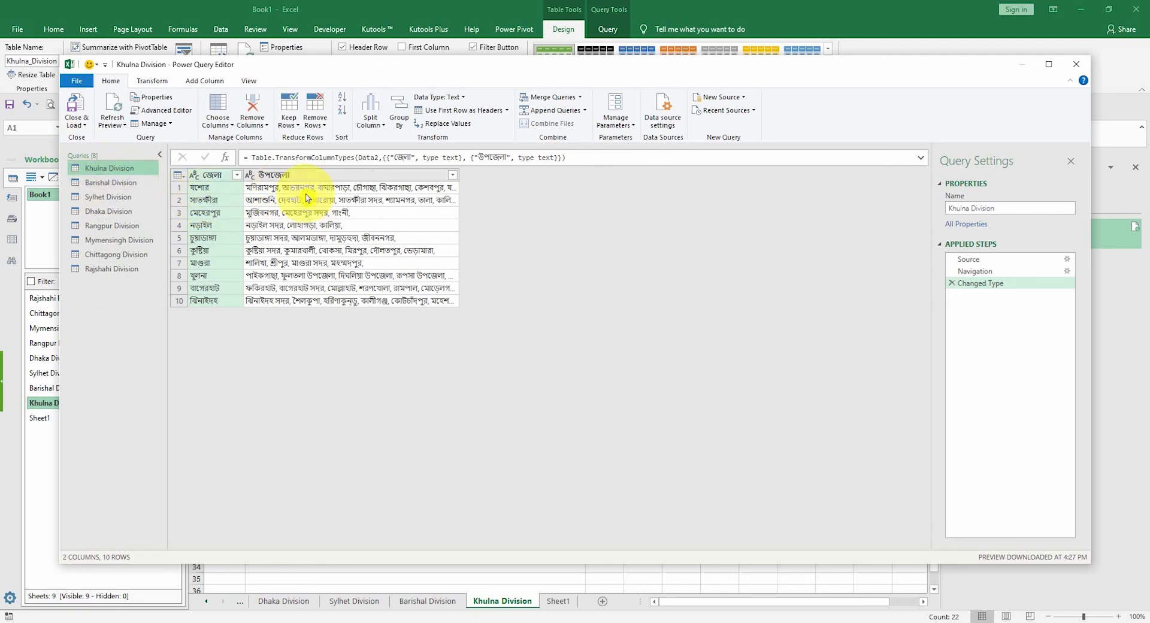
- Split the উপজেলা column of the Khulna Division query at each comma, with the quote character set to None
left_click(294, 174)
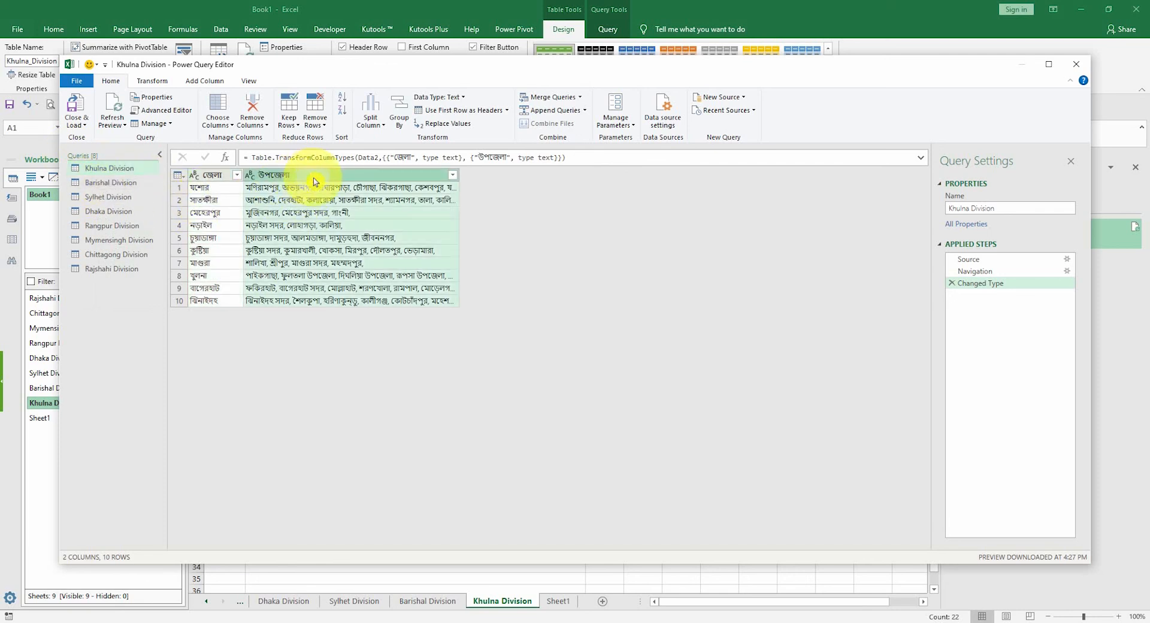
left_click(376, 127)
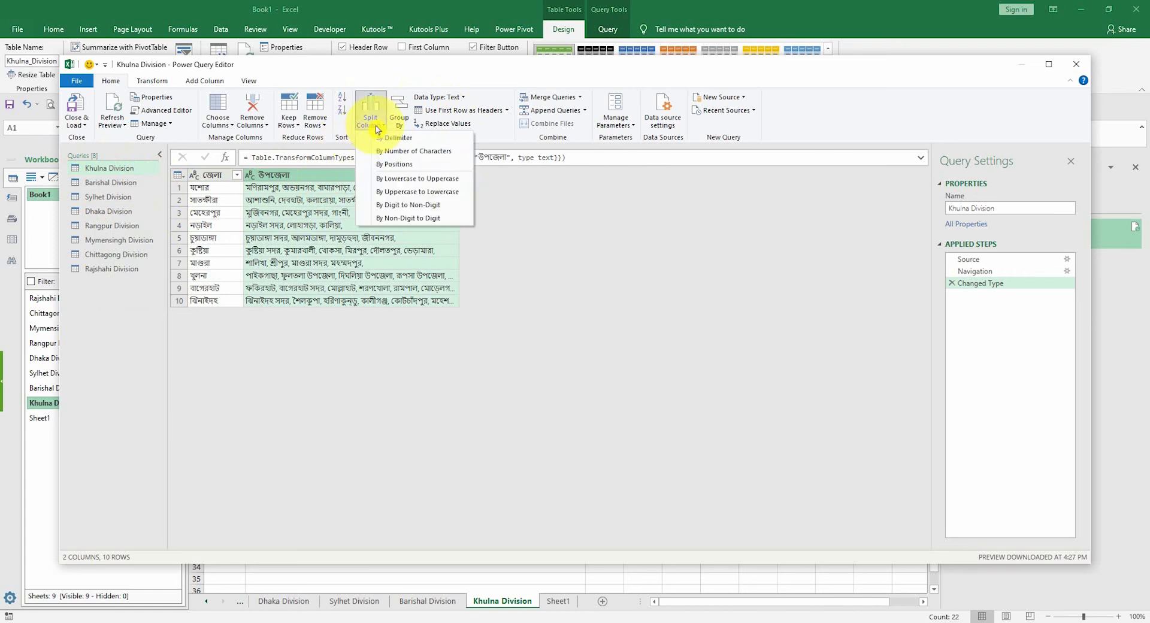
left_click(422, 166)
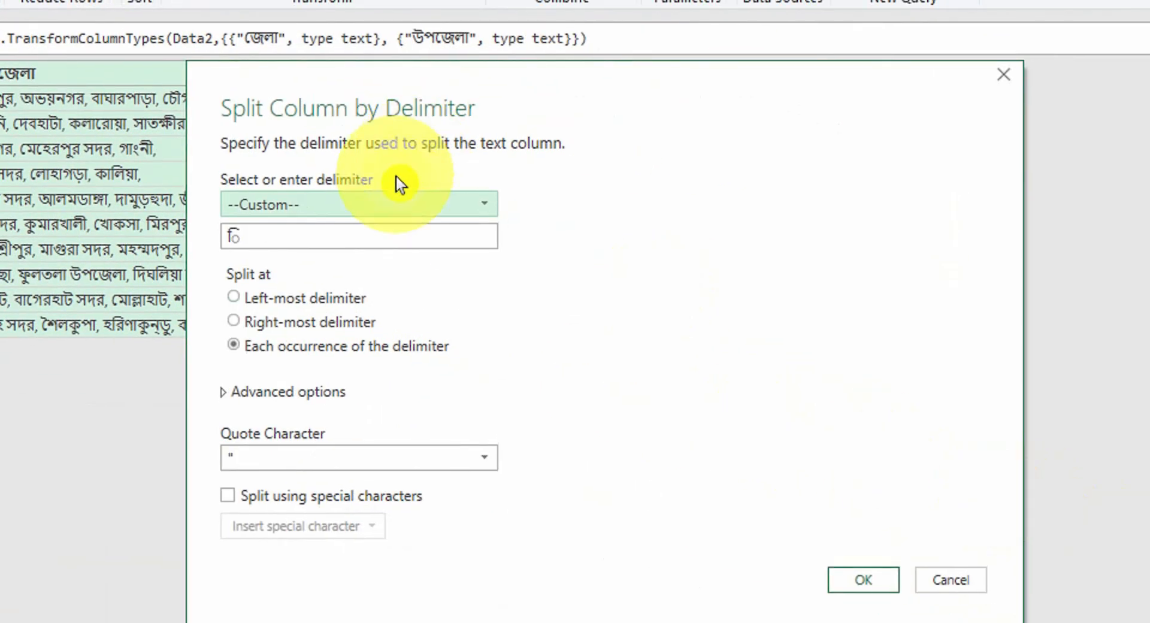
left_click(391, 194)
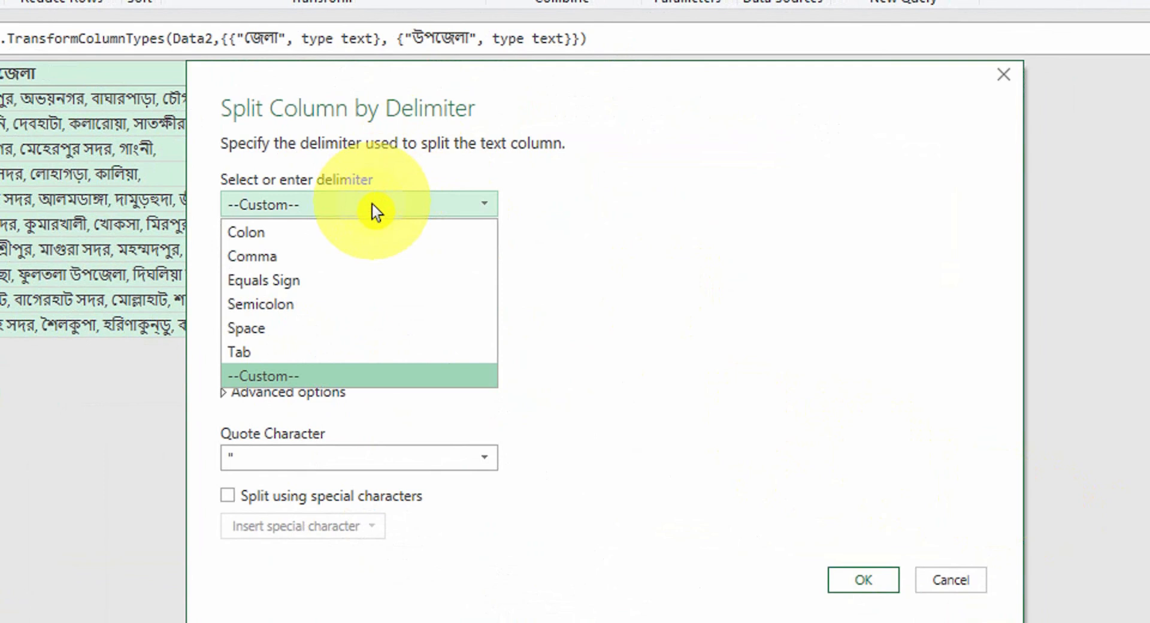
left_click(298, 262)
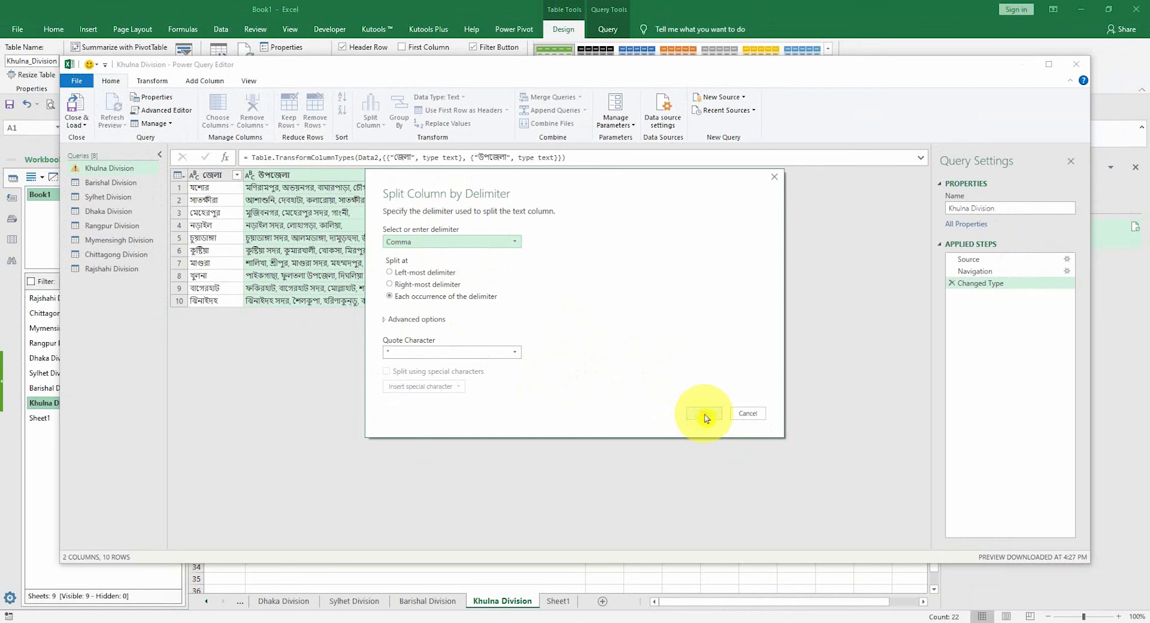
left_click(513, 354)
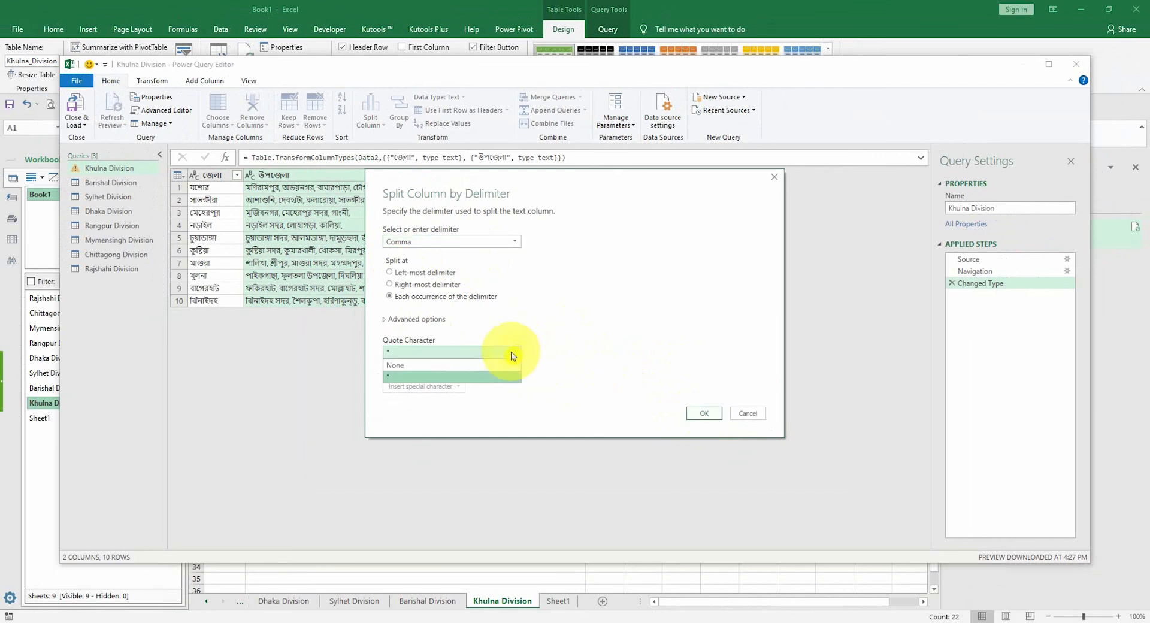
left_click(423, 365)
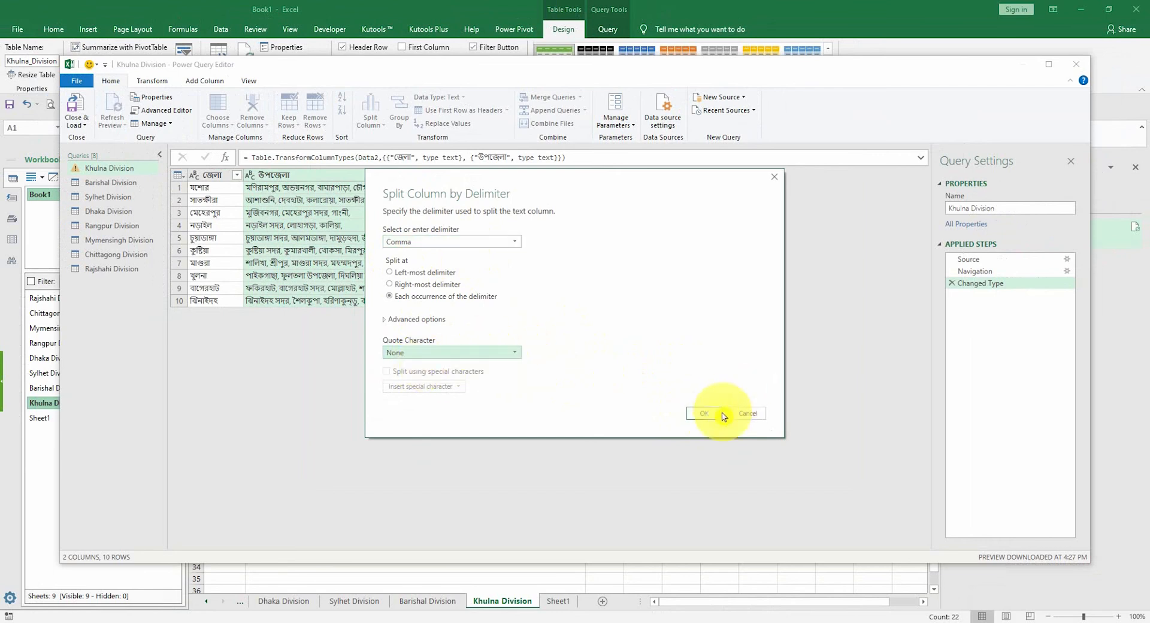
left_click(698, 413)
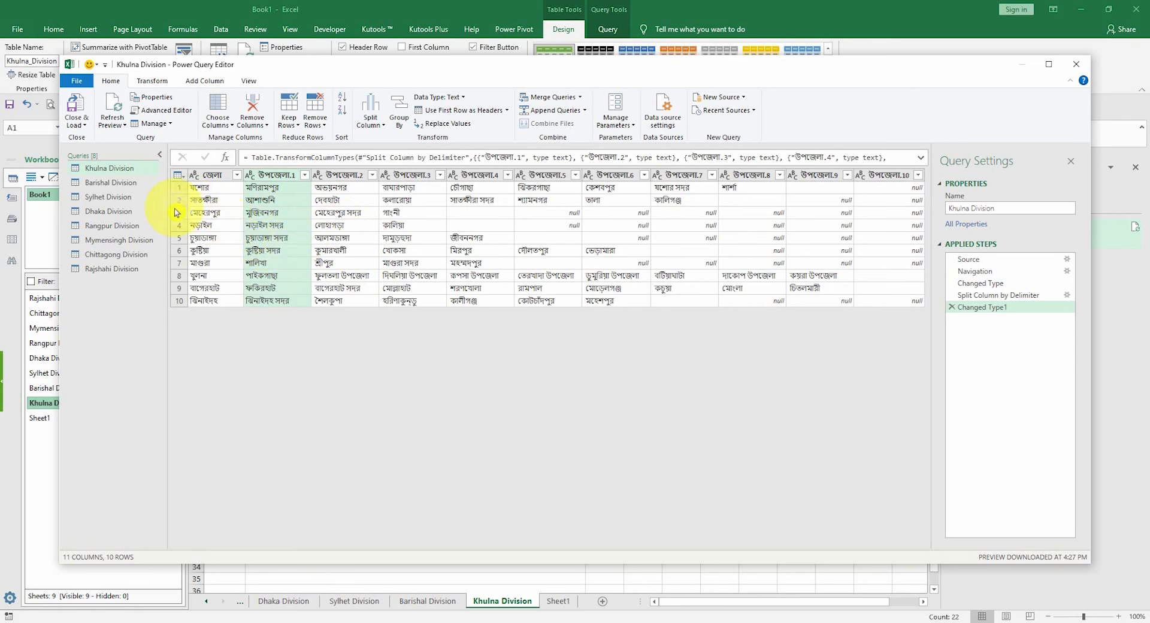
- Split the উপজেলা column of the Barishal Division query at each comma, with the quote character set to None
left_click(125, 184)
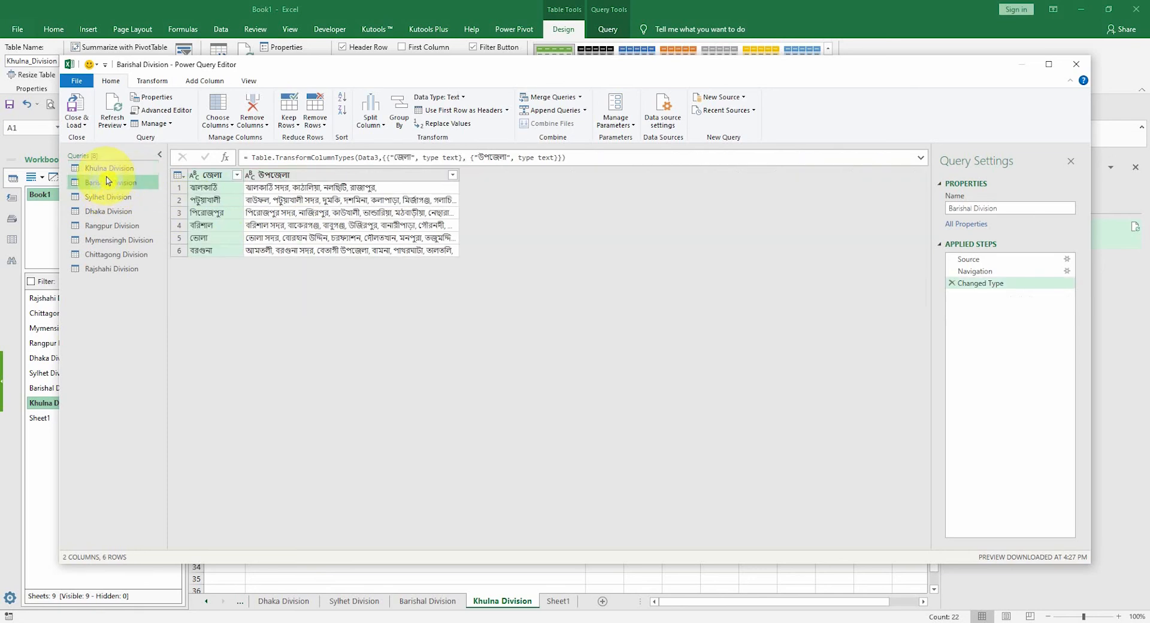
left_click(295, 174)
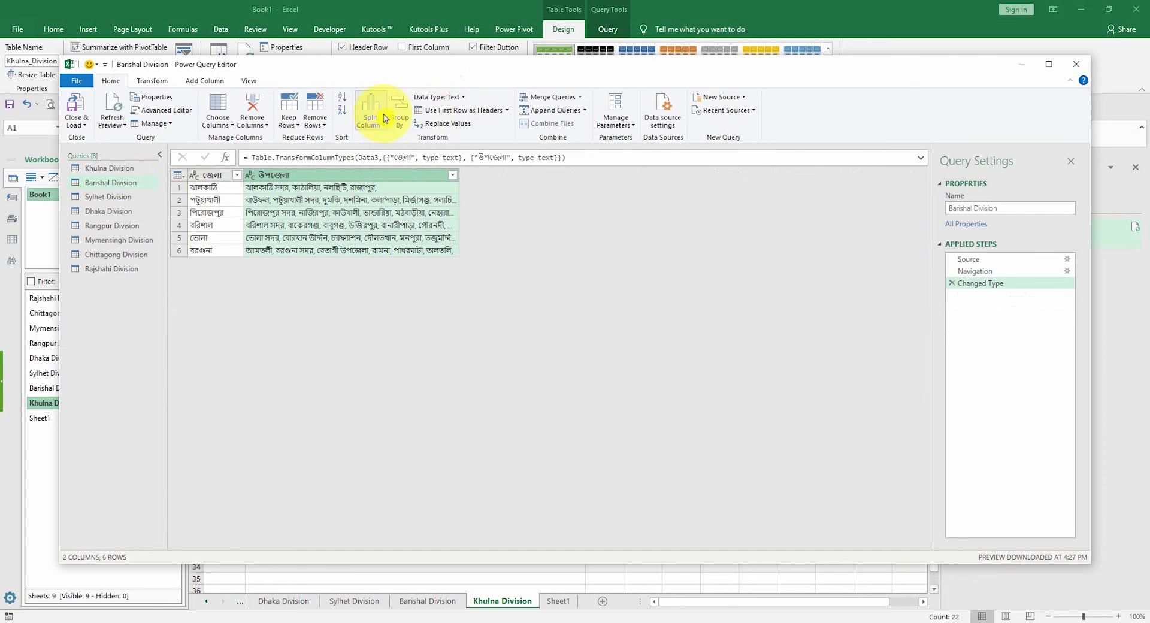
left_click(382, 124)
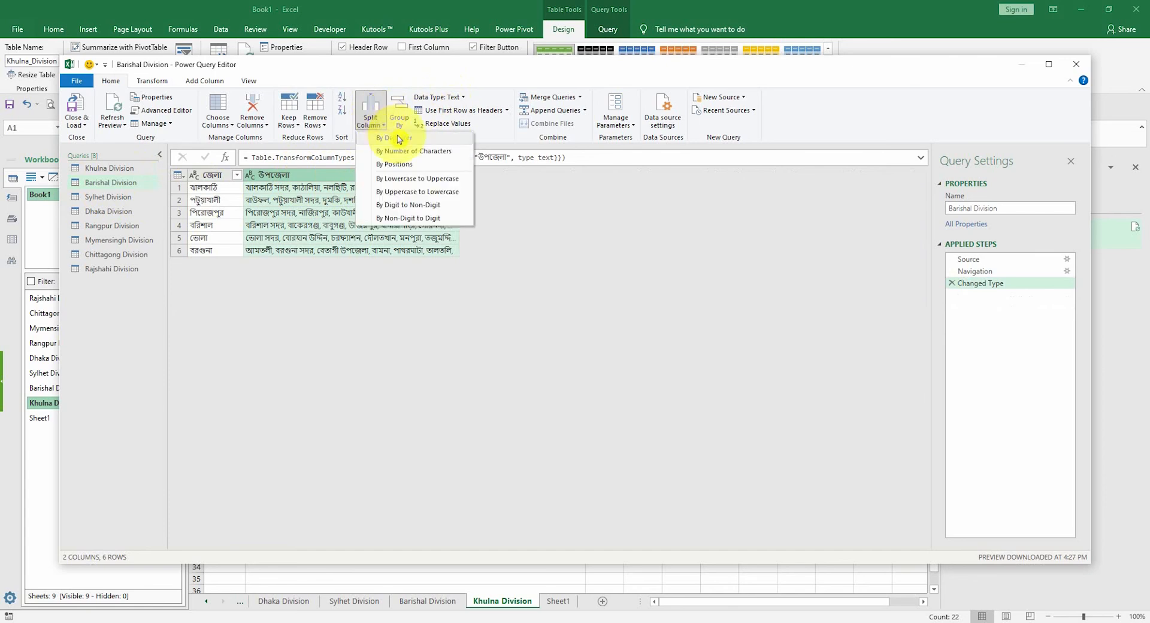
left_click(398, 138)
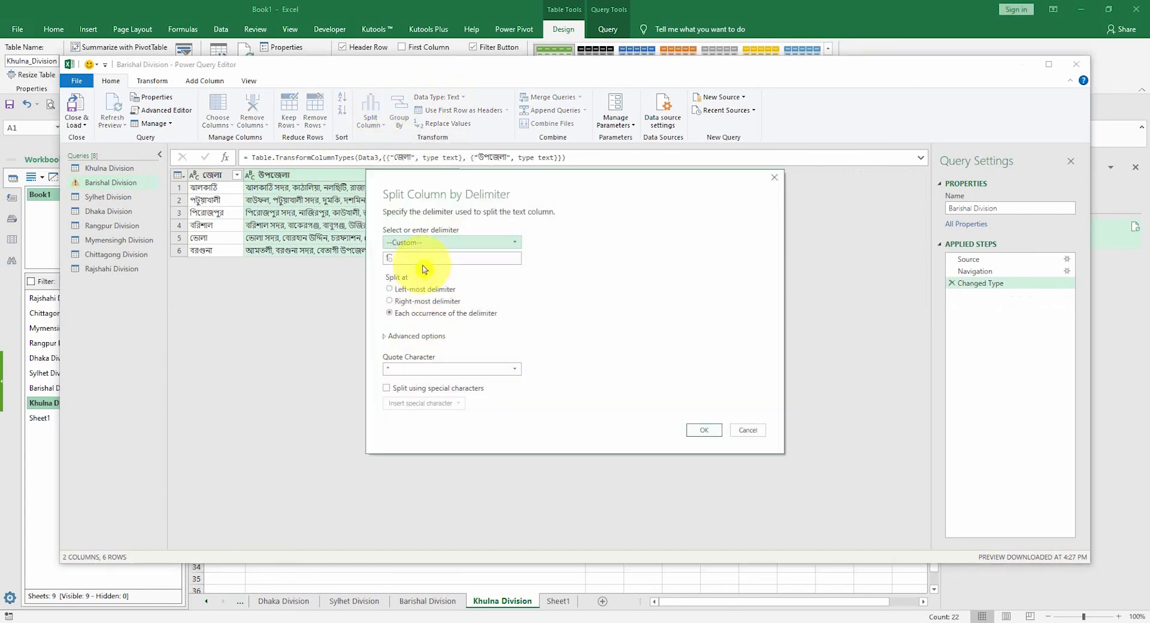
left_click(513, 241)
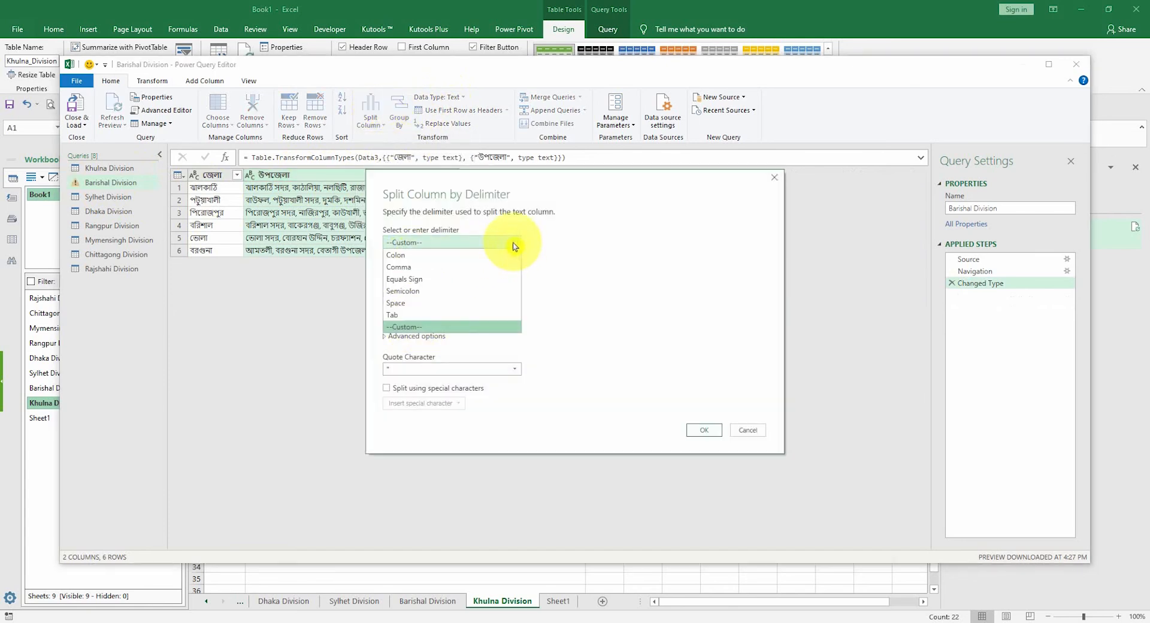
left_click(466, 266)
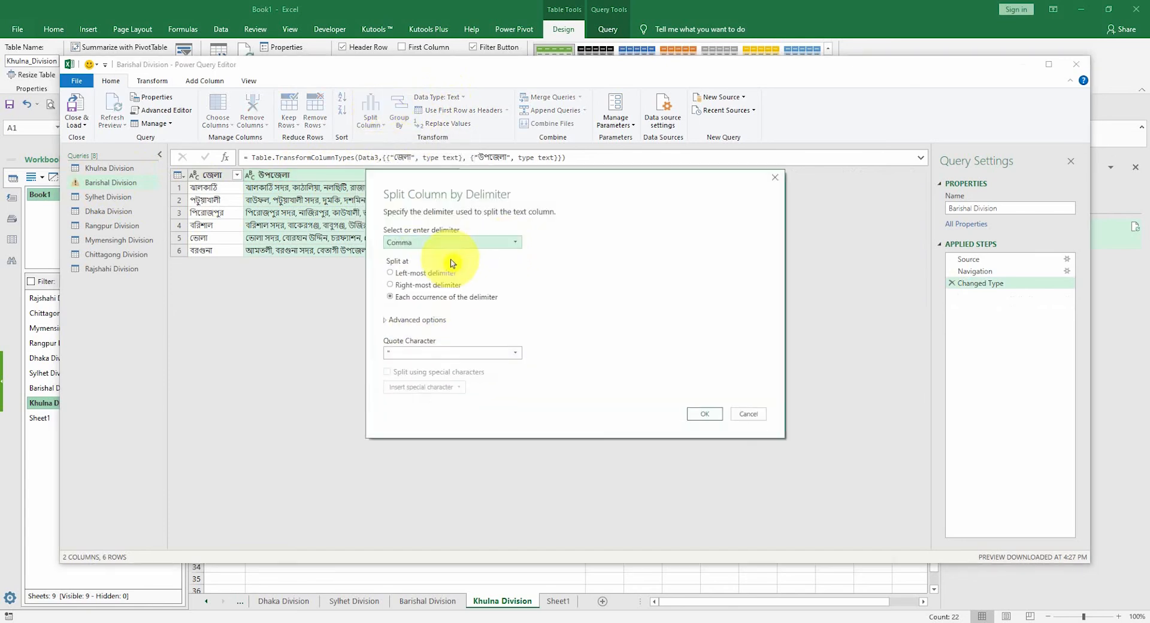
left_click(514, 355)
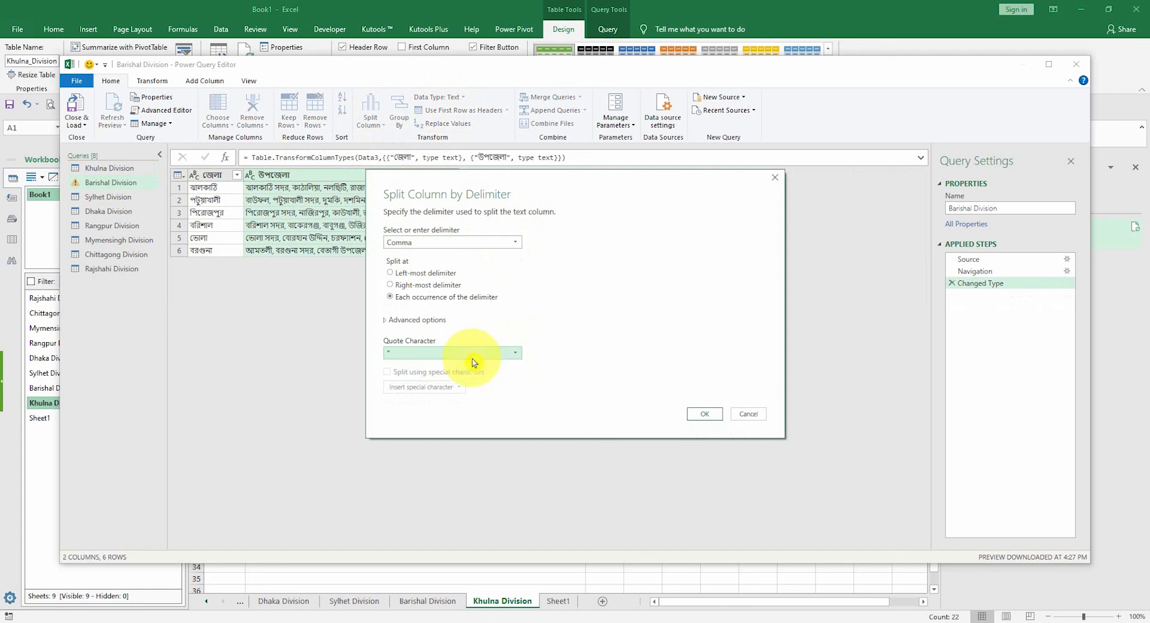
left_click(422, 366)
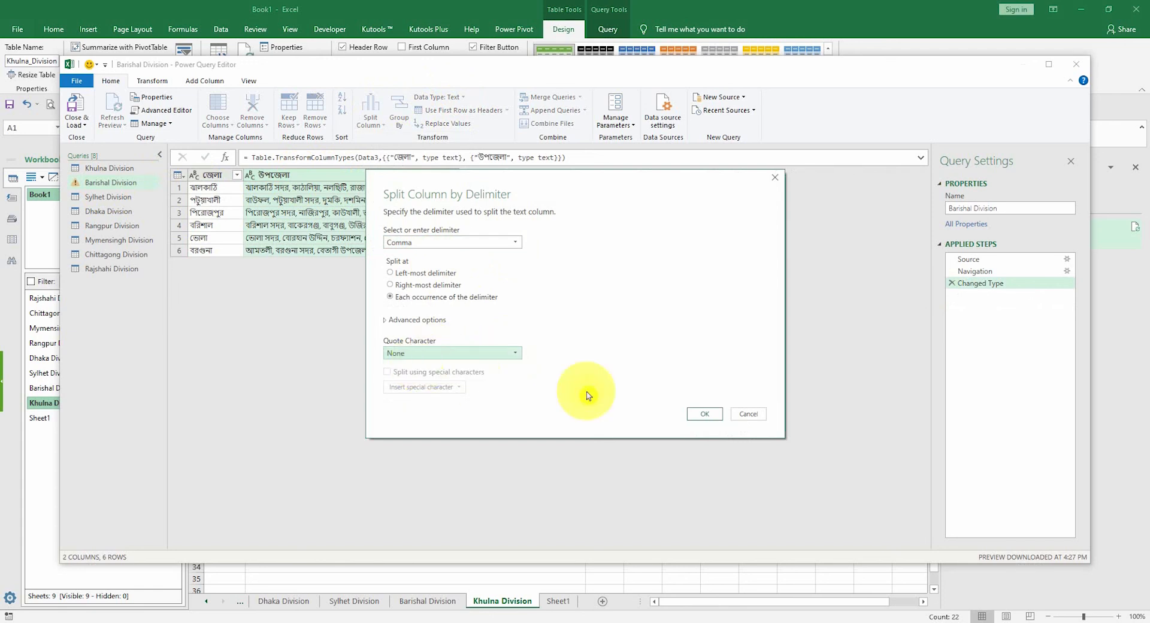
left_click(704, 414)
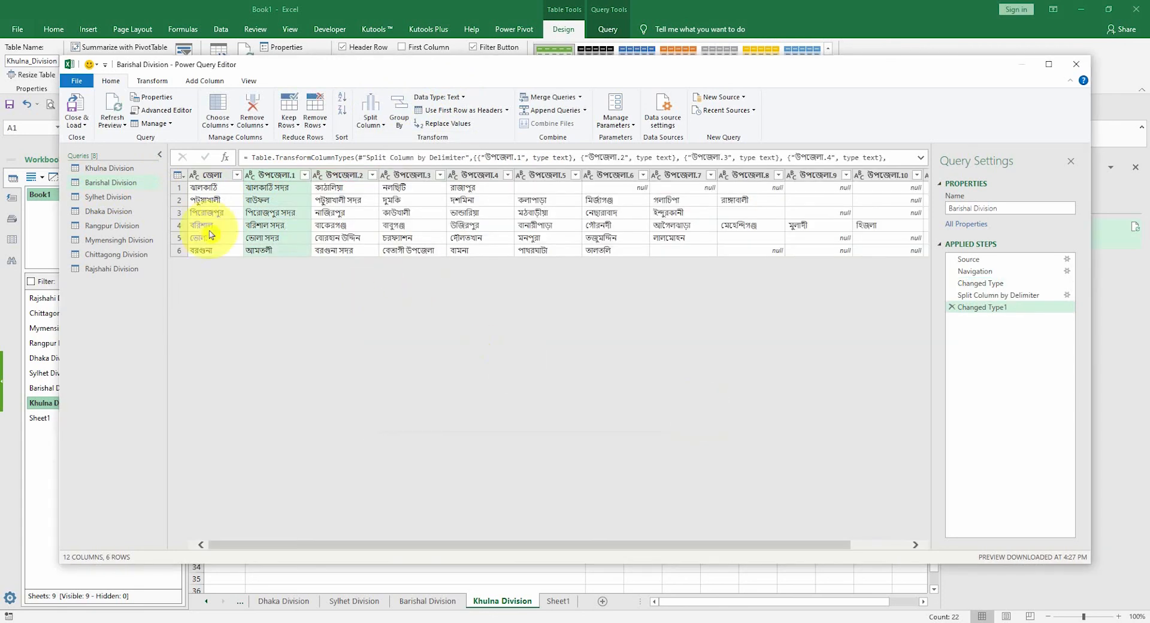
- Split the উপজেলা column of the Sylhet Division query at each comma, with the quote character set to None
left_click(114, 199)
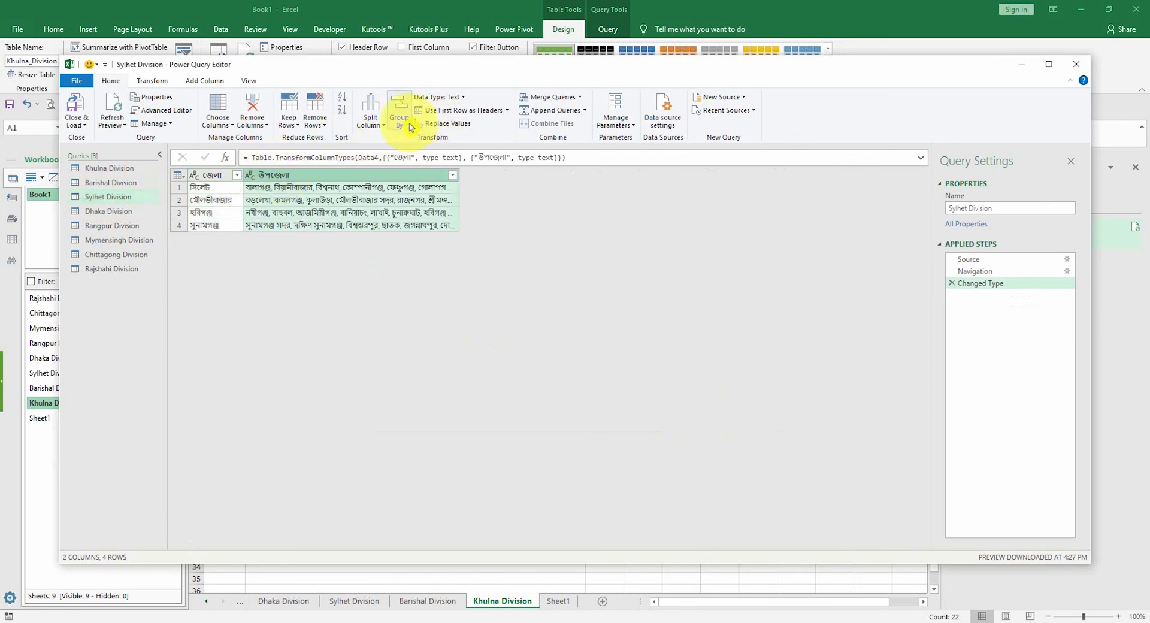
left_click(370, 119)
left_click(390, 143)
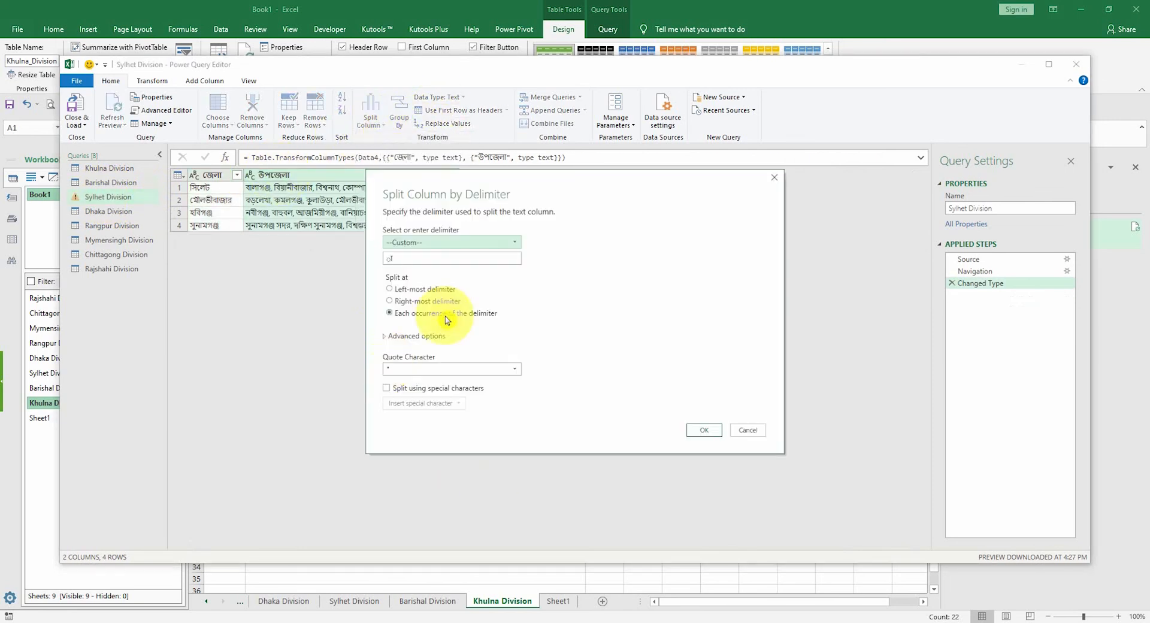
left_click(419, 242)
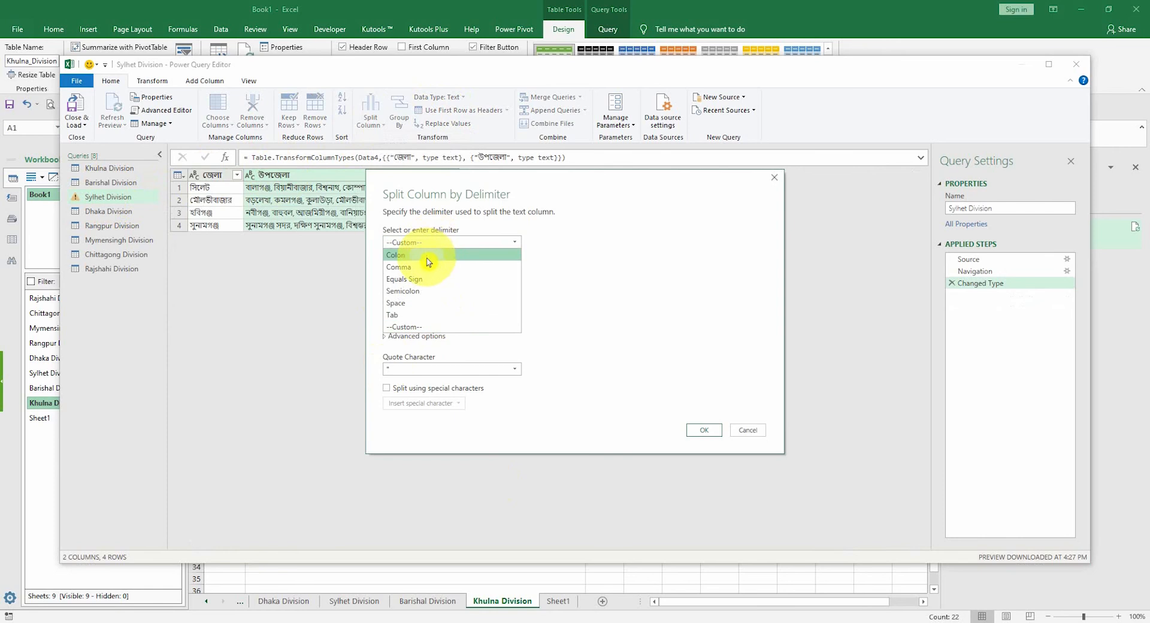
left_click(414, 267)
left_click(421, 352)
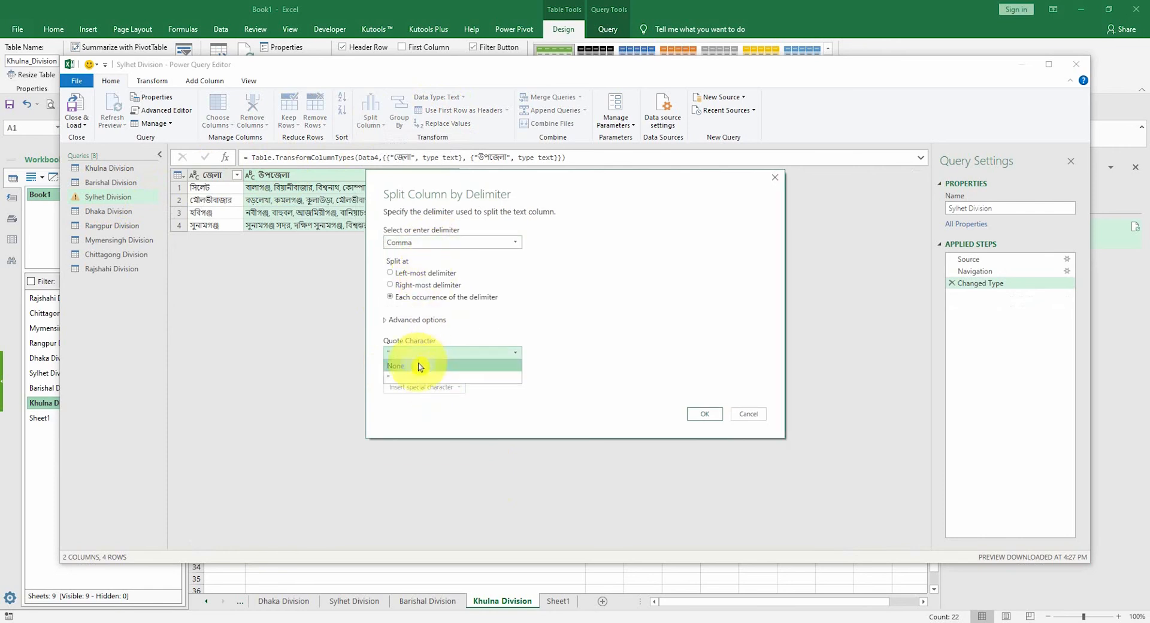
left_click(419, 365)
left_click(702, 413)
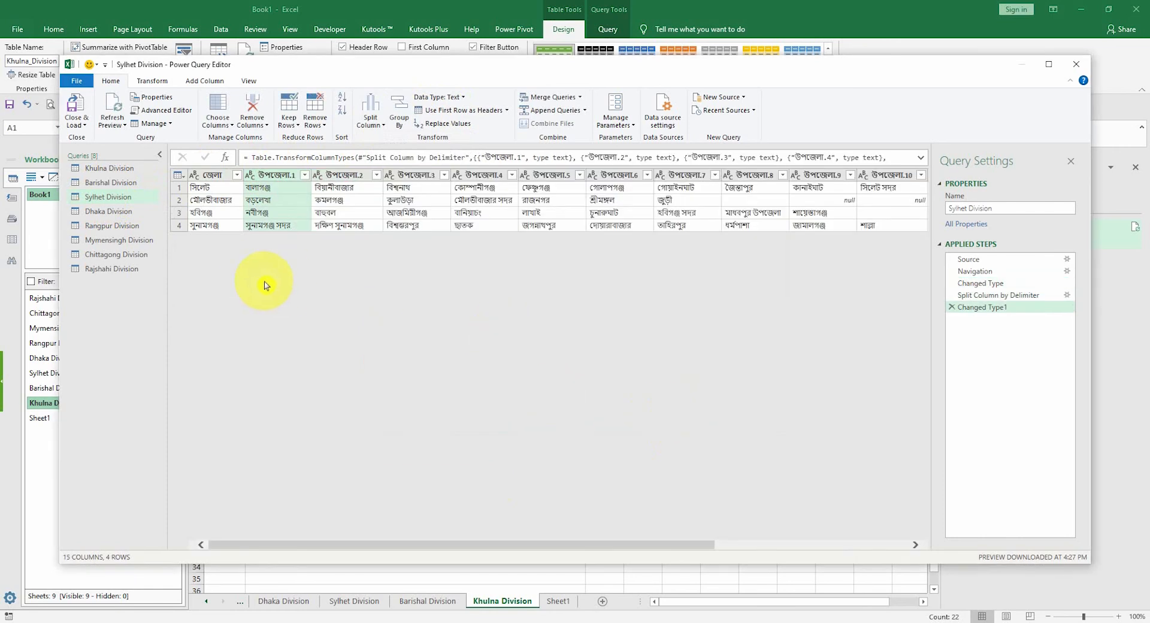
- Split the উপজেলা column of the Dhaka Division query at each comma, with the quote character set to None
left_click(113, 217)
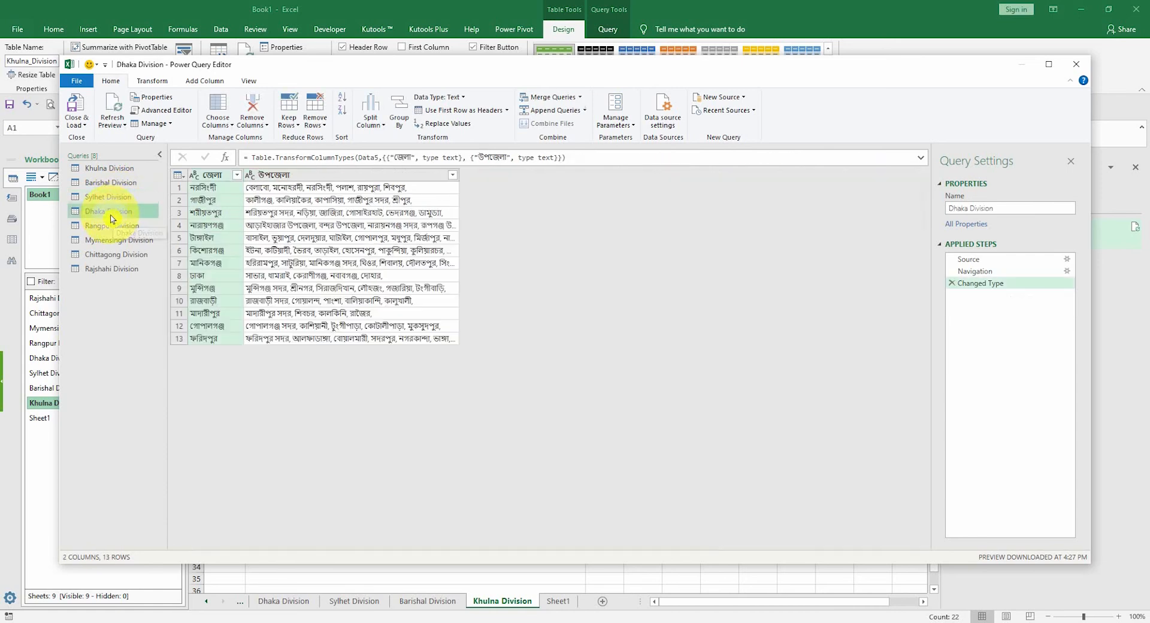
left_click(271, 174)
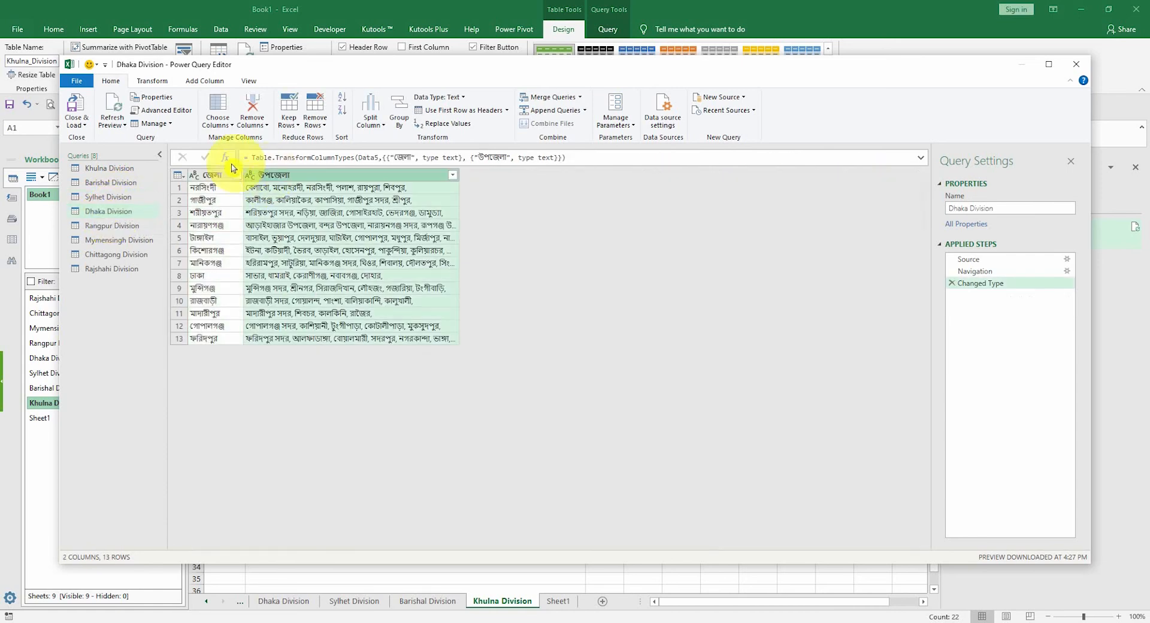
left_click(384, 125)
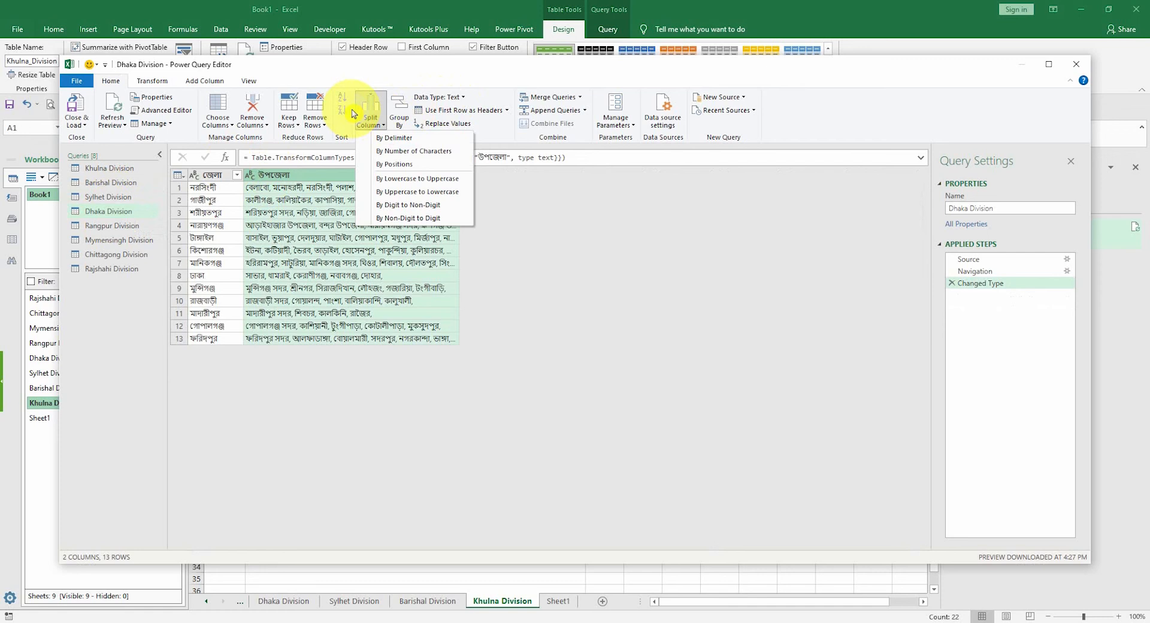
left_click(392, 139)
left_click(429, 242)
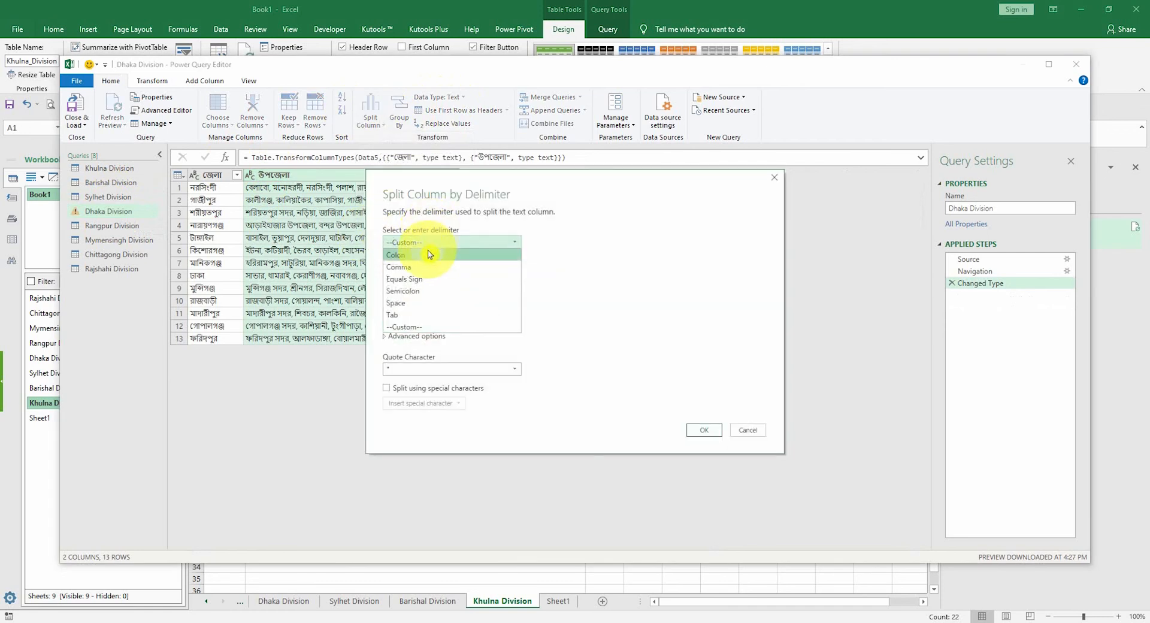
left_click(423, 264)
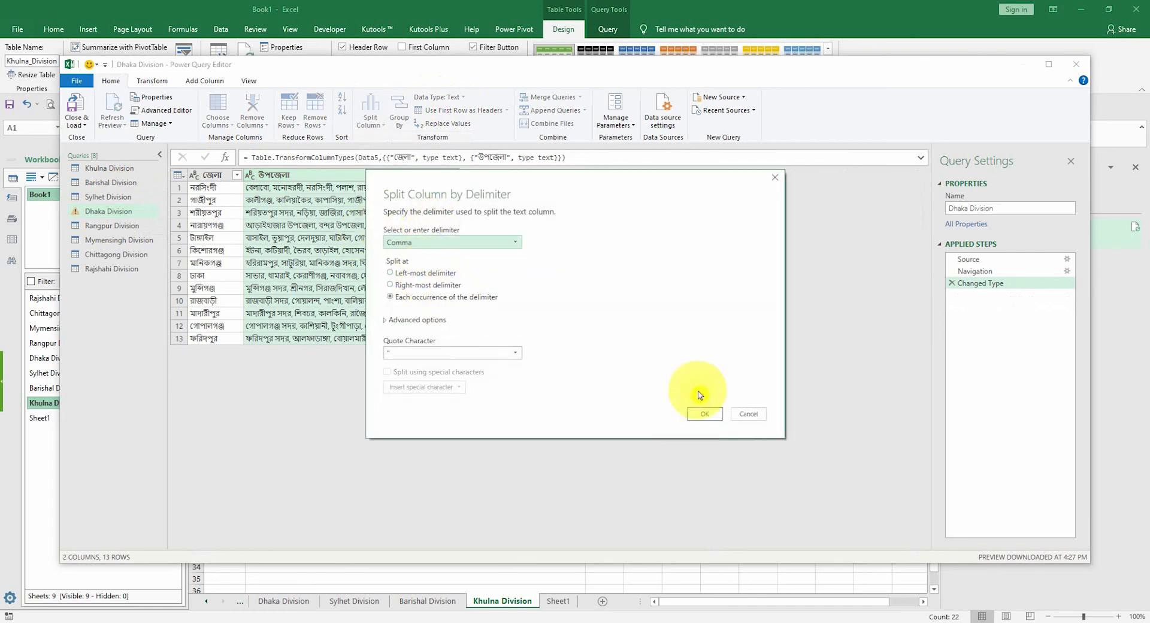
left_click(457, 353)
left_click(479, 378)
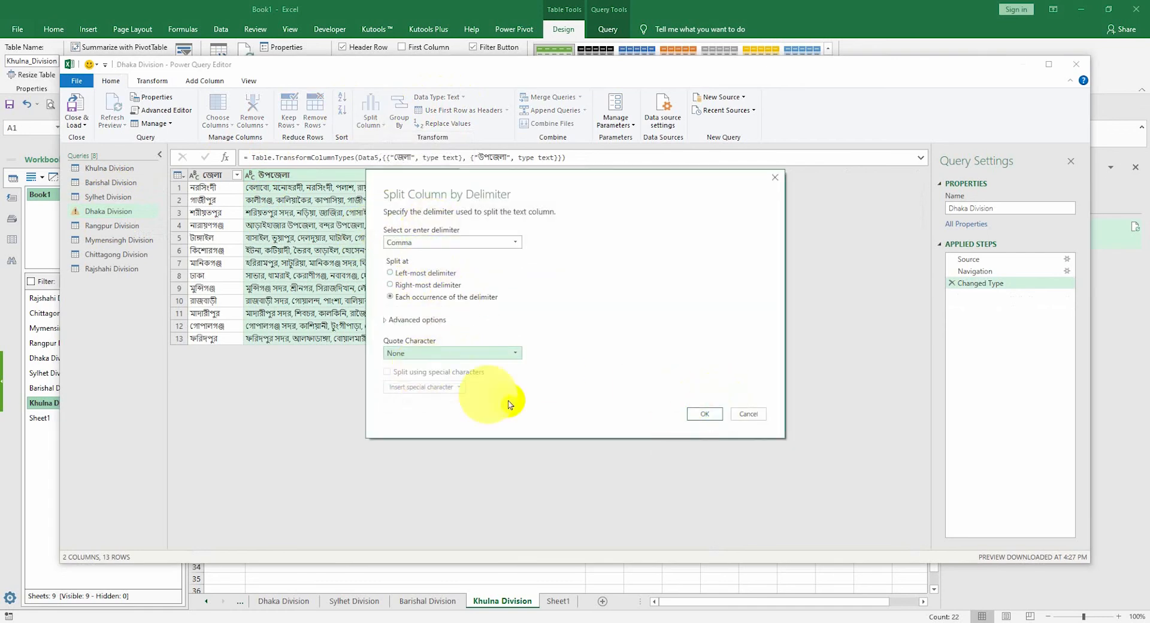
left_click(702, 413)
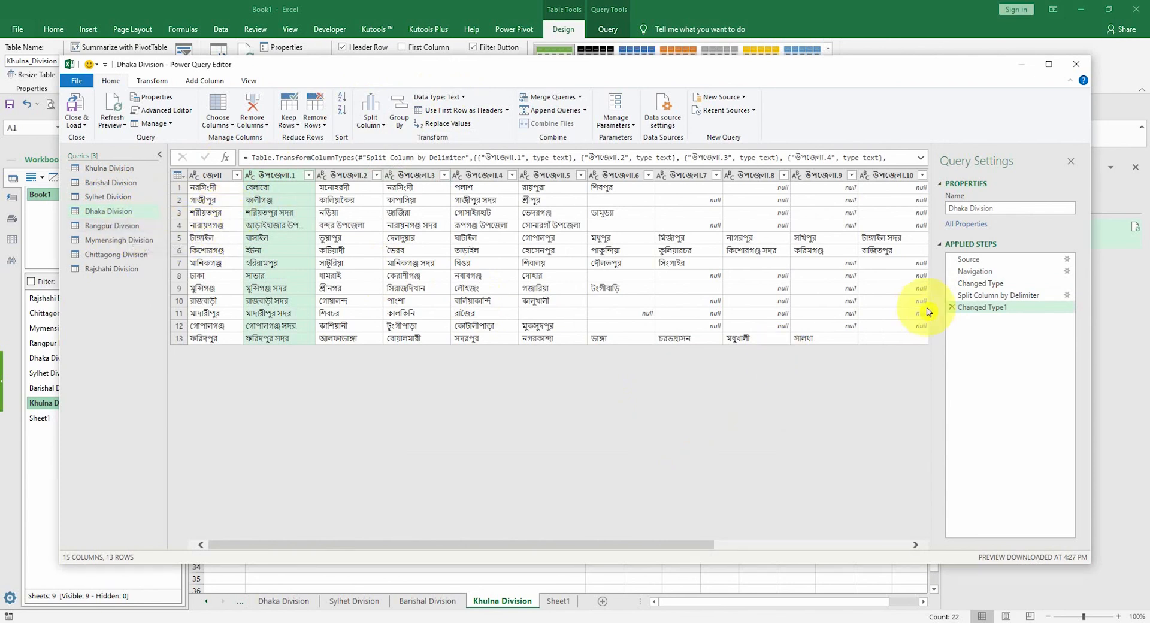
- Compare the Dhaka Division data at the applied steps before and after the column split, ending on the last step
left_click(992, 295)
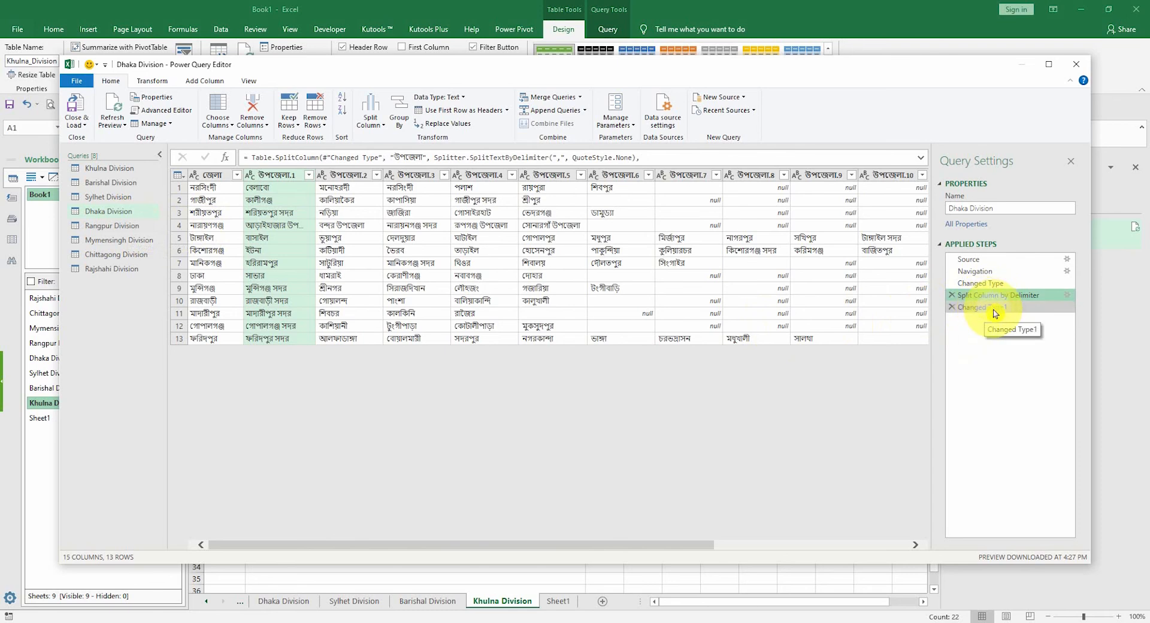
left_click(994, 284)
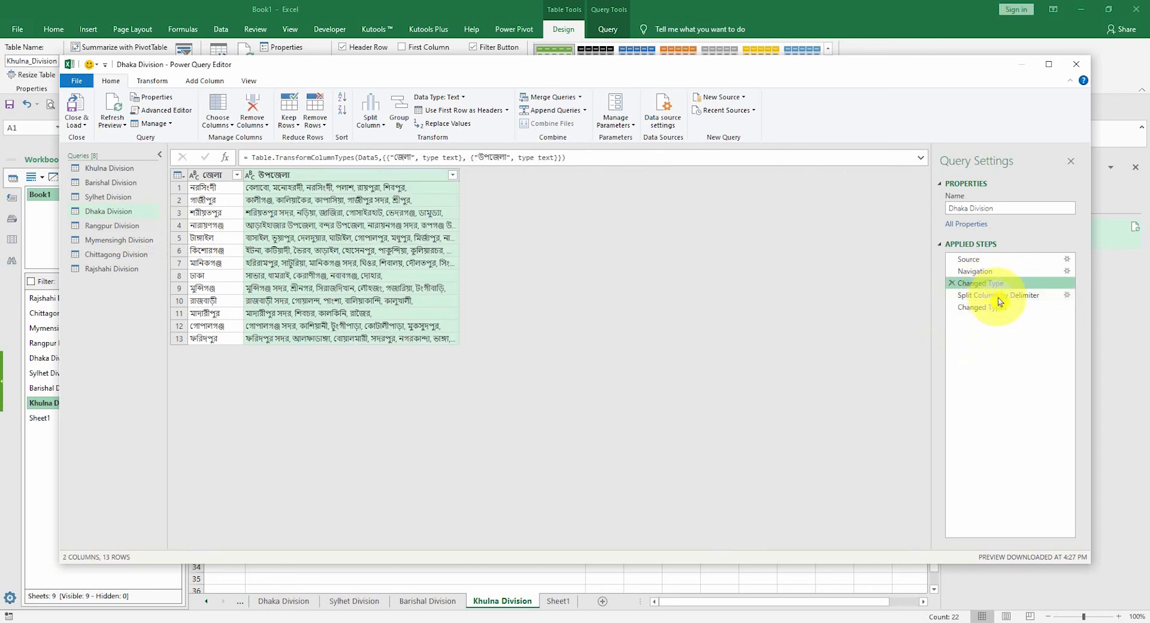
left_click(999, 299)
left_click(977, 307)
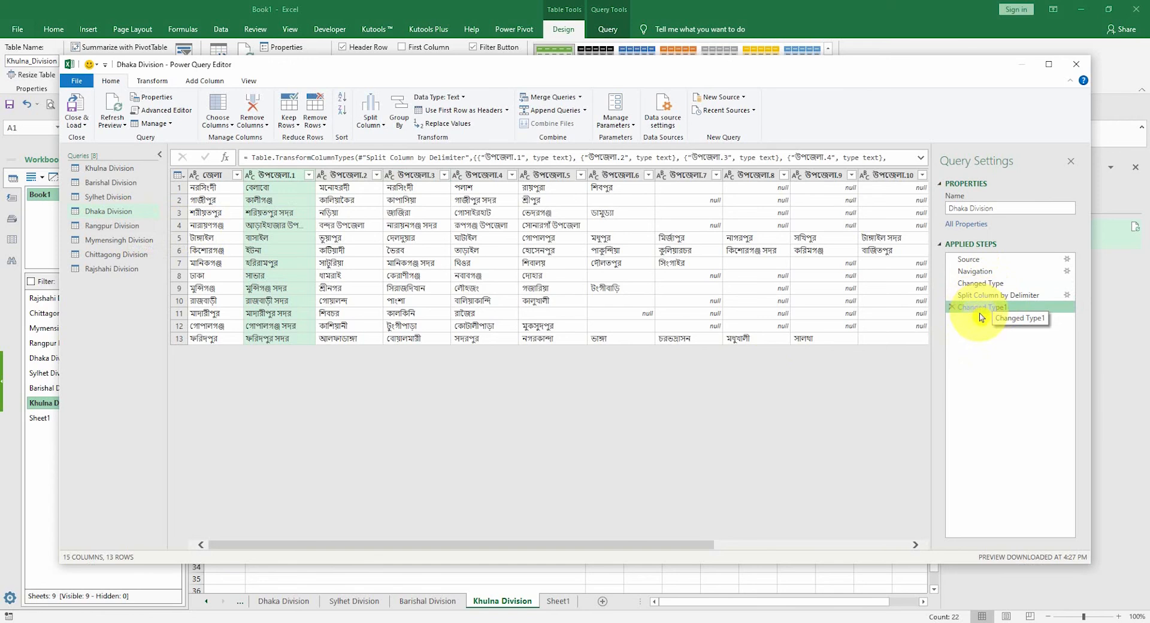
- Split the উপজেলা column of the Rangpur Division query at each comma, with the quote character set to None
left_click(113, 226)
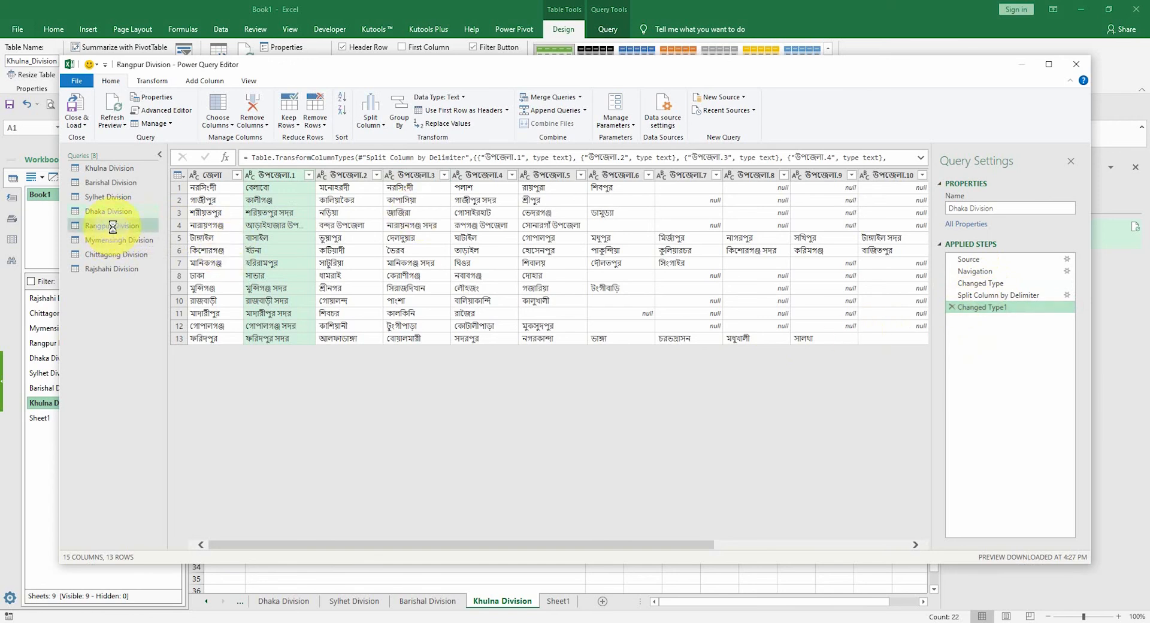
left_click(111, 212)
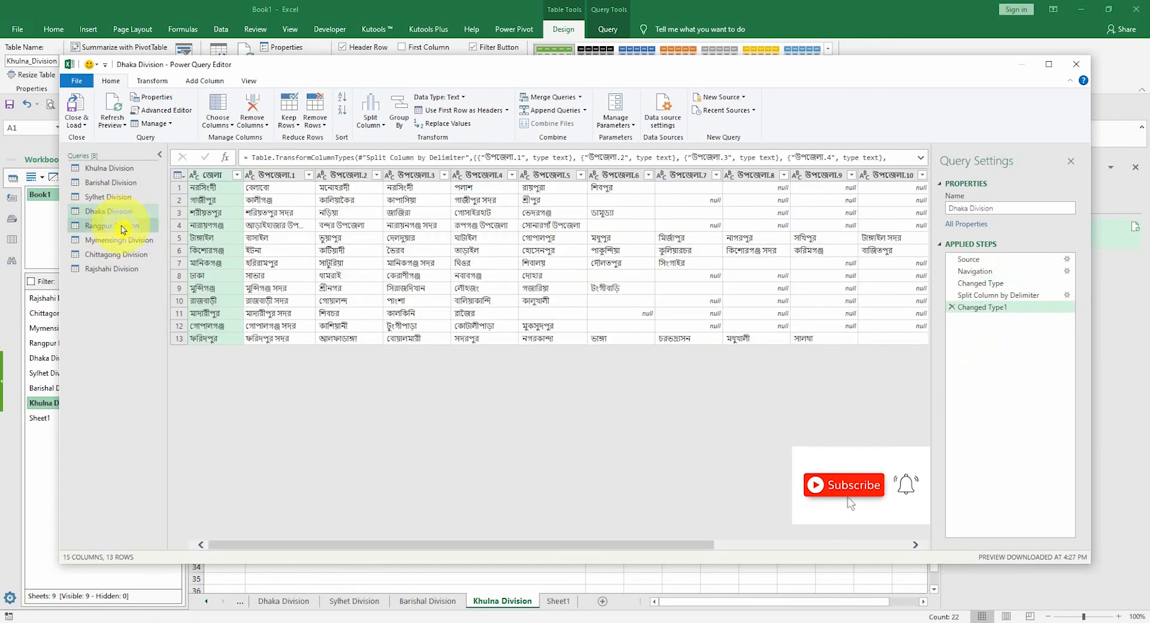
left_click(123, 230)
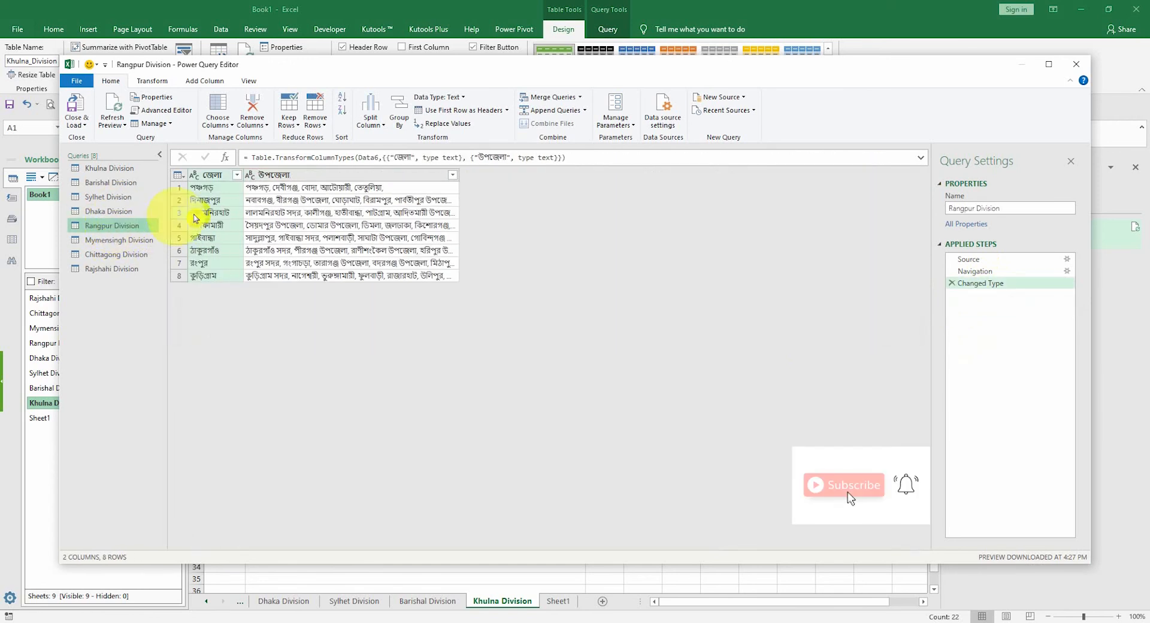
left_click(373, 124)
left_click(388, 138)
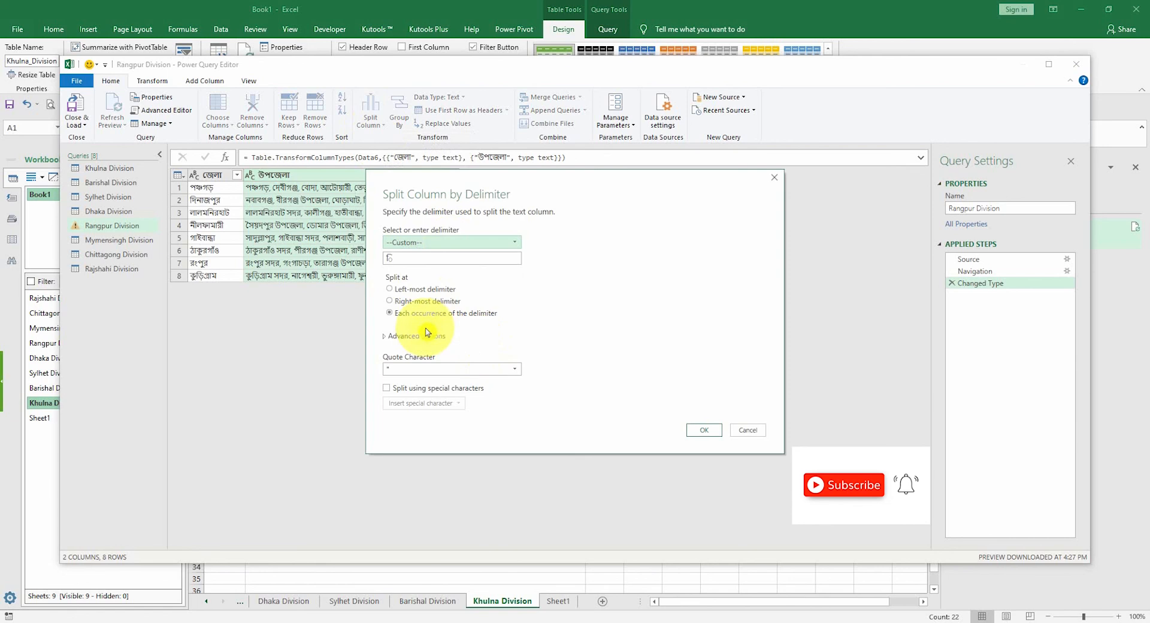
left_click(450, 243)
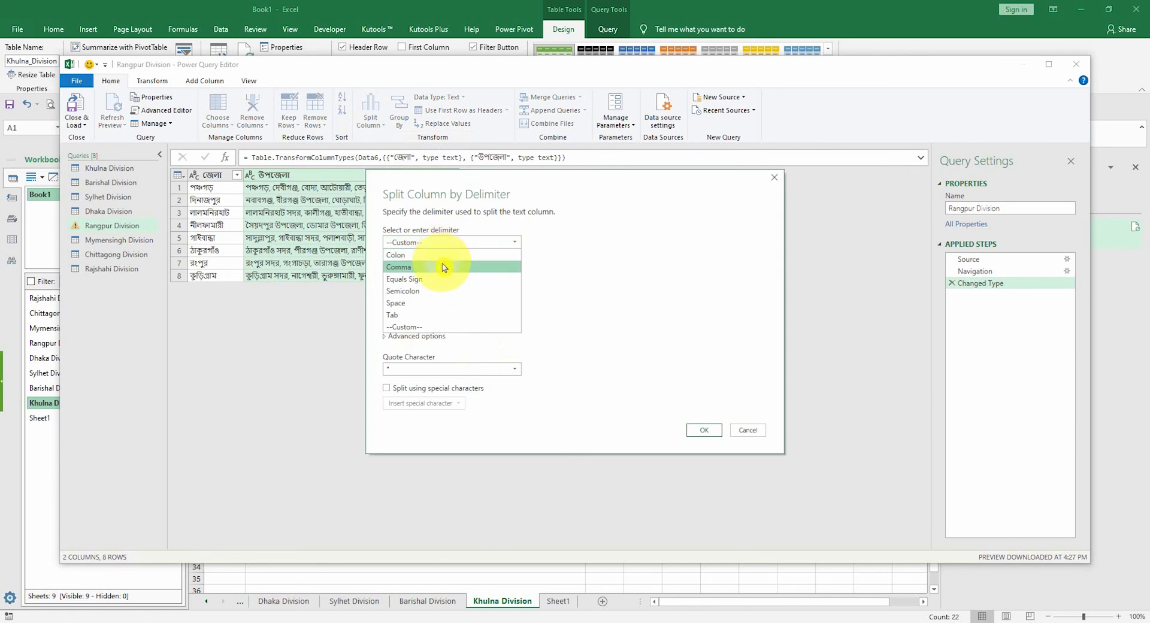
left_click(445, 267)
left_click(423, 353)
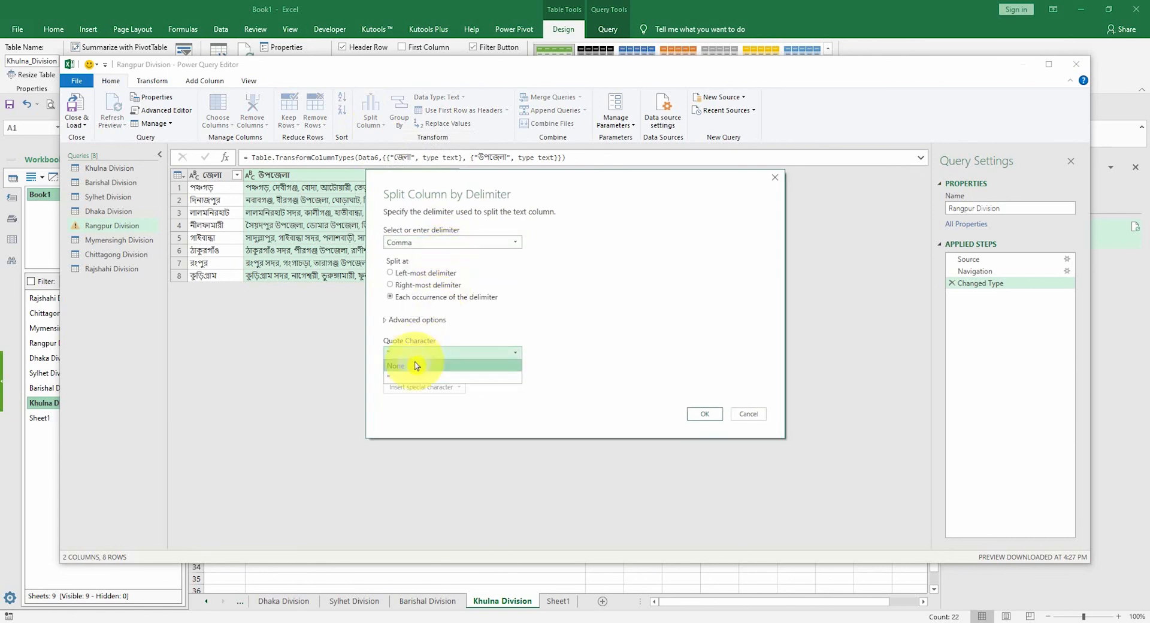
left_click(427, 368)
left_click(705, 413)
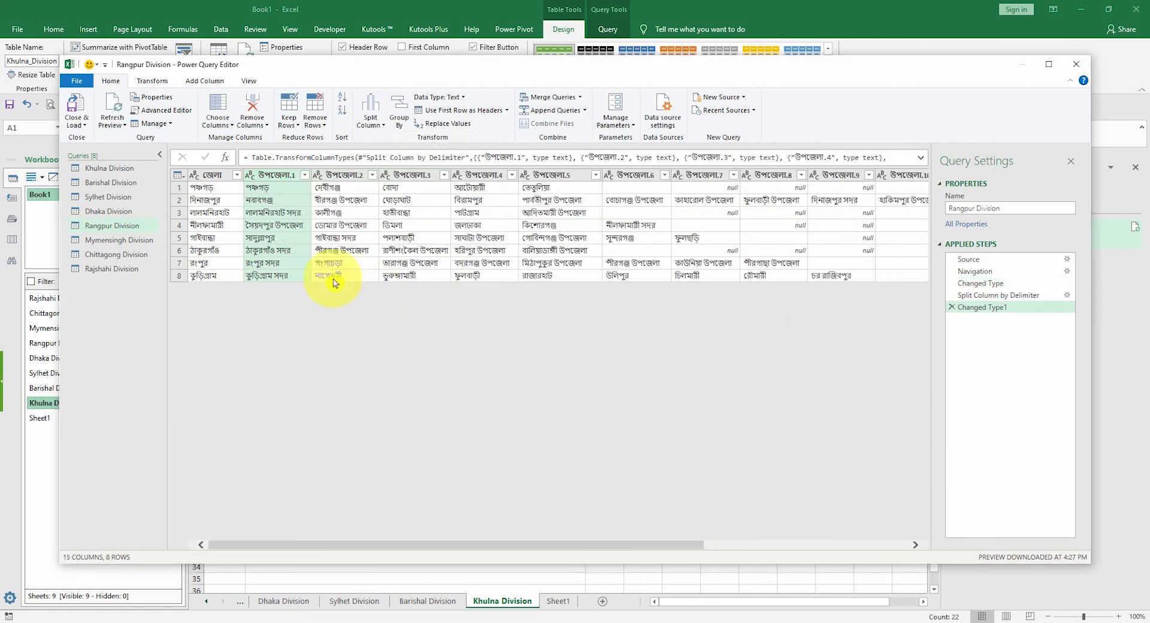
- Split the উপজেলা column of the Mymensingh Division query at each comma, with the quote character set to None
left_click(124, 244)
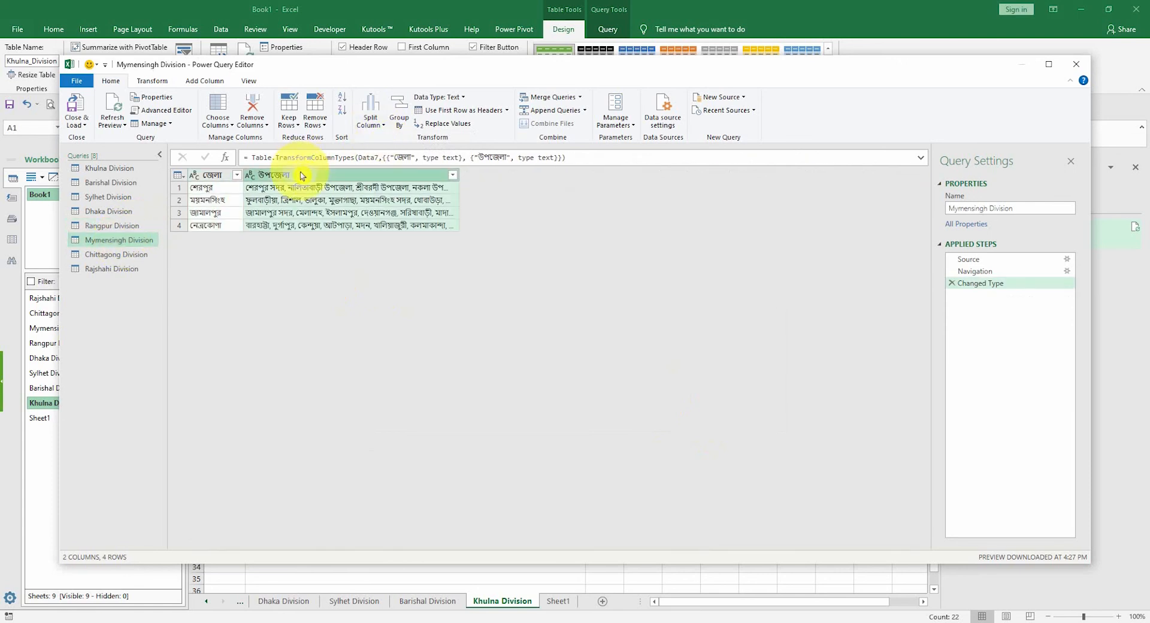
left_click(384, 127)
left_click(398, 153)
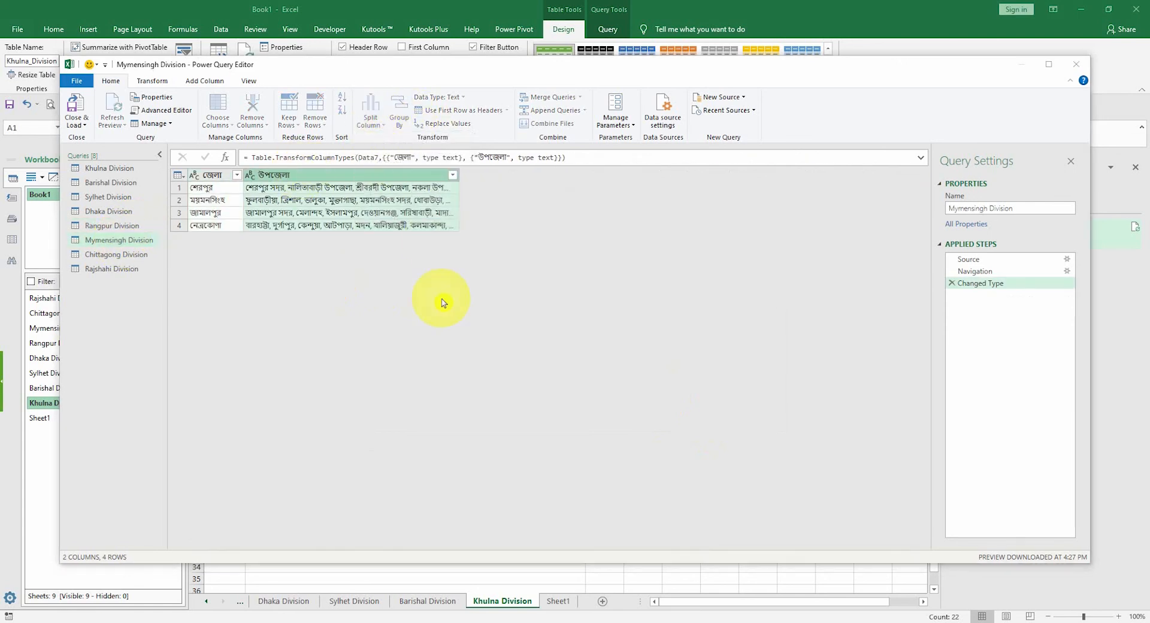
left_click(423, 245)
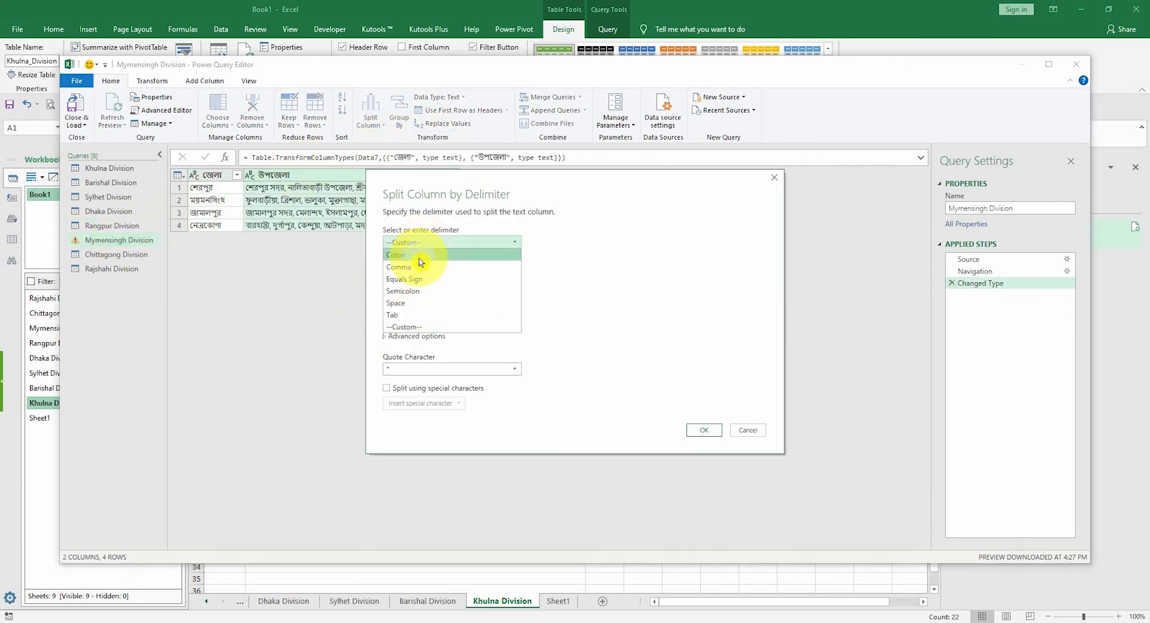
left_click(421, 270)
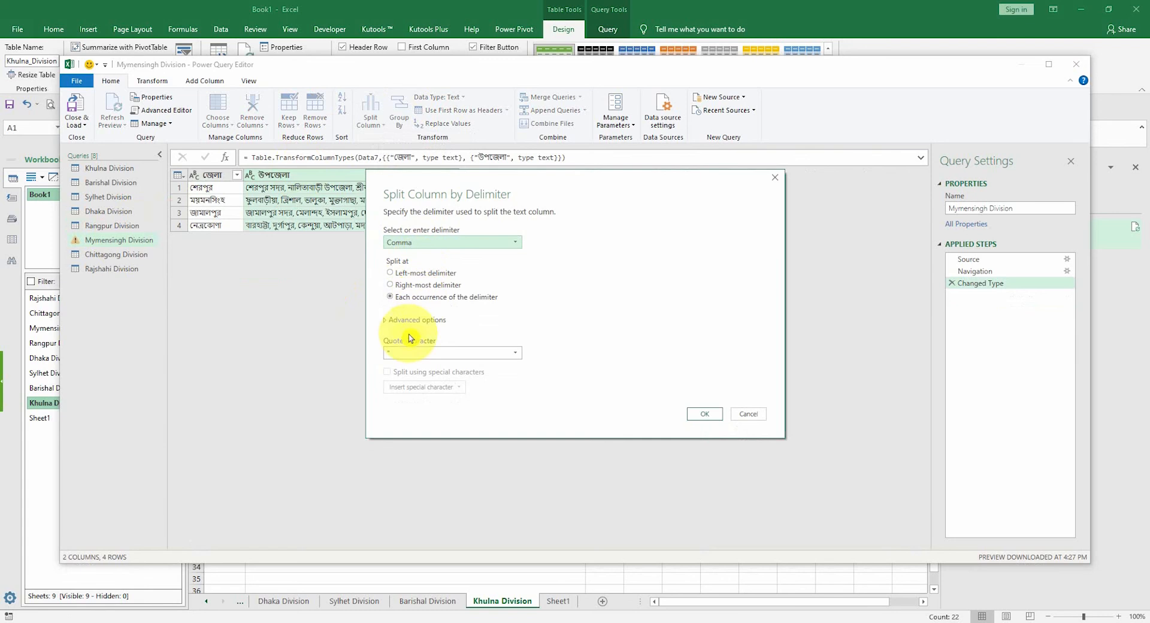
left_click(399, 352)
left_click(400, 367)
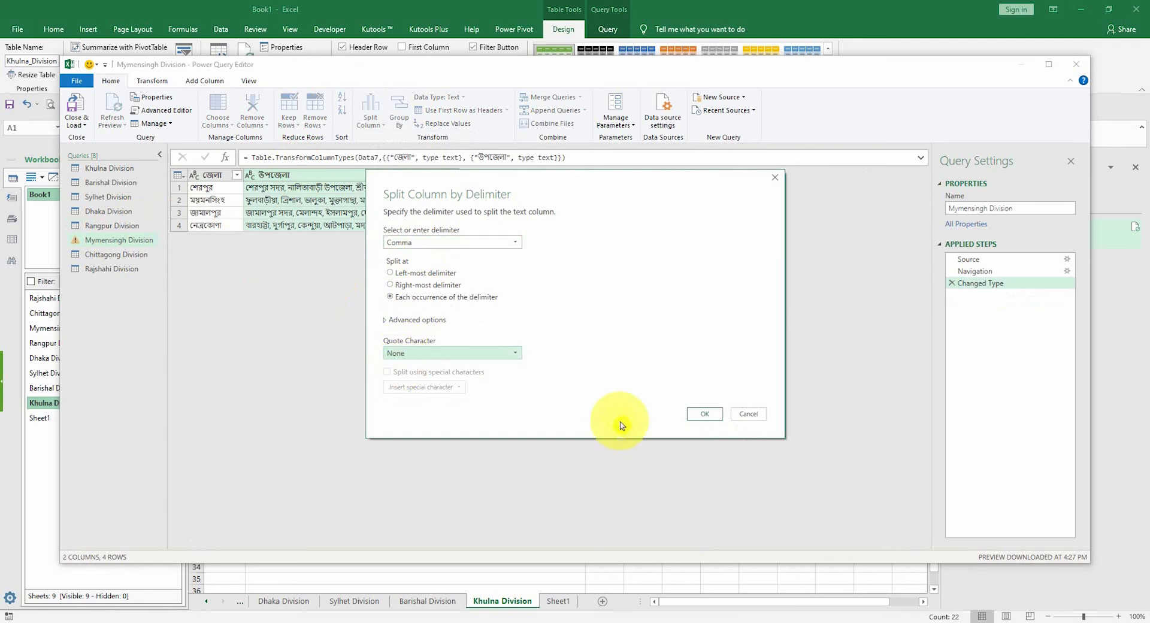
left_click(705, 414)
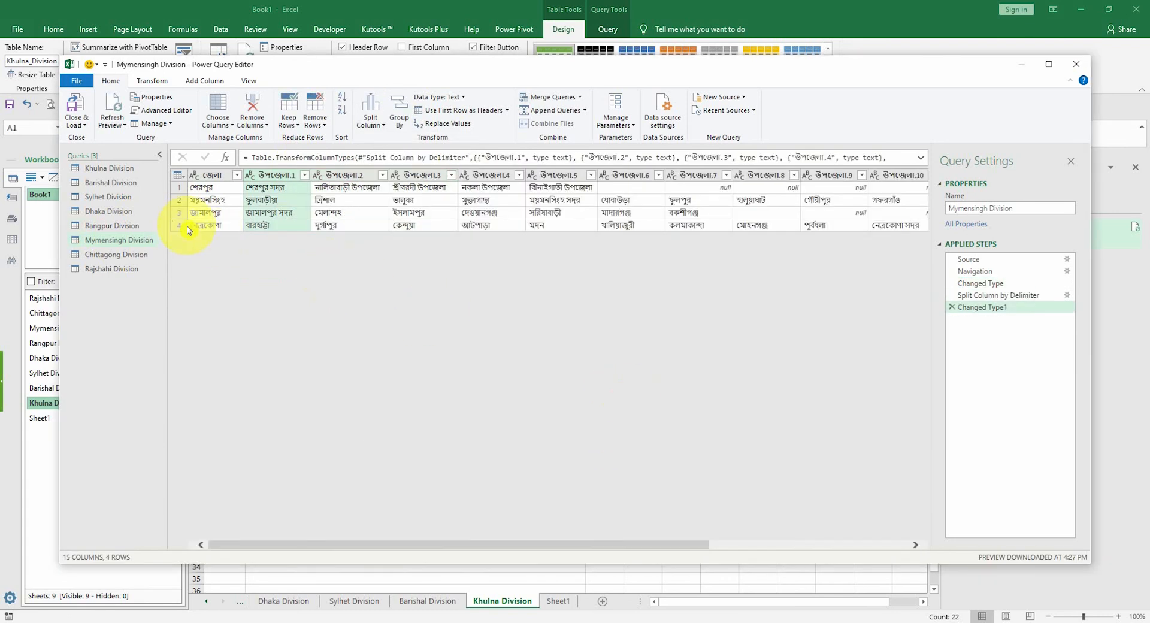
- Split the উপজেলা column of the Chittagong Division query at each comma, with the quote character set to None
left_click(114, 256)
left_click(303, 174)
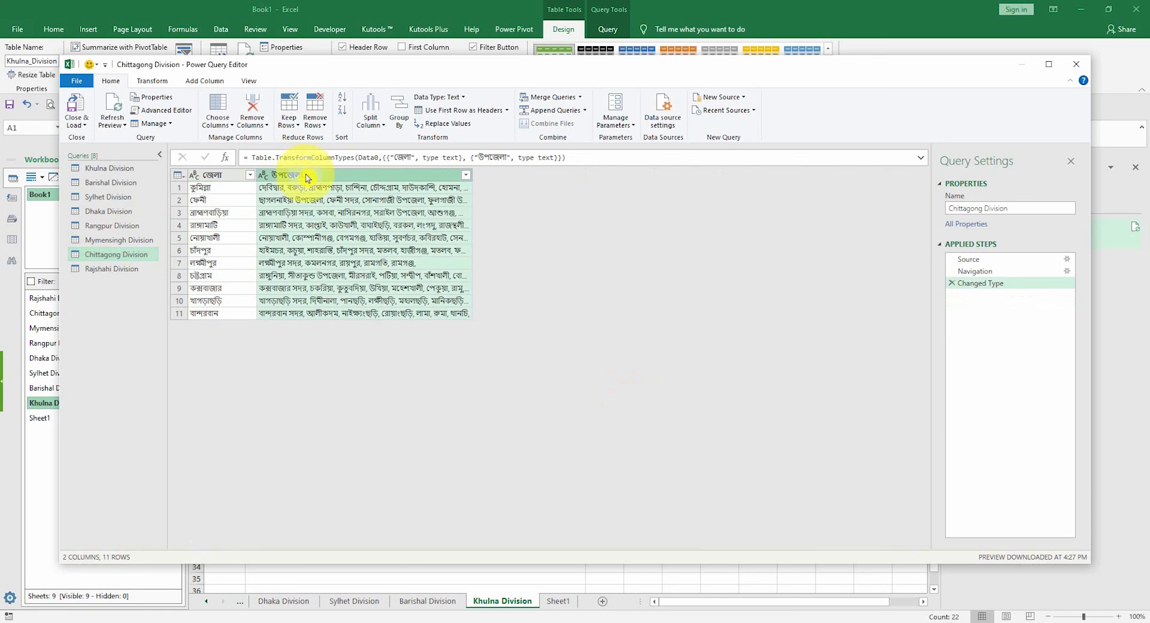
left_click(384, 121)
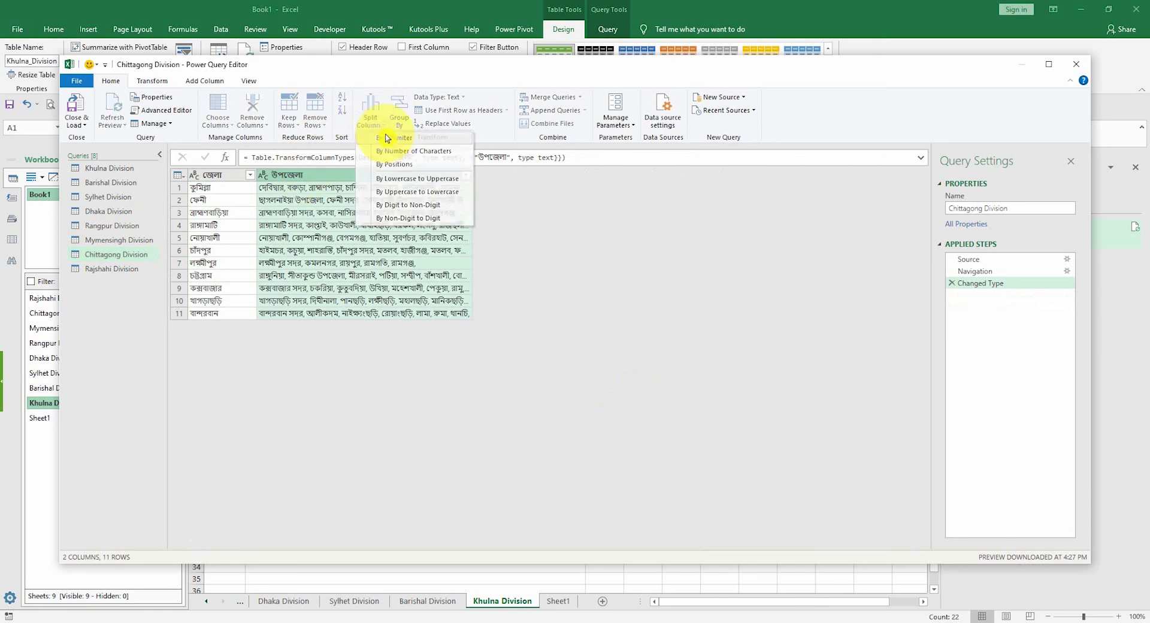
left_click(396, 139)
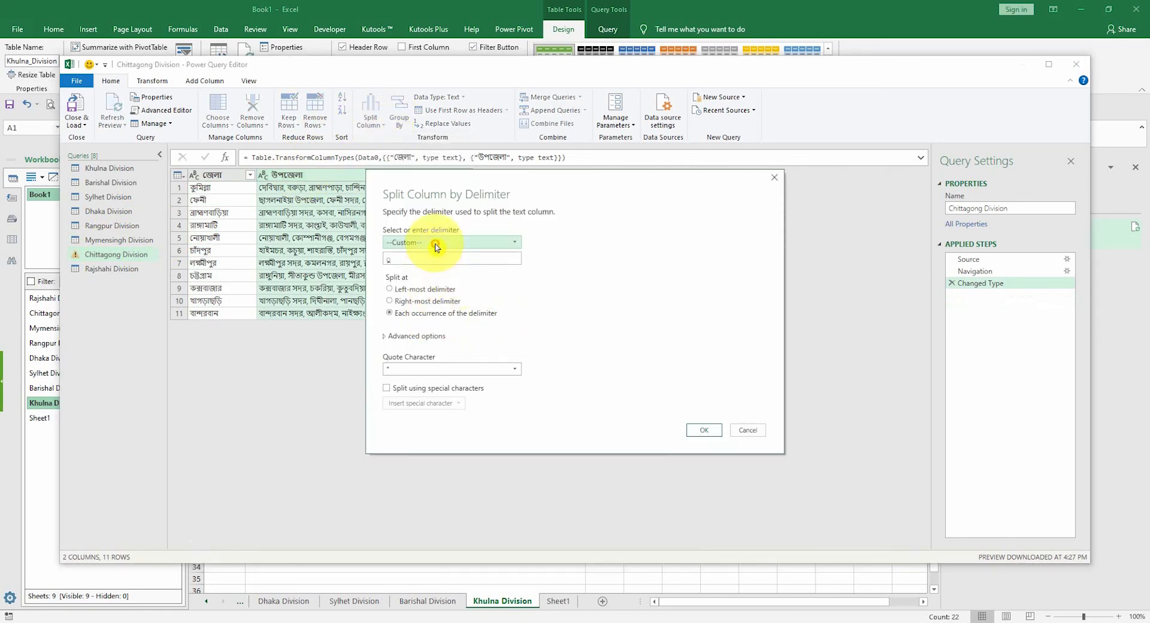
left_click(436, 242)
left_click(429, 271)
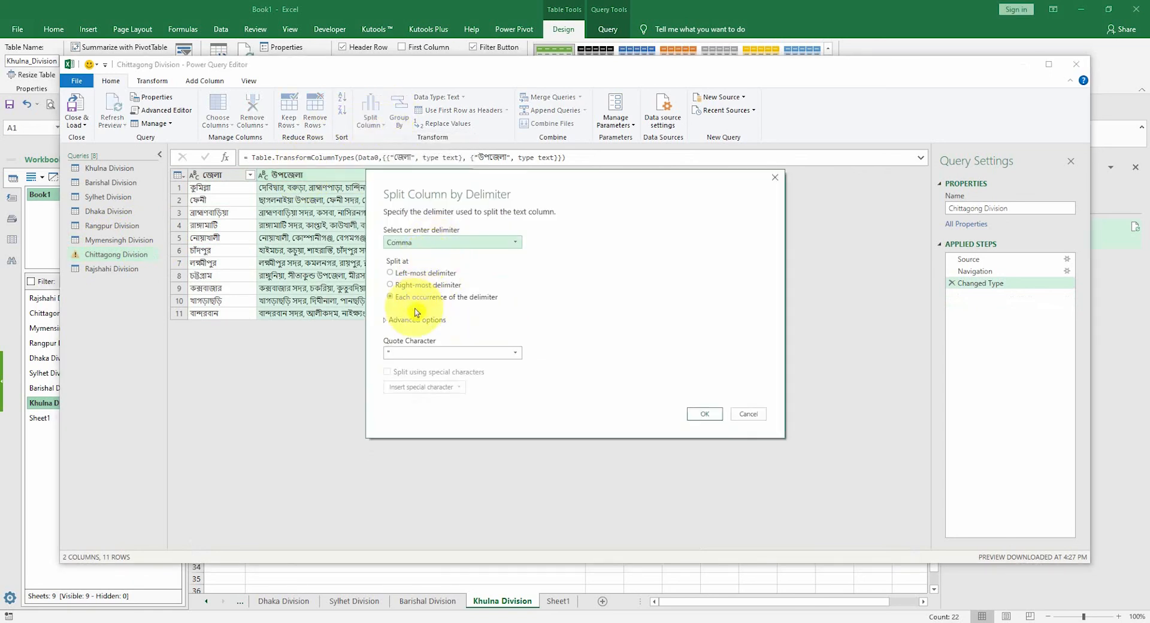
left_click(425, 352)
left_click(419, 376)
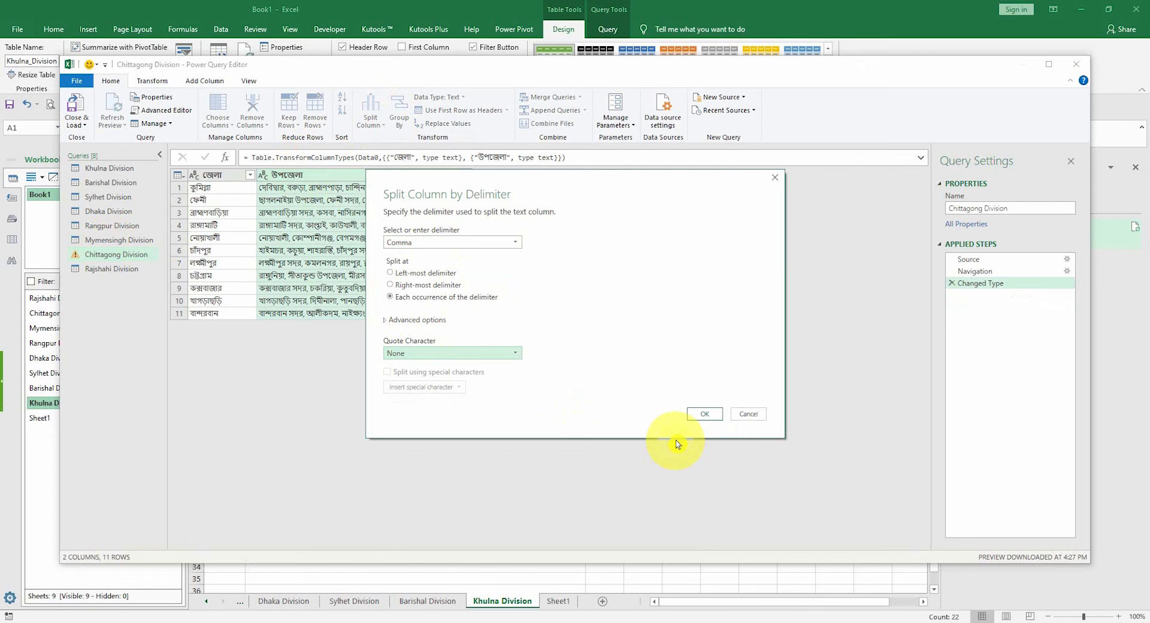
left_click(704, 414)
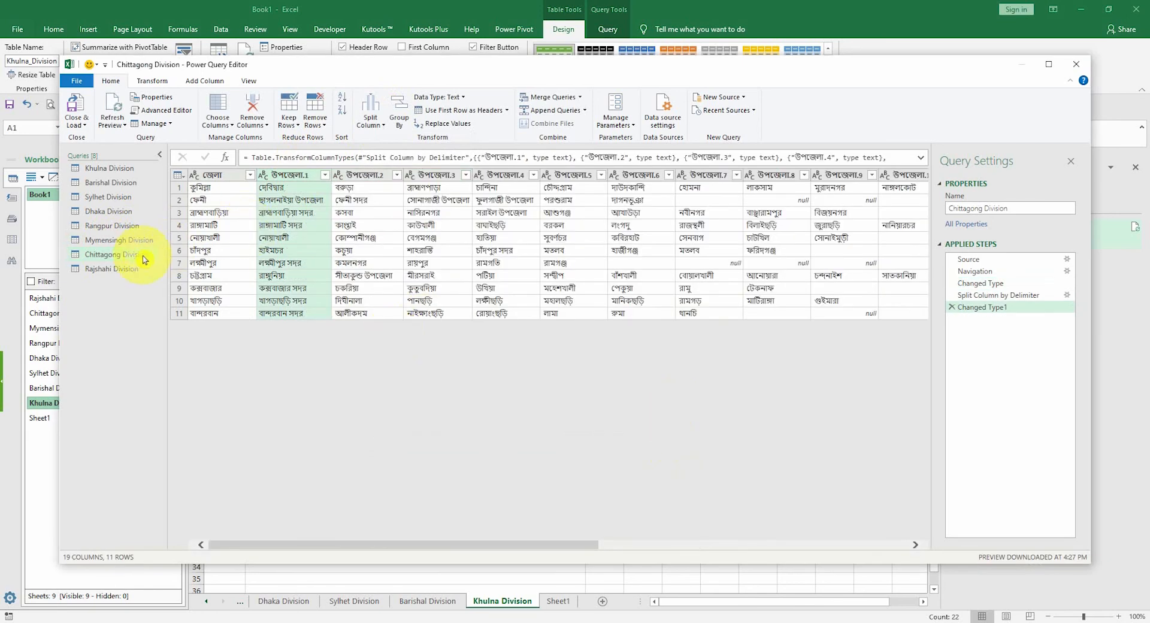
- Split the উপজেলা column of the Rajshahi Division query at each comma, with the quote character set to None
left_click(131, 268)
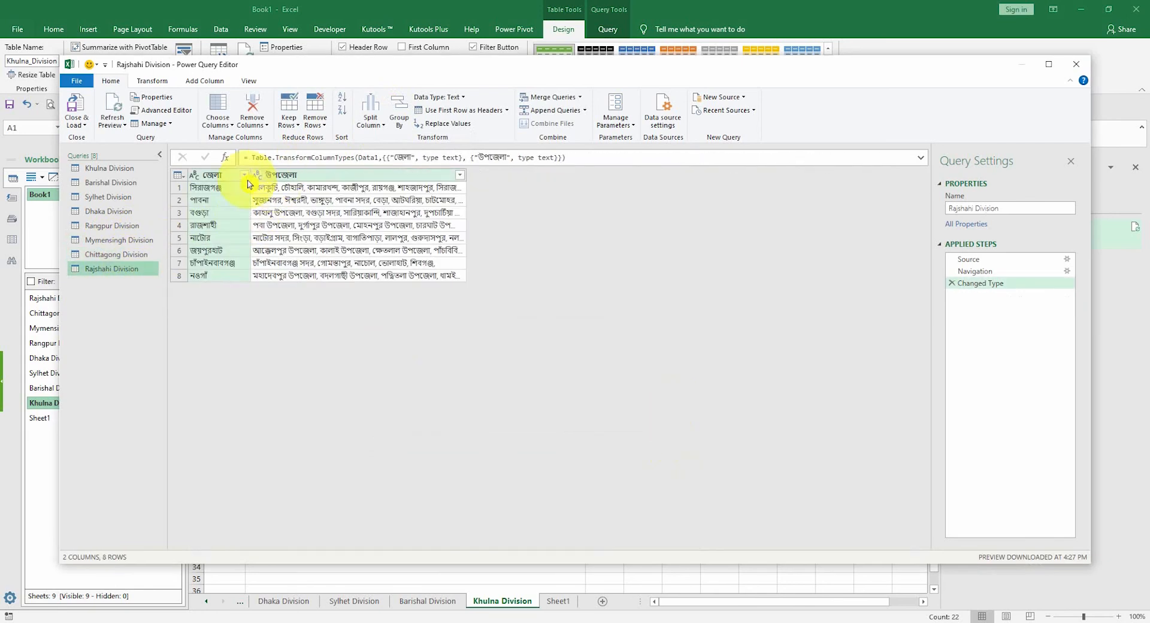
left_click(370, 119)
left_click(404, 149)
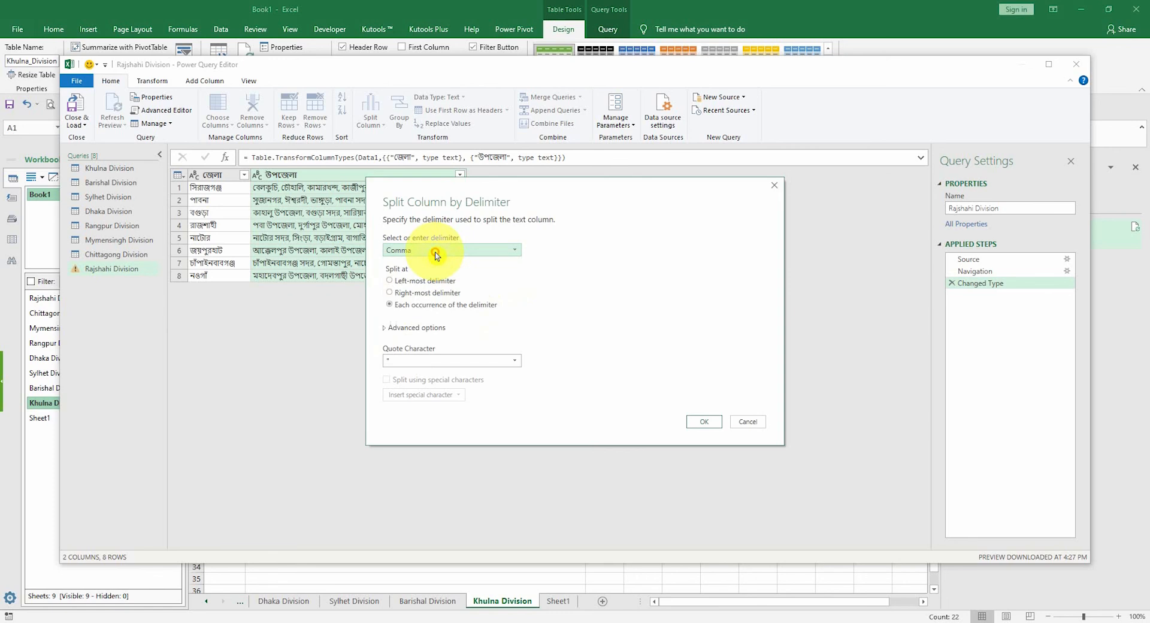
left_click(418, 360)
left_click(418, 373)
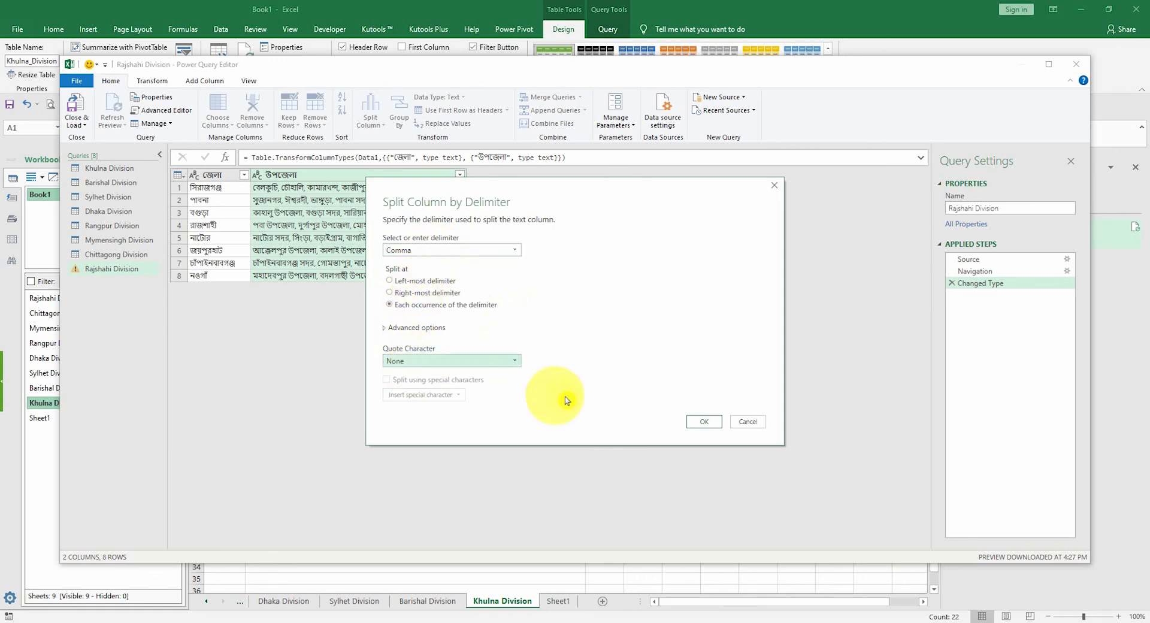
left_click(705, 422)
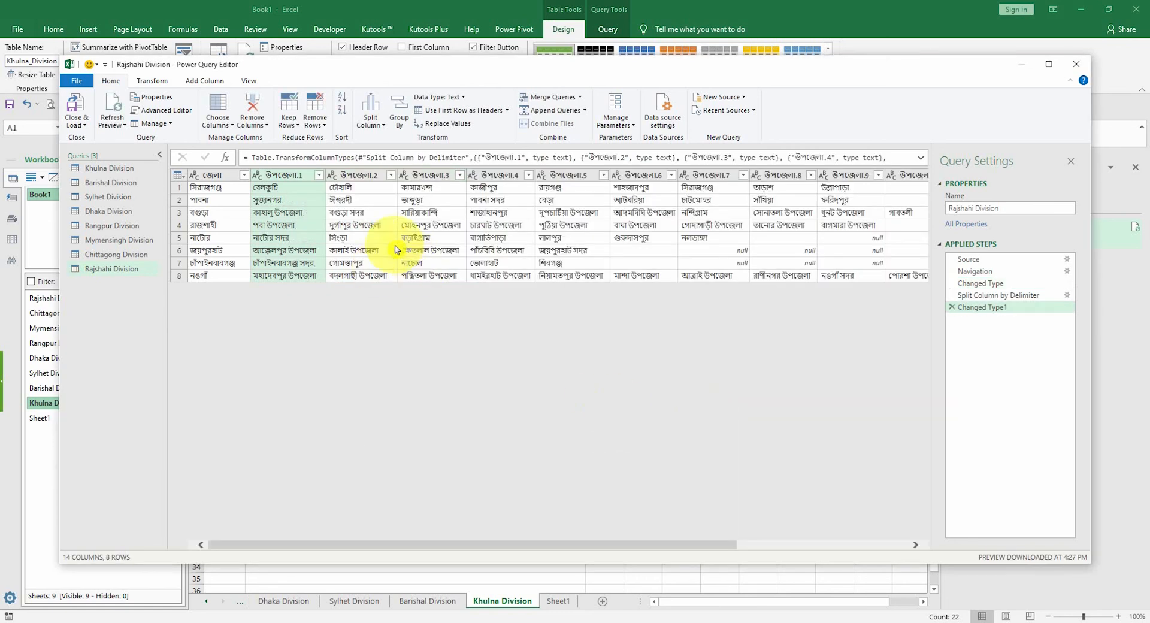
- Unpivot all columns other than জেলা in the Khulna Division query
left_click(111, 168)
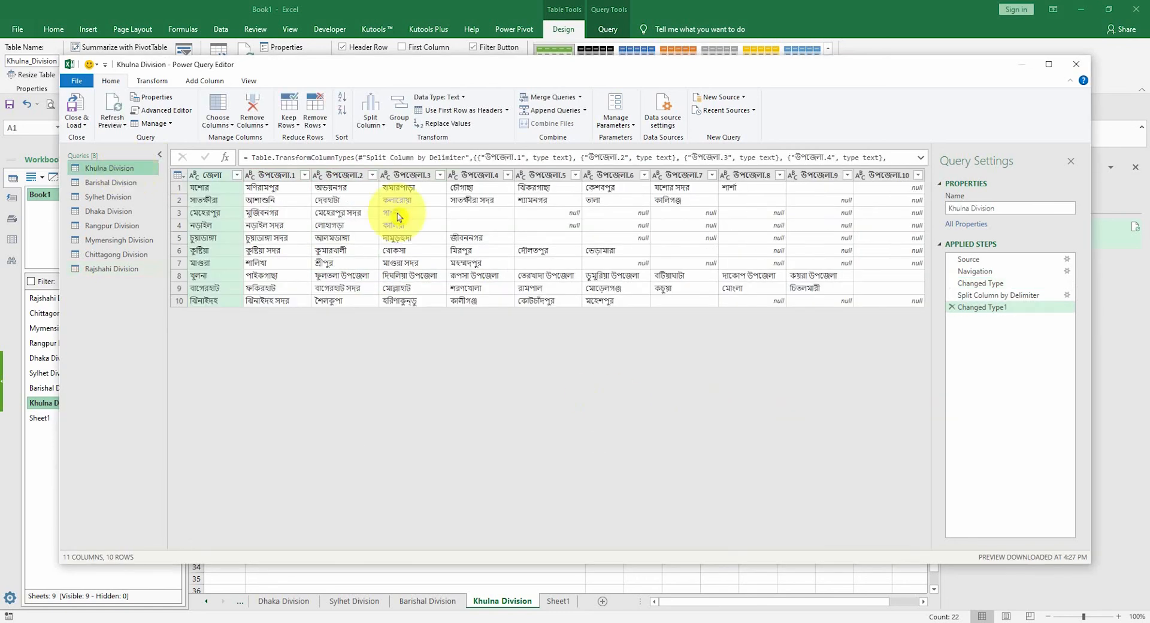
right_click(218, 200)
left_click(215, 173)
right_click(216, 172)
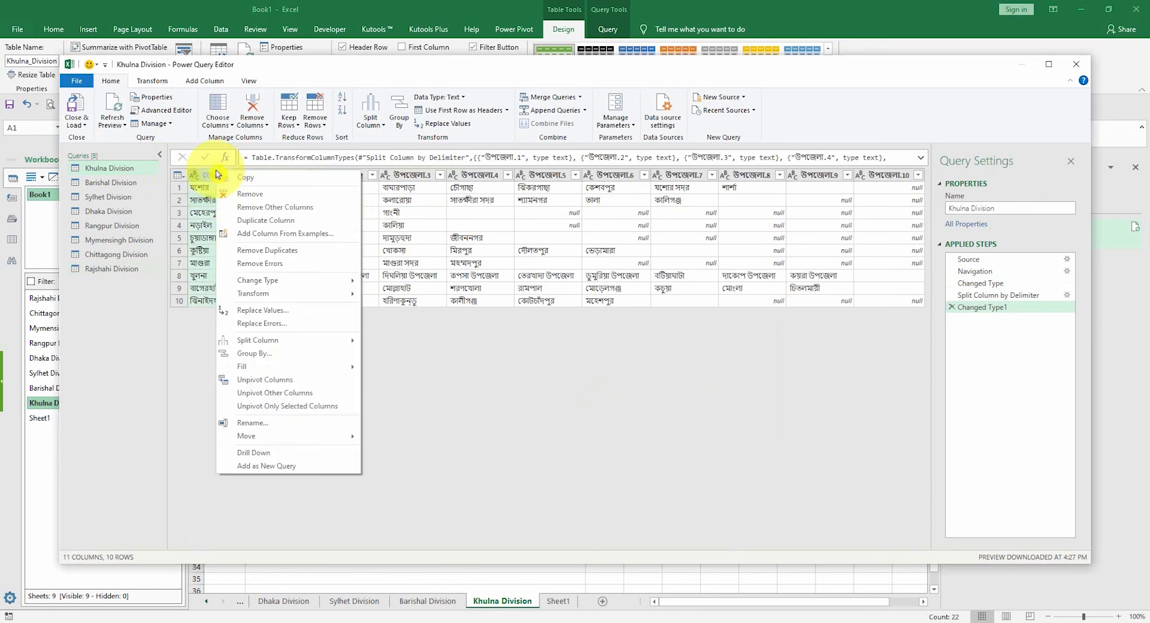
left_click(292, 393)
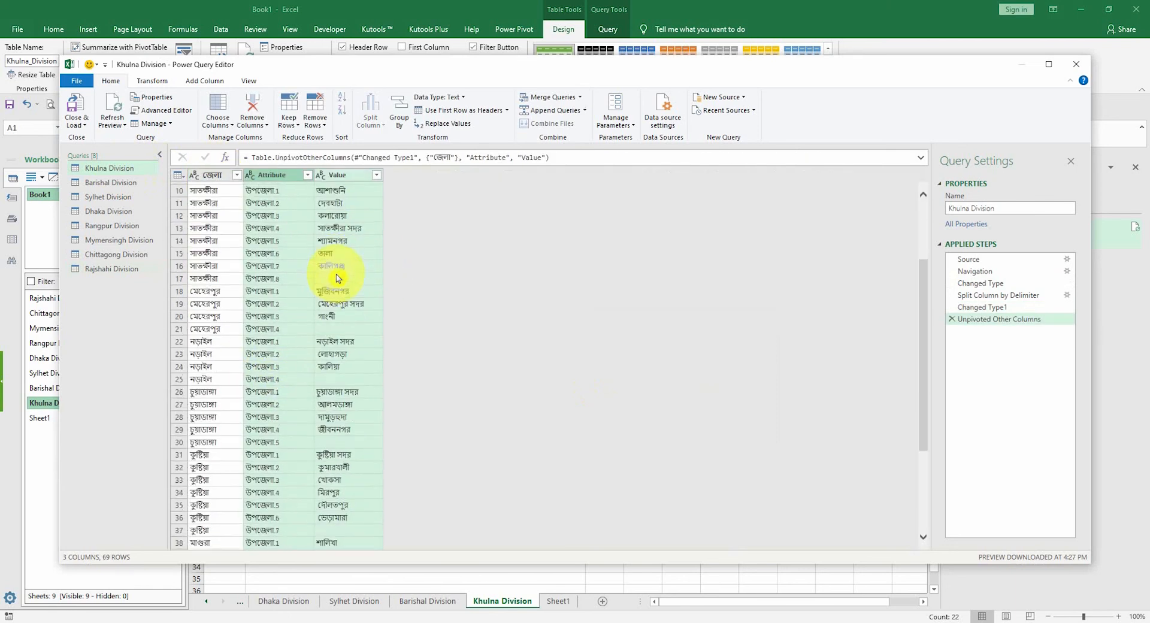
- Unpivot all columns other than জেলা in the Barishal Division query and in the Sylhet Division query
left_click(117, 182)
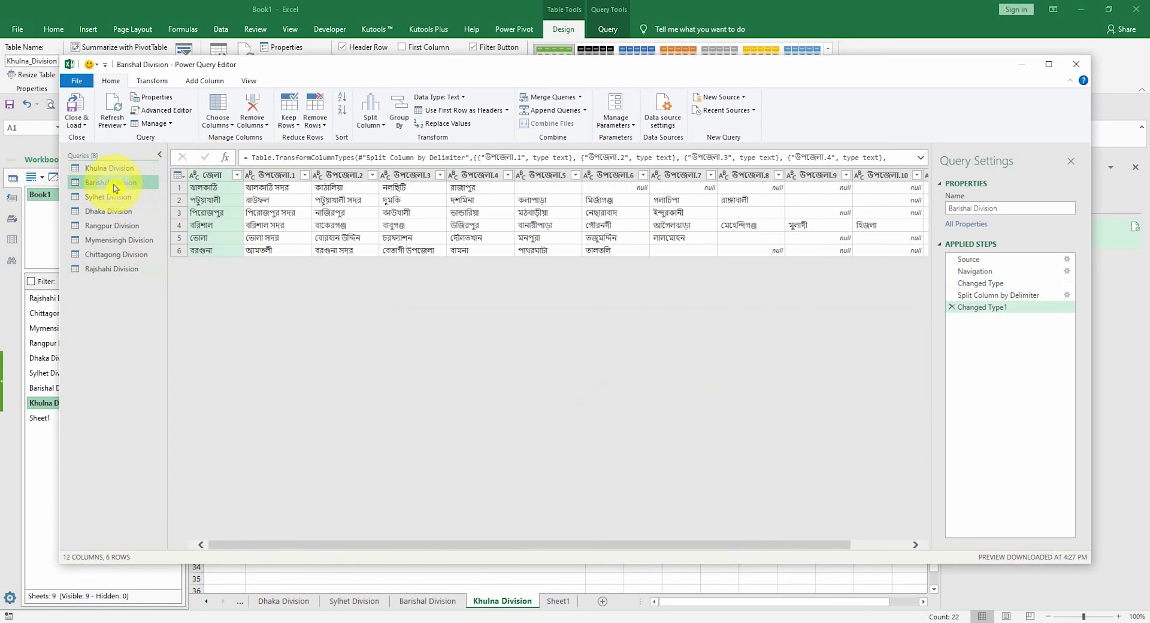
right_click(210, 179)
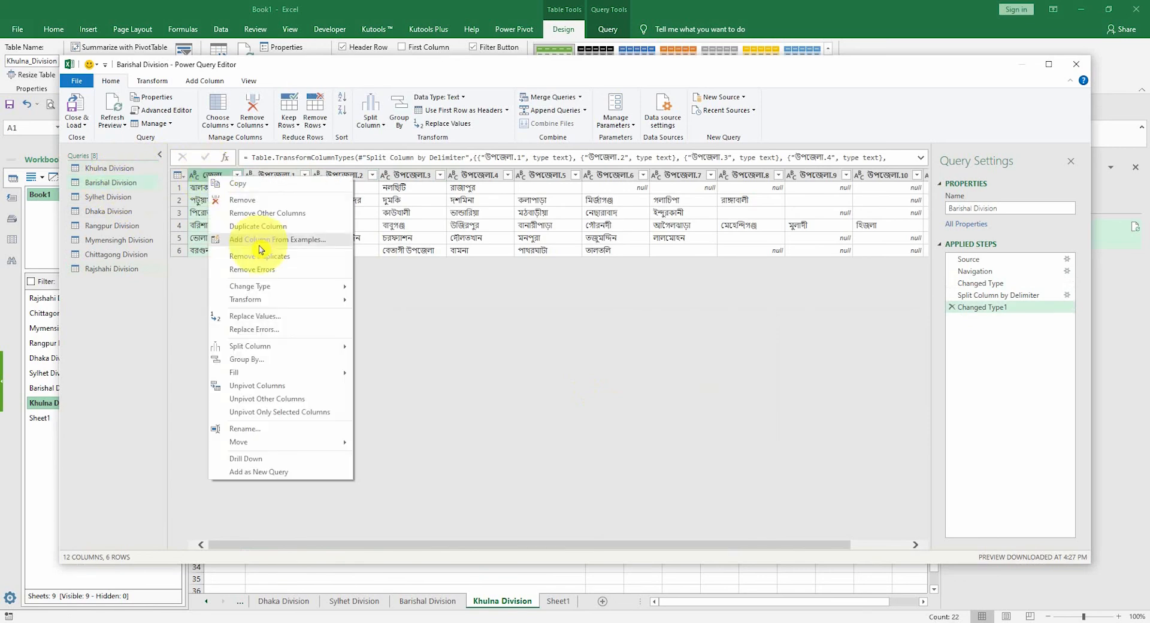
left_click(267, 400)
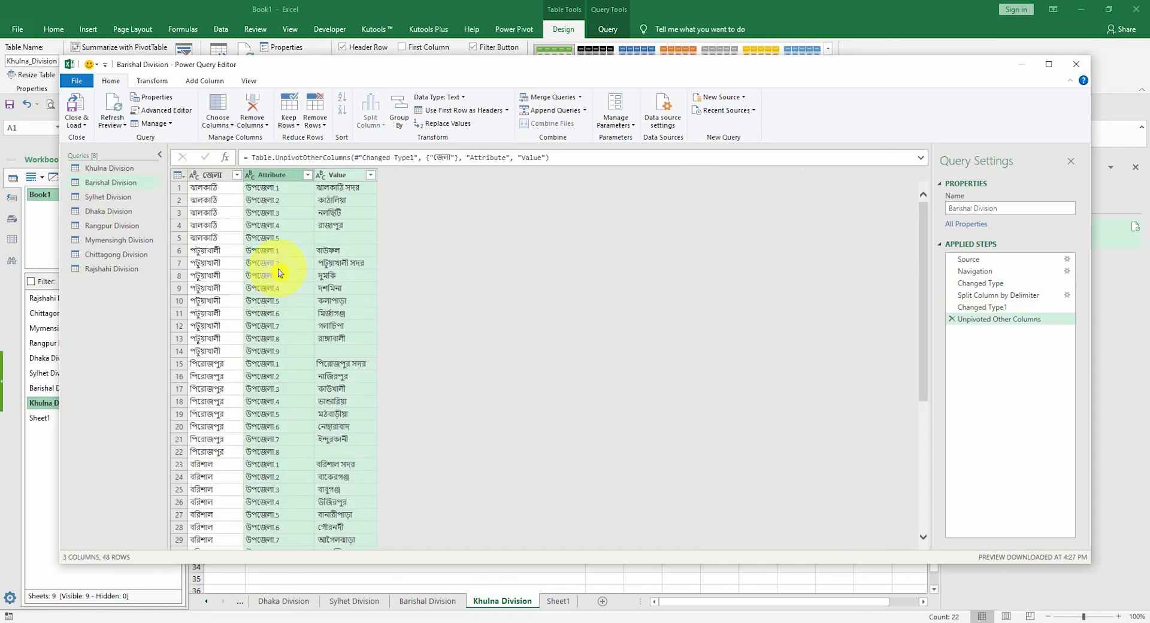
left_click(124, 199)
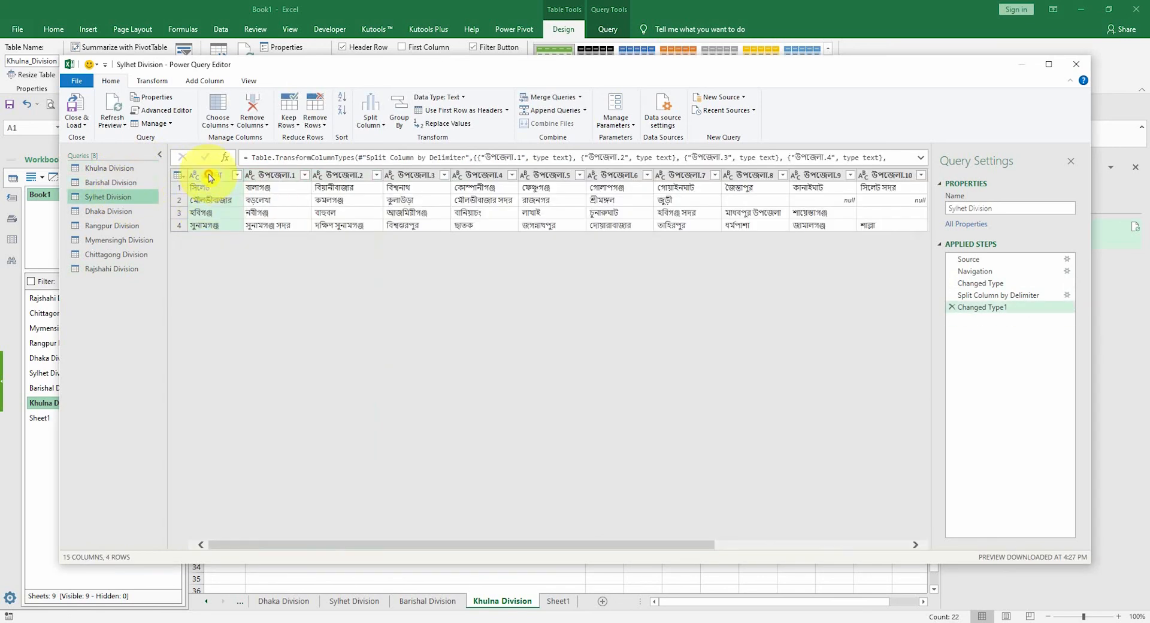
right_click(209, 178)
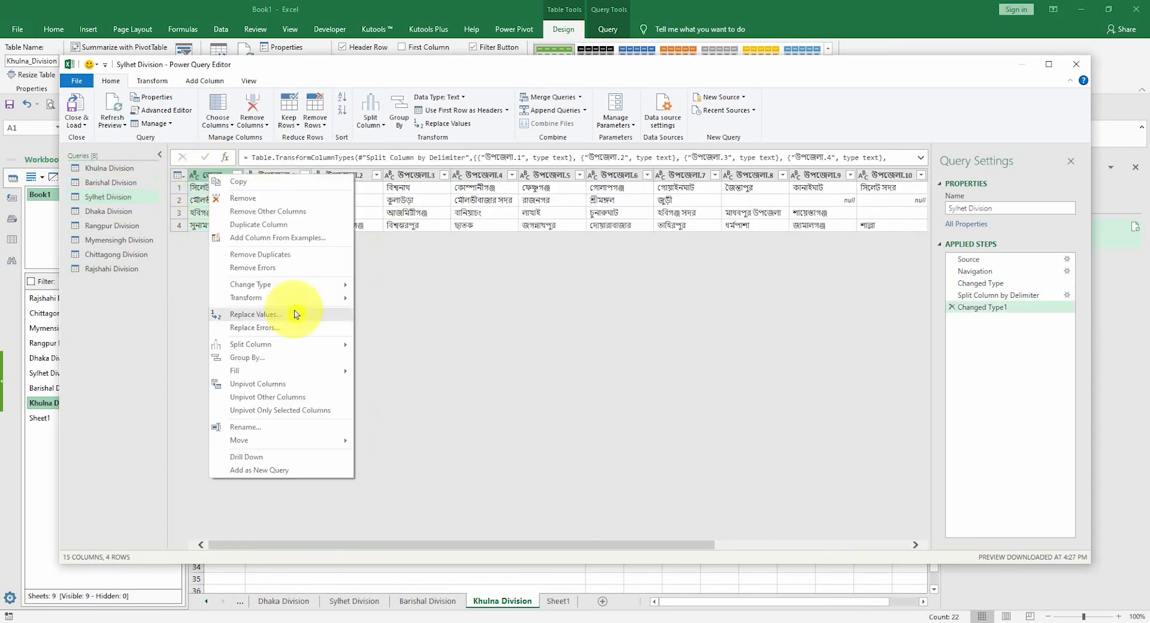
left_click(262, 398)
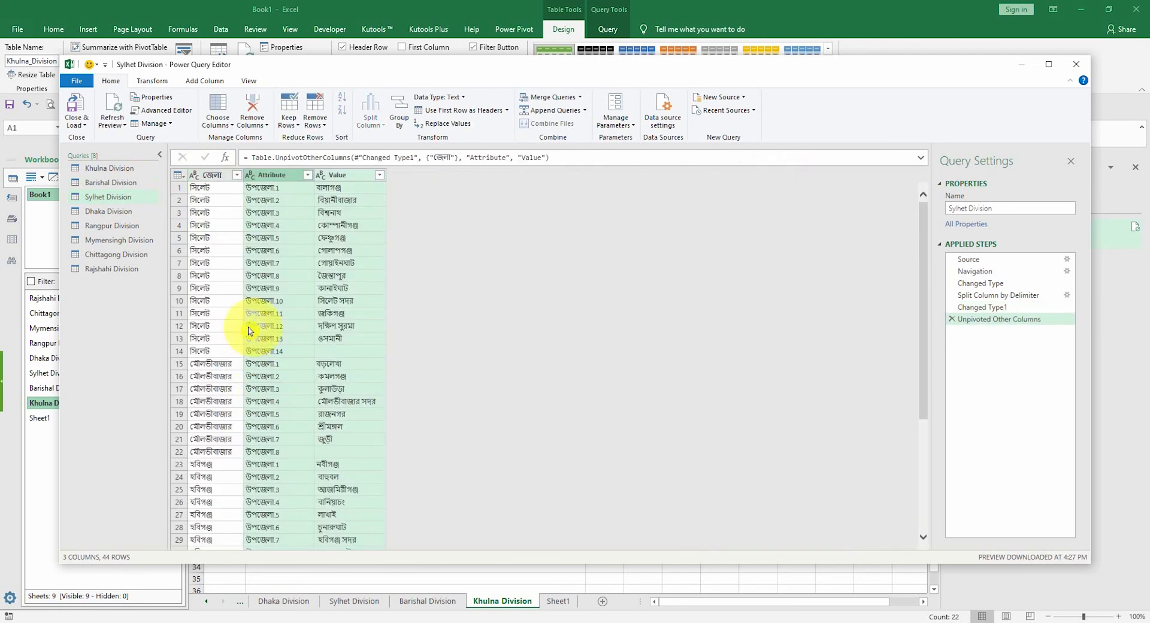
- Unpivot all columns other than জেলা in the Dhaka Division query
left_click(123, 212)
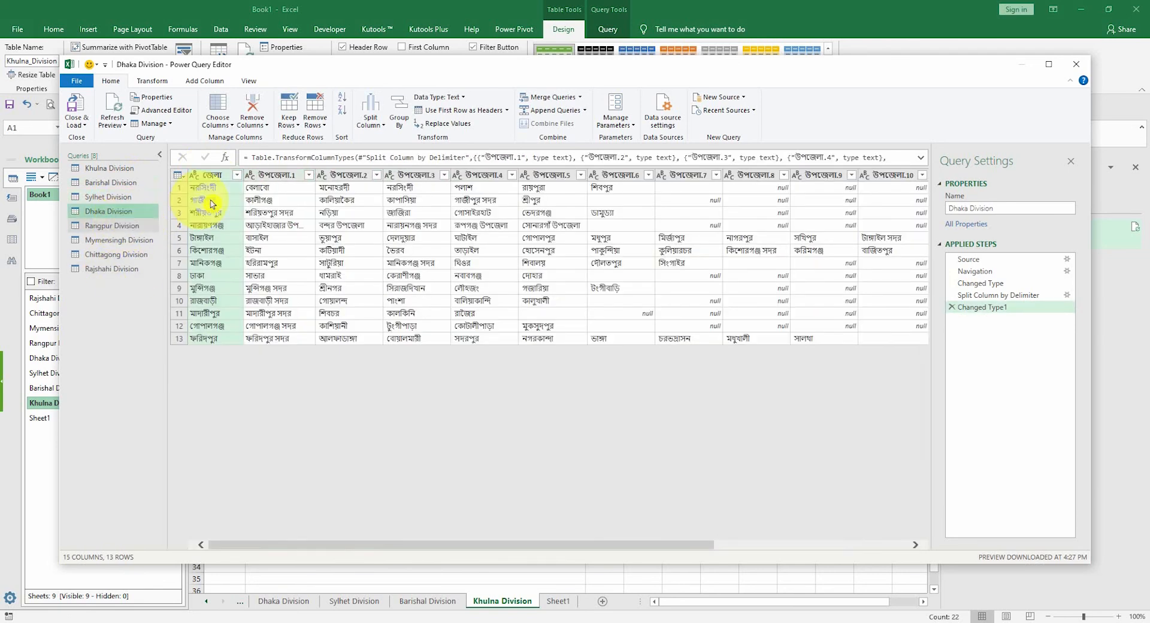
right_click(215, 200)
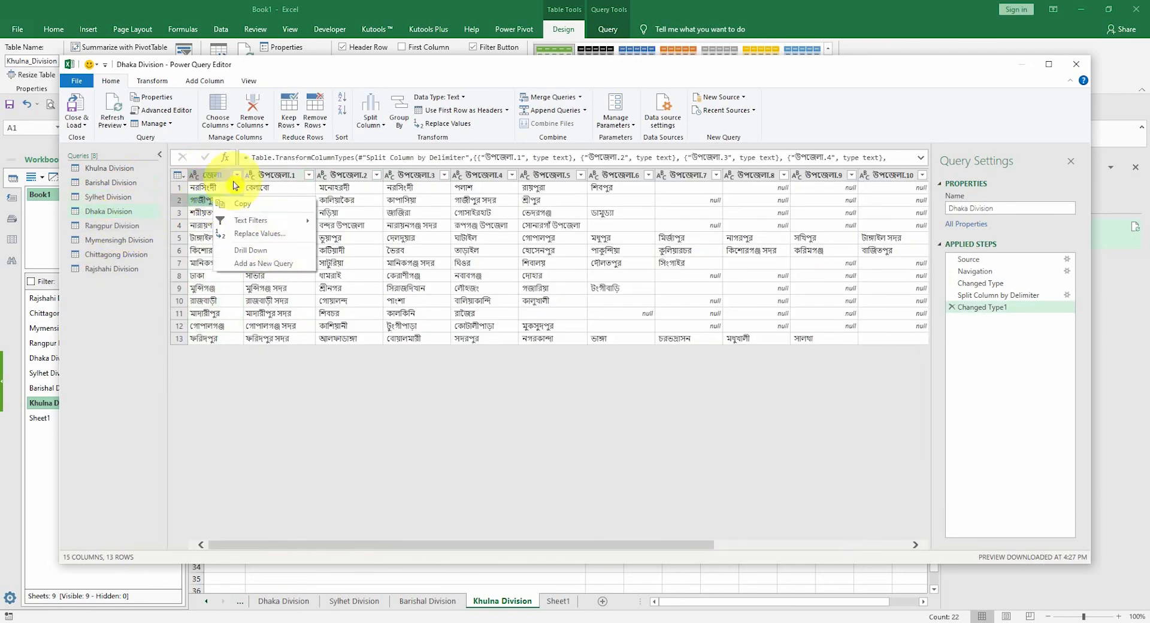
left_click(219, 175)
right_click(219, 179)
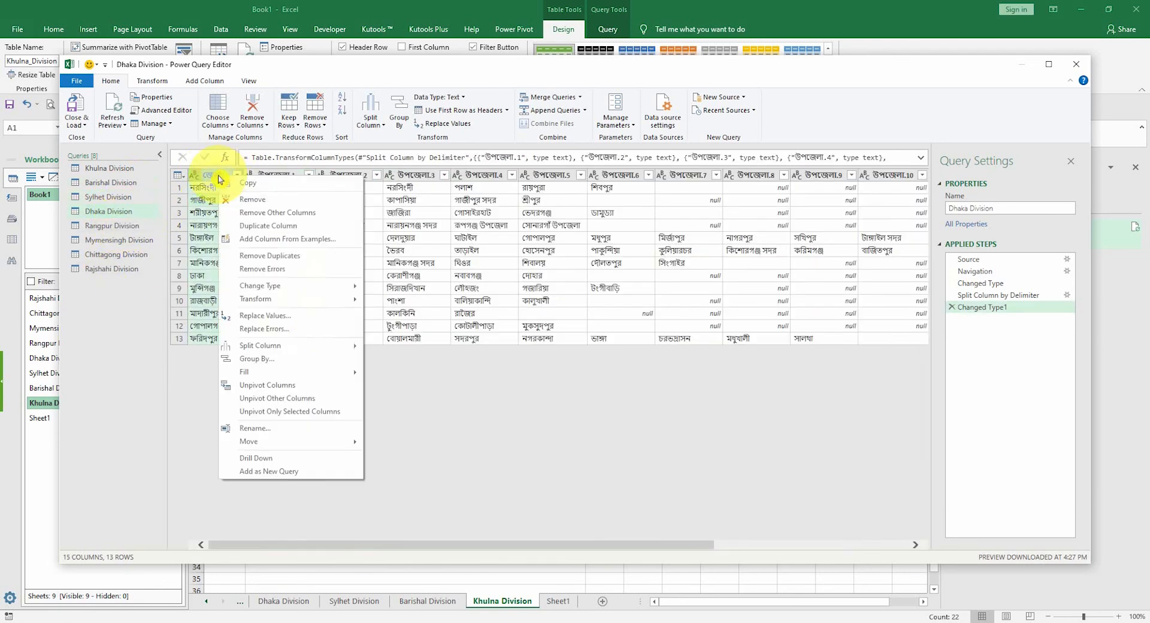
left_click(293, 397)
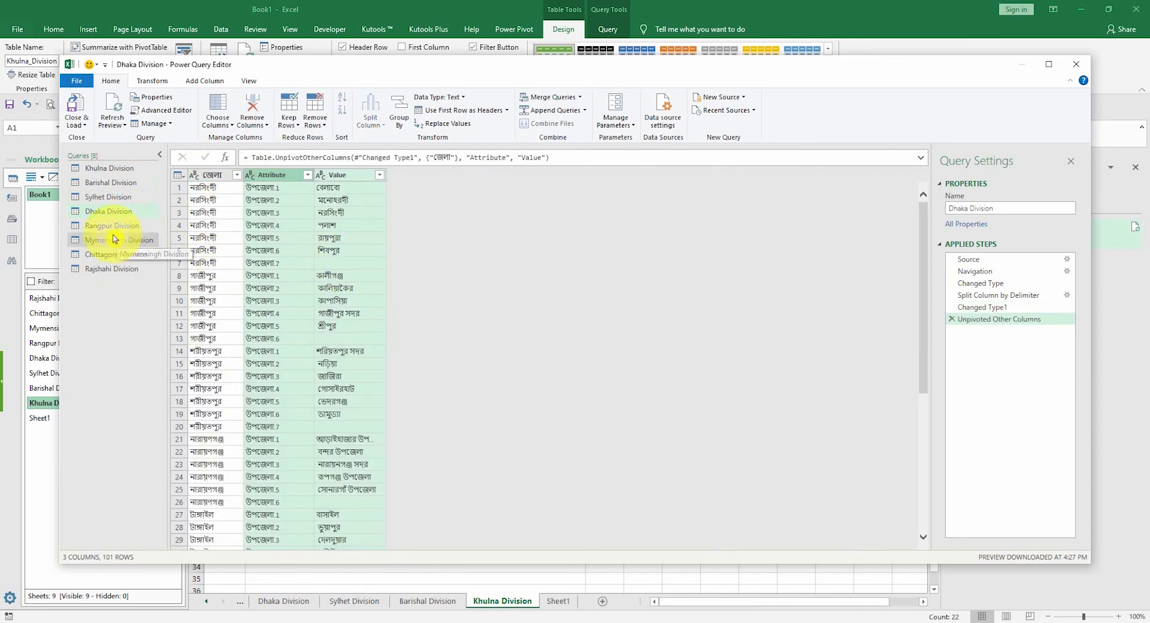
- Unpivot all columns other than জেলা in the Rangpur Division query and in the Mymensingh Division query
left_click(111, 226)
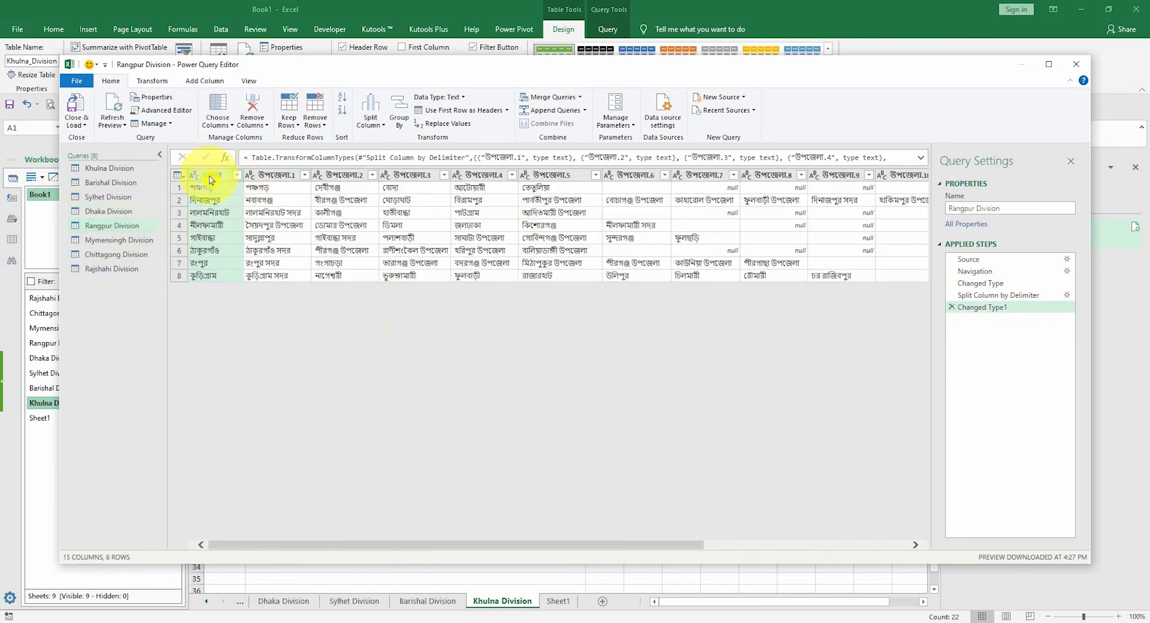
right_click(210, 179)
left_click(266, 400)
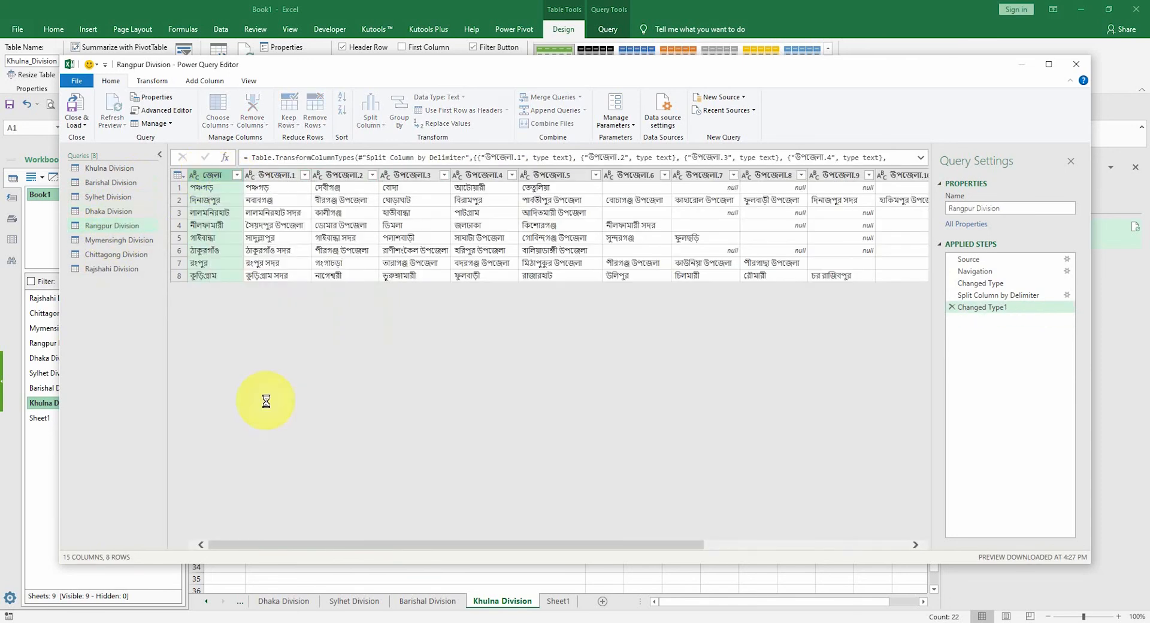
left_click(121, 242)
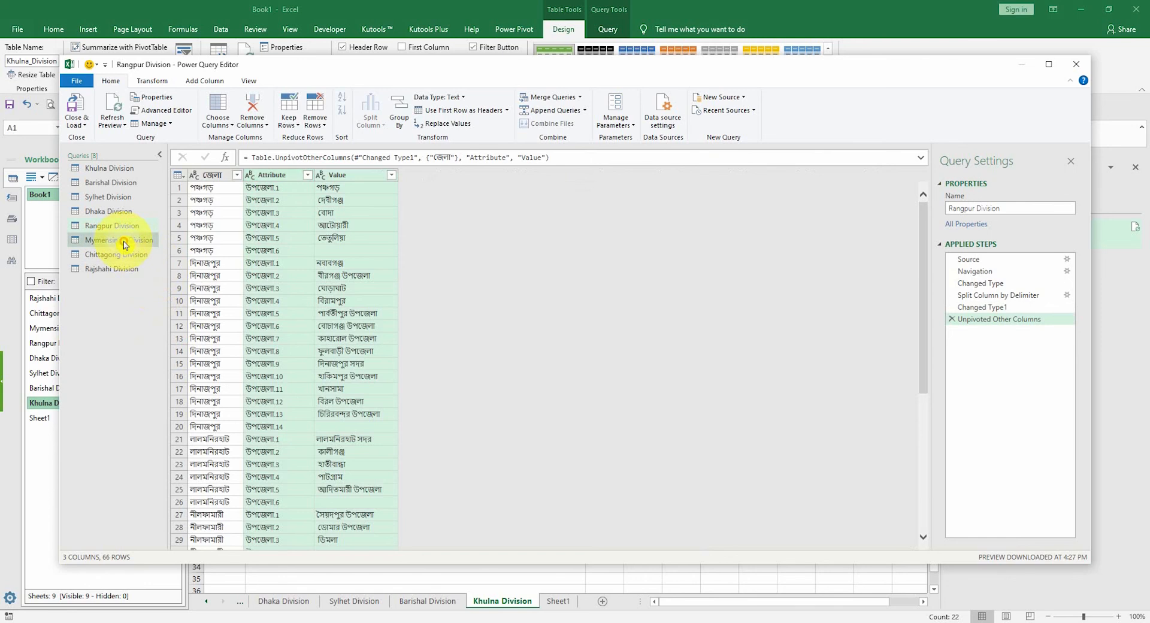
right_click(212, 174)
left_click(270, 396)
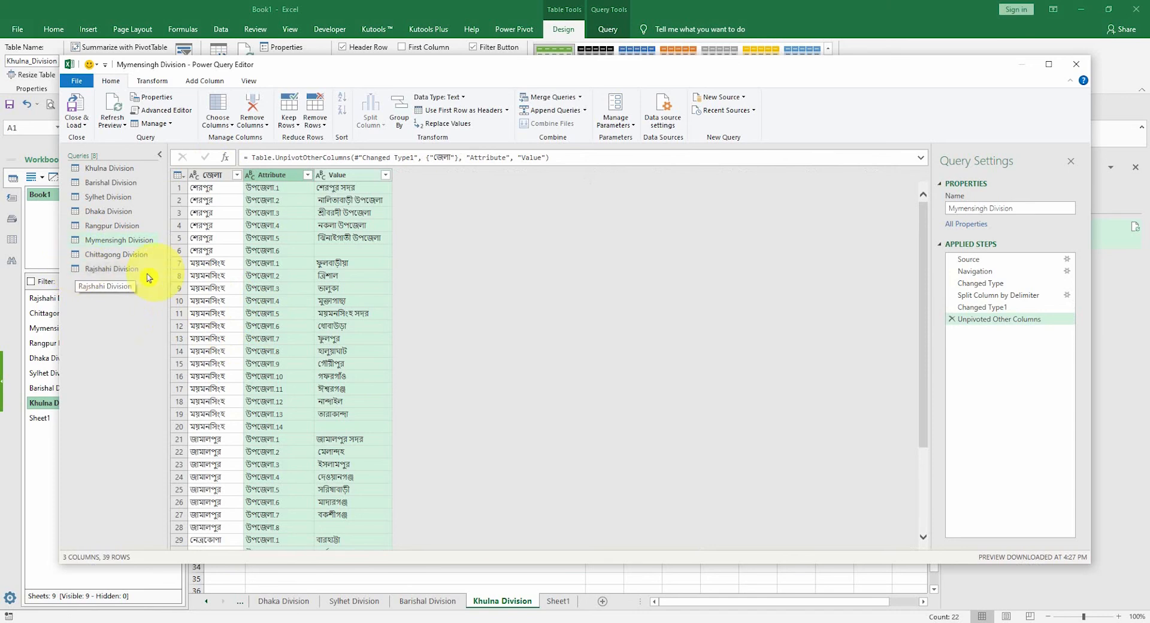
- Unpivot all columns other than জেলা in the Chittagong Division query and in the Rajshahi Division query
left_click(116, 255)
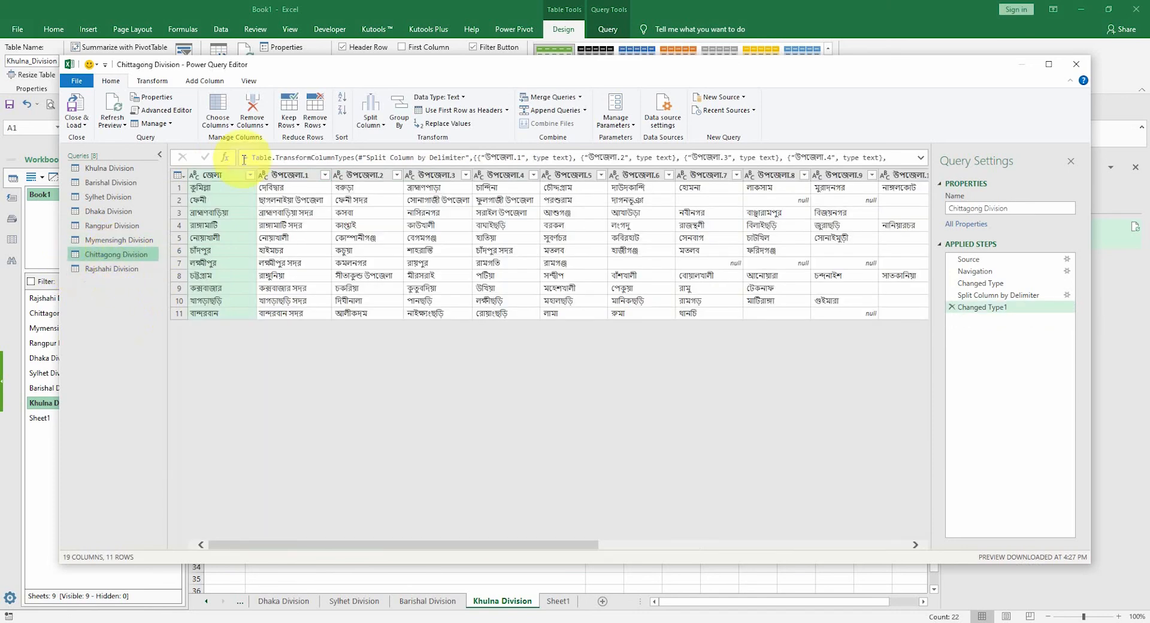
right_click(221, 178)
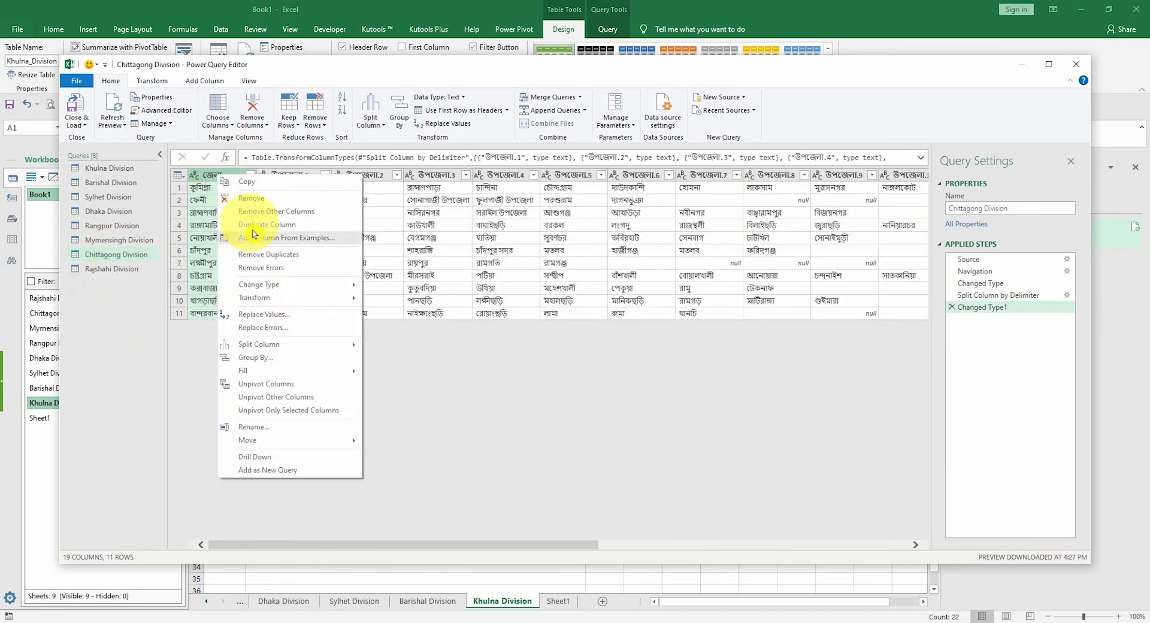
left_click(283, 397)
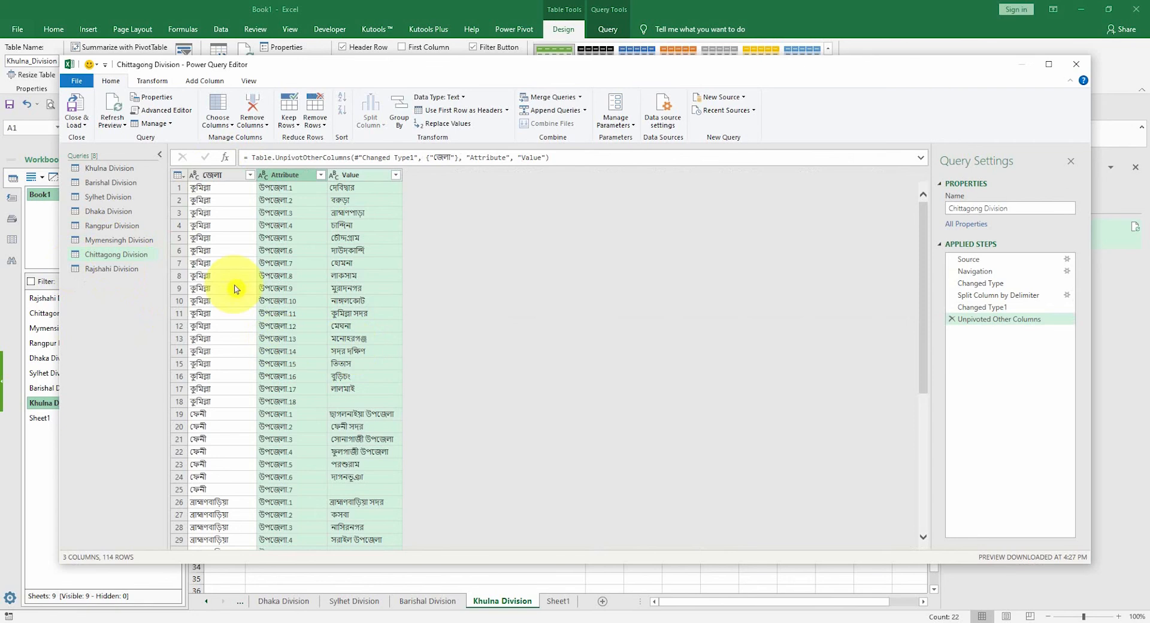
left_click(122, 269)
right_click(228, 178)
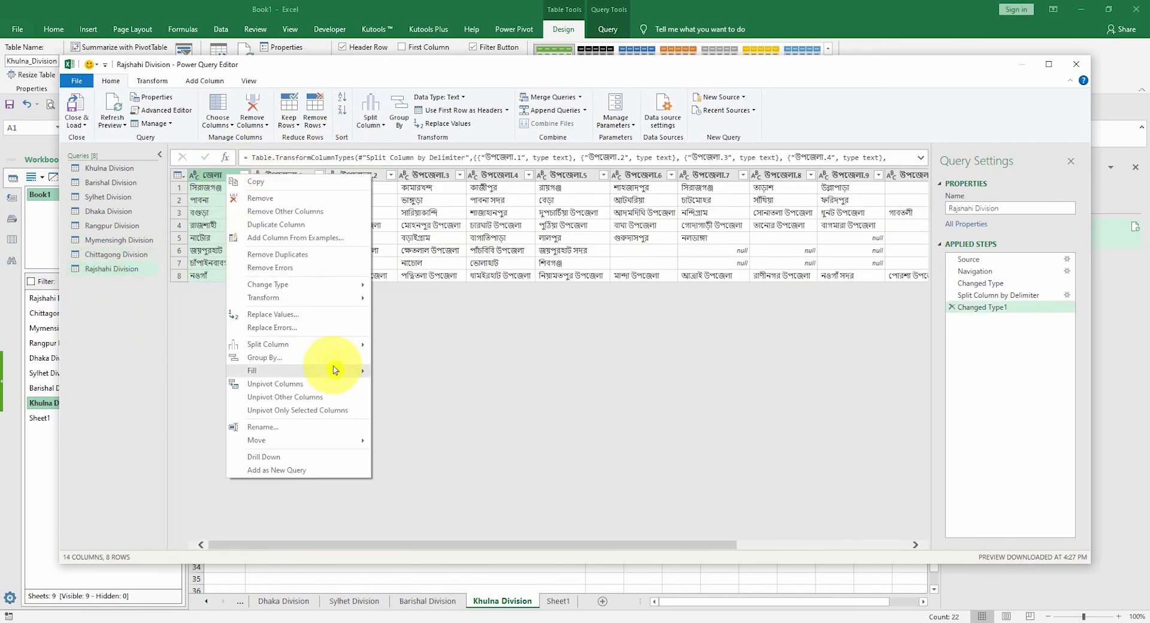
left_click(295, 399)
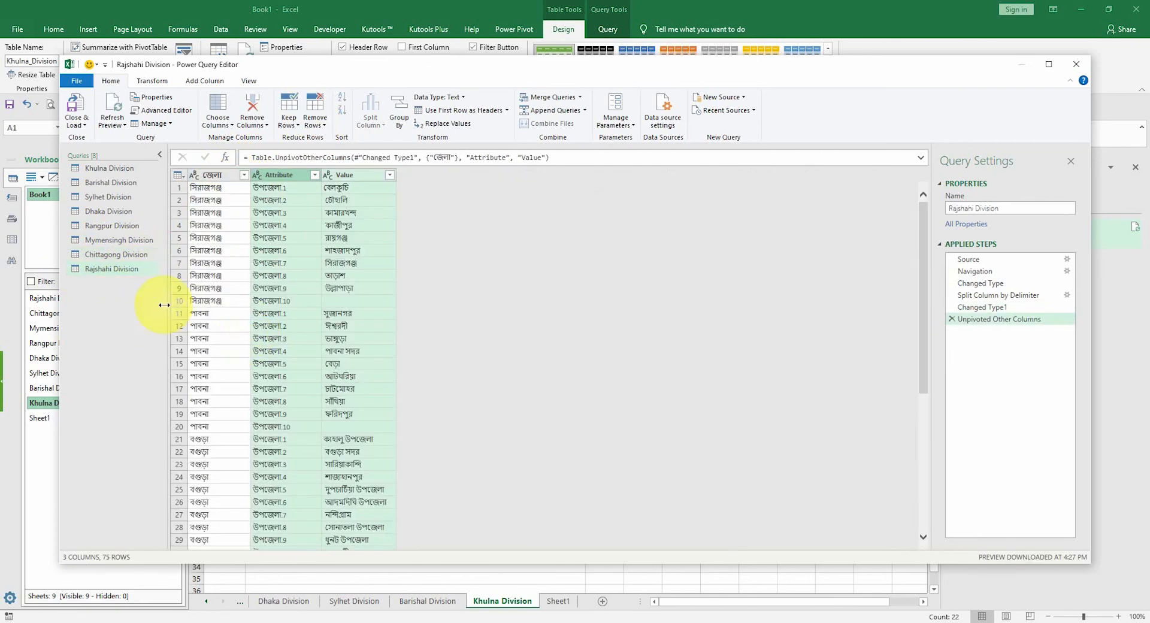
- Review the unpivoted previews of the division queries, from Chittagong and Rajshahi back to Khulna
left_click(130, 256)
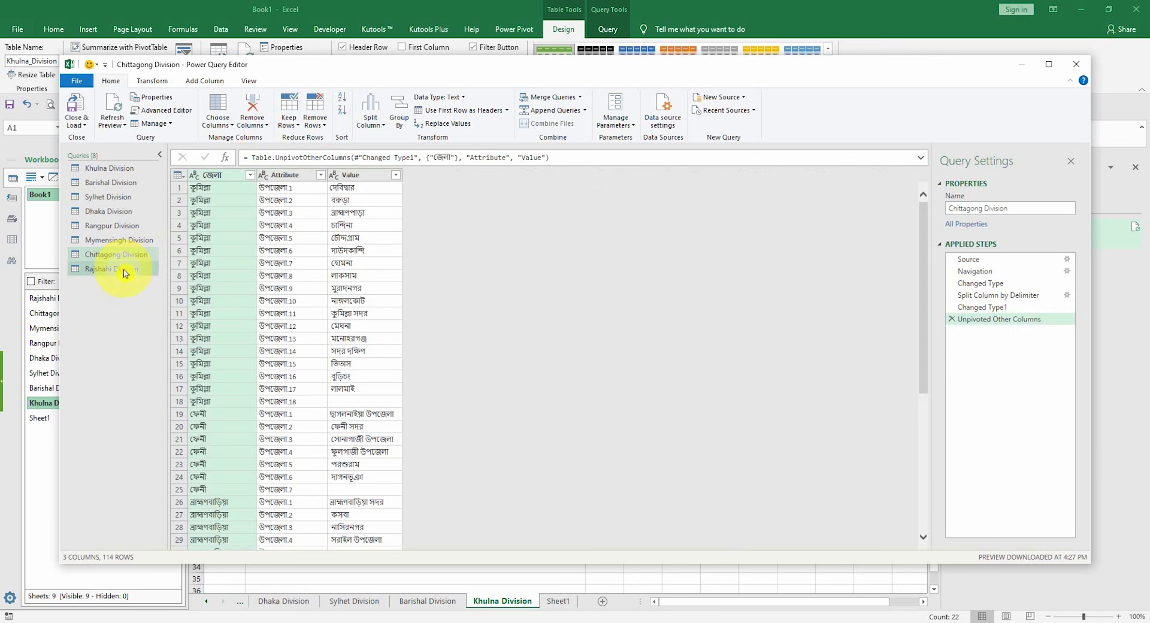
left_click(125, 270)
left_click(122, 245)
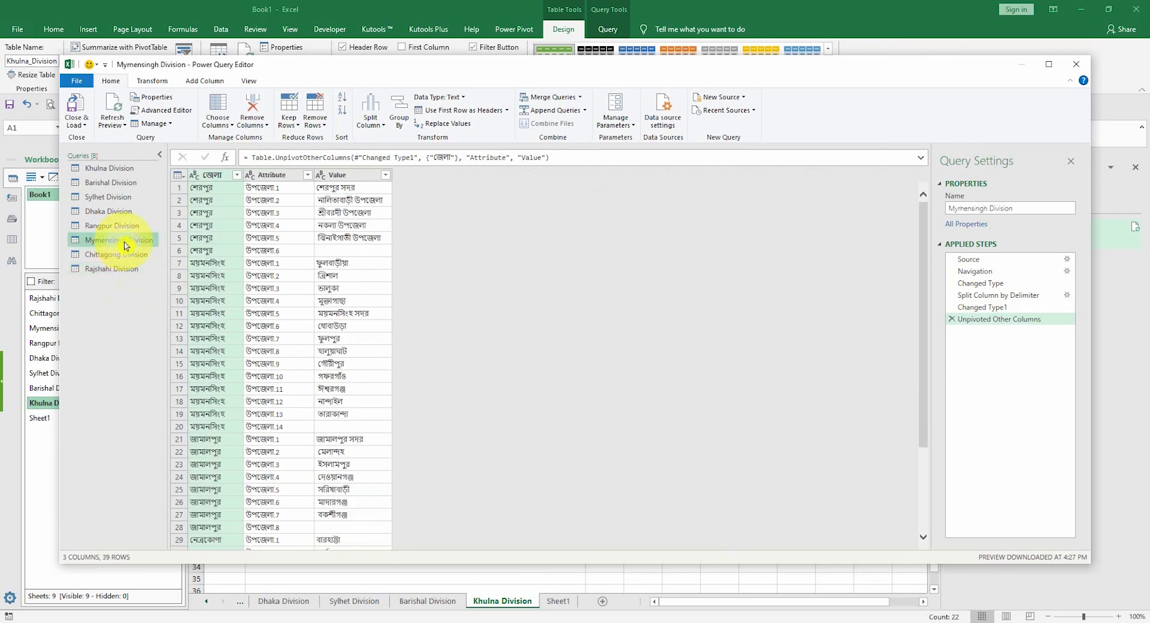
left_click(126, 228)
left_click(123, 211)
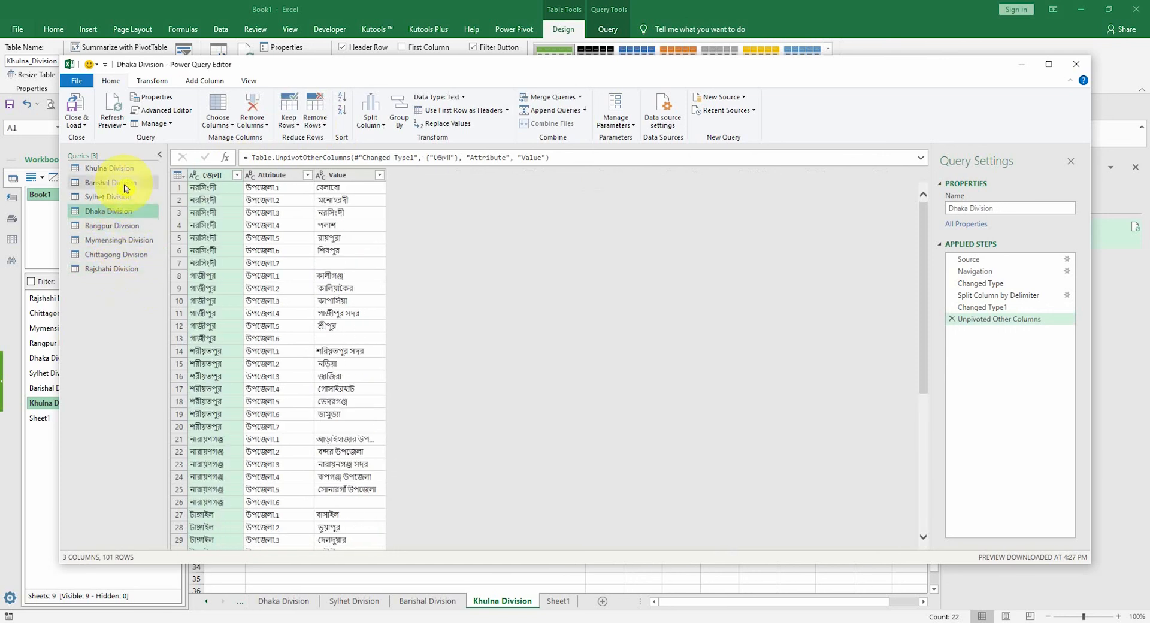
left_click(114, 168)
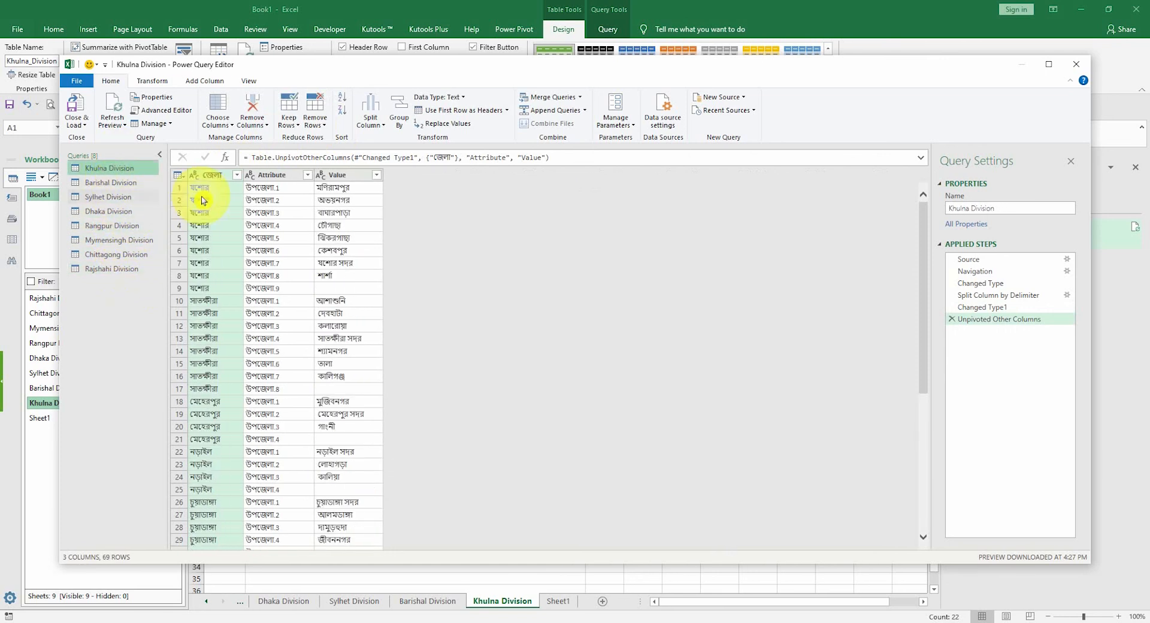
- Load the unpivoted queries back into the workbook and check the Barishal, Dhaka and Rajshahi Division sheets
left_click(77, 105)
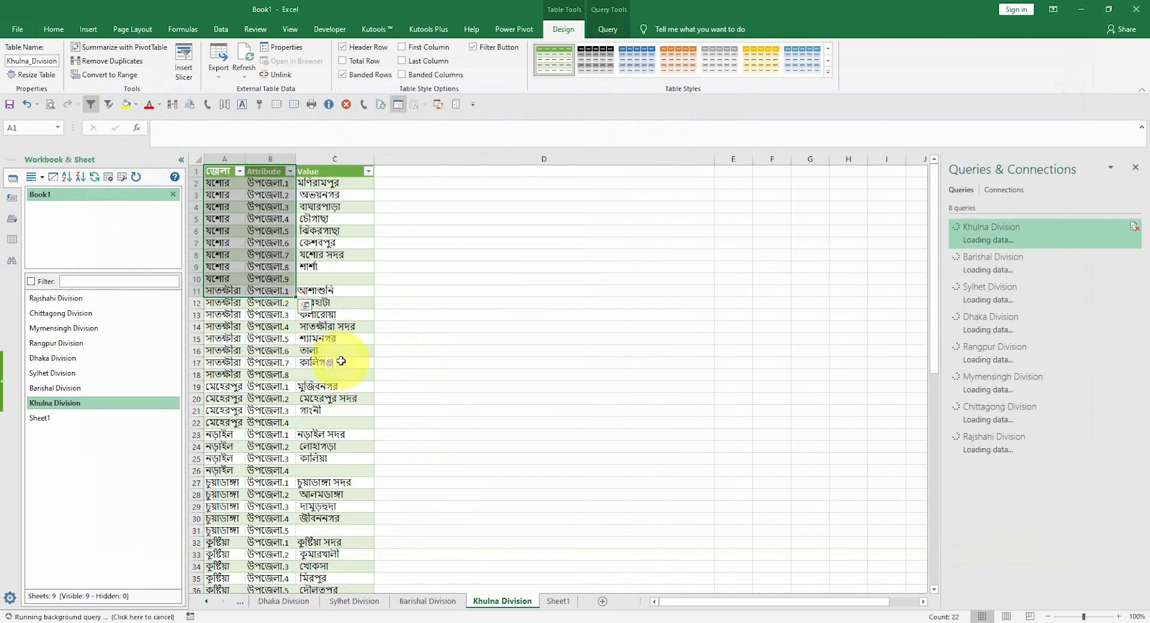
left_click(341, 361)
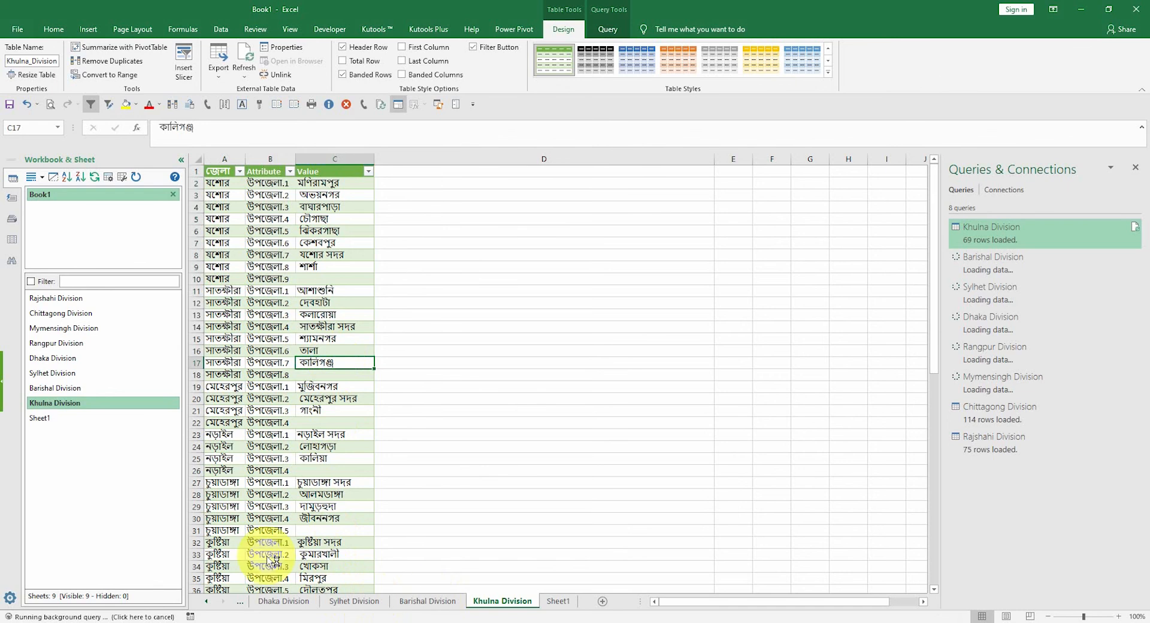
left_click(55, 388)
left_click(54, 358)
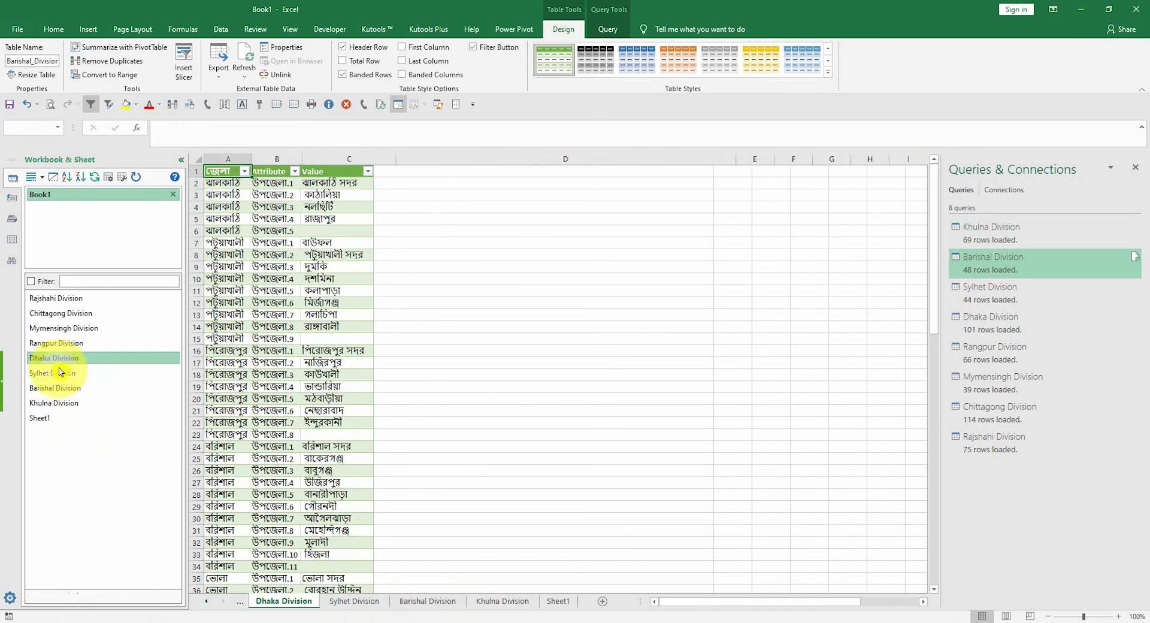
left_click(57, 298)
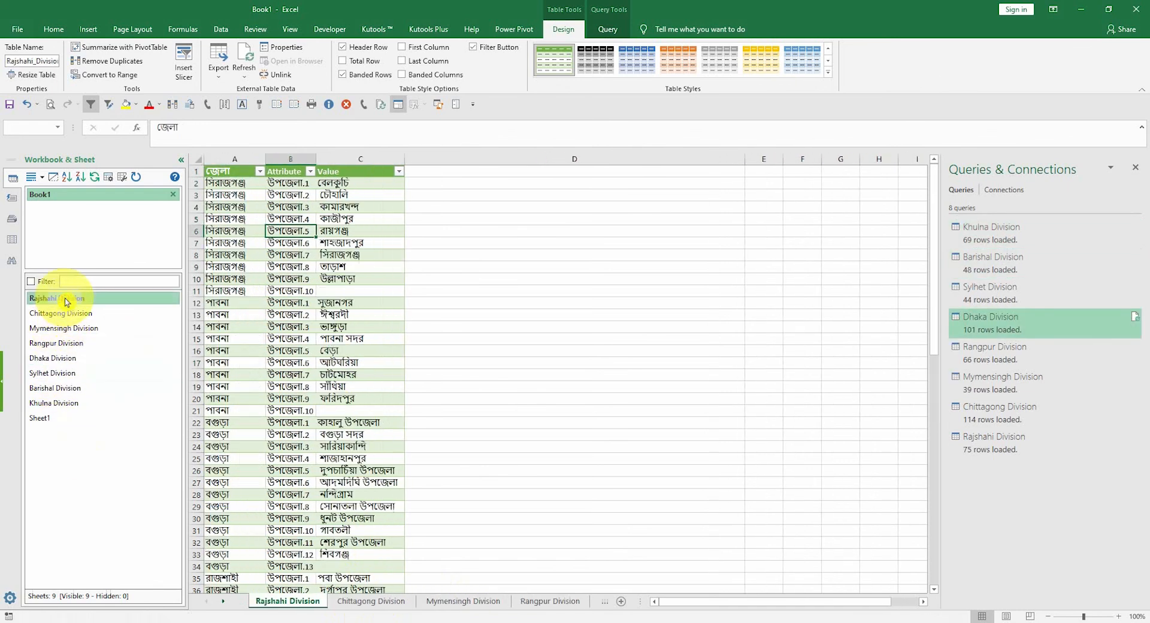
- Open the Khulna Division query for editing and start appending queries with the option for three or more tables
left_click(969, 239)
right_click(983, 240)
left_click(995, 266)
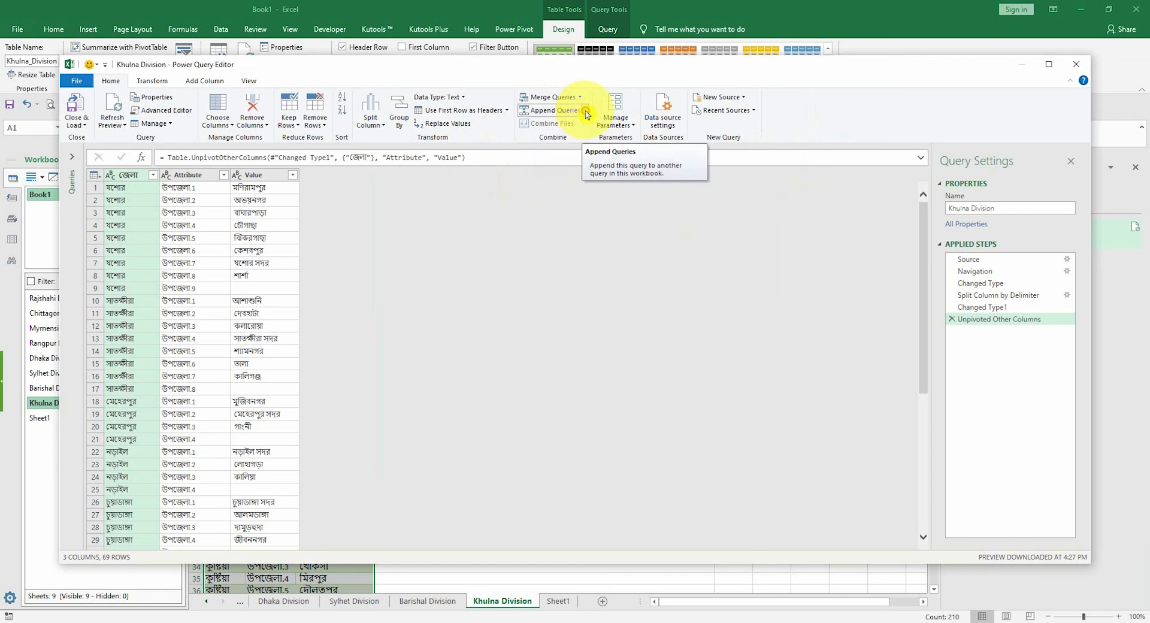
left_click(586, 112)
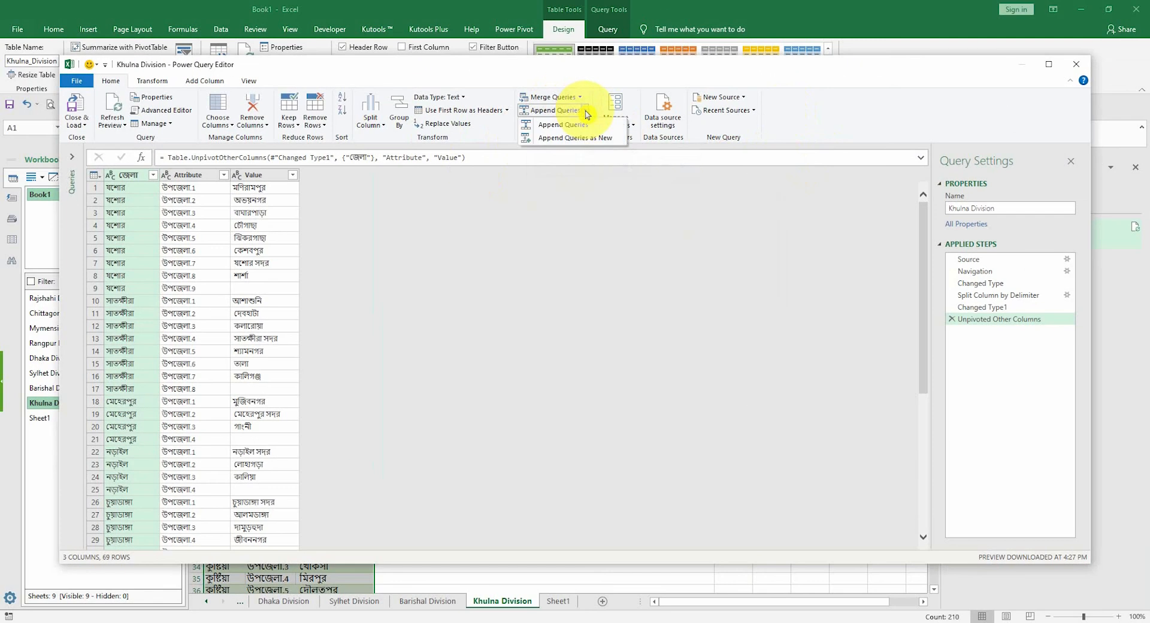
left_click(553, 126)
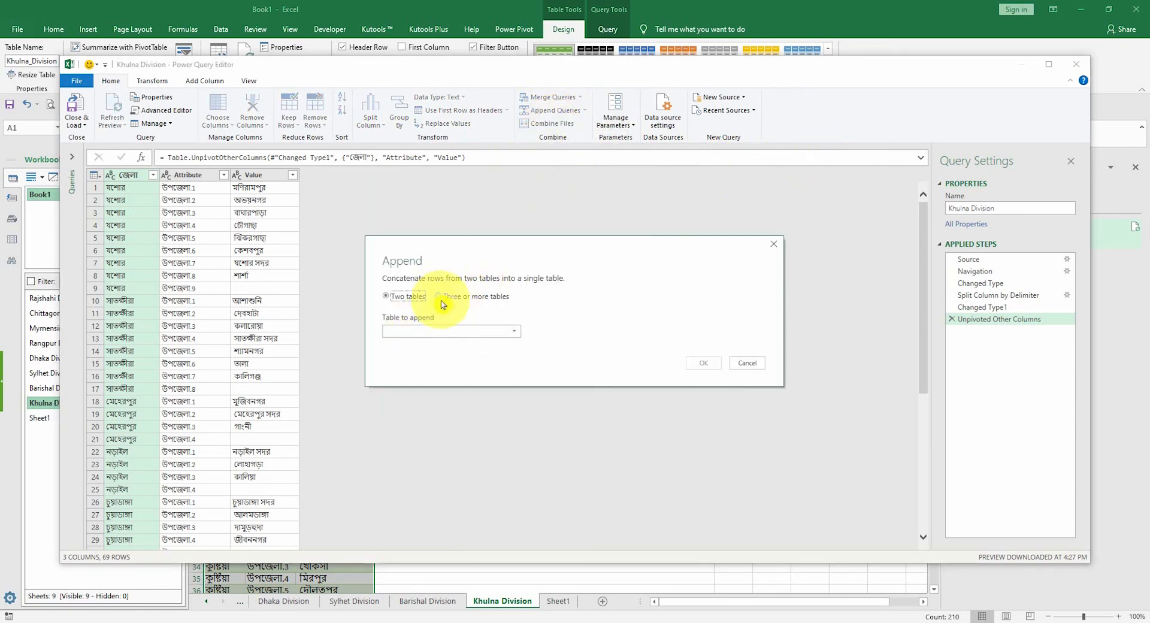
left_click(439, 296)
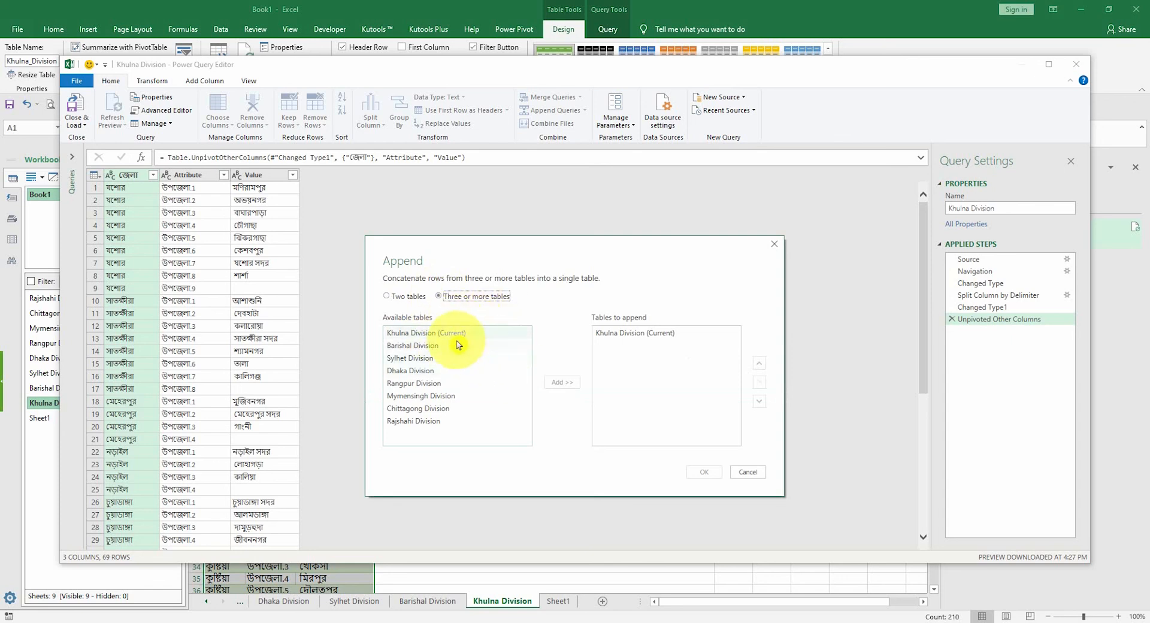
- Append Barishal Division twice and Sylhet, Dhaka, Rangpur, Mymensingh, Chittagong and Rajshahi Division once each to the Khulna Division query
left_click(459, 345)
left_click(561, 381)
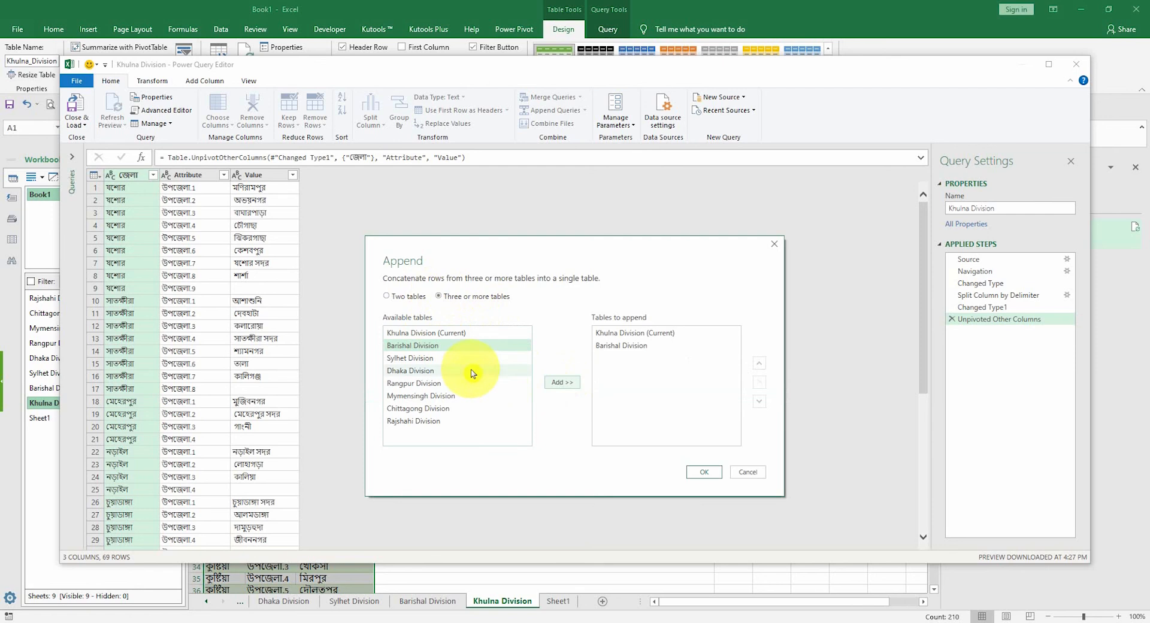
left_click(432, 358, "ctrl")
left_click(430, 371, "ctrl")
left_click(430, 383, "ctrl")
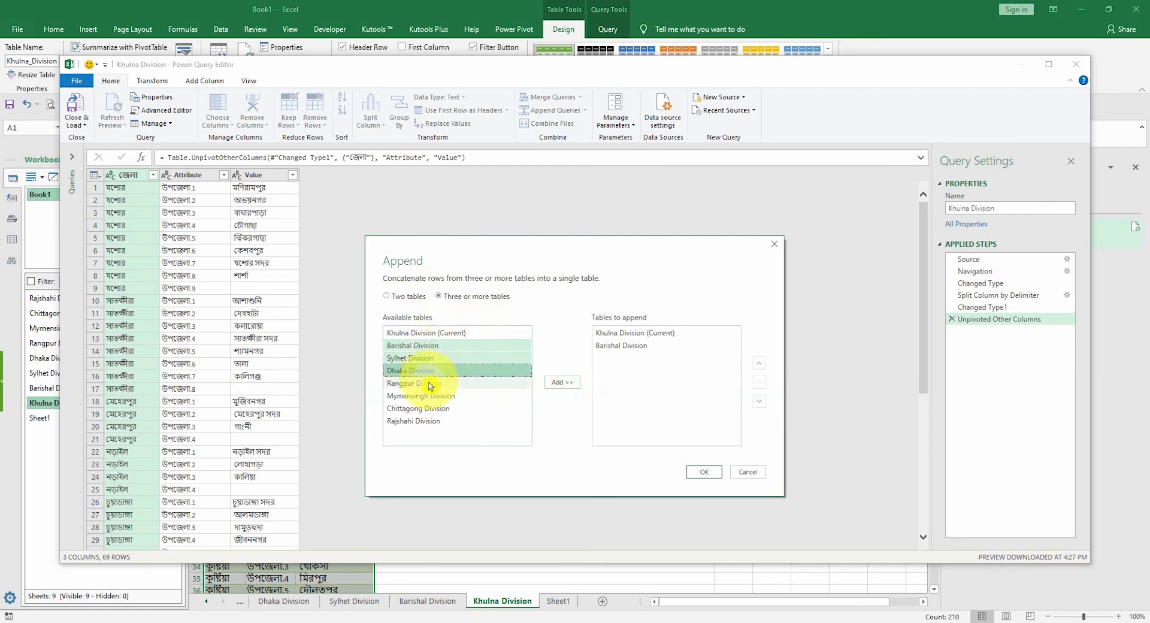
left_click(428, 395, "ctrl")
left_click(427, 408, "ctrl")
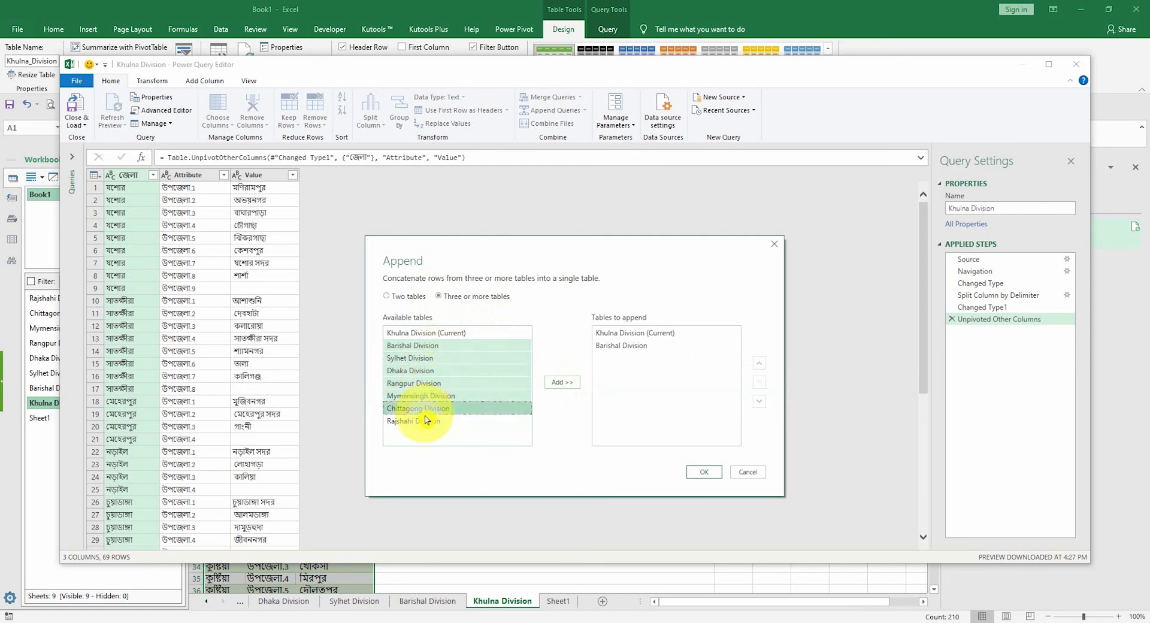
left_click(426, 421, "ctrl")
left_click(551, 382)
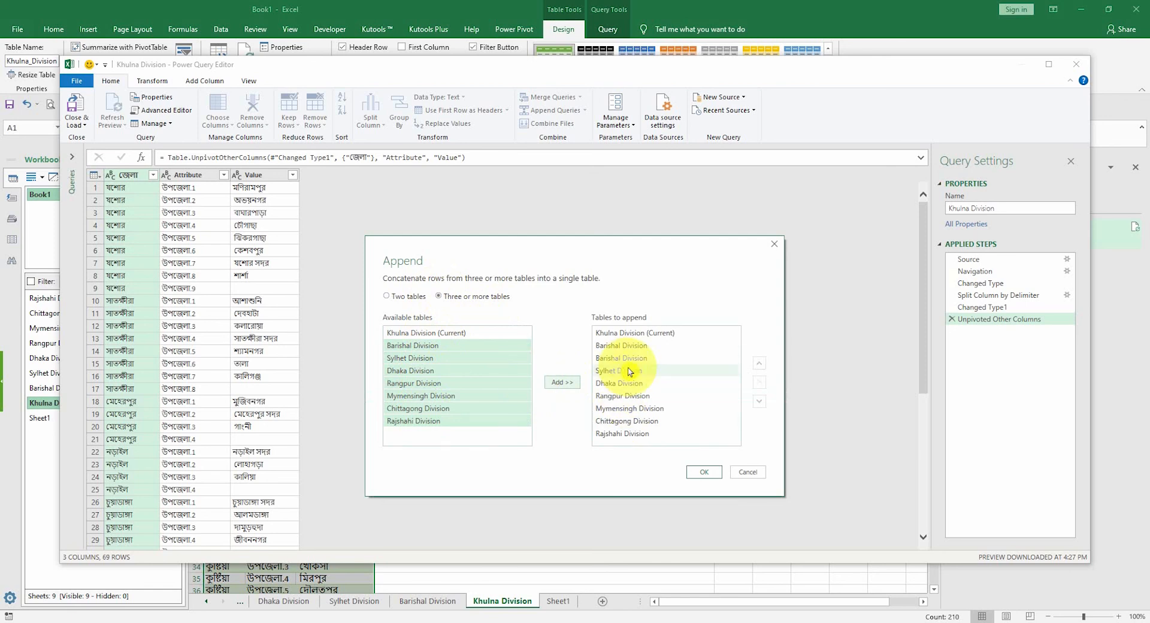
left_click(703, 472)
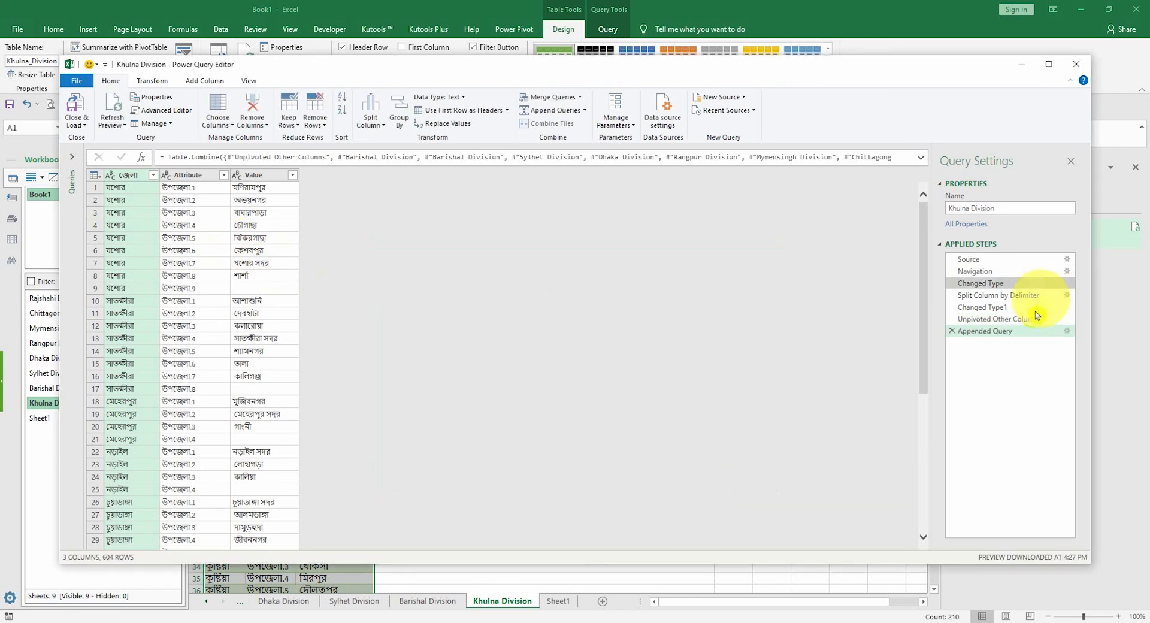
- Rename the append step in the query's applied steps as Appended All Divisions
right_click(996, 335)
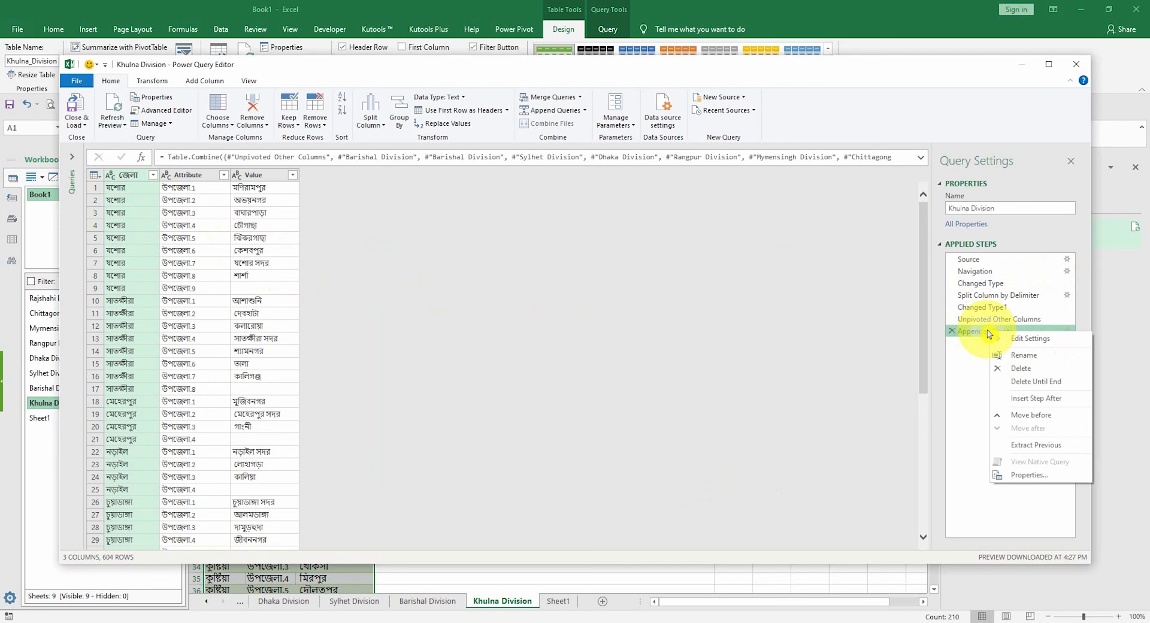
left_click(1034, 360)
left_click(1029, 330)
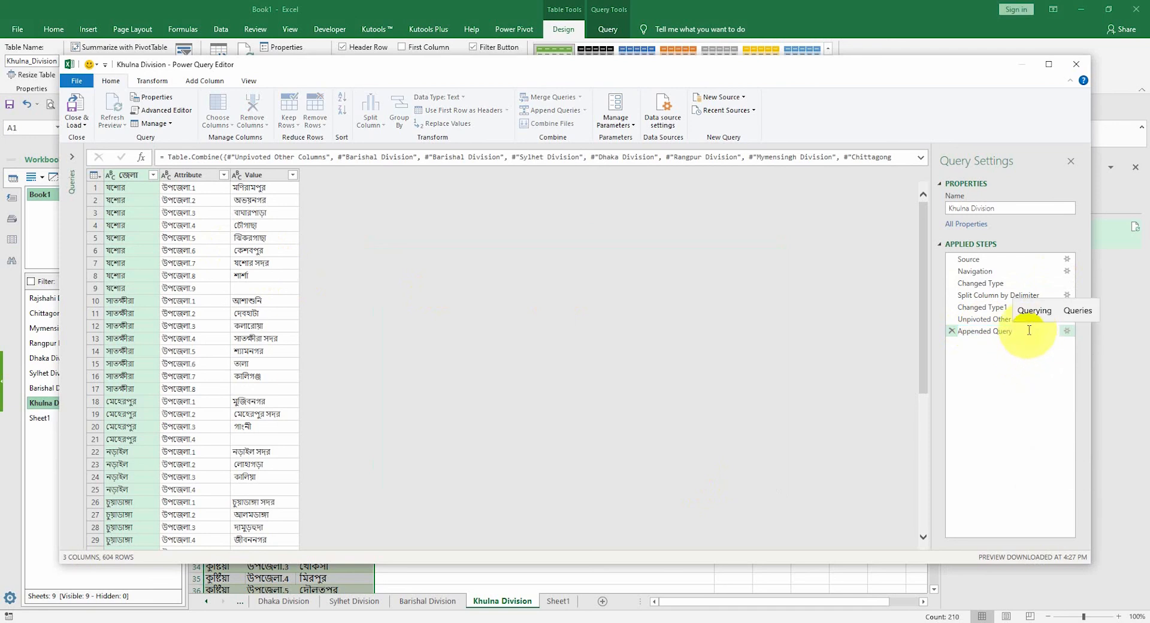
key("BackSpace")
key("BackSpace")
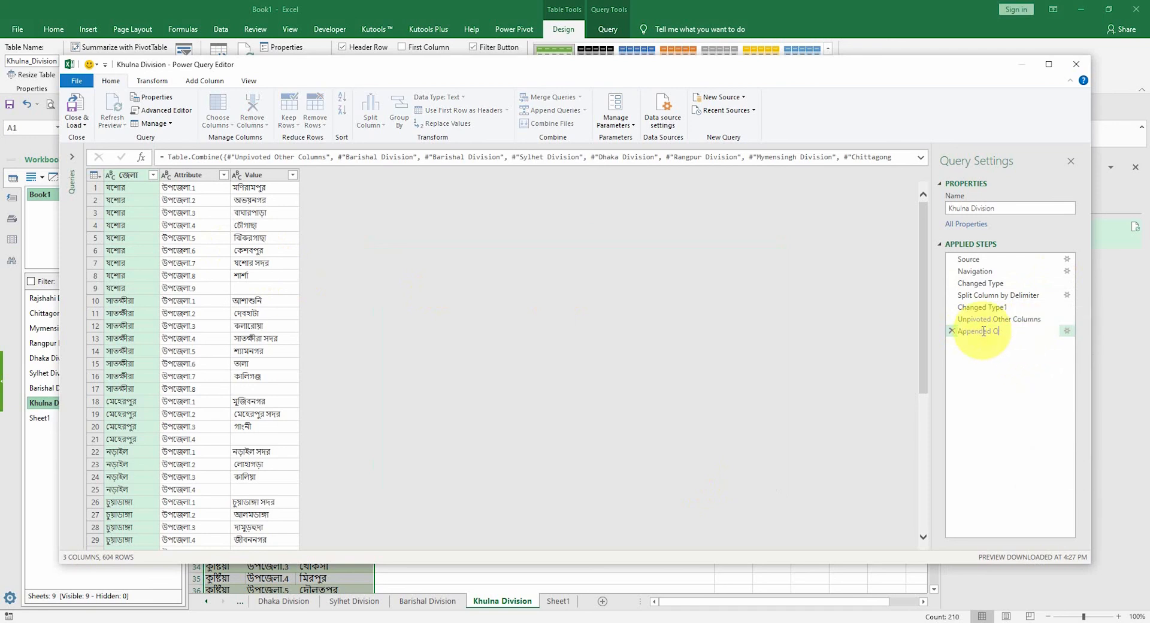
key("BackSpace")
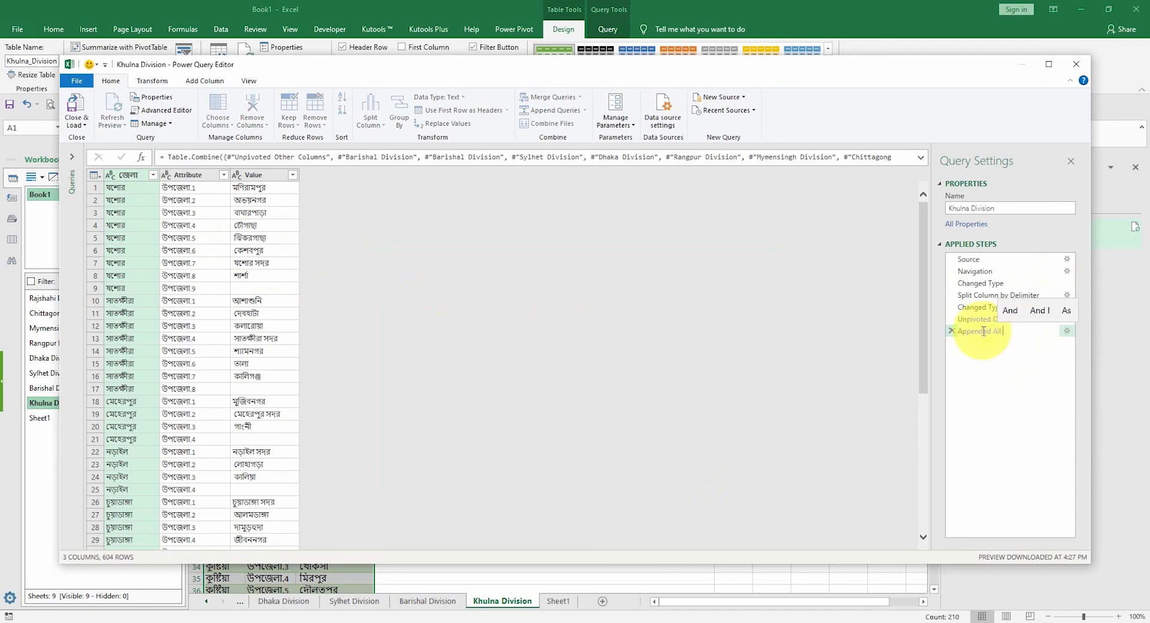
type("All Divisions")
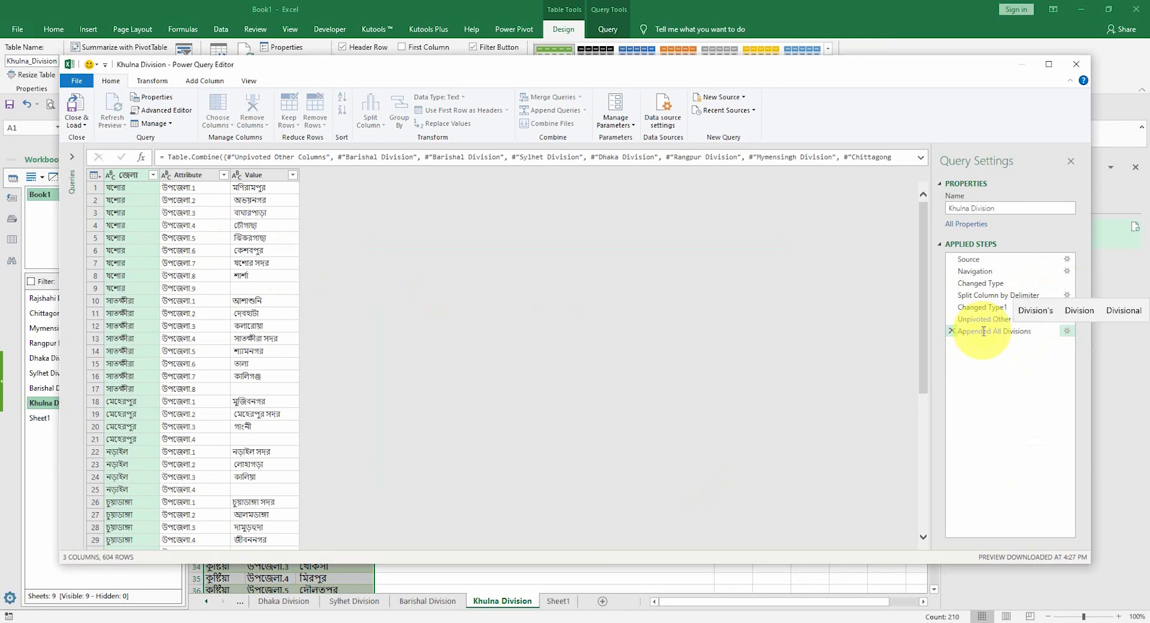
key("Return")
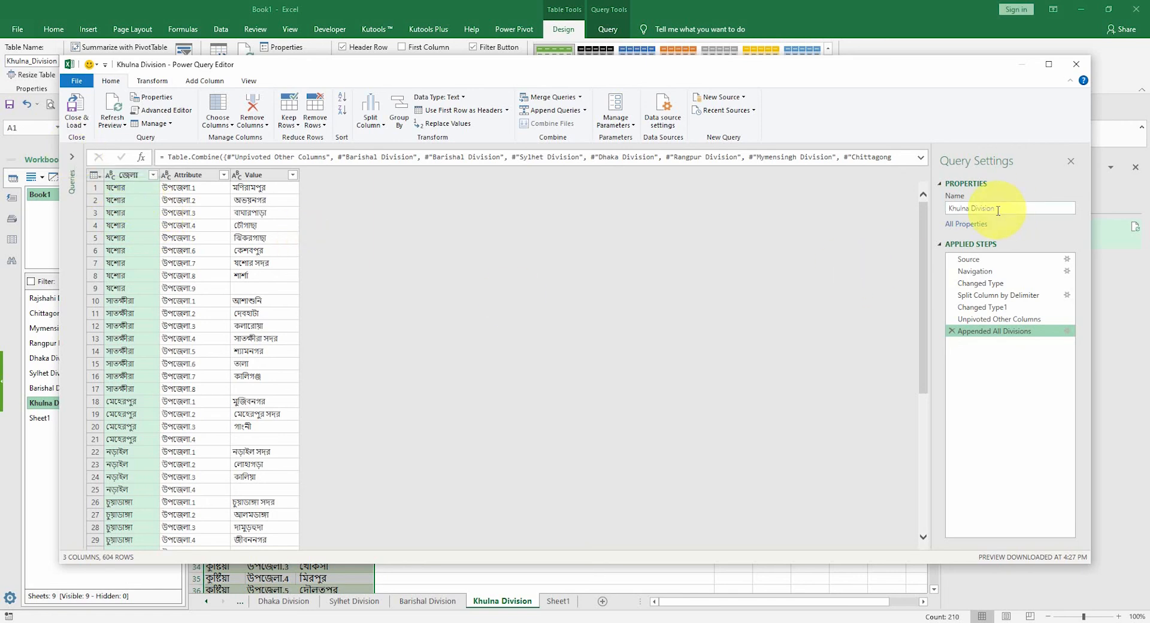
- Rename the Khulna Division query as All Divisions
left_click_drag(1017, 208, 940, 210)
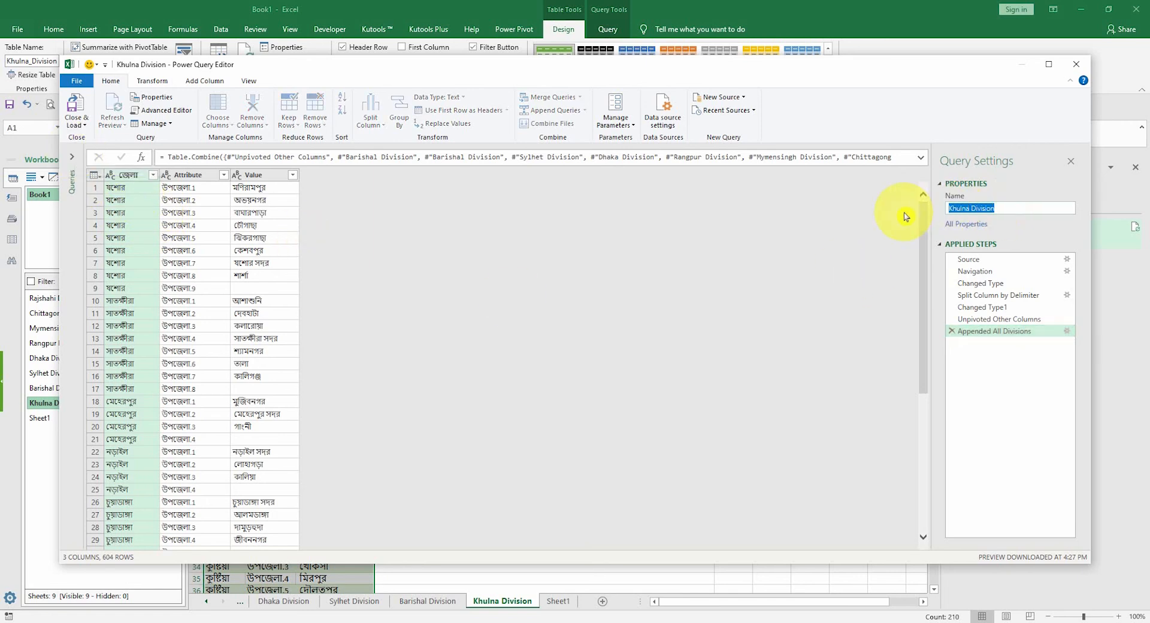
type("All Divisions")
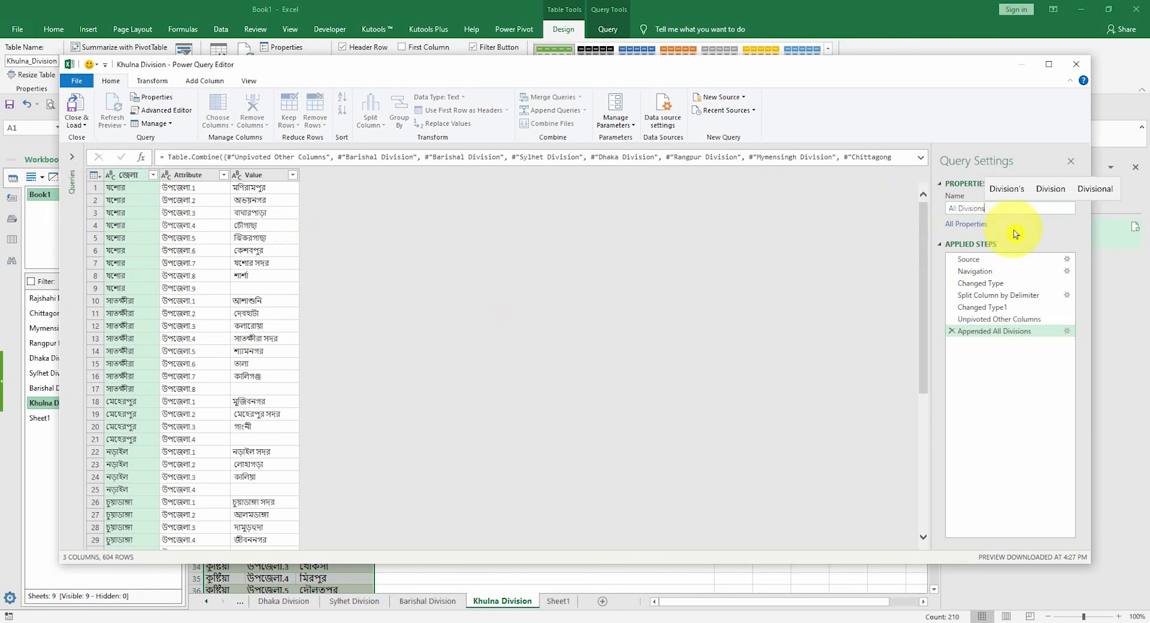
key("Return")
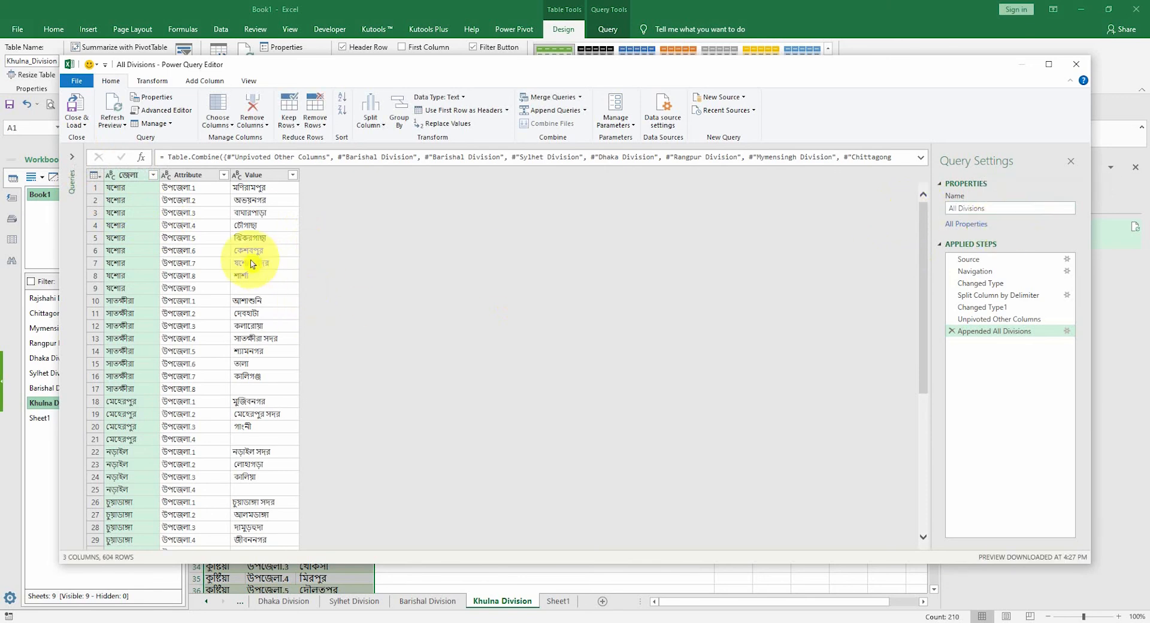
- Rename the Value column of the combined query as Upazila Name
double_click(263, 176)
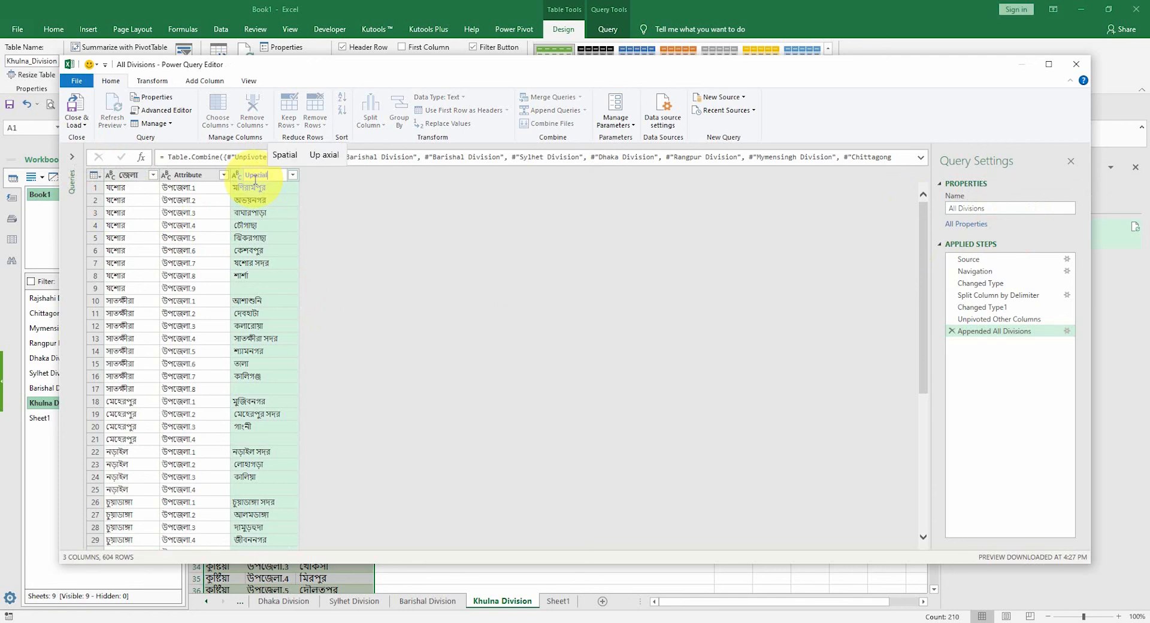
key("BackSpace")
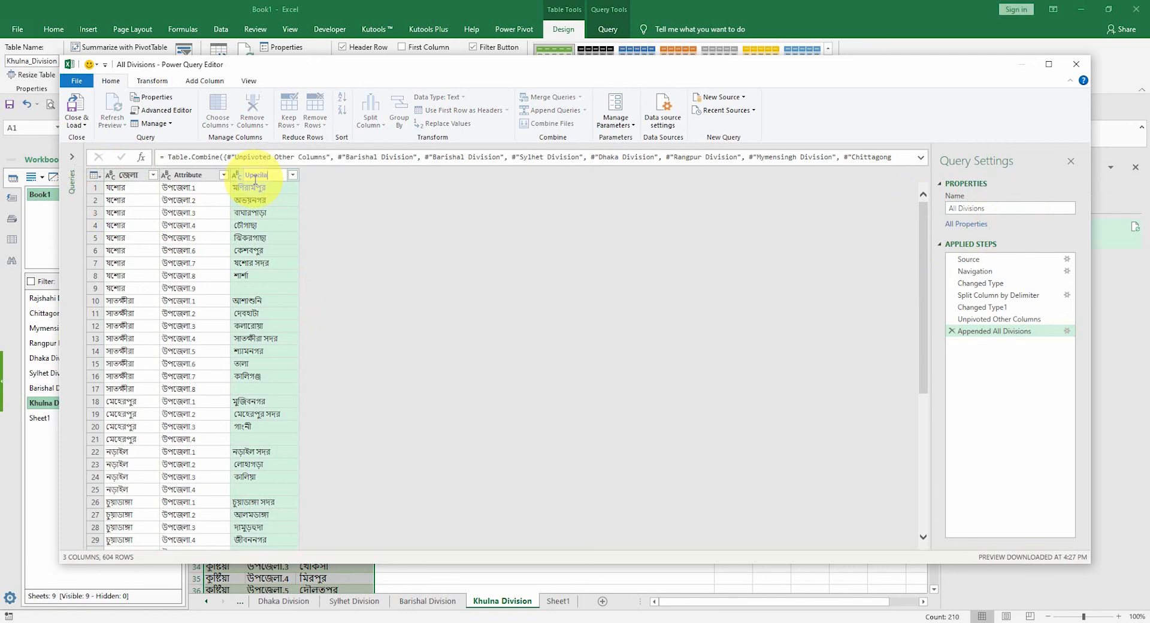
key("Return")
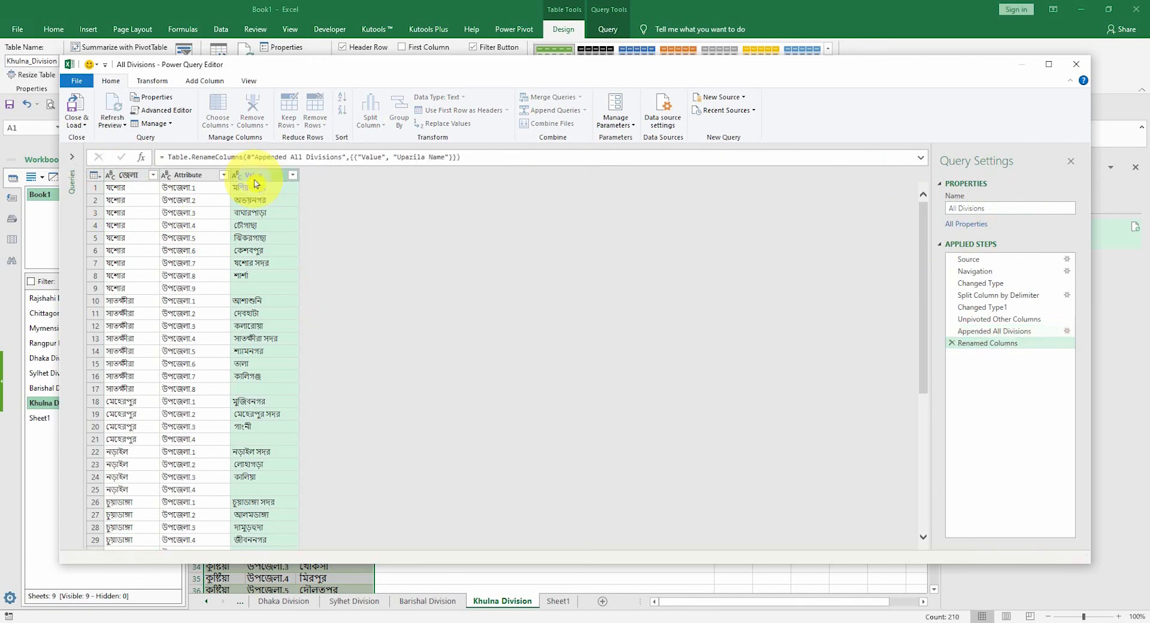
- Remove the Attribute column from the All Divisions query
left_click(186, 178, "ctrl")
right_click(185, 178)
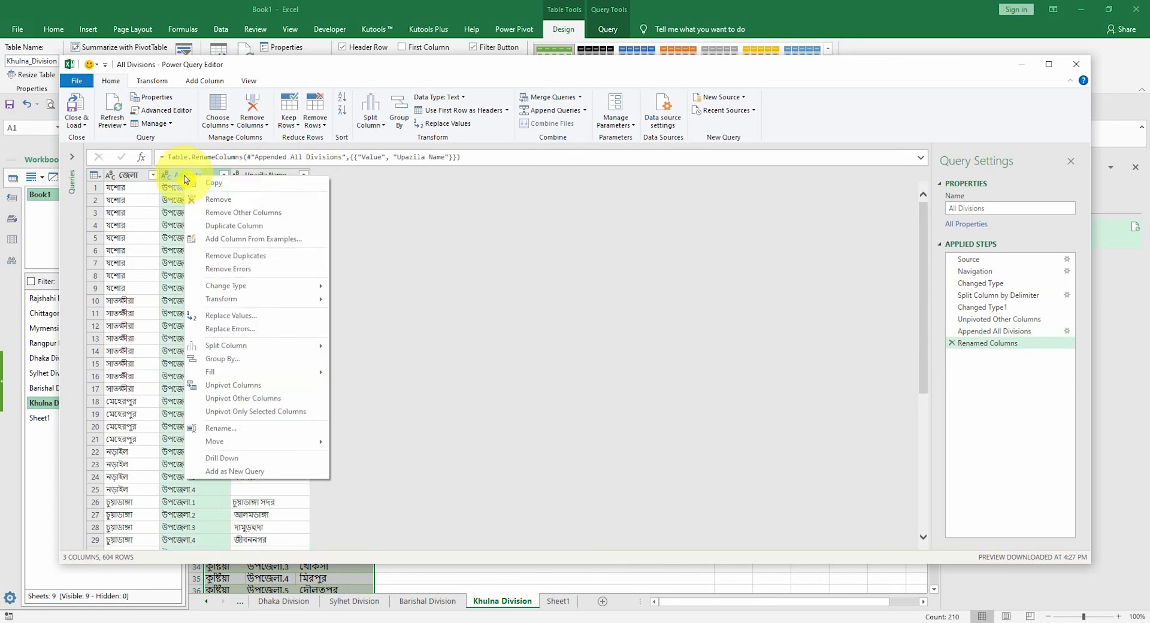
left_click(230, 199)
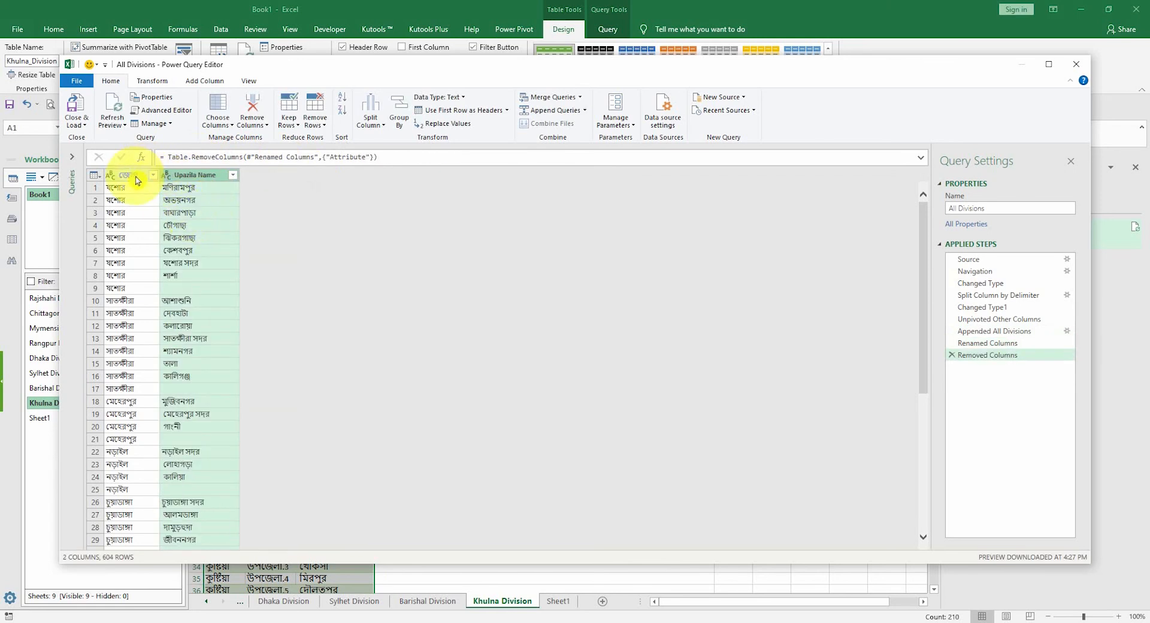
- Rename the জেলা column of the All Divisions query as District and load the query to the worksheet
double_click(137, 175)
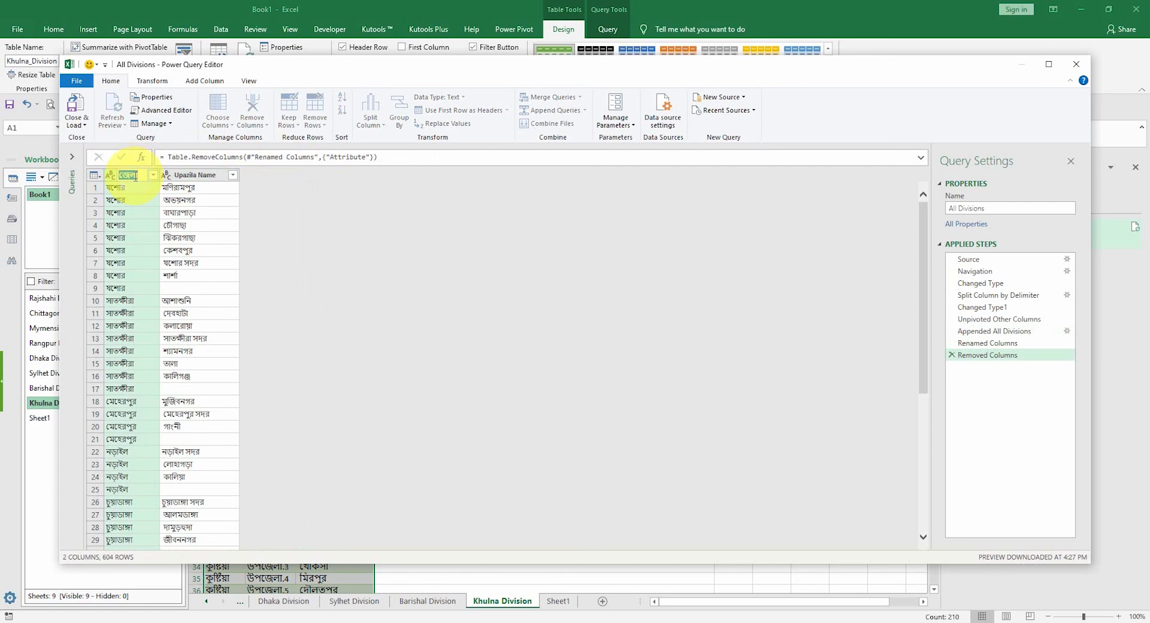
type("Dis")
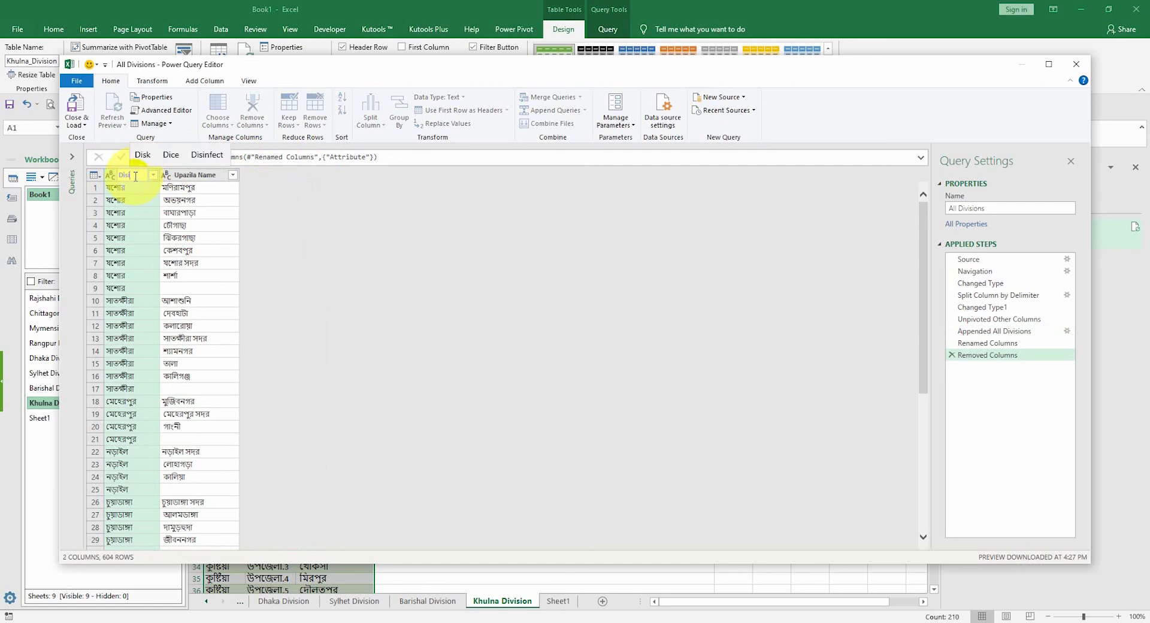
type("i")
key("BackSpace")
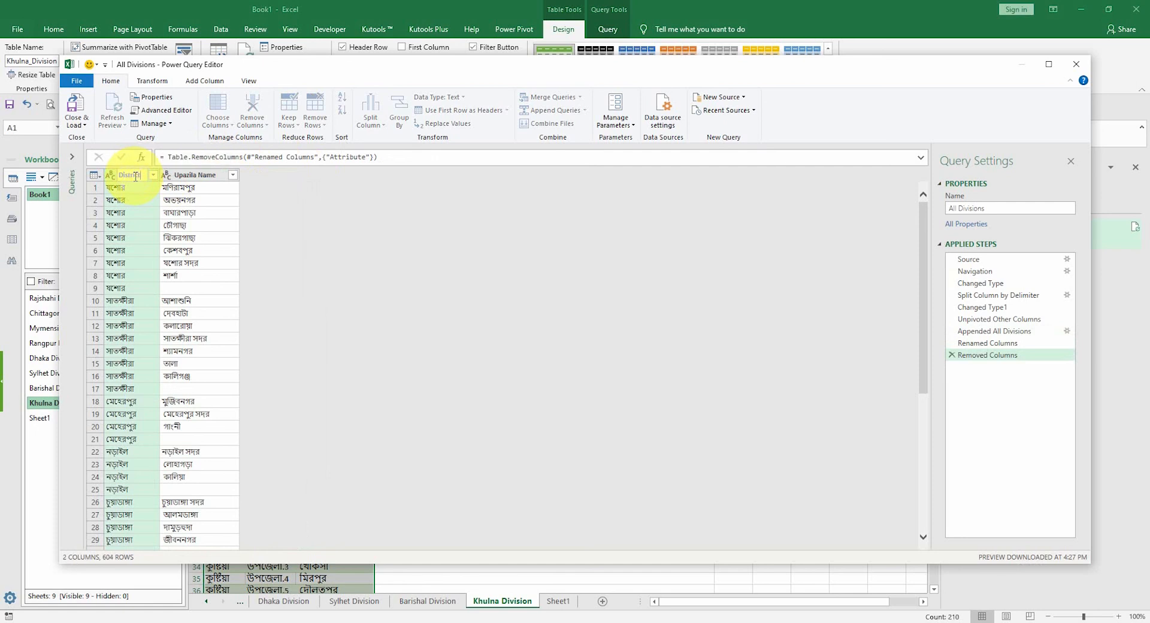
type("trict")
key("Return")
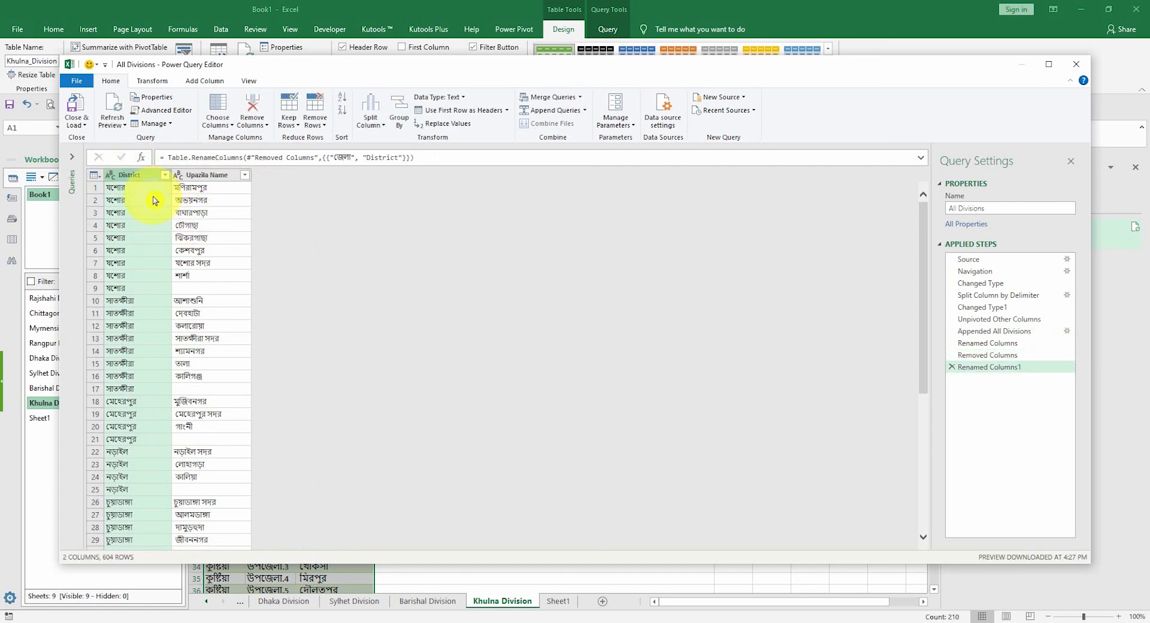
left_click(77, 107)
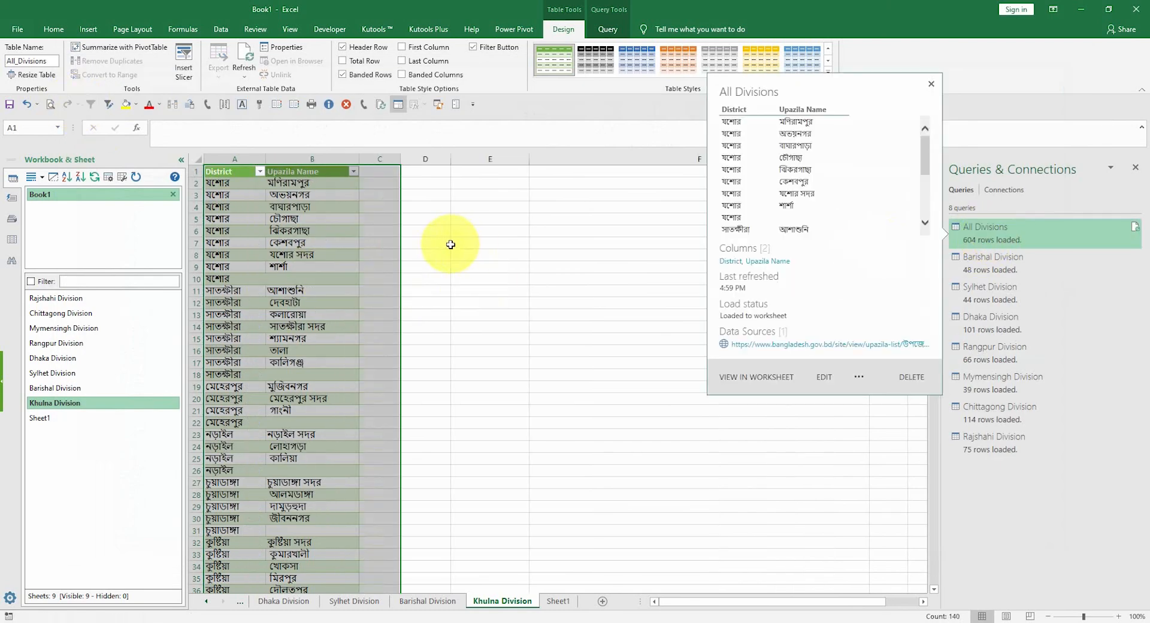
- Look through the District and Upazila Name rows of the loaded All Divisions table
left_click(333, 255)
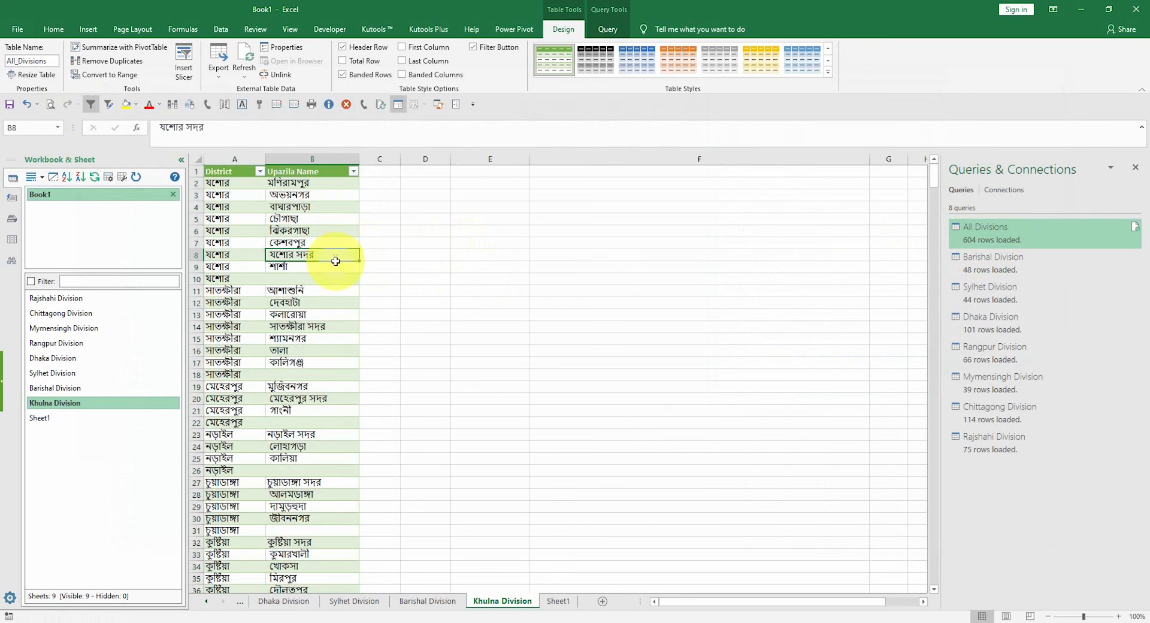
scroll(302, 215, "down", 6)
scroll(302, 215, "up", 6)
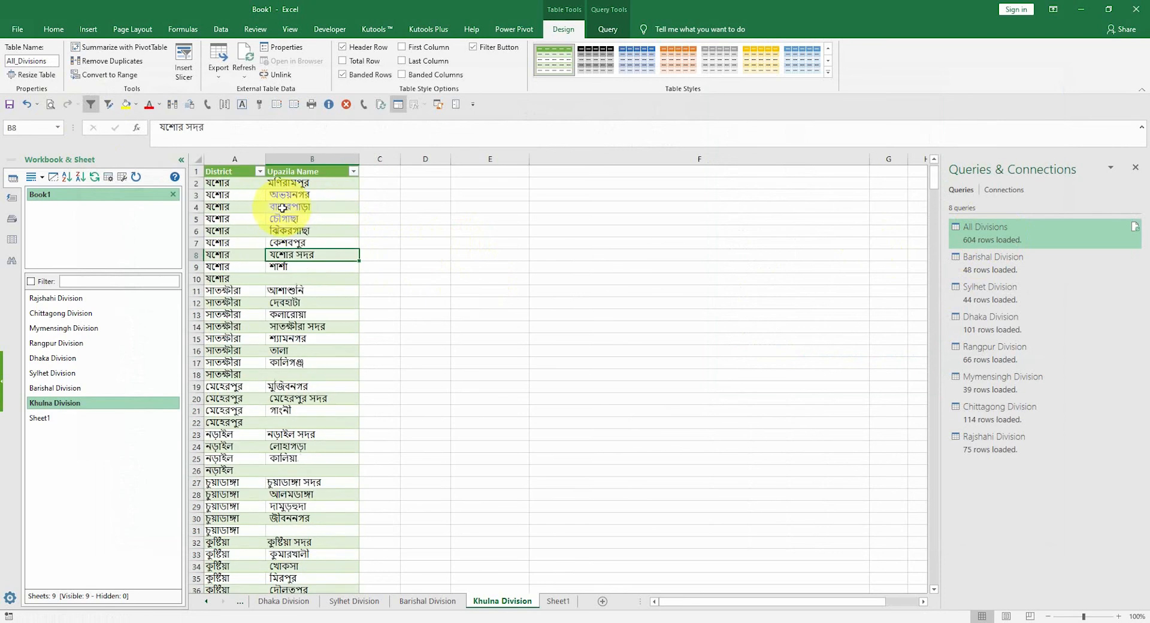
left_click(314, 167)
left_click(308, 207)
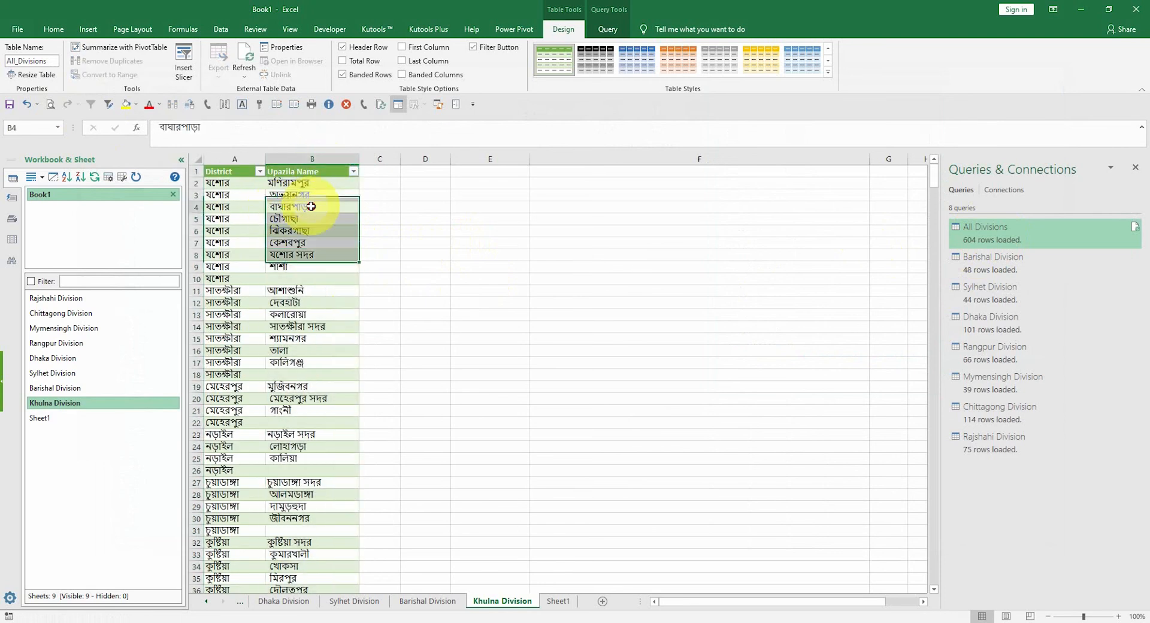
scroll(311, 214, "down", 7)
scroll(315, 215, "down", 18)
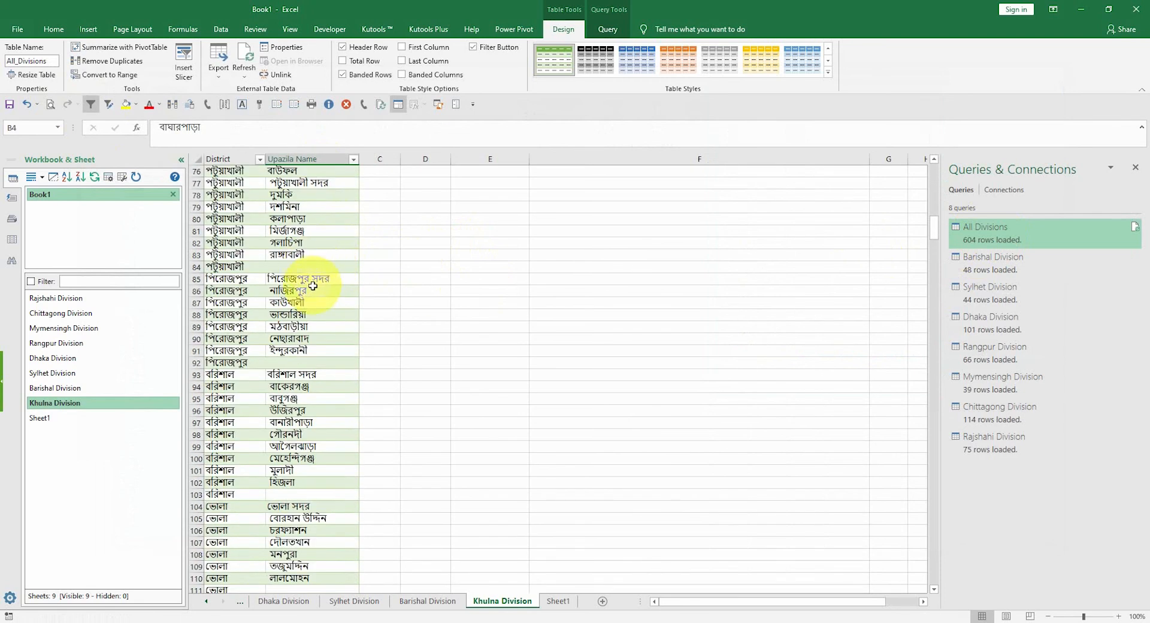
scroll(313, 282, "down", 4)
scroll(306, 278, "down", 20)
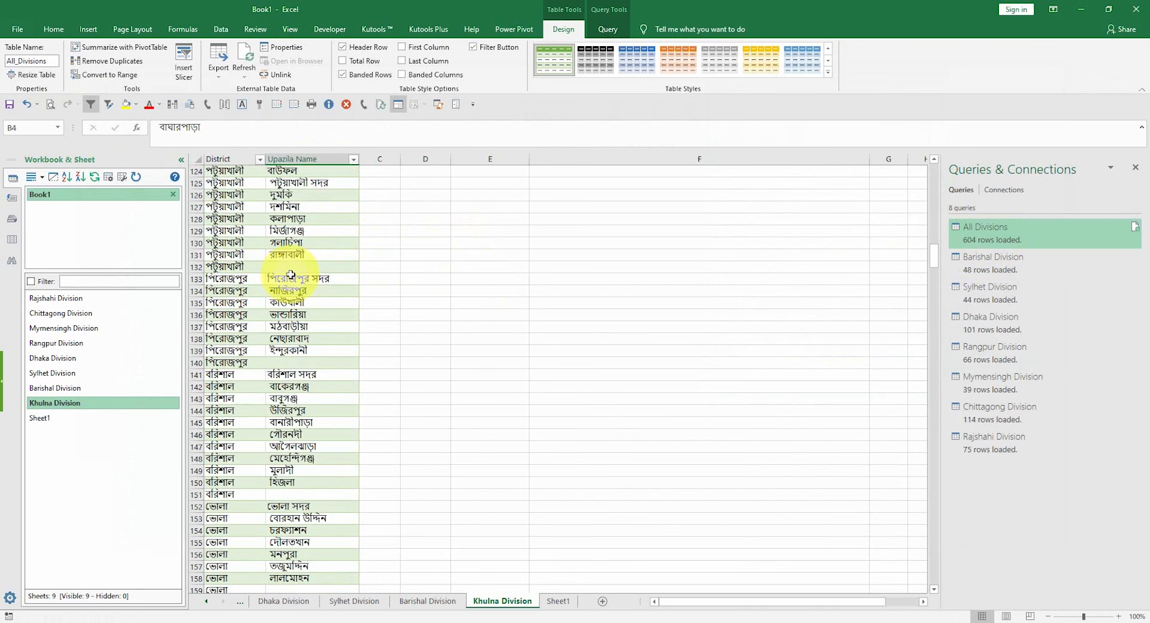
scroll(291, 275, "up", 20)
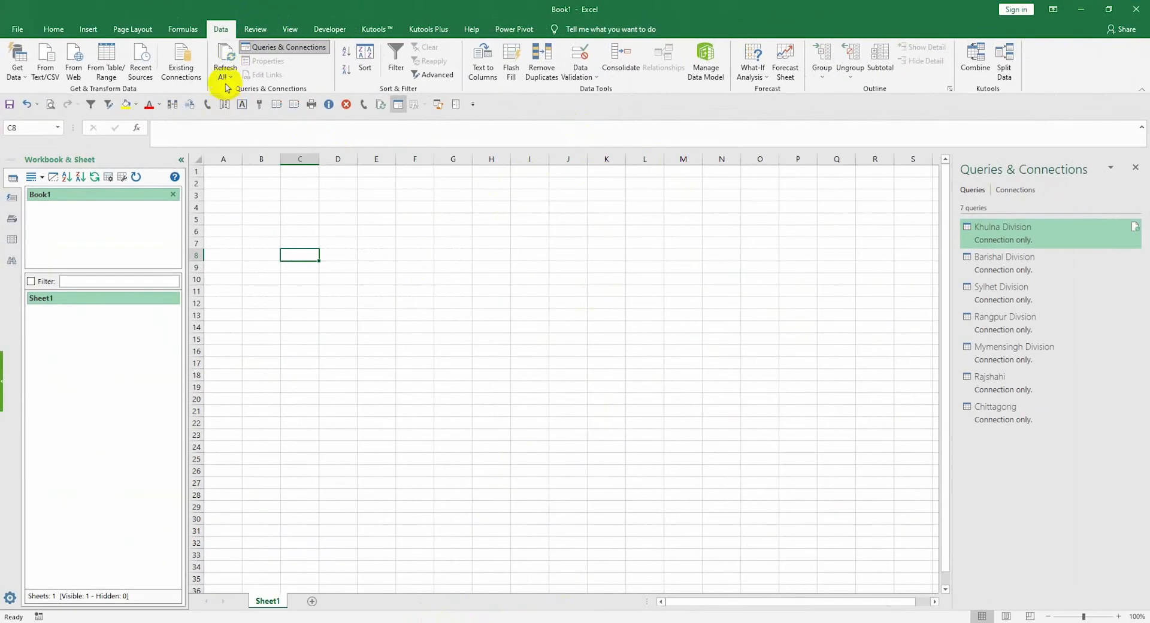
- Refresh all division queries in the workbook that contains only Sheet1
left_click(233, 78)
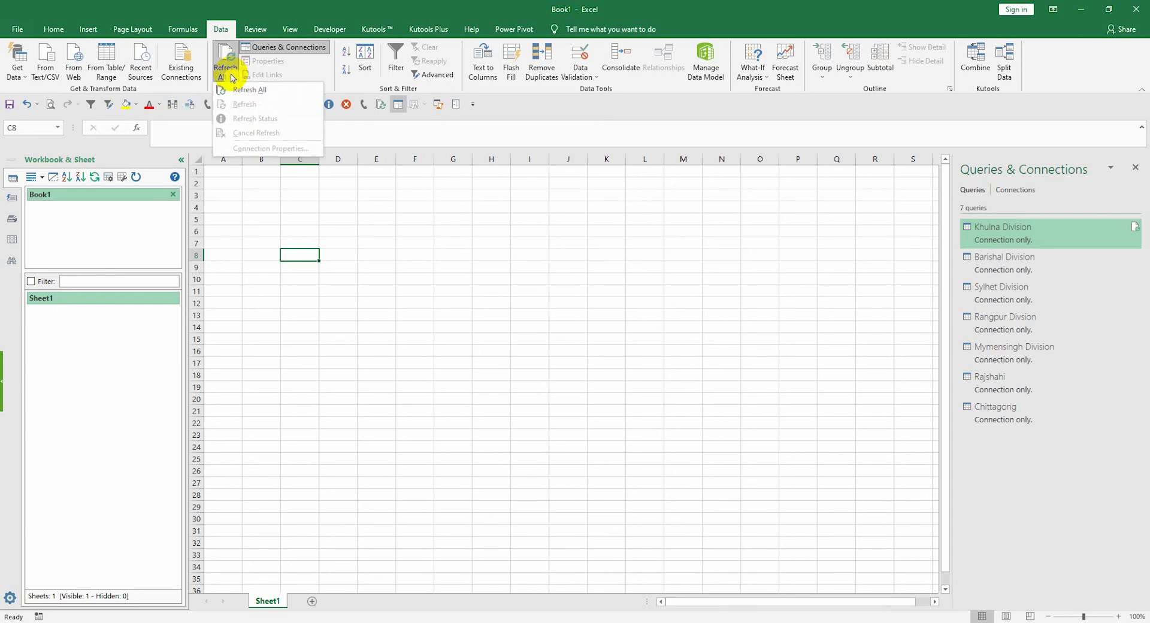
left_click(230, 91)
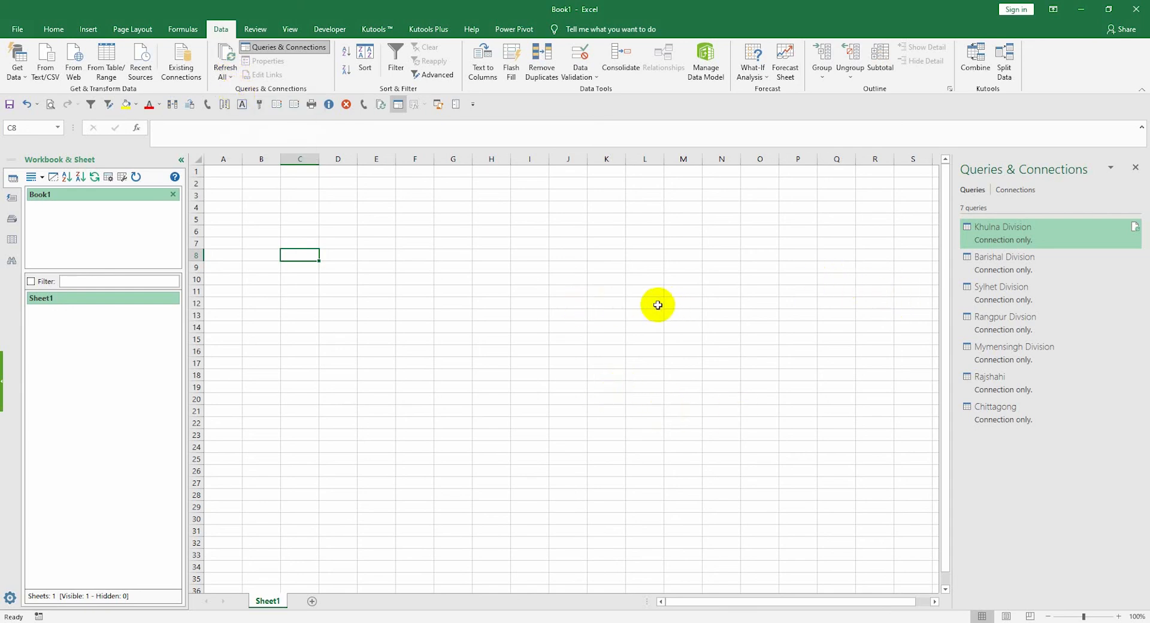
left_click(231, 77)
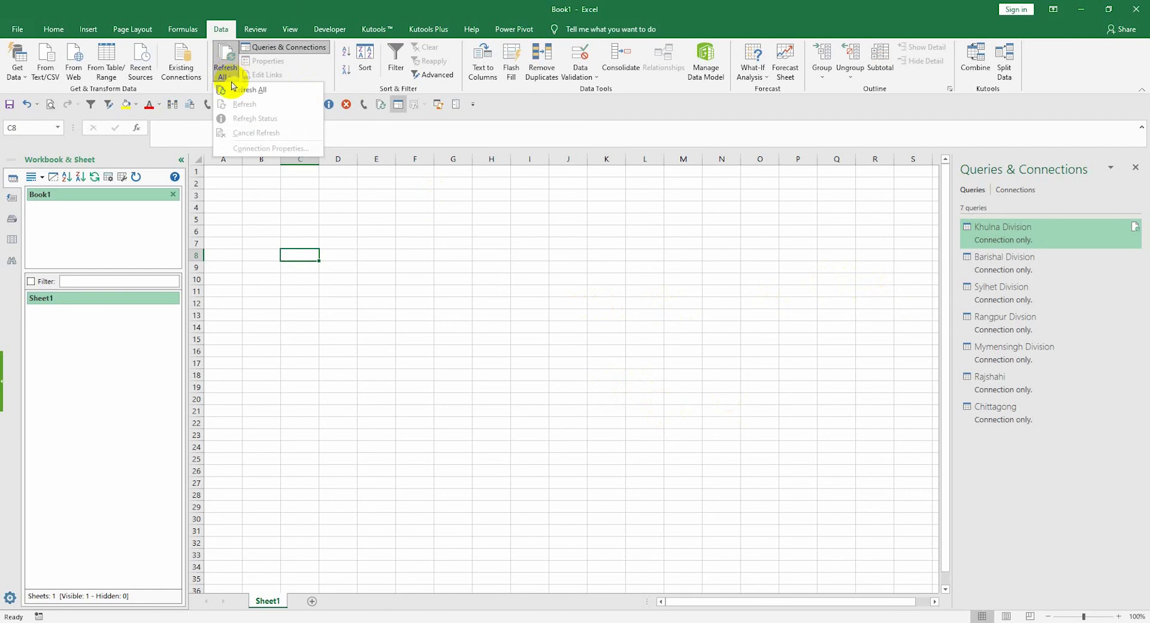
left_click(232, 88)
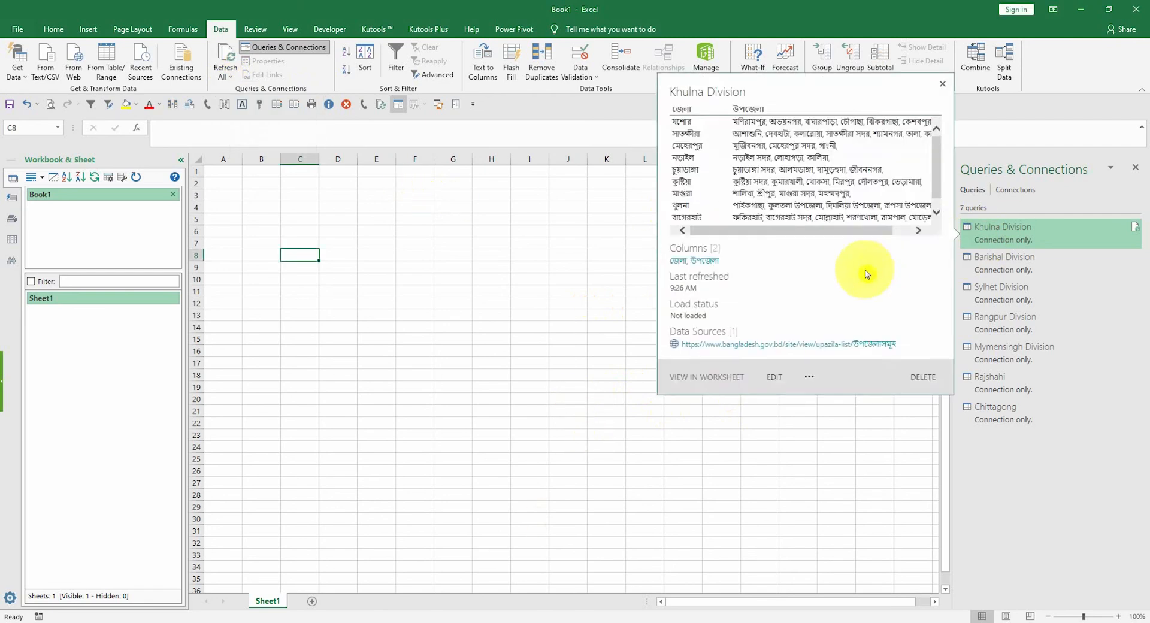
- Check the Khulna Division query's preview, last refresh time, load status and available commands
mouse_move(989, 238)
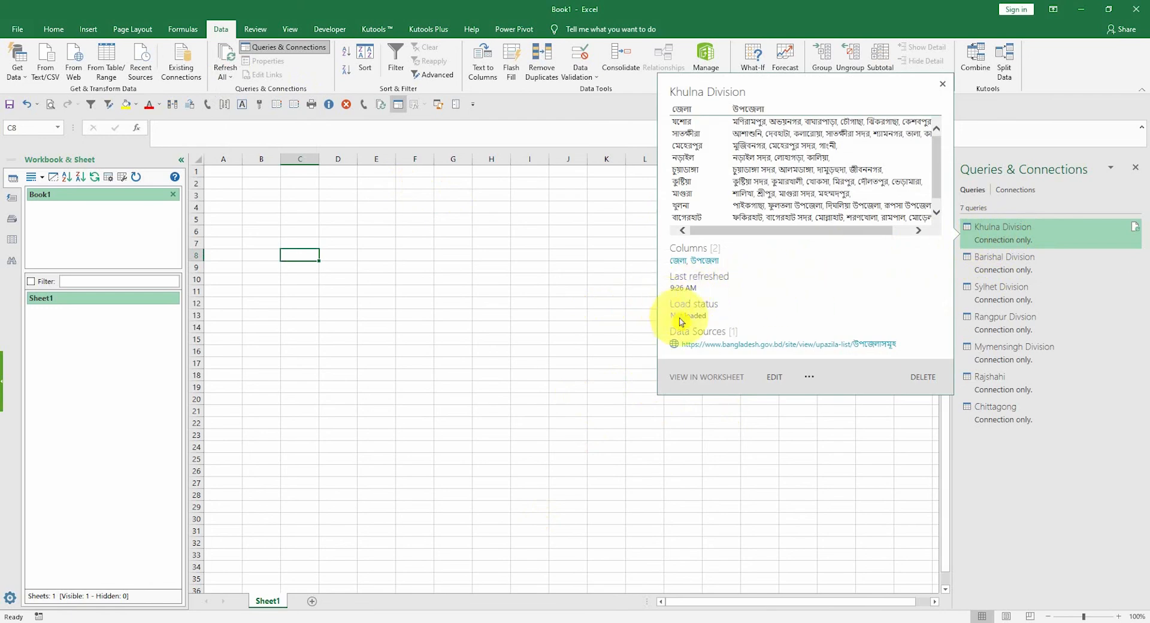
right_click(1004, 241)
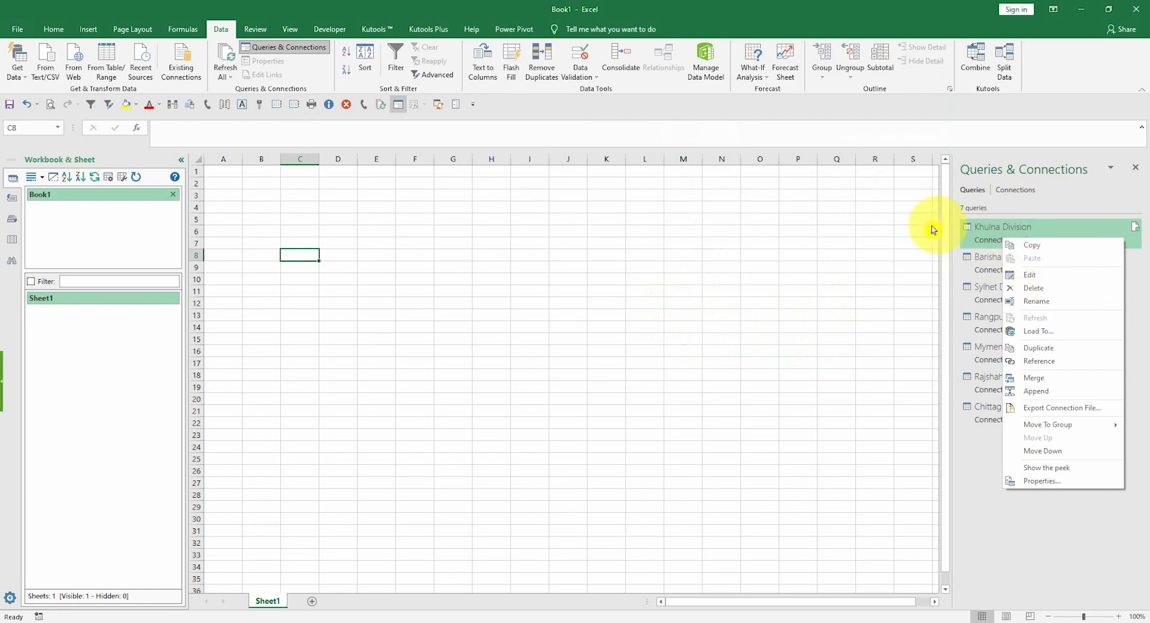
left_click(827, 279)
- Refresh all of the workbook's web queries once more with cell G14 selected
left_click(493, 268)
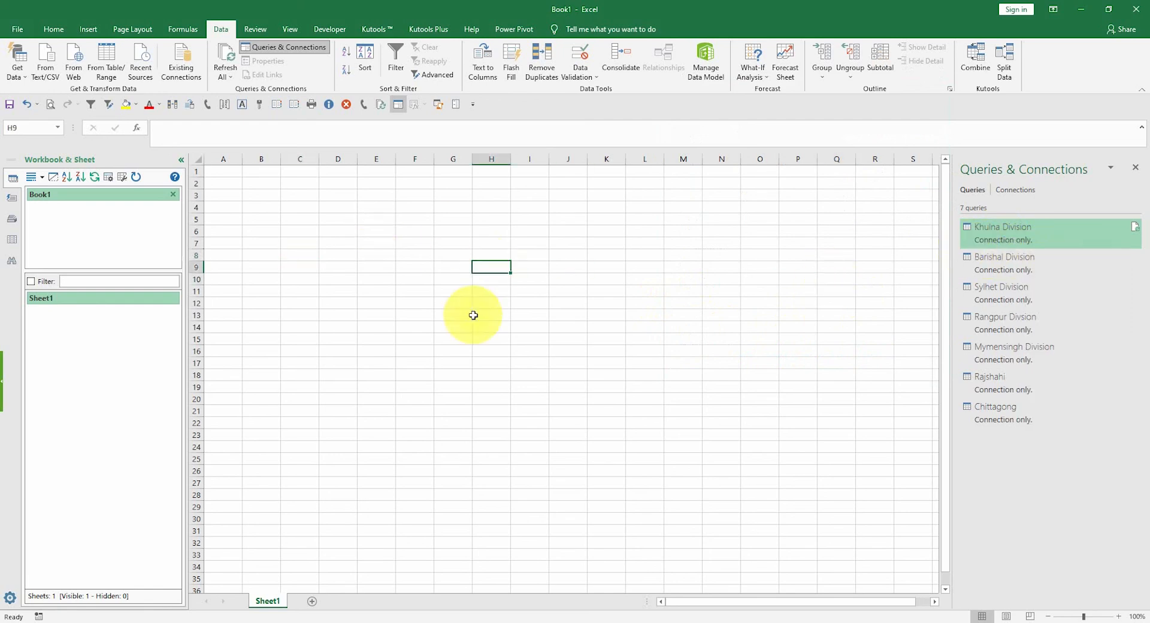
left_click(455, 327)
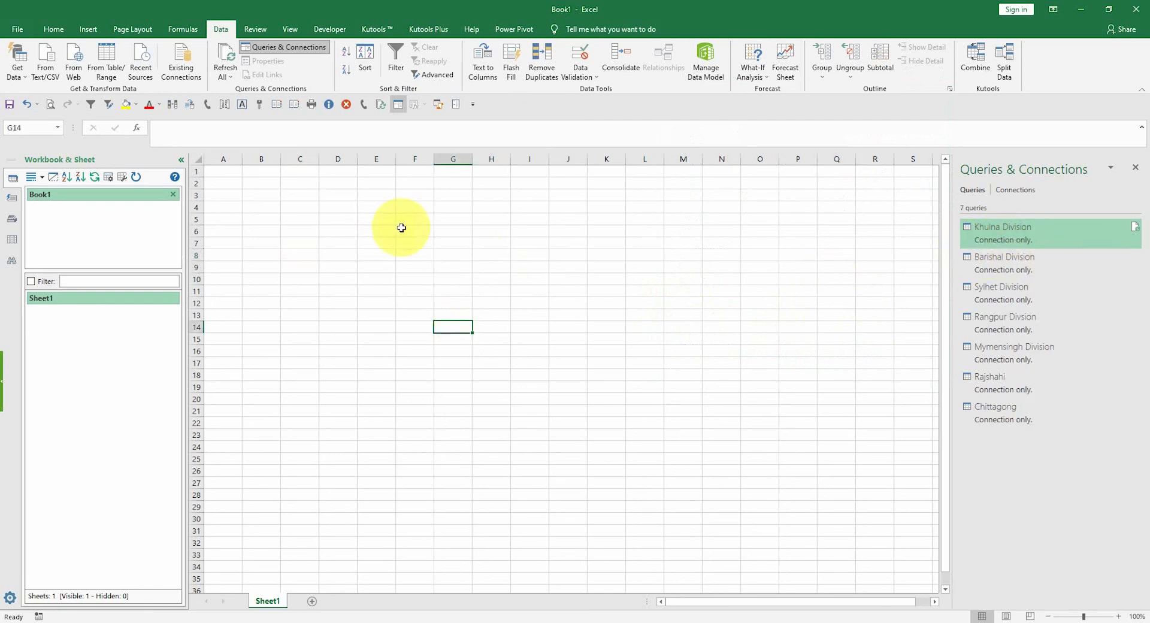
left_click(226, 73)
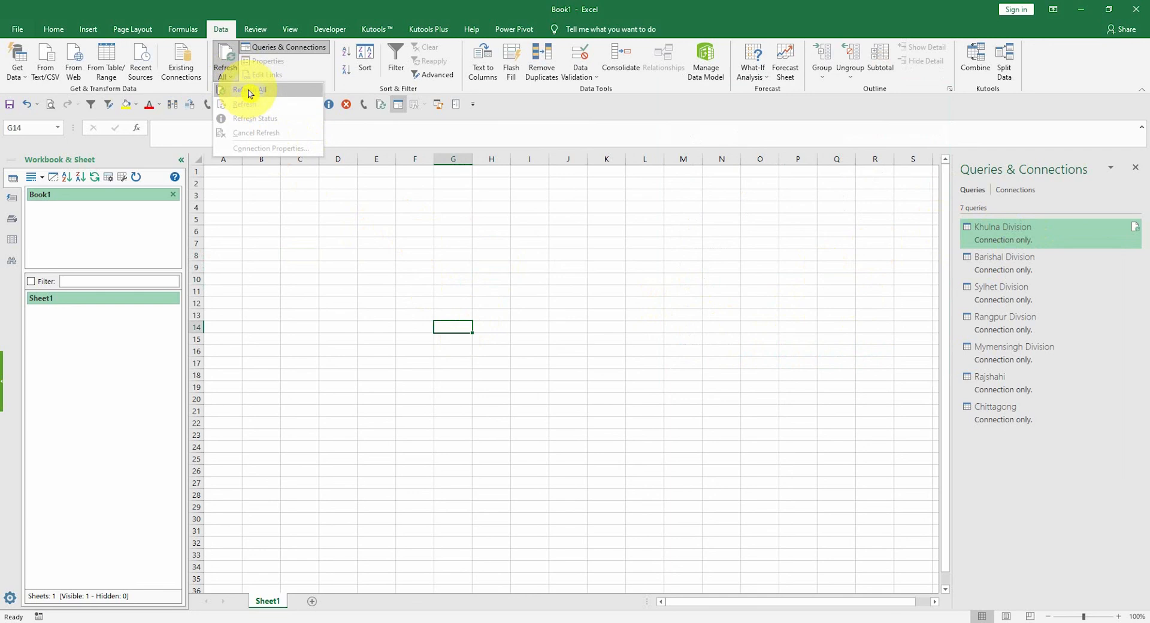
left_click(249, 92)
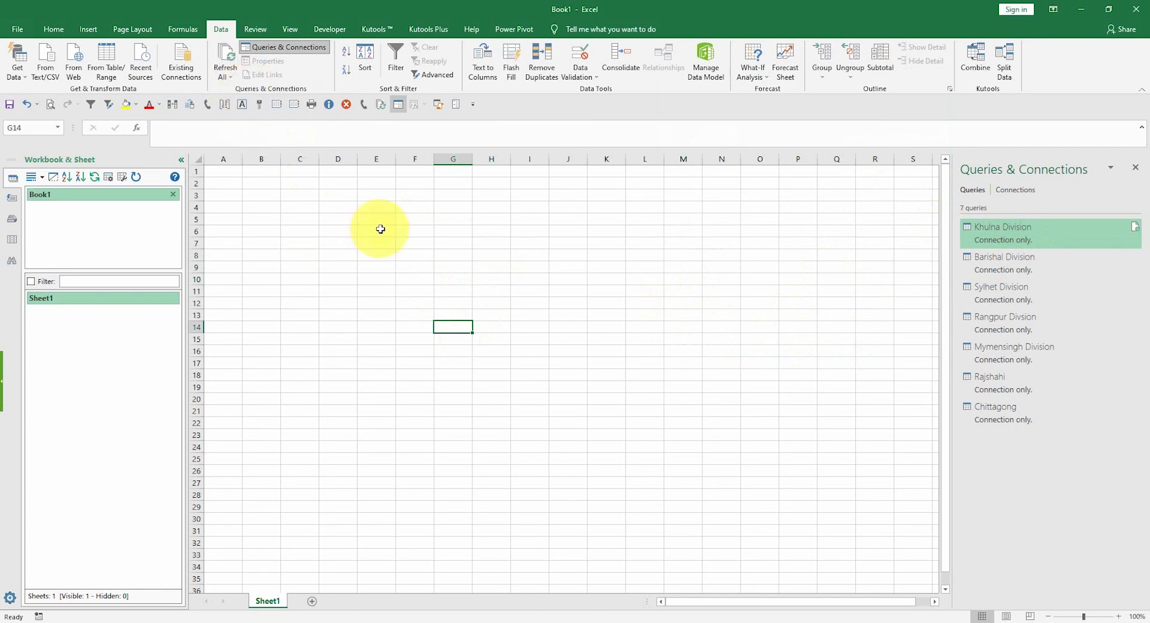